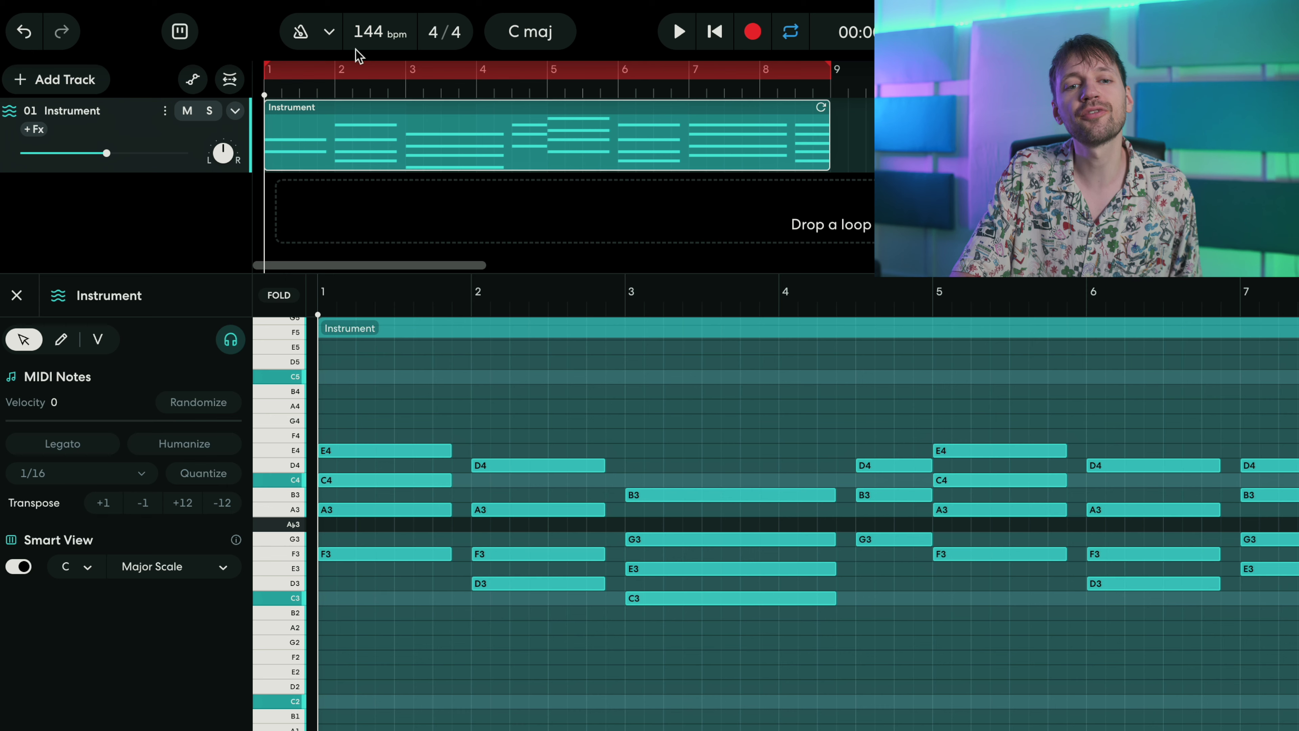
# Step: Check the 144 BPM tempo and browse the new track types without adding a track
pyautogui.click(360, 34)
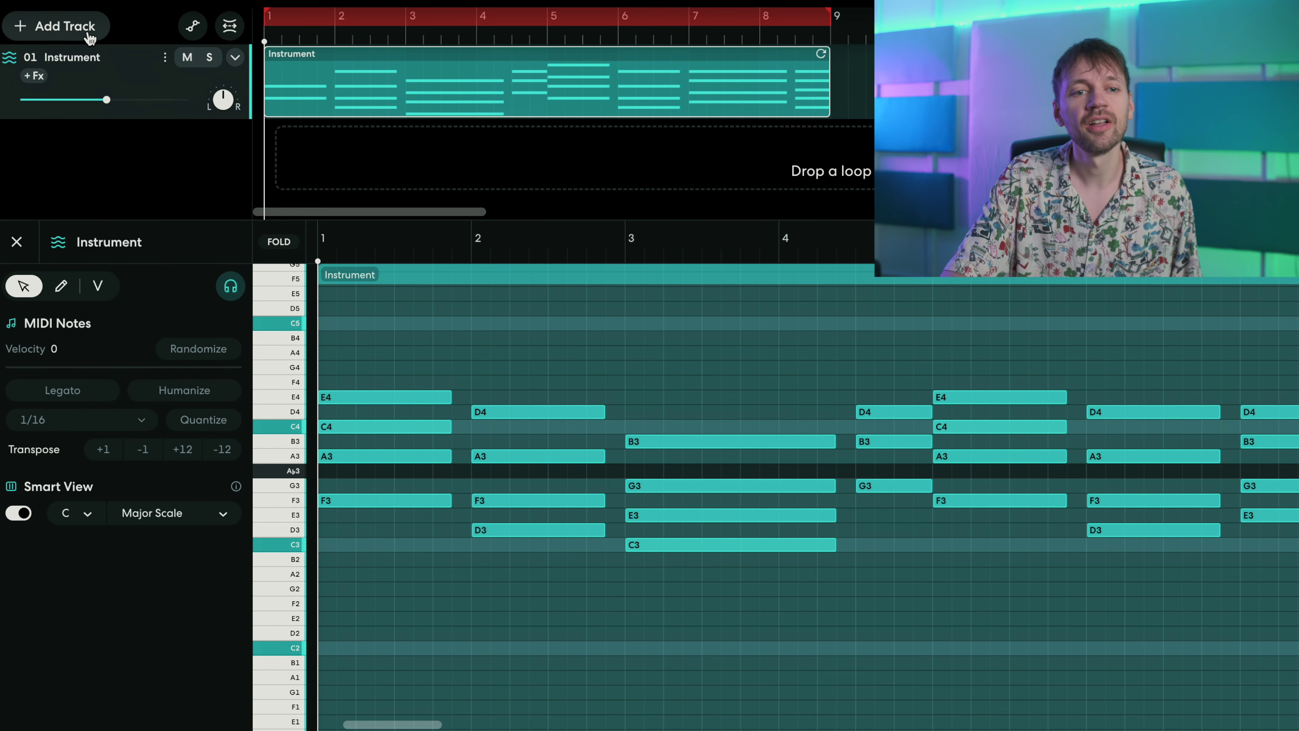
pyautogui.click(90, 37)
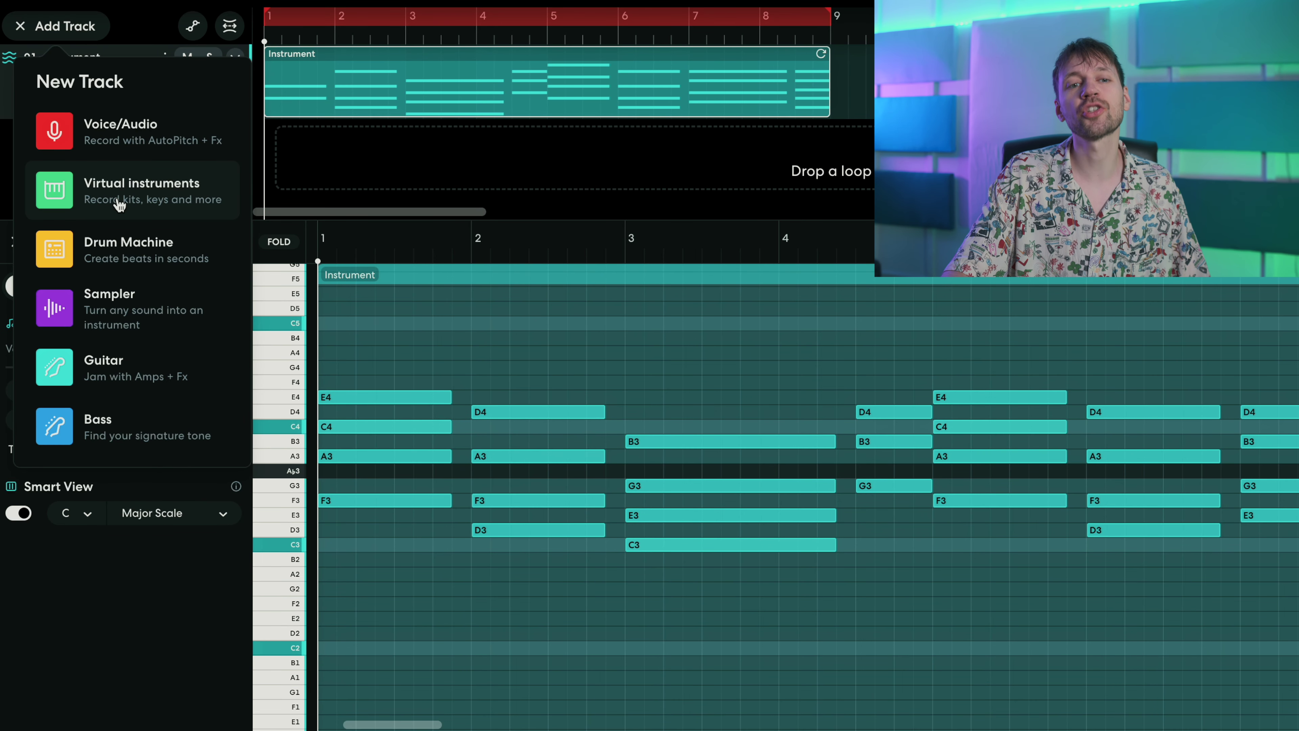
pyautogui.click(142, 16)
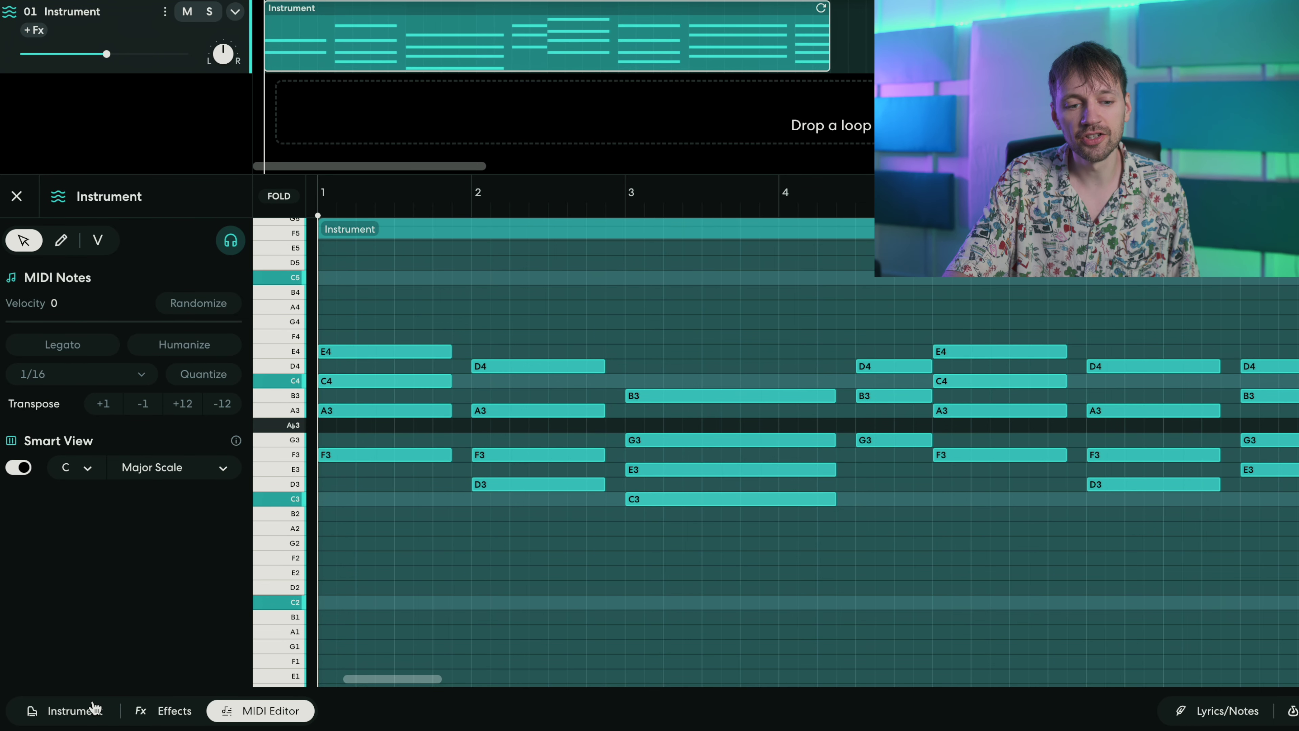
pyautogui.click(93, 709)
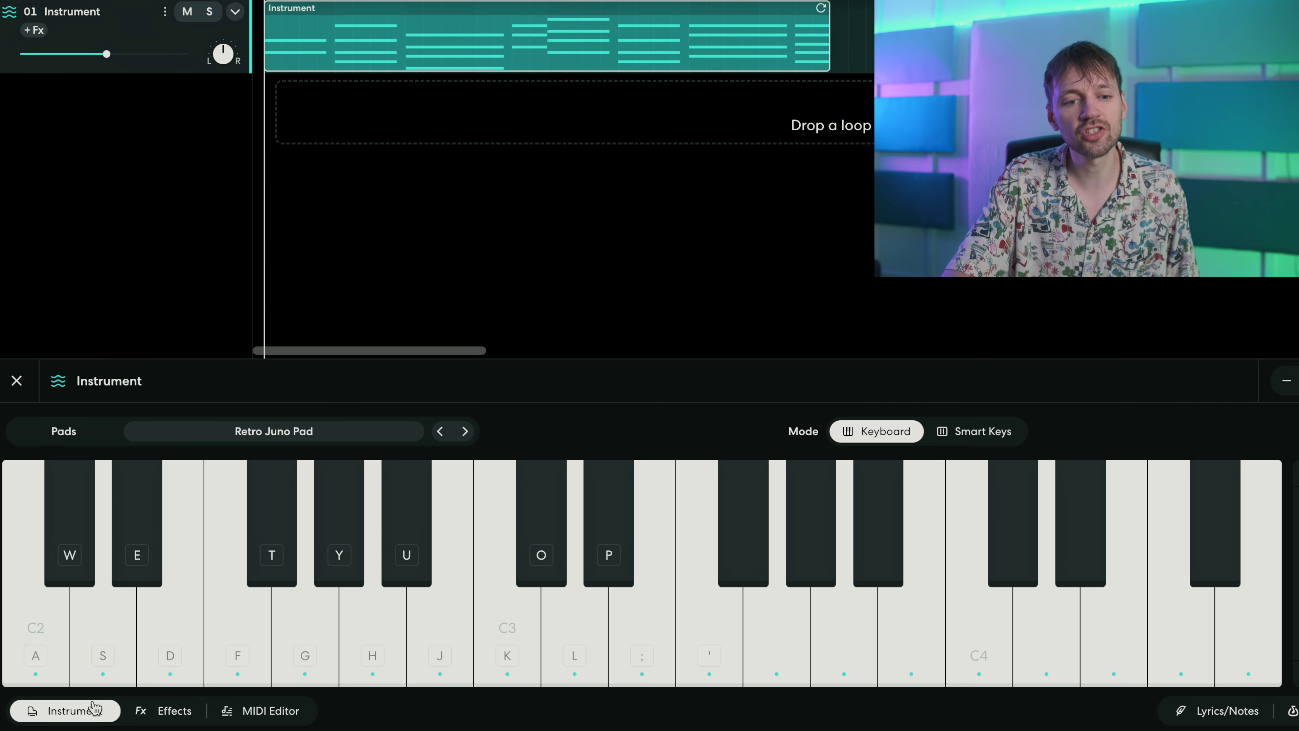
pyautogui.click(261, 433)
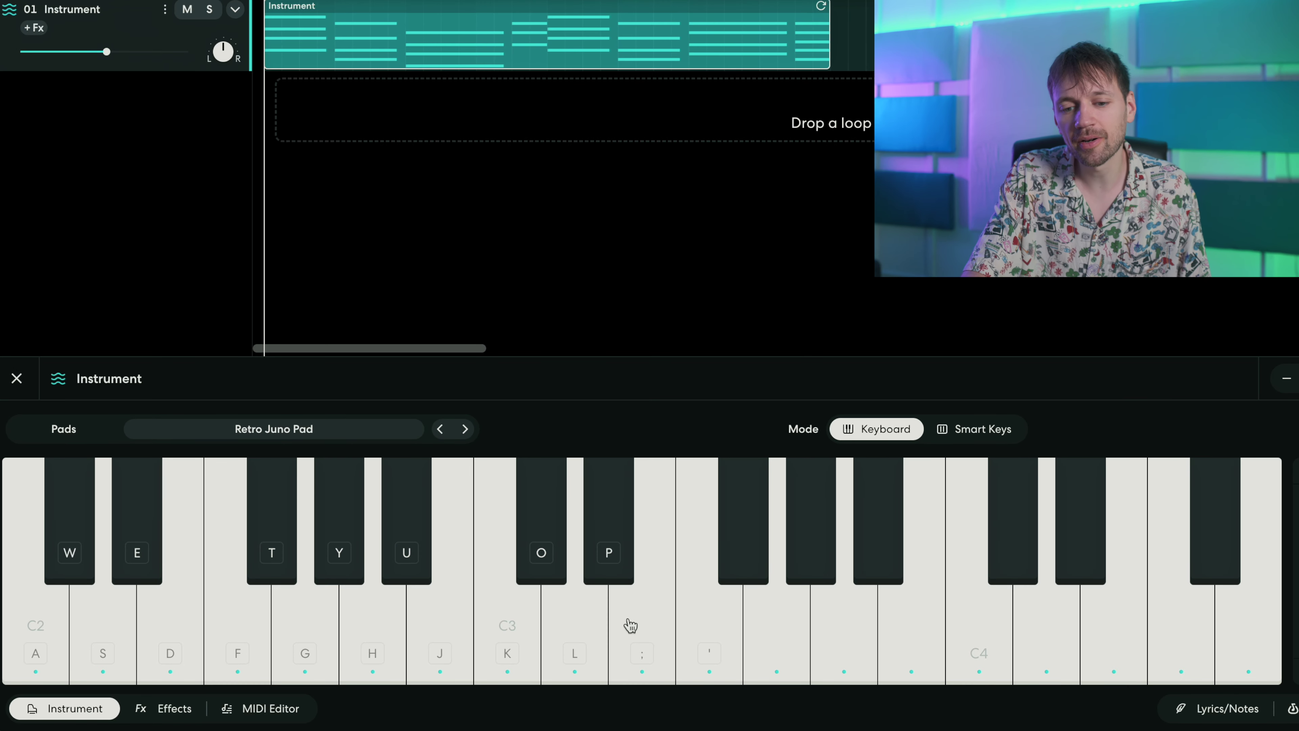
pyautogui.moveTo(630, 625)
pyautogui.mouseDown()
pyautogui.moveTo(918, 665)
pyautogui.moveTo(692, 663)
pyautogui.mouseUp()
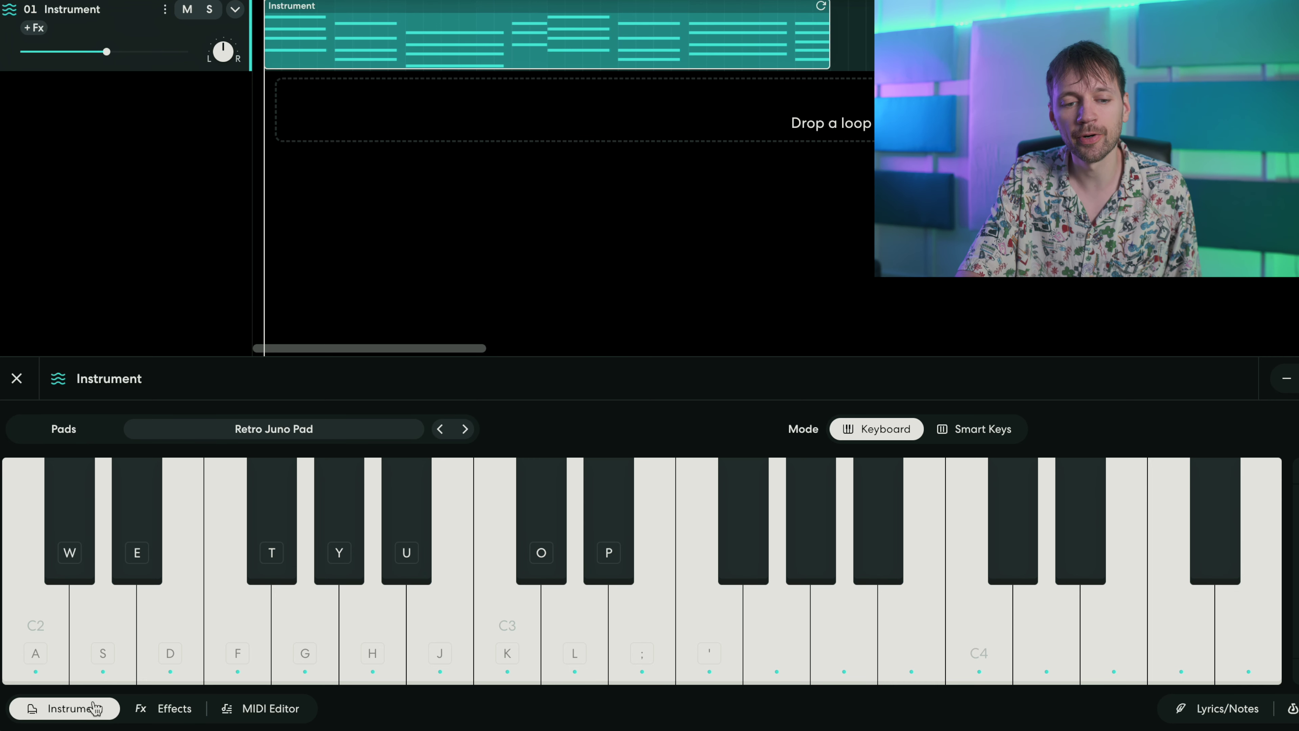
# Step: Show the region's notes in the MIDI editor and turn on Smart View note labels
pyautogui.click(245, 713)
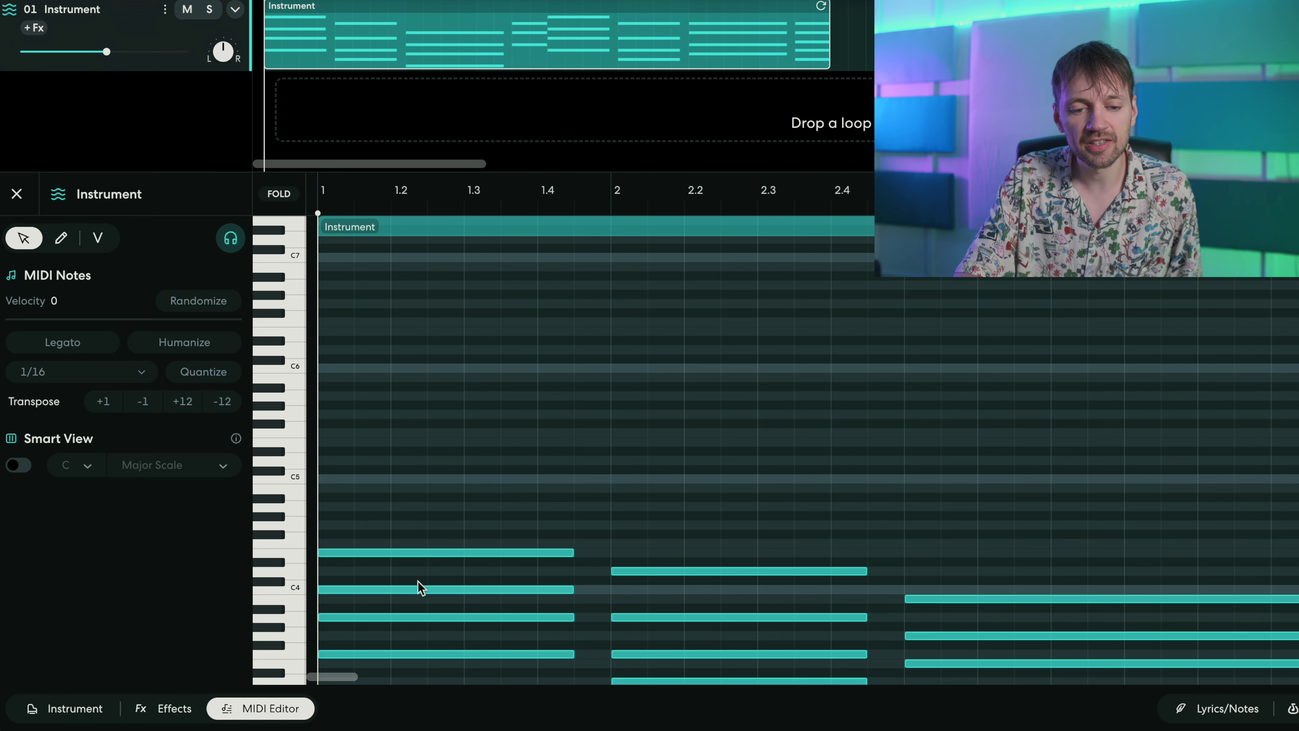
pyautogui.scroll(-5, 513, 478)
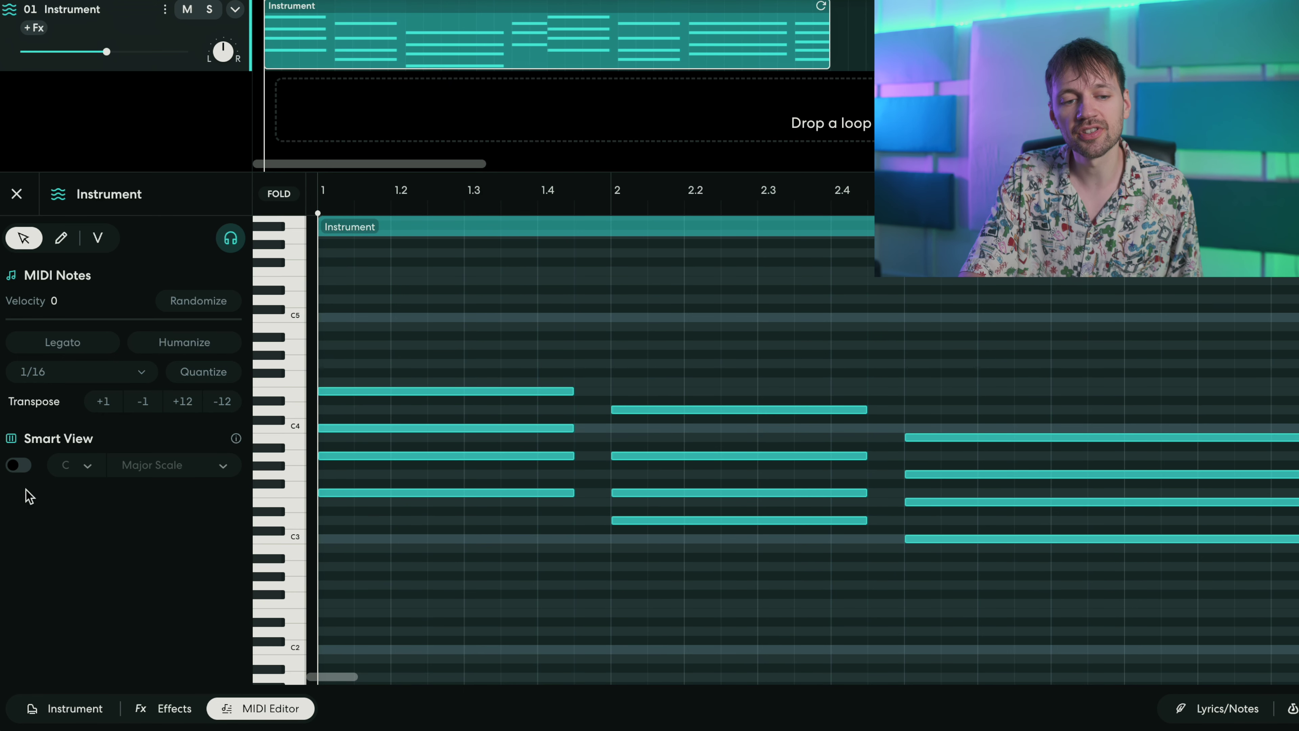
pyautogui.click(14, 466)
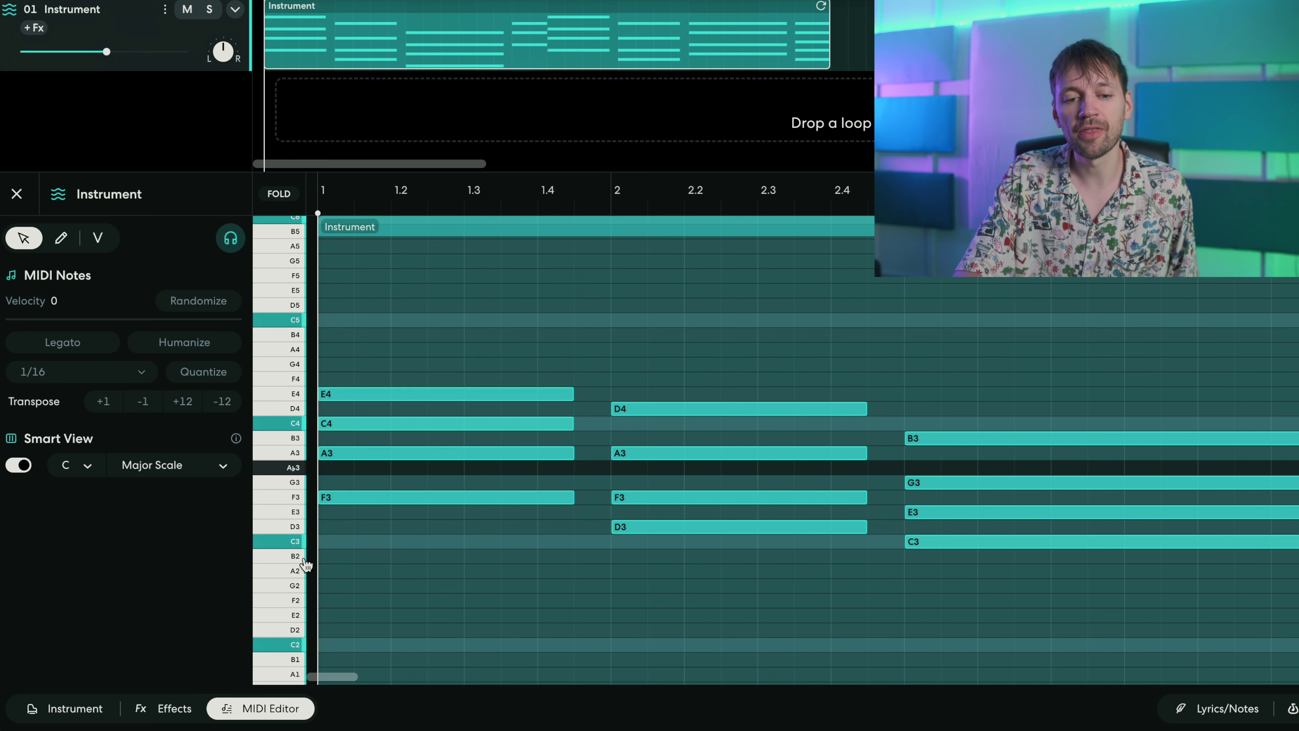
# Step: Try the Chromatic scale in Smart View, return it to C Major Scale, and play the progression
pyautogui.scroll(-3, 307, 558)
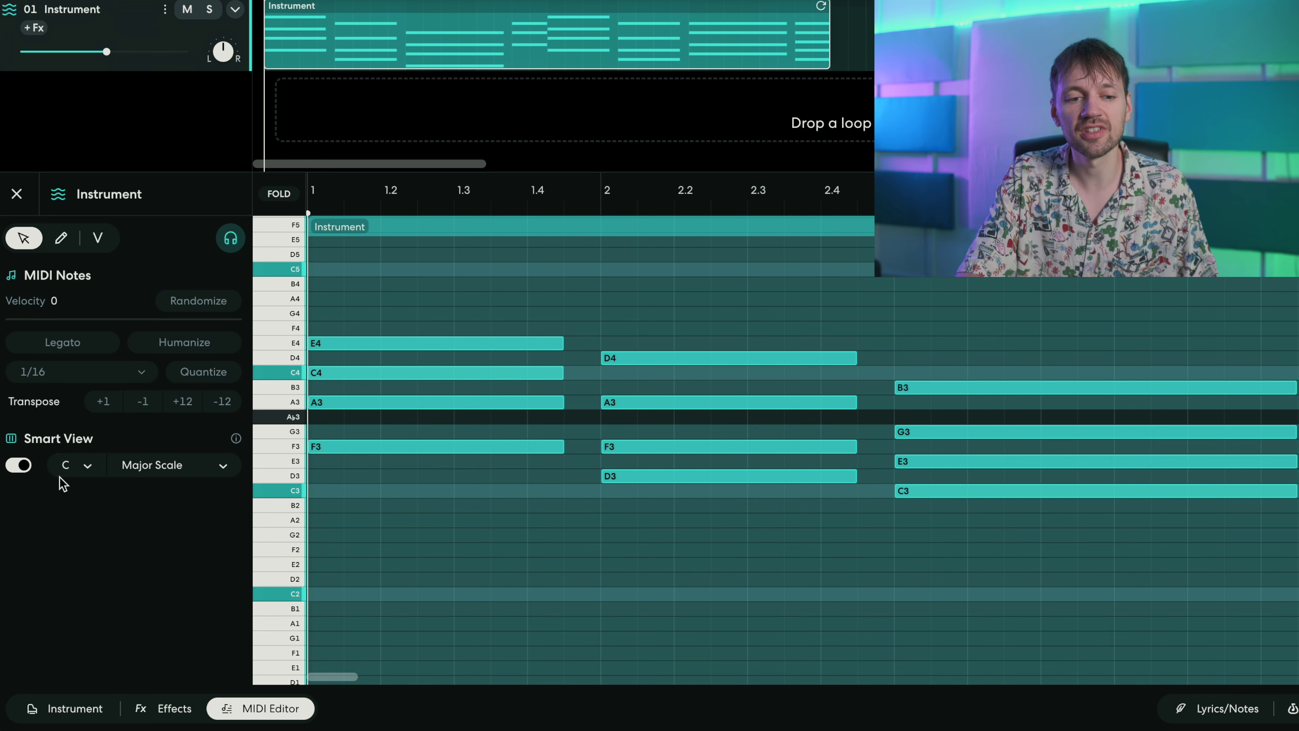
pyautogui.click(146, 479)
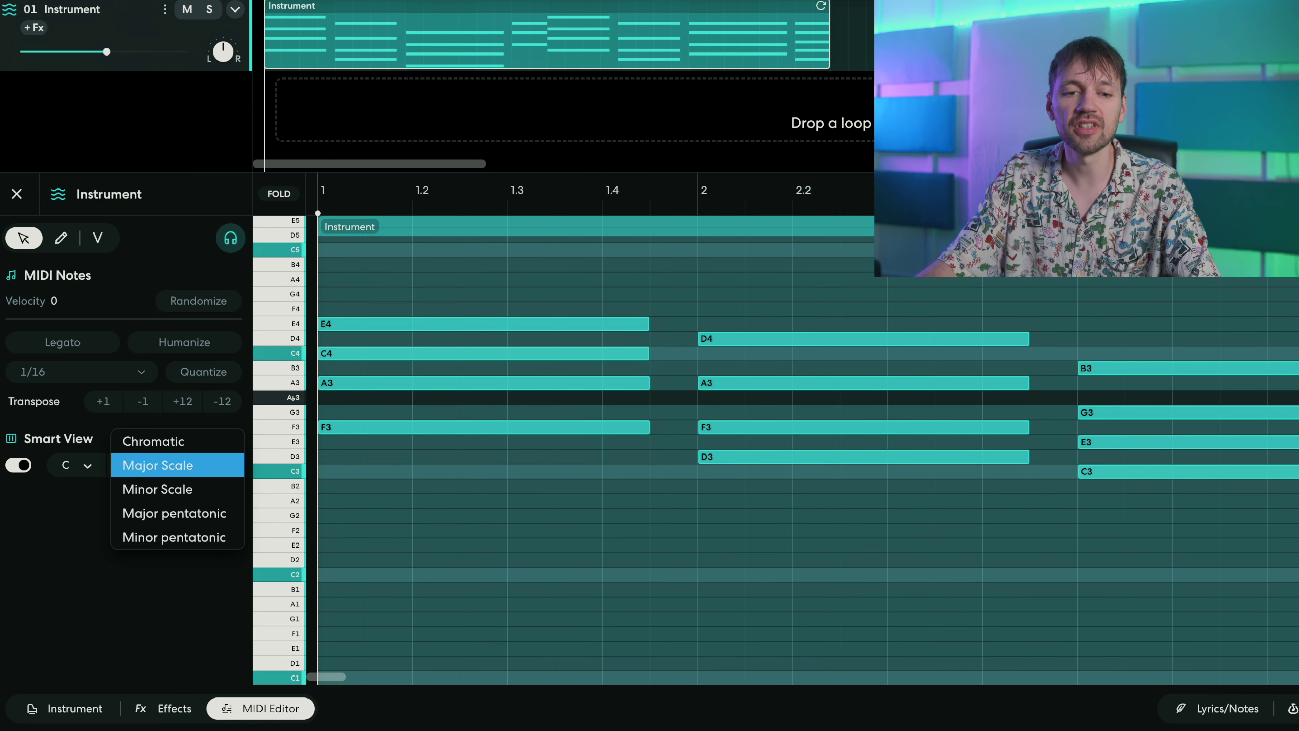
pyautogui.click(162, 443)
pyautogui.click(17, 465)
pyautogui.click(18, 464)
pyautogui.click(446, 563)
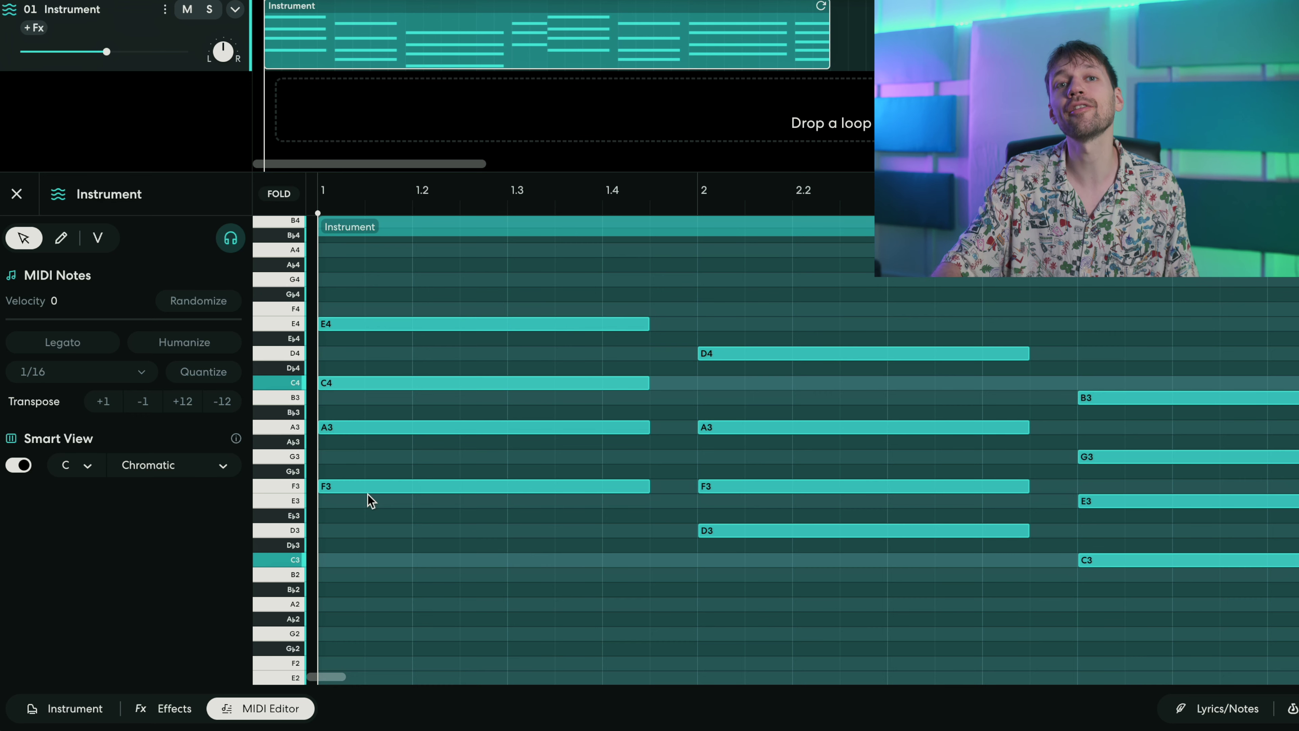
pyautogui.press('space')
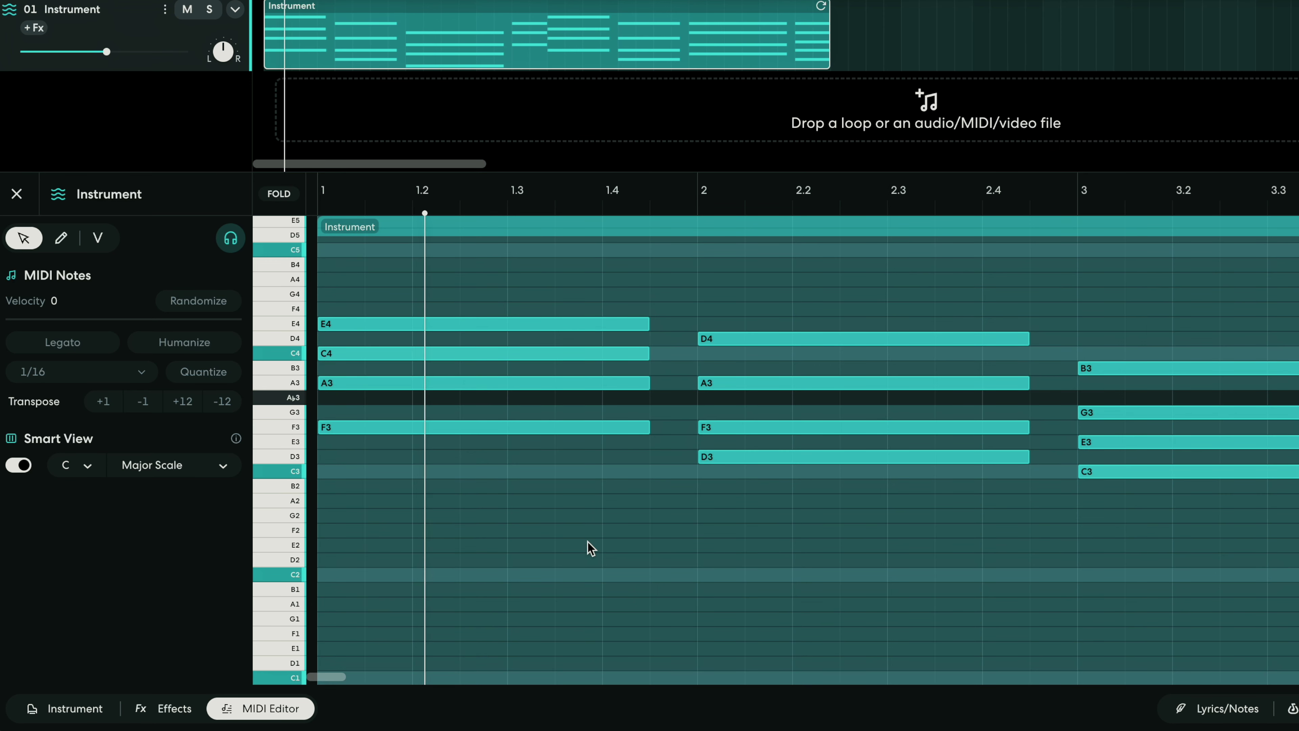
# Step: Delete E4, C4 and A3 from the bar-1 chord, re-add A3, and audition A♭3
pyautogui.press('space')
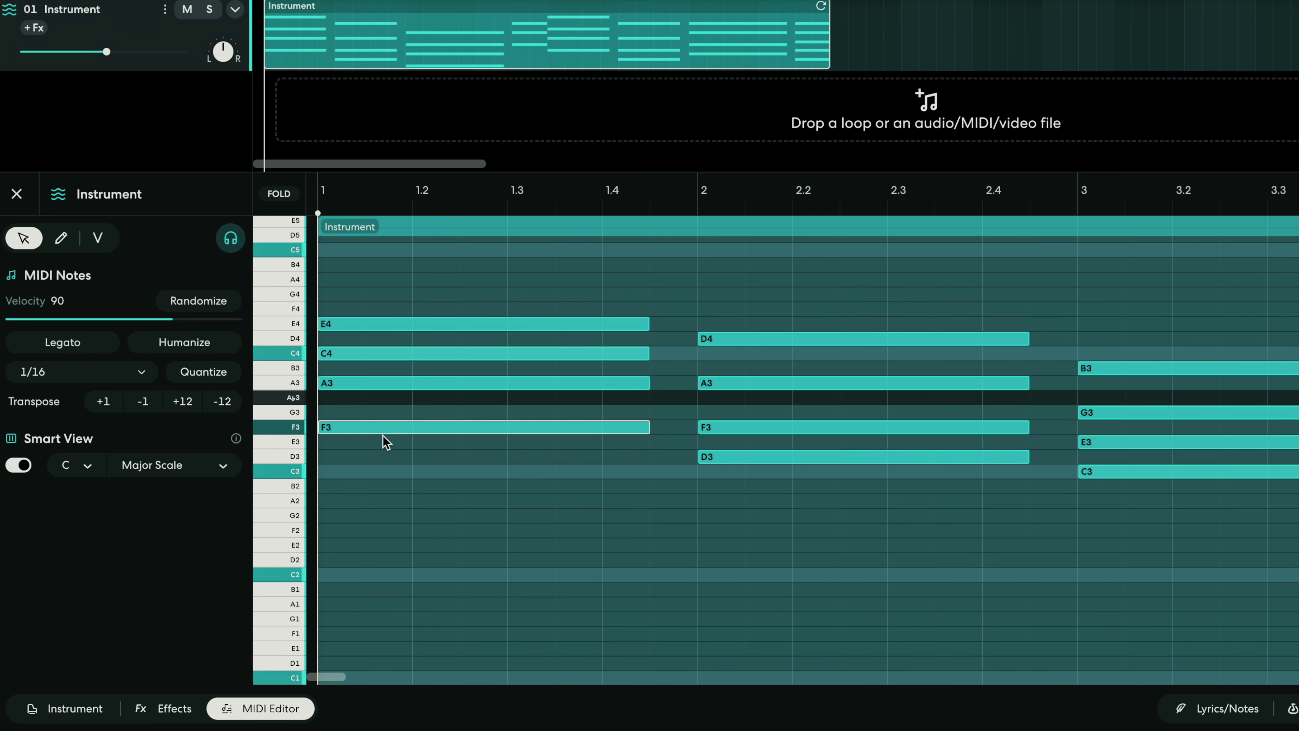
pyautogui.press('space')
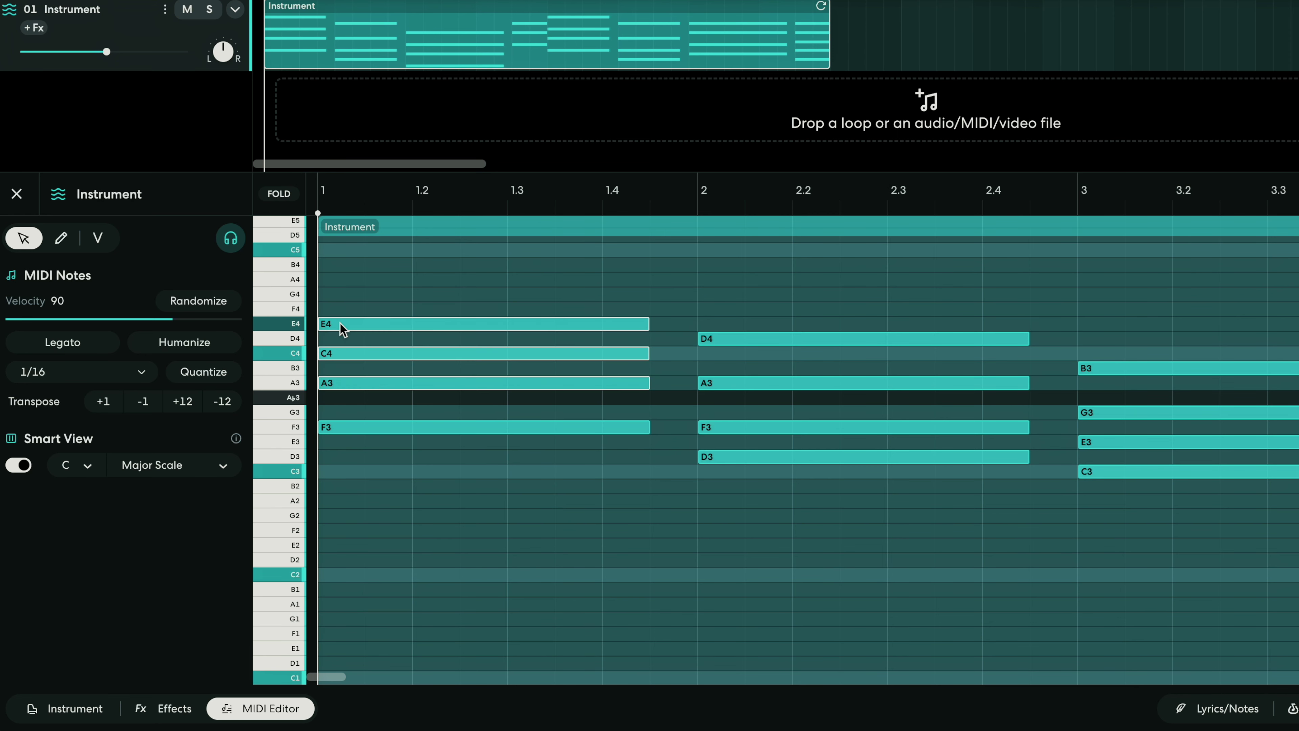
pyautogui.press('Delete')
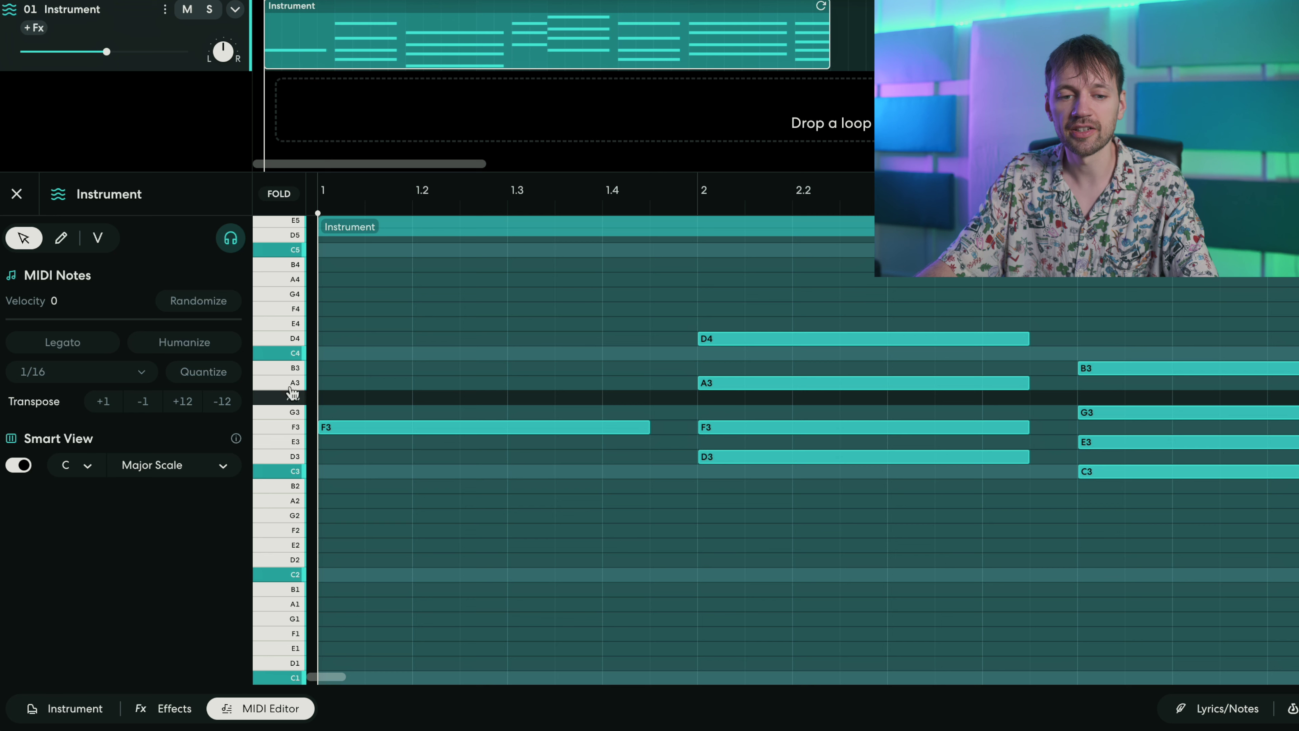
pyautogui.doubleClick(328, 384)
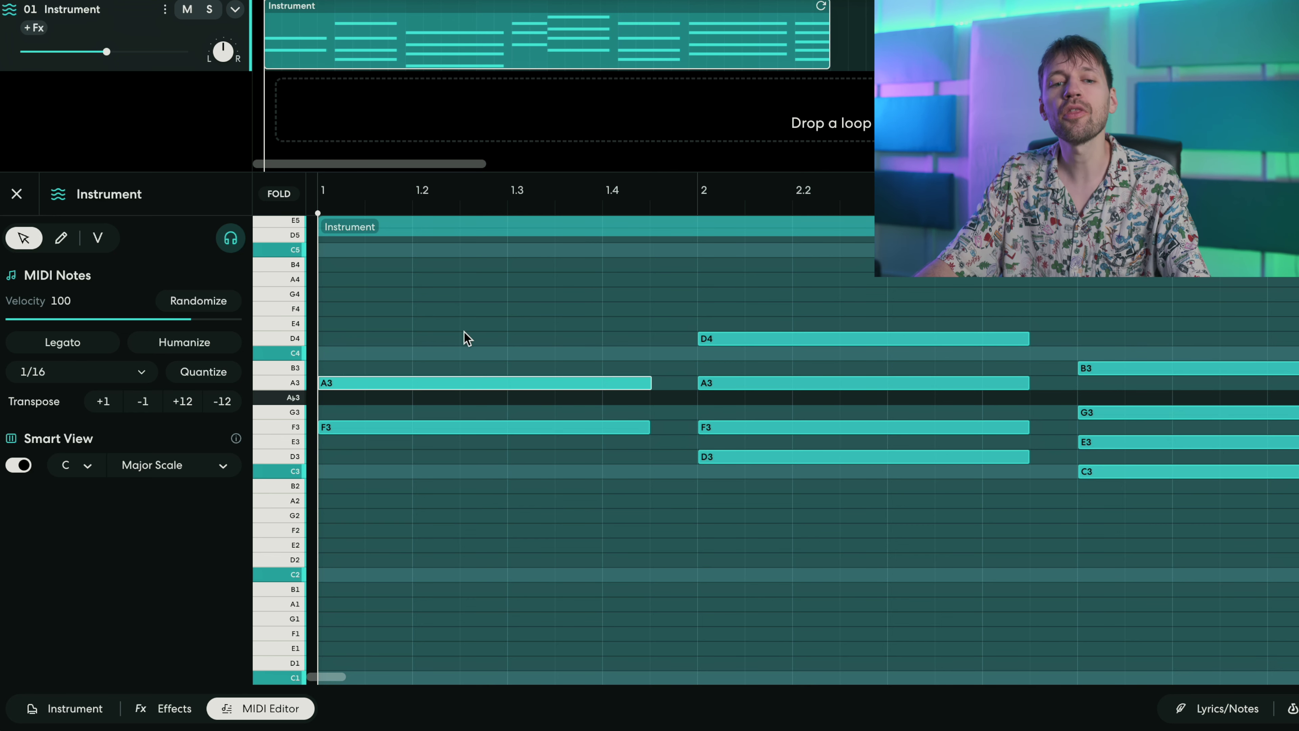
pyautogui.click(327, 367)
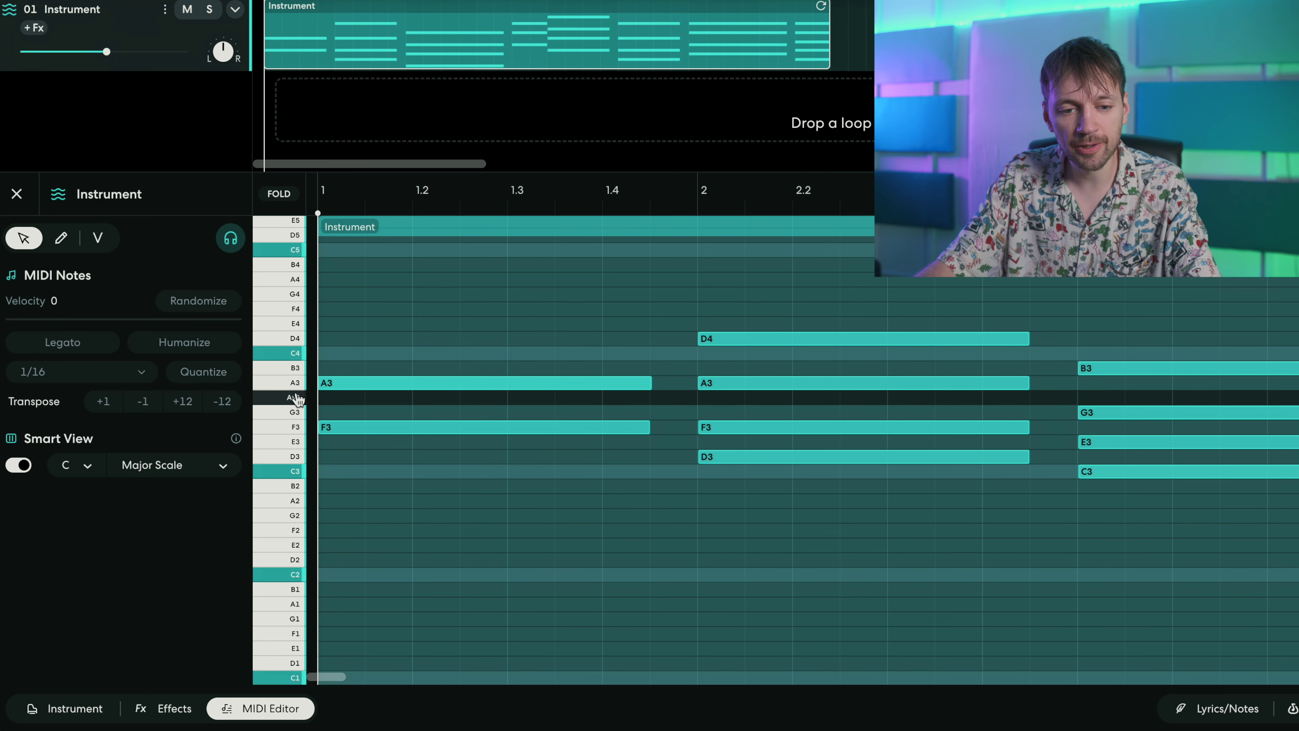
pyautogui.click(295, 400)
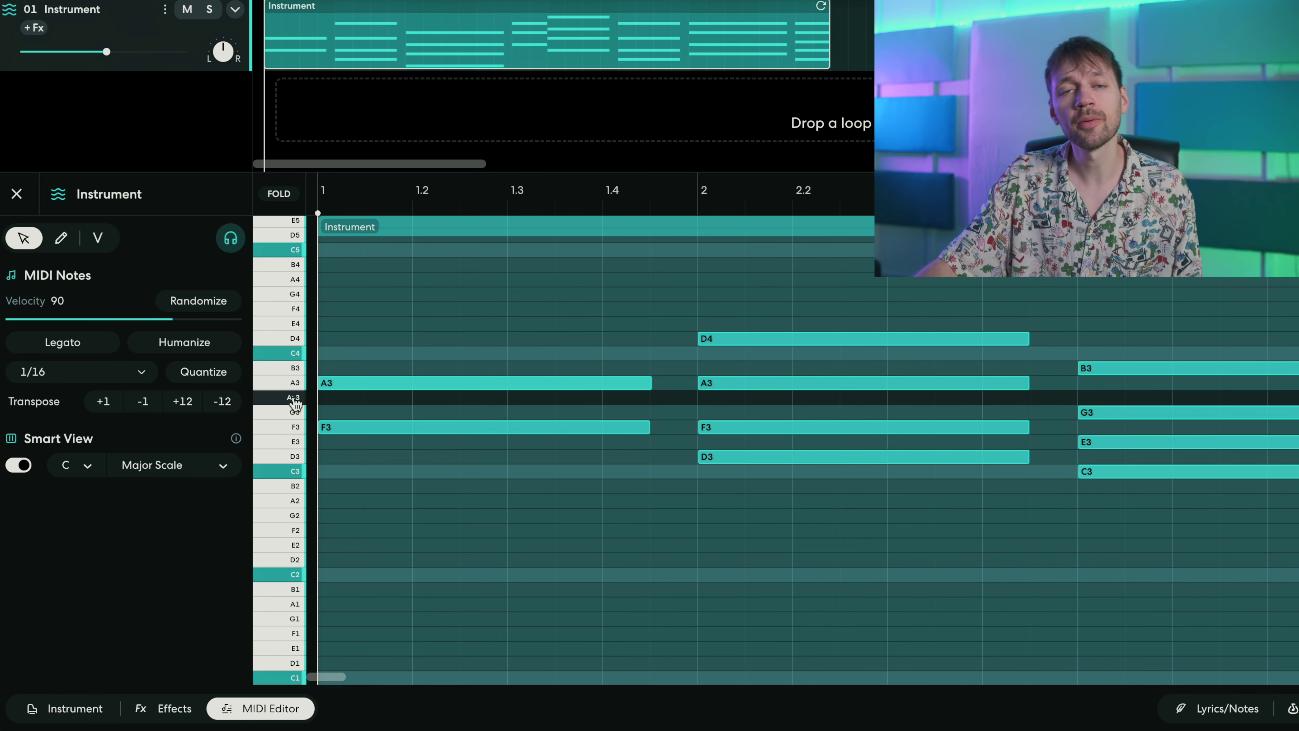
# Step: Draw C4 and E4 above F3 and A3 in bar 1, then play the progression
pyautogui.click(337, 427)
pyautogui.click(340, 388)
pyautogui.click(334, 365)
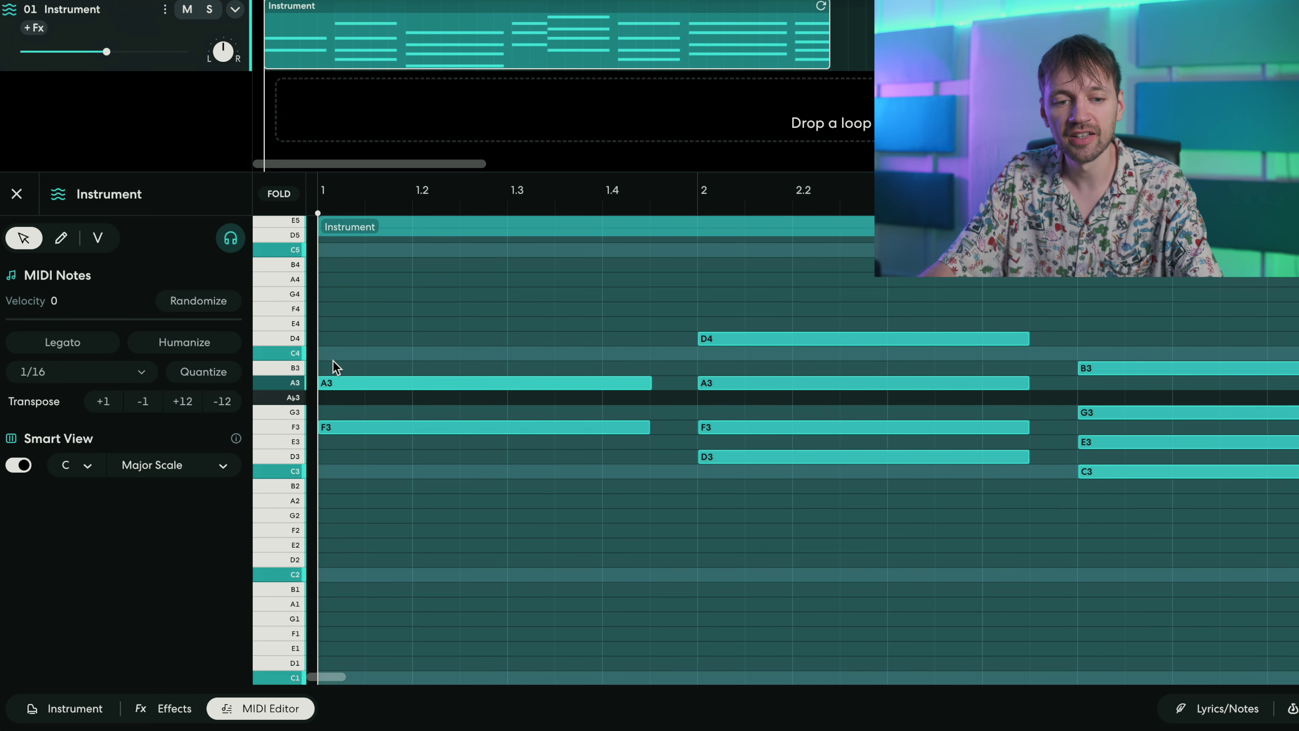
pyautogui.press('super')
pyautogui.click(329, 353)
pyautogui.press('v')
pyautogui.click(334, 330)
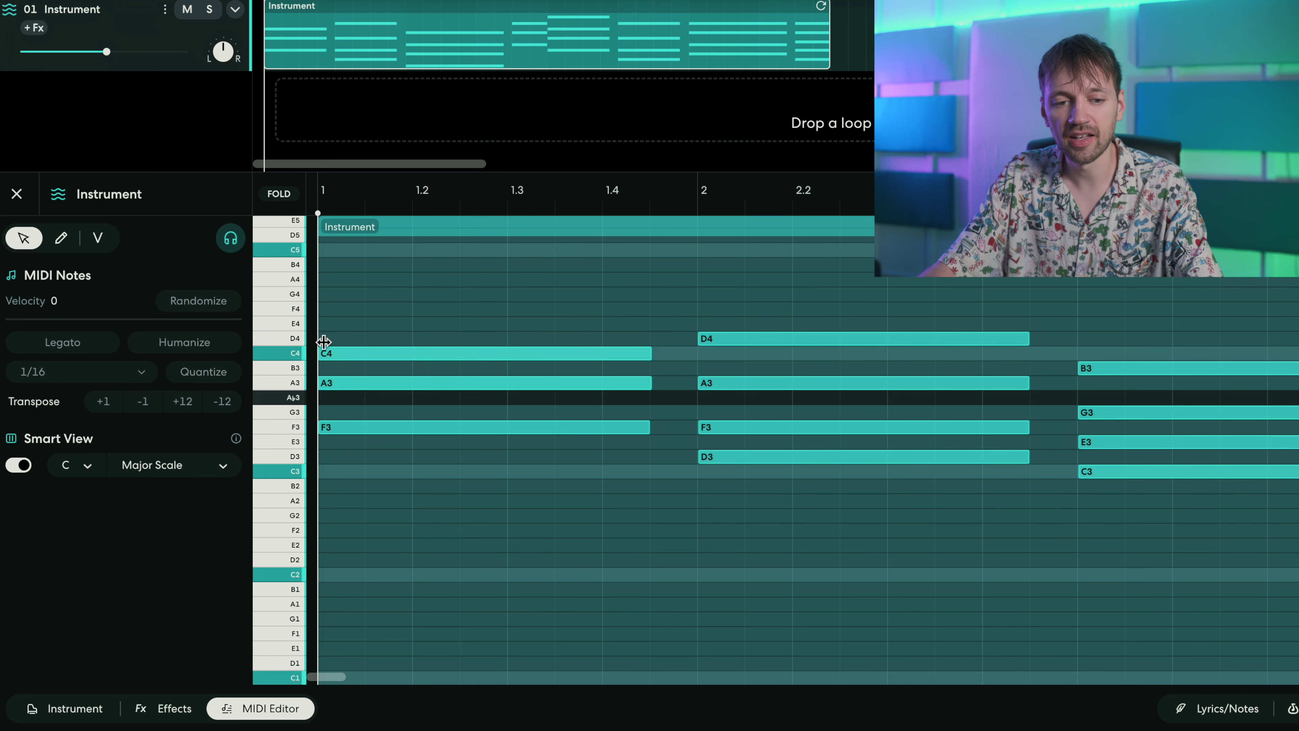
pyautogui.press('p')
pyautogui.click(326, 324)
pyautogui.press('v')
pyautogui.press('space')
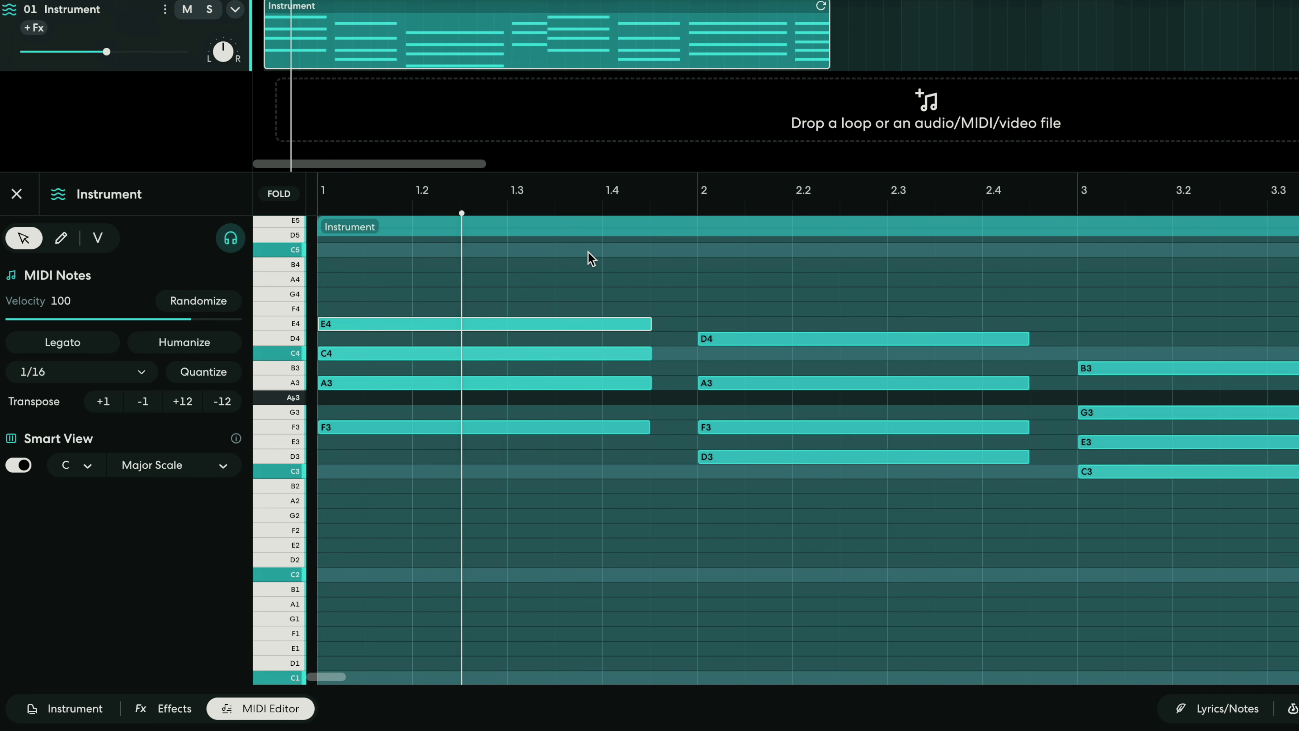
# Step: Select the four notes of the first chord (F3, A3, C4, E4) and play them
pyautogui.press('space')
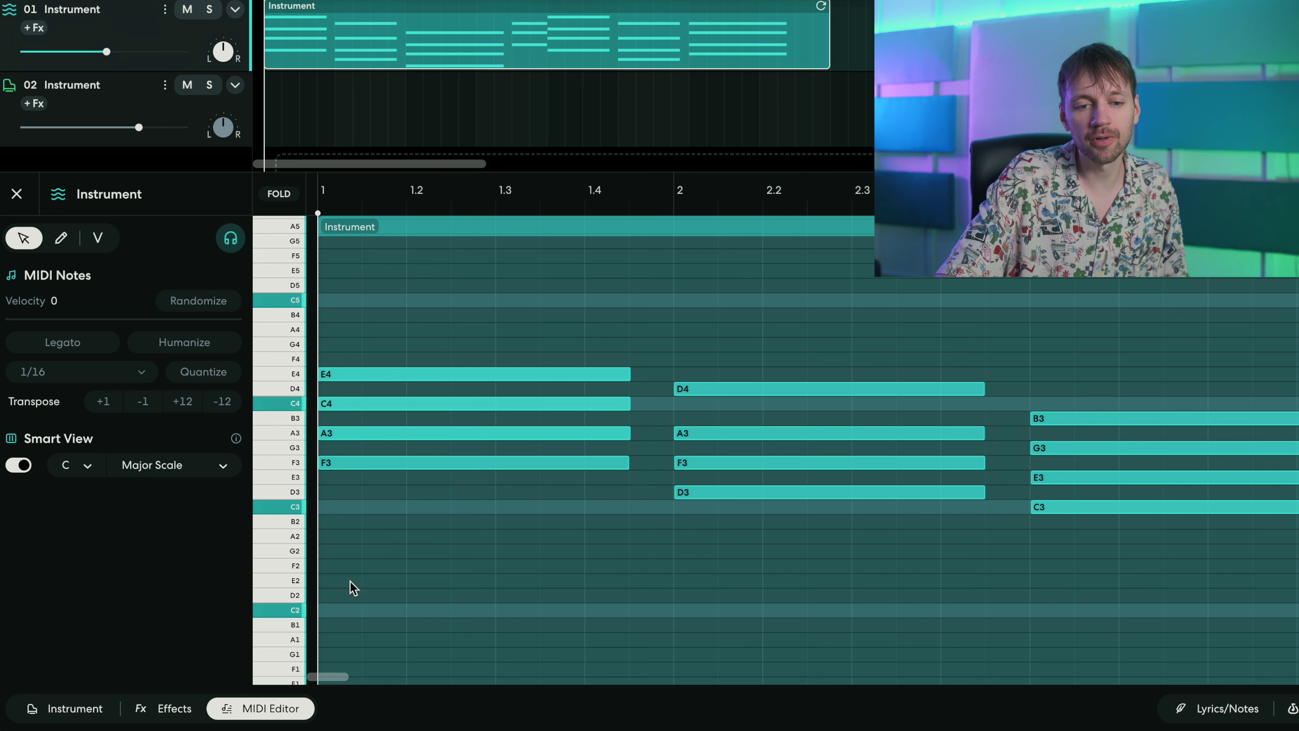
pyautogui.click(351, 466)
pyautogui.click(351, 438)
pyautogui.click(341, 409)
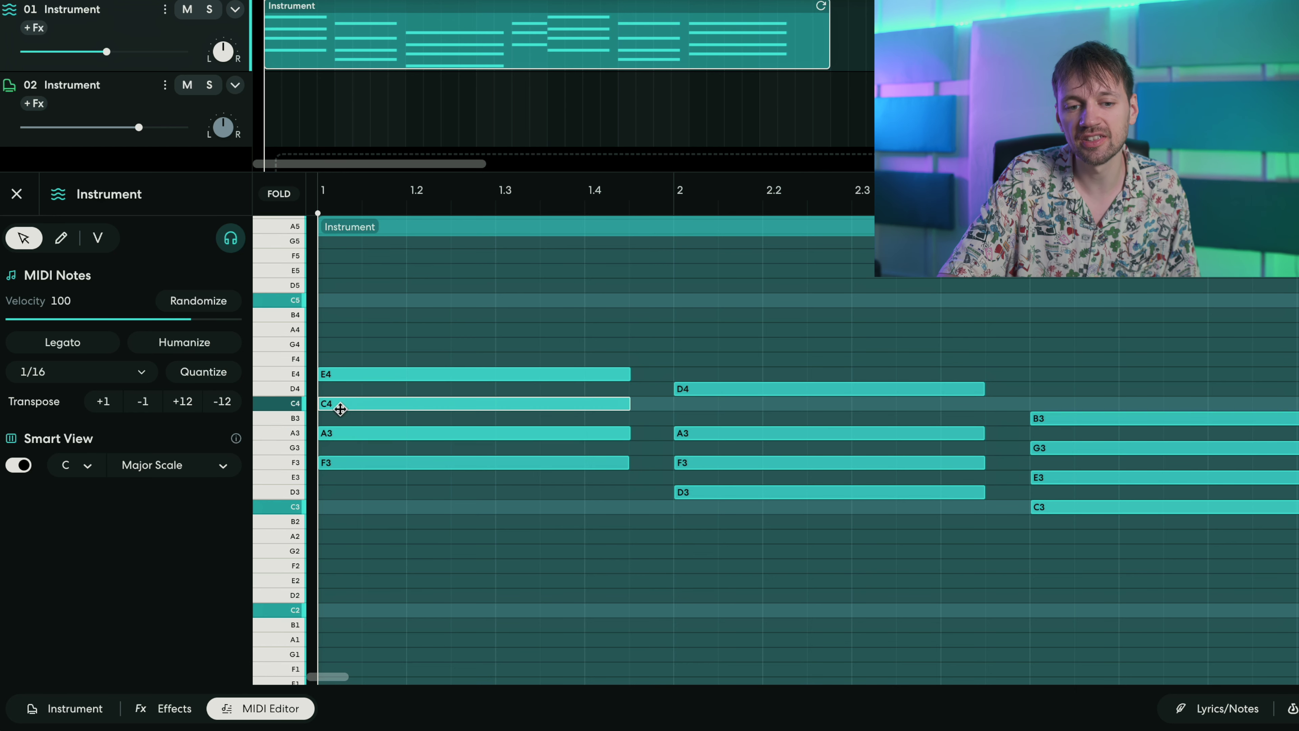
pyautogui.click(354, 375)
pyautogui.click(333, 450)
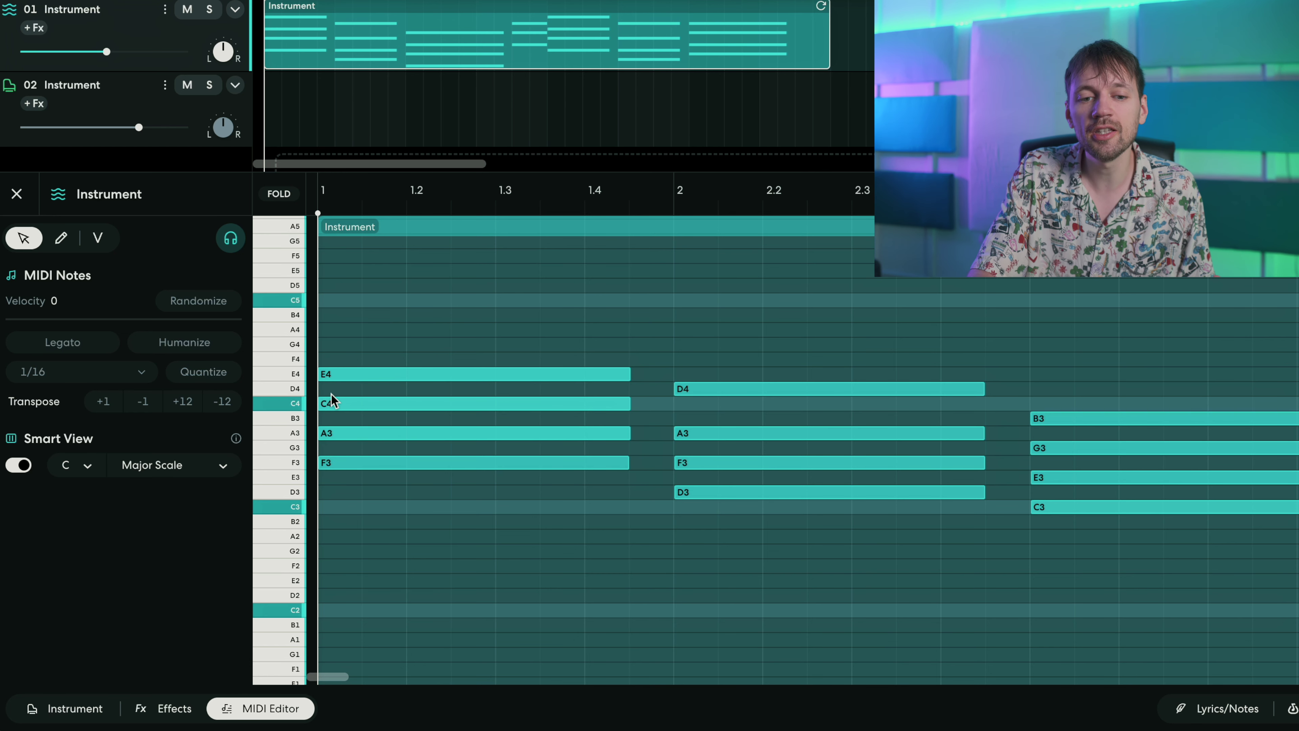
pyautogui.moveTo(334, 490); pyautogui.dragTo(416, 331)
pyautogui.press('space')
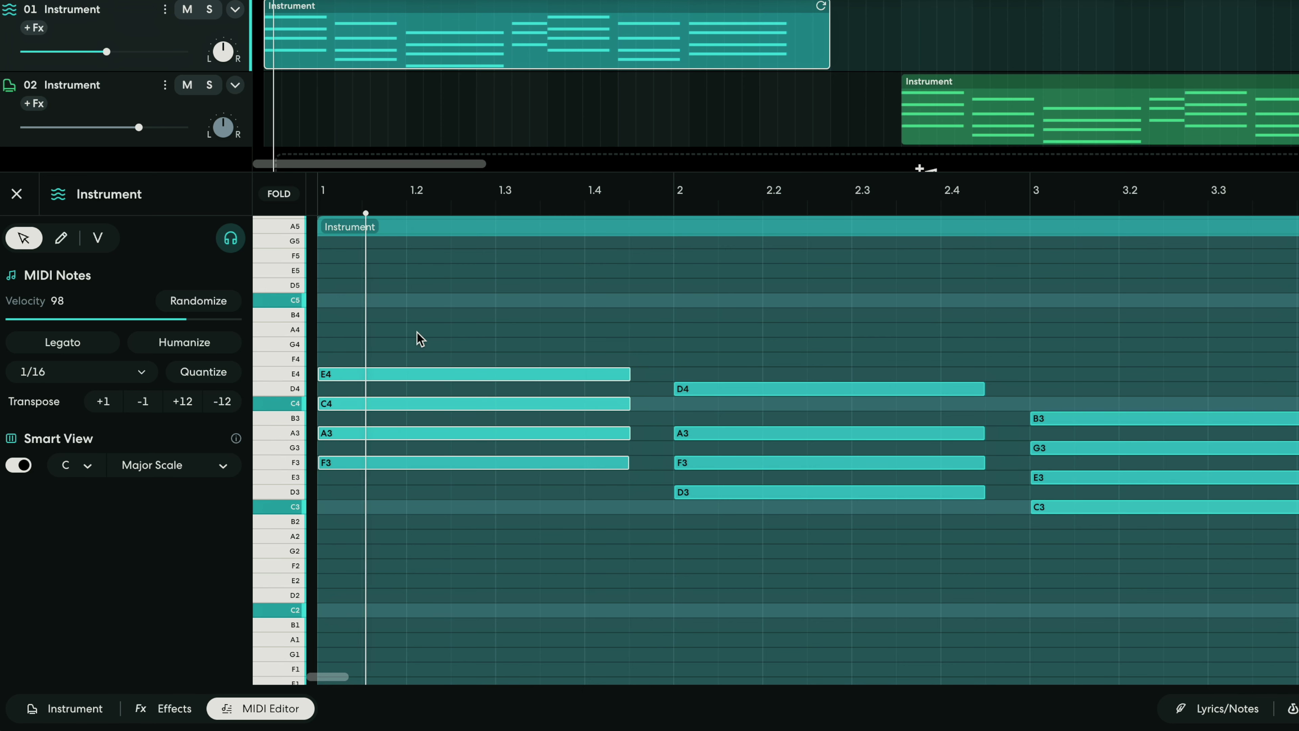
pyautogui.press('space')
# Step: Delete D4, A3, F3 and D3 from bar 2, then undo to restore D3
pyautogui.click(692, 417)
pyautogui.click(706, 387)
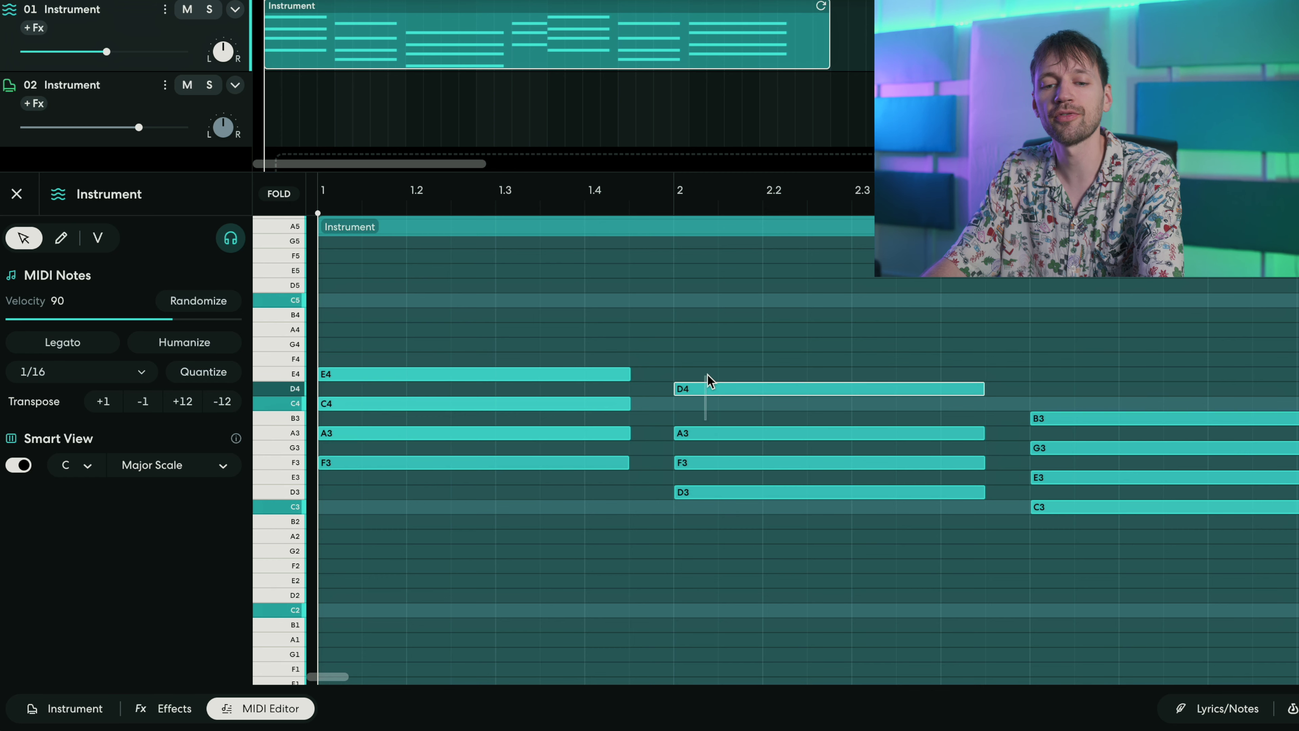
pyautogui.press('Delete')
pyautogui.moveTo(709, 363); pyautogui.dragTo(710, 468)
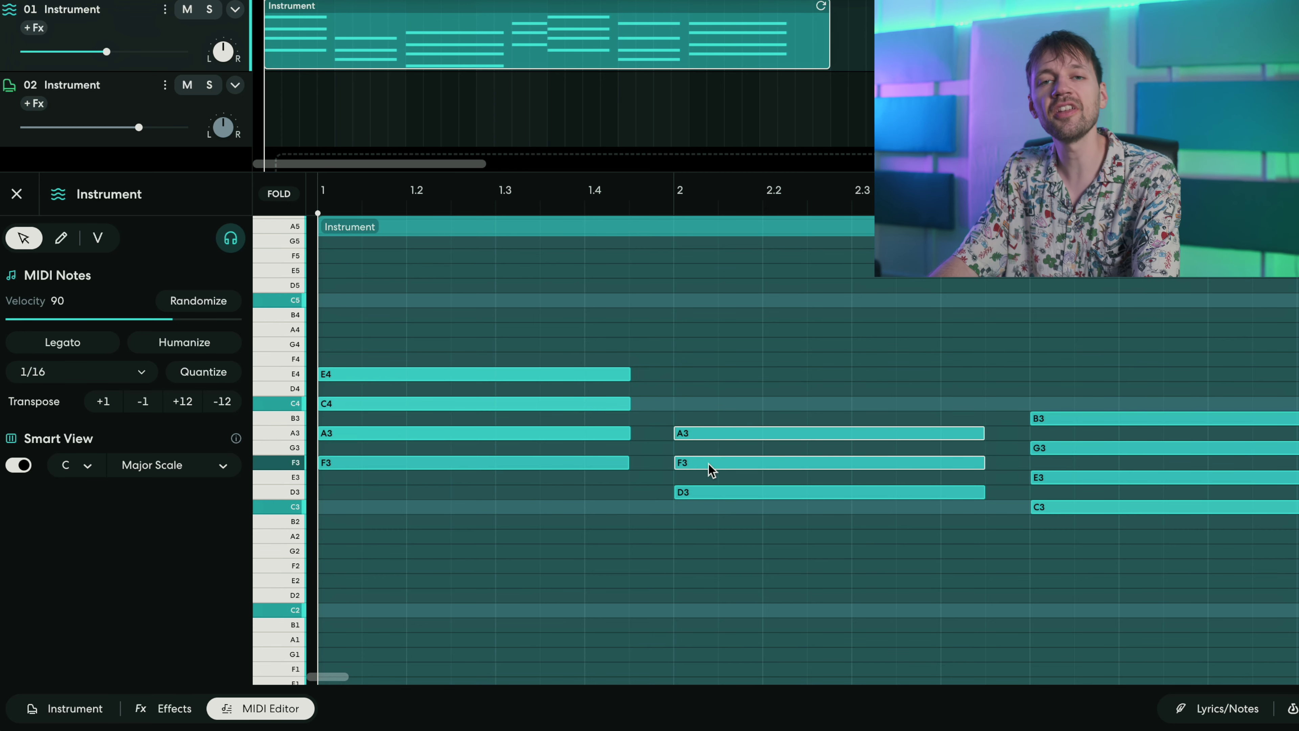
pyautogui.press('Delete')
pyautogui.click(702, 492)
pyautogui.press('Delete')
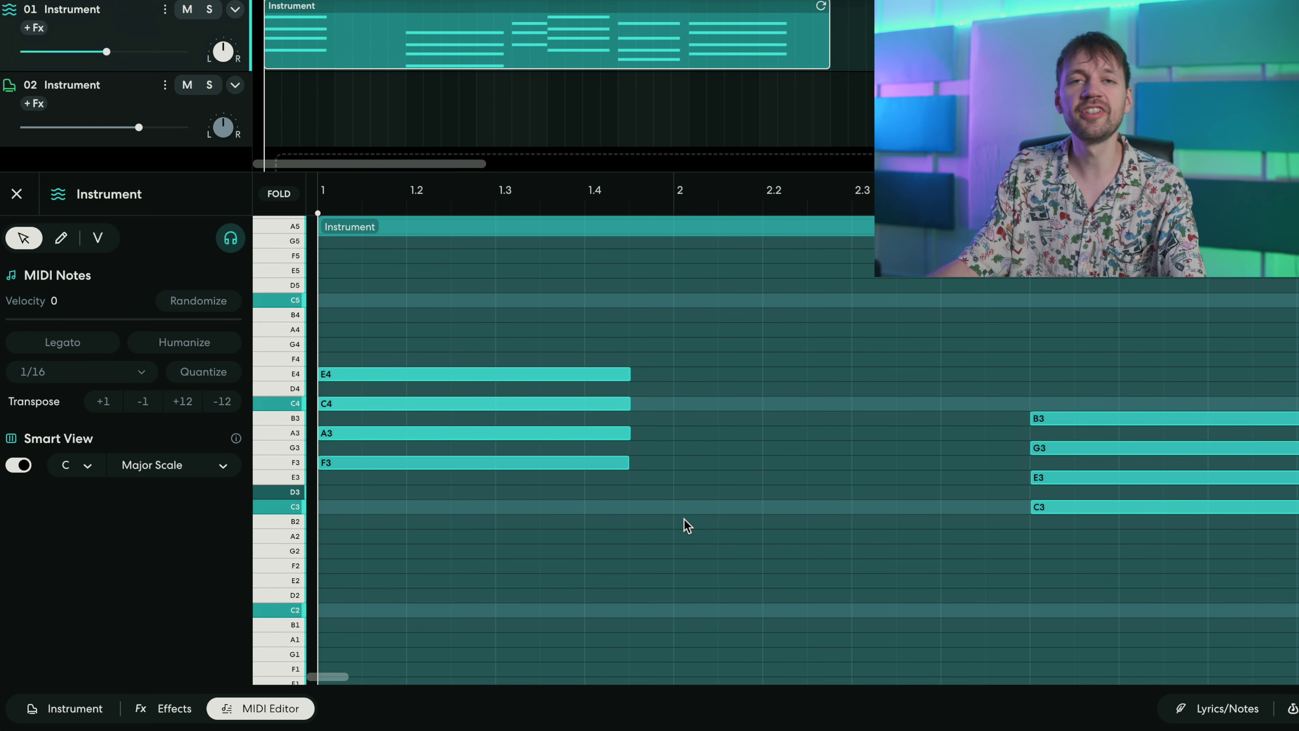
pyautogui.hotkey('ctrl', 'z')
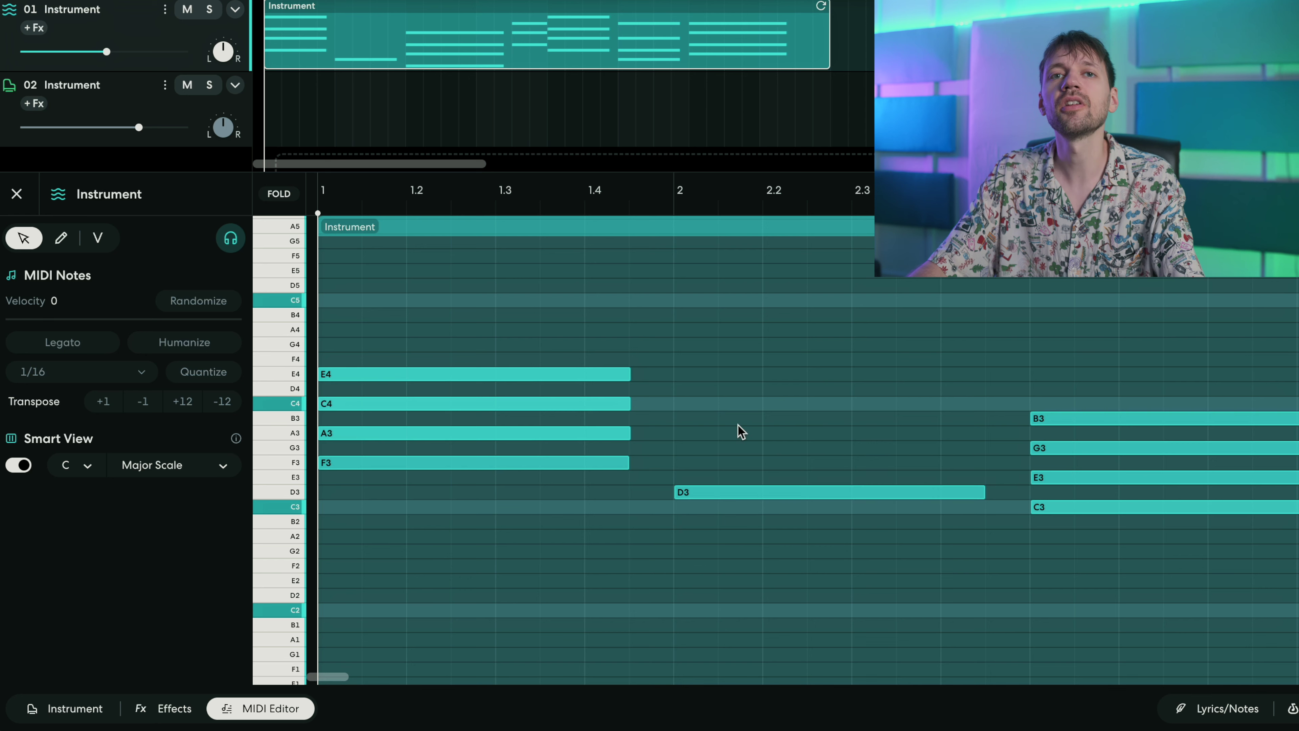
pyautogui.click(693, 492)
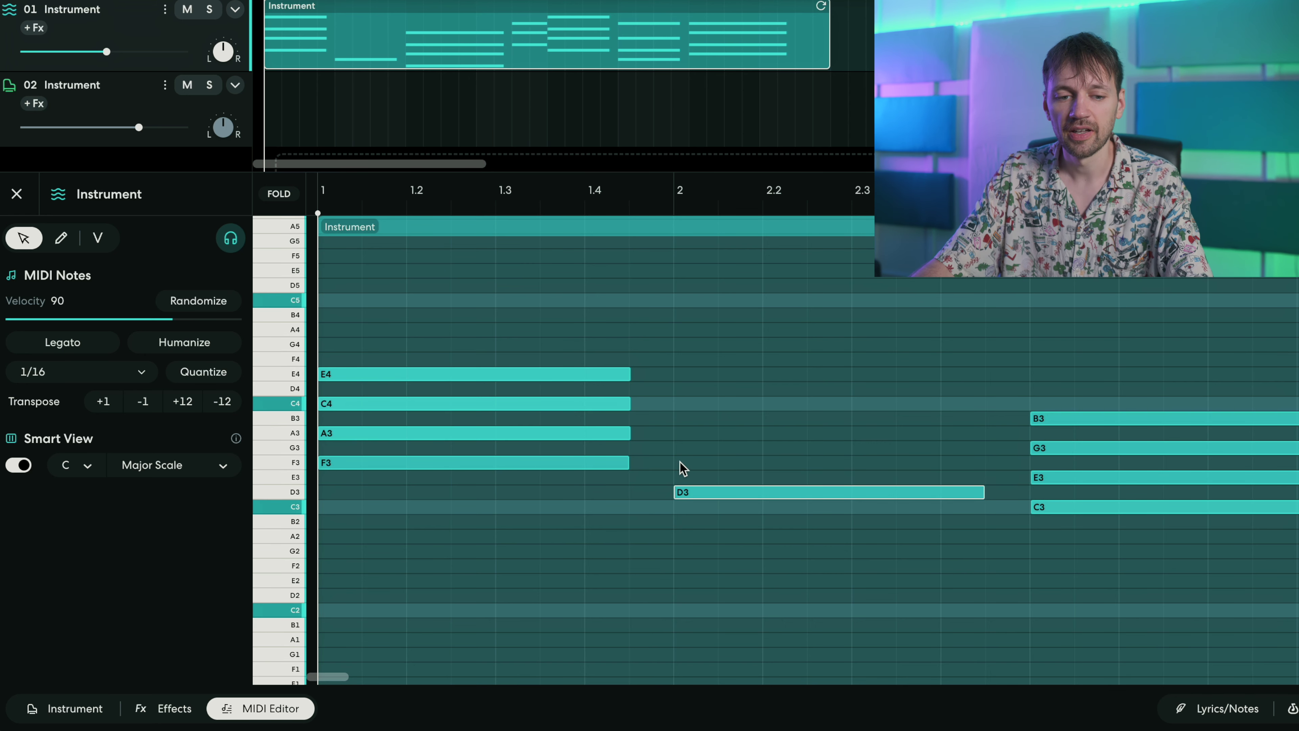
# Step: Draw F3 and A3 at bar 2 above D3 and play the progression
pyautogui.click(294, 462)
pyautogui.press('p')
pyautogui.keyDown('super'); pyautogui.click(674, 463); pyautogui.keyUp('super')
pyautogui.click(679, 475)
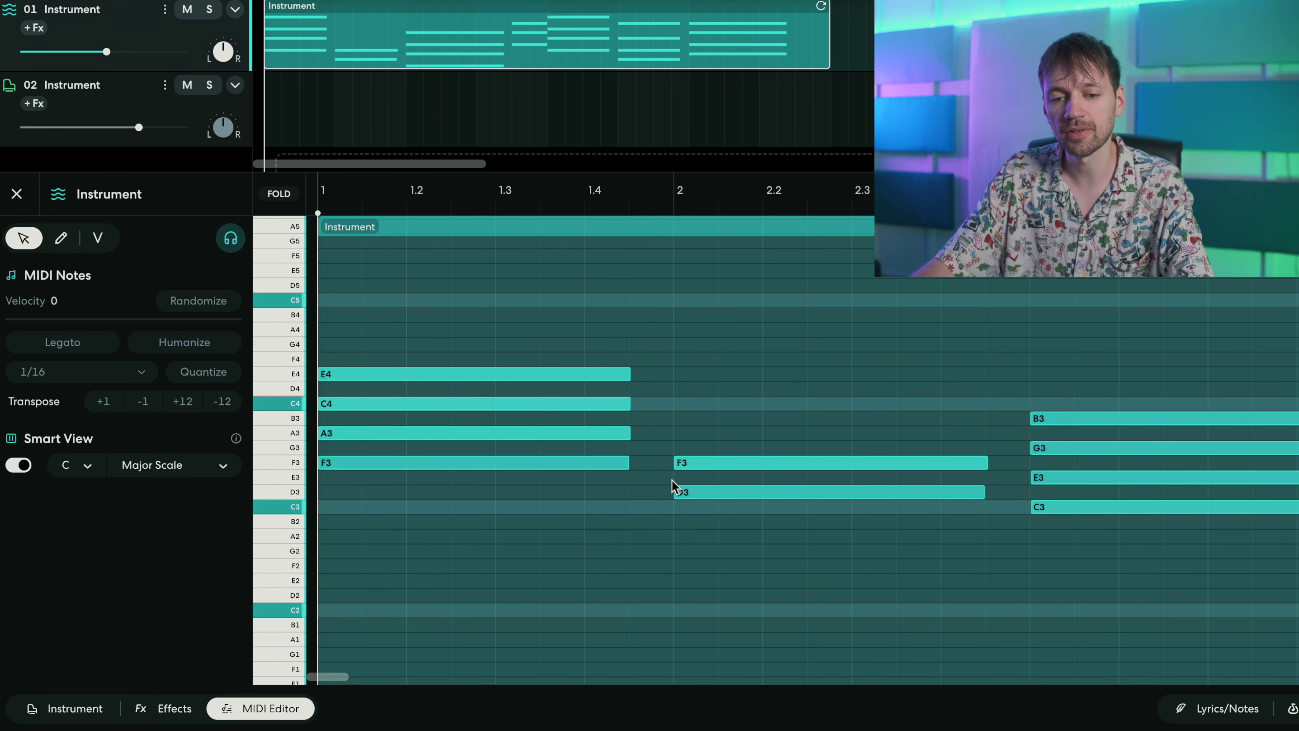
pyautogui.keyDown('super'); pyautogui.click(684, 435); pyautogui.keyUp('super')
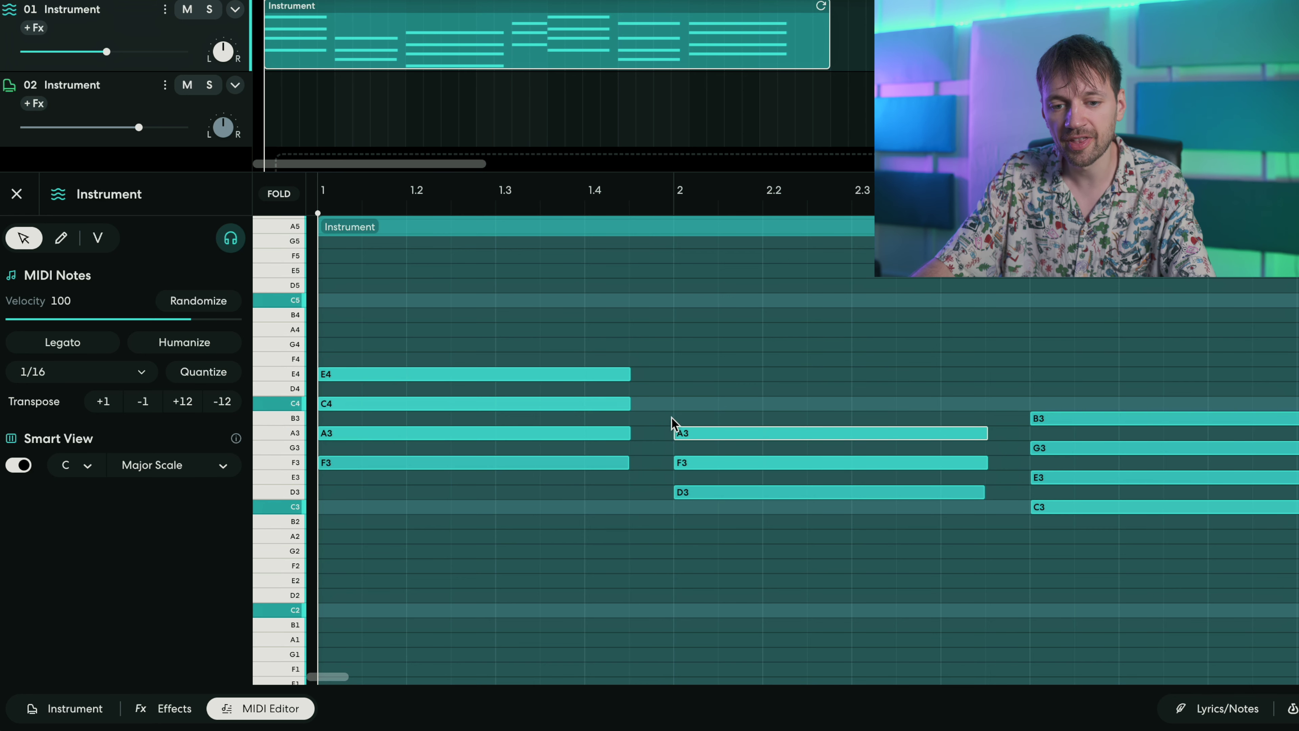
pyautogui.click(698, 405)
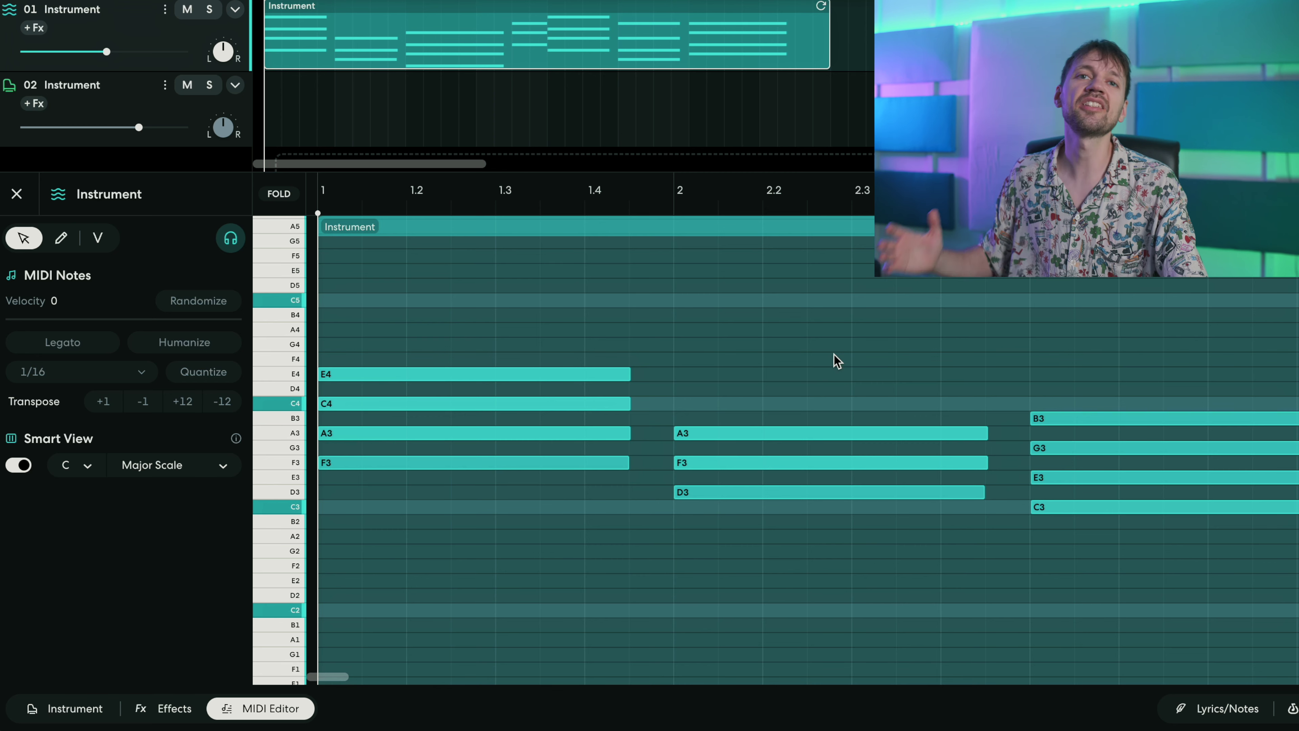
pyautogui.press('space')
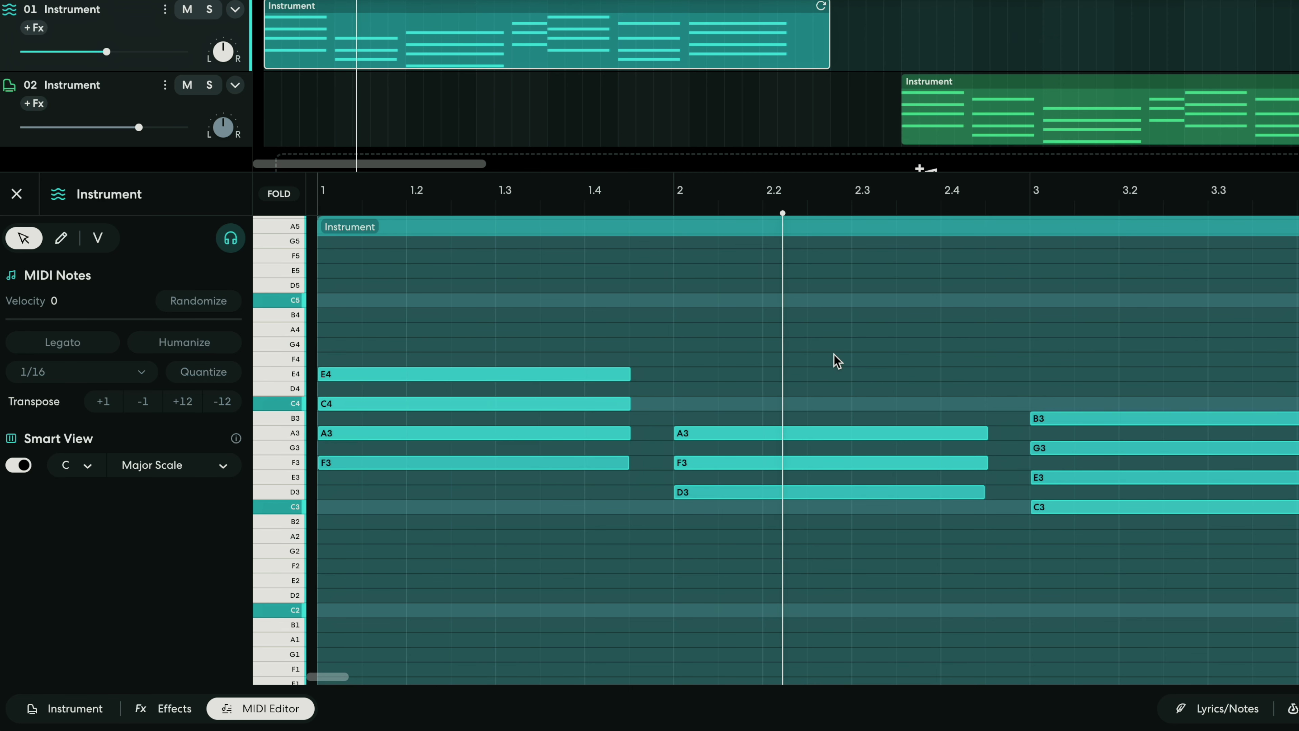
# Step: Draw a D4 note at bar 2 on top of the D3–F3–A3 triad
pyautogui.press('space')
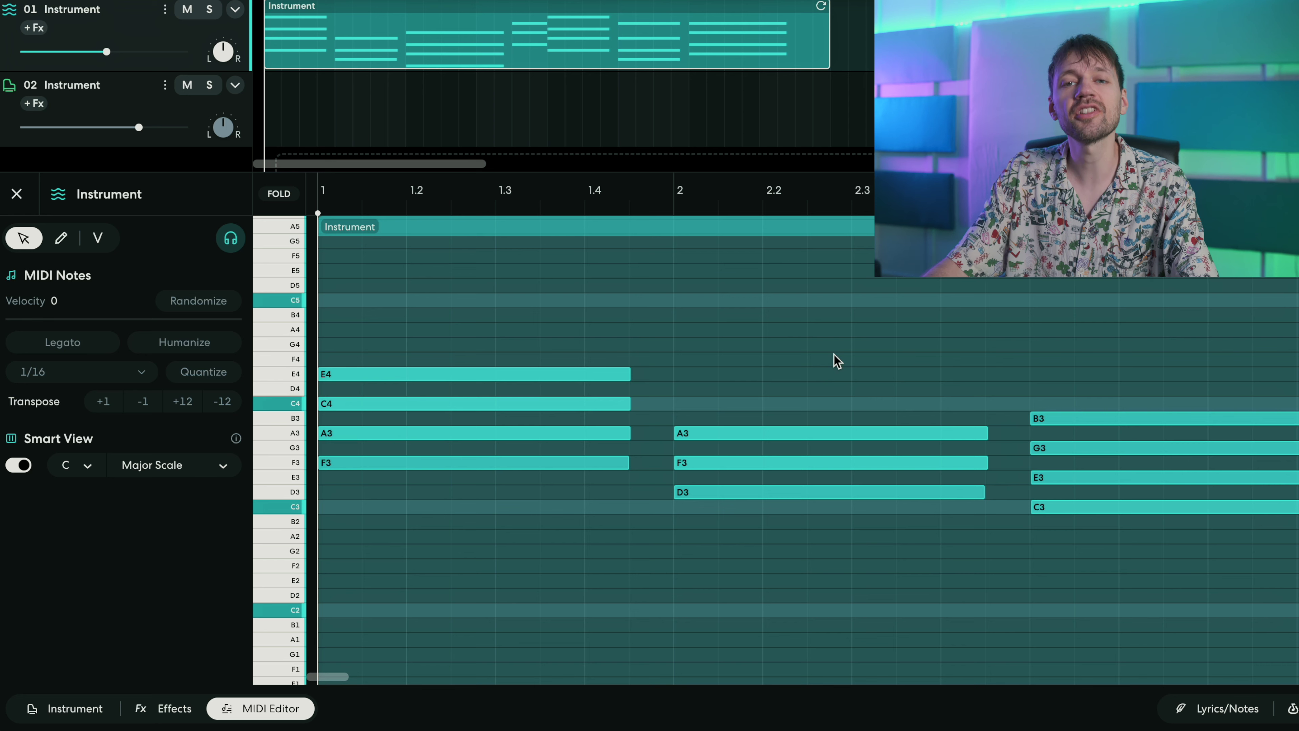
pyautogui.click(711, 492)
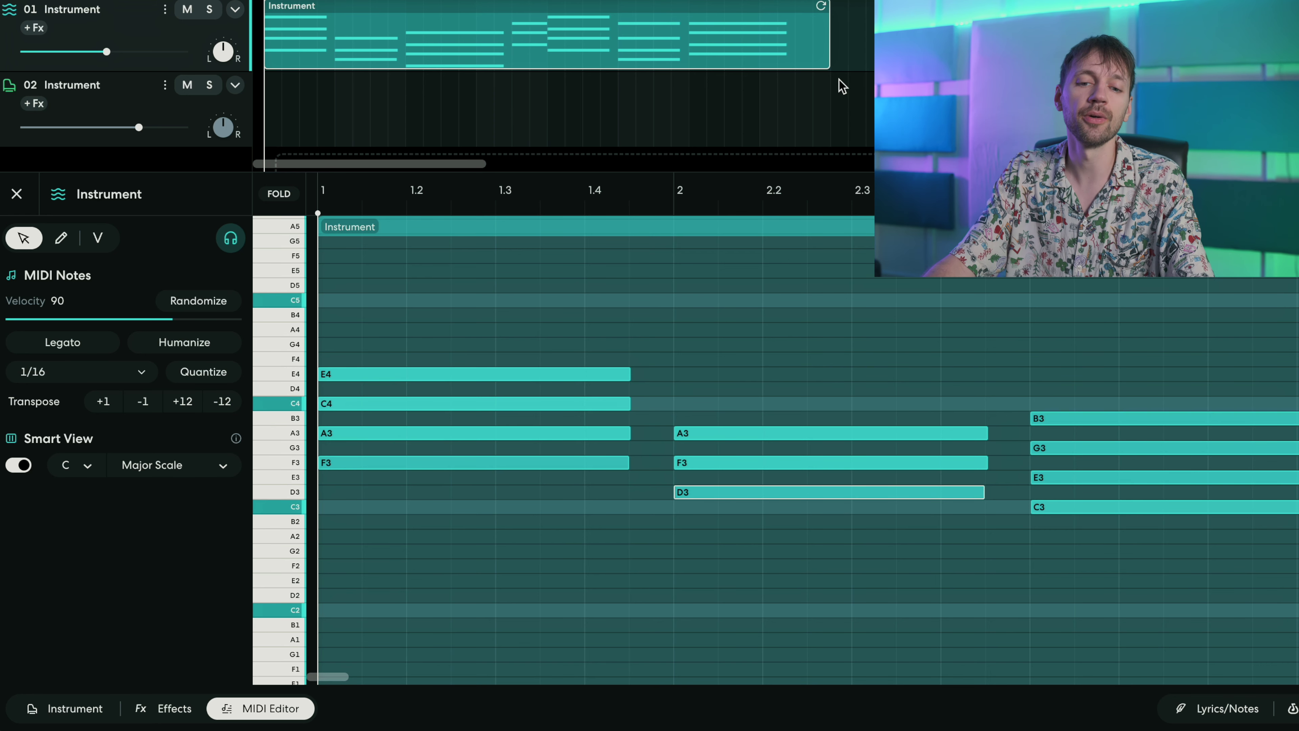
pyautogui.click(728, 543)
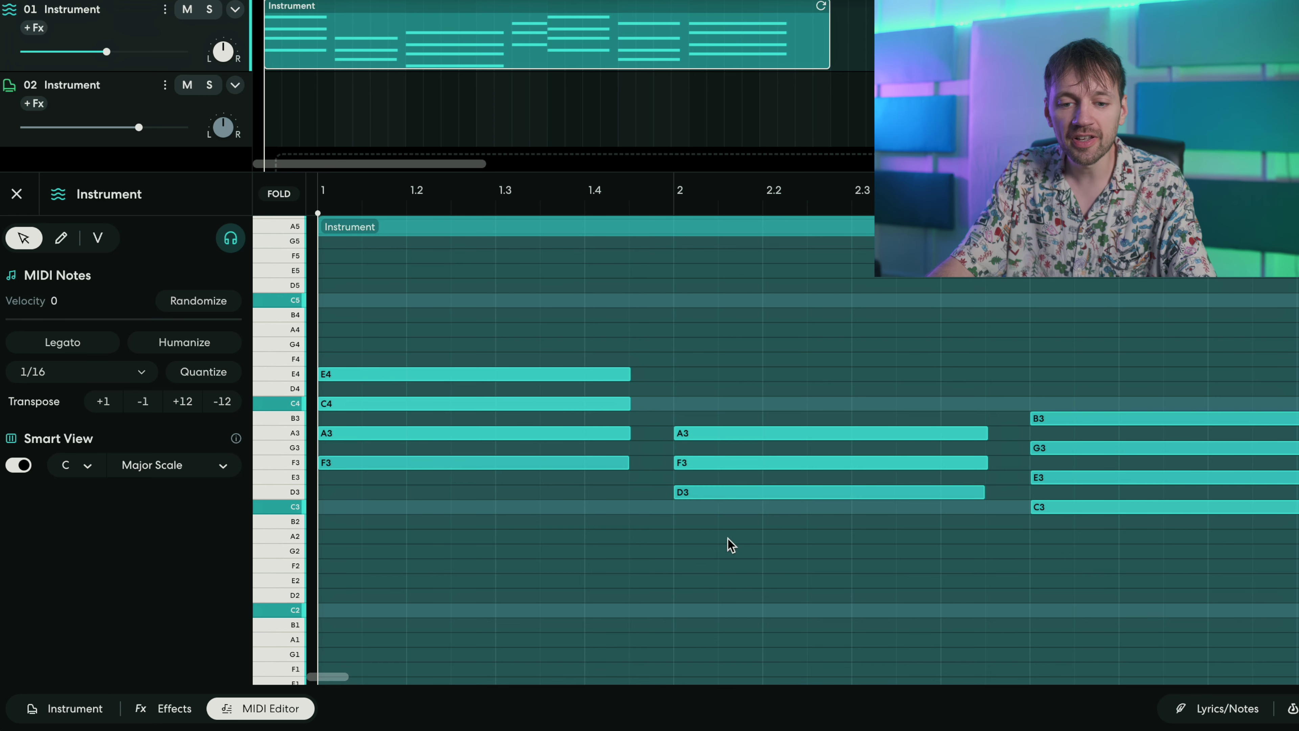
pyautogui.click(706, 496)
pyautogui.press('p')
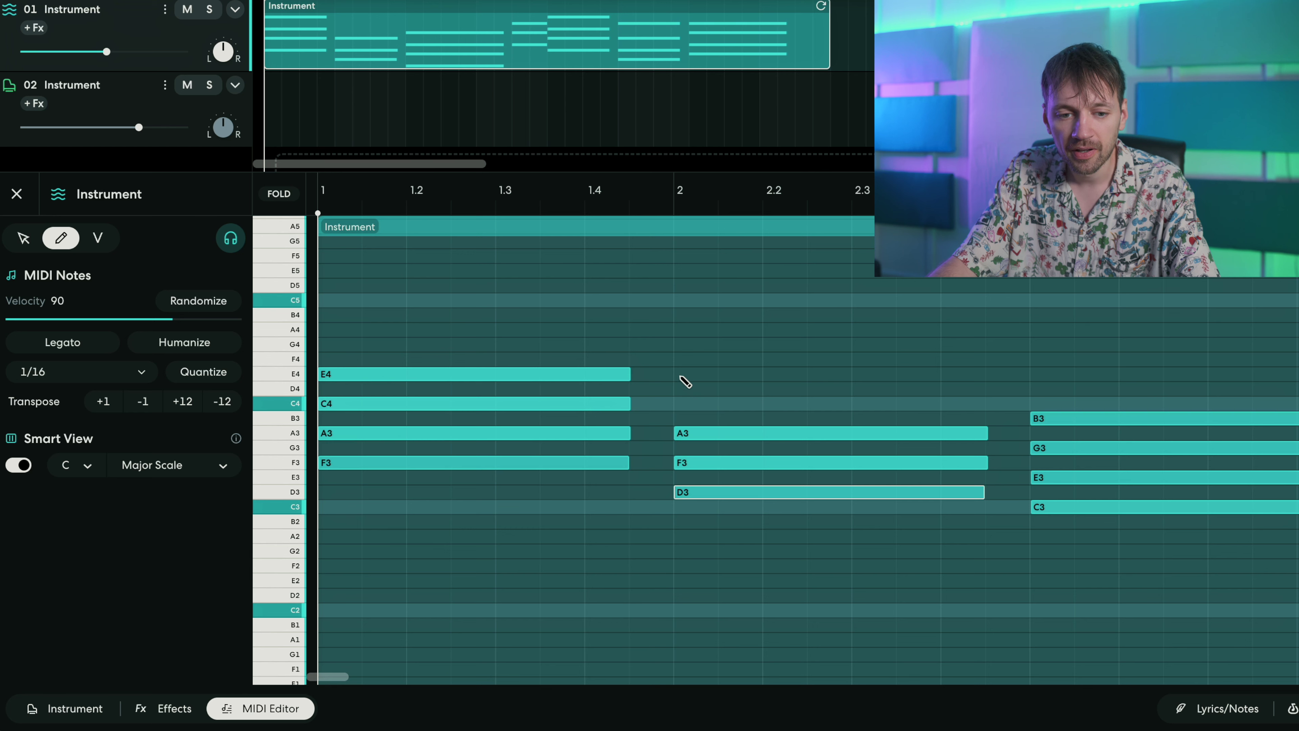
pyautogui.click(680, 383)
pyautogui.press('v')
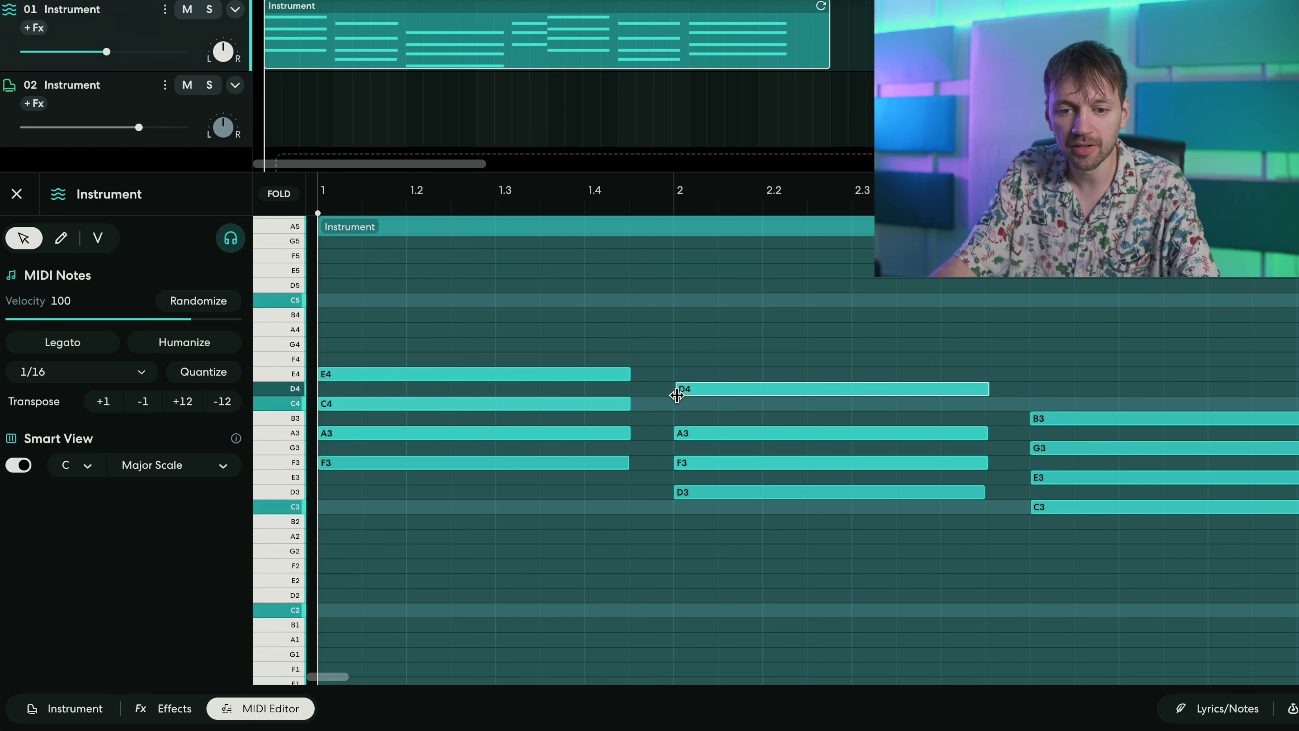
pyautogui.click(705, 489)
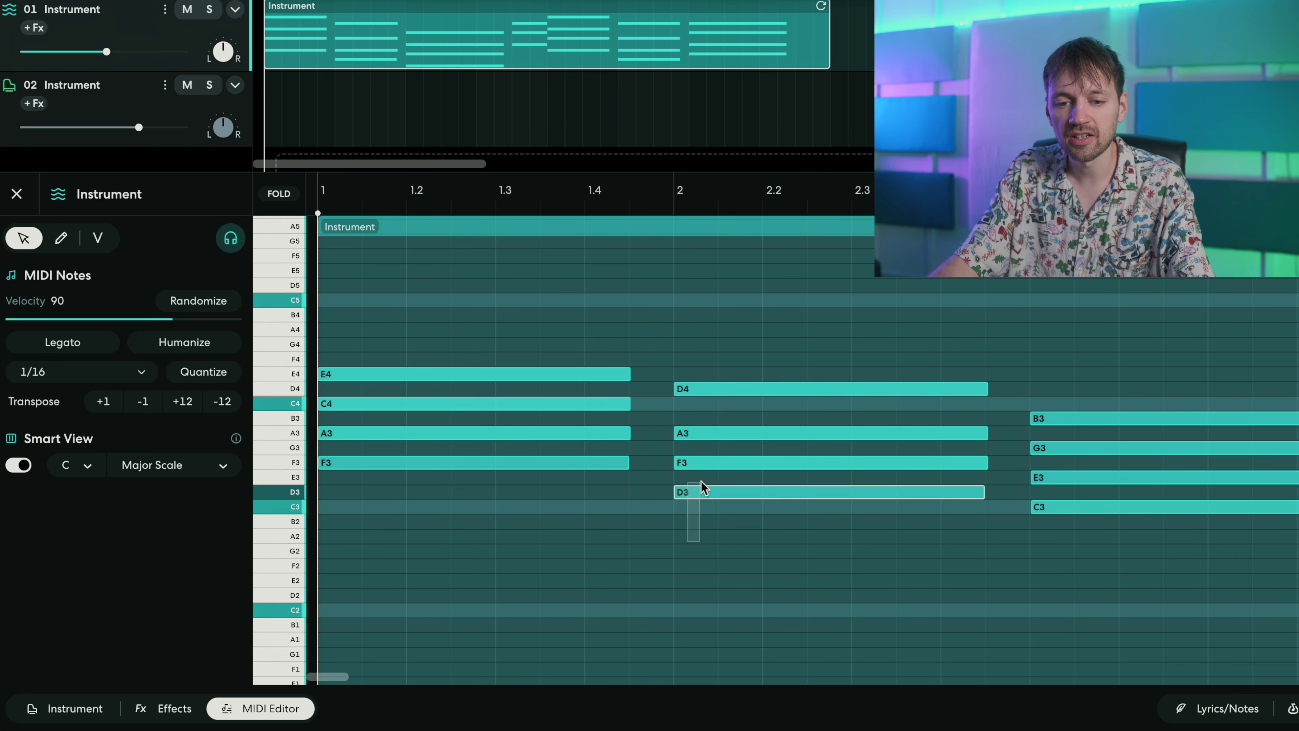
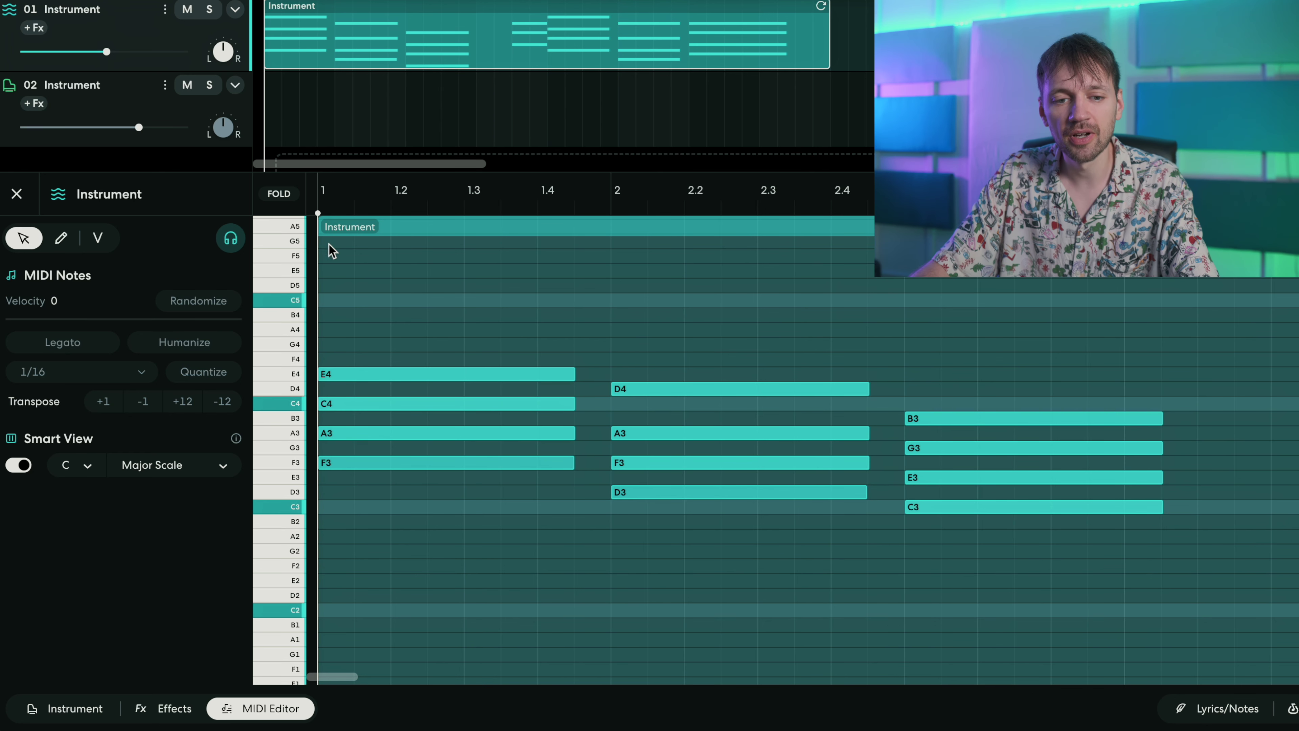
# Step: Select the first F3–A3–C4–E4 chord and step the playhead from bar 1 to bar 3
pyautogui.moveTo(377, 295); pyautogui.dragTo(357, 525)
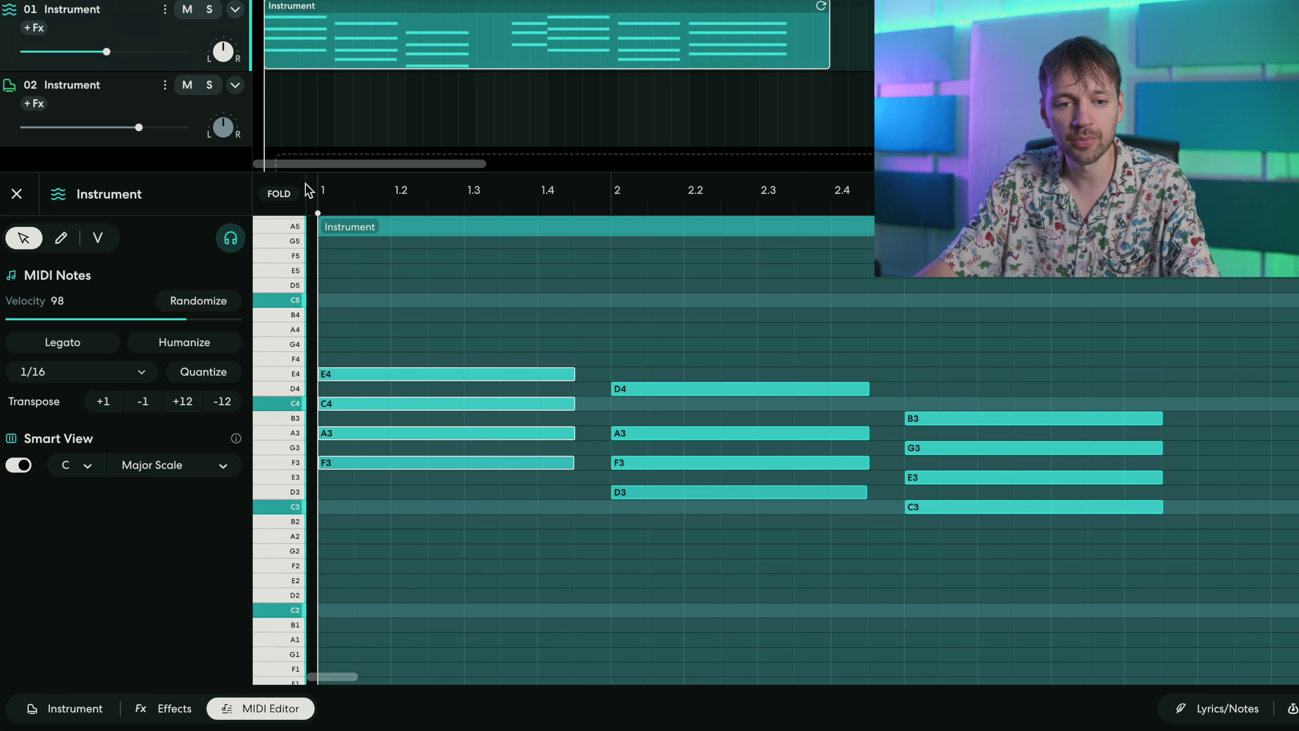
pyautogui.moveTo(317, 213)
pyautogui.mouseDown()
pyautogui.moveTo(333, 216)
pyautogui.moveTo(318, 204)
pyautogui.mouseUp()
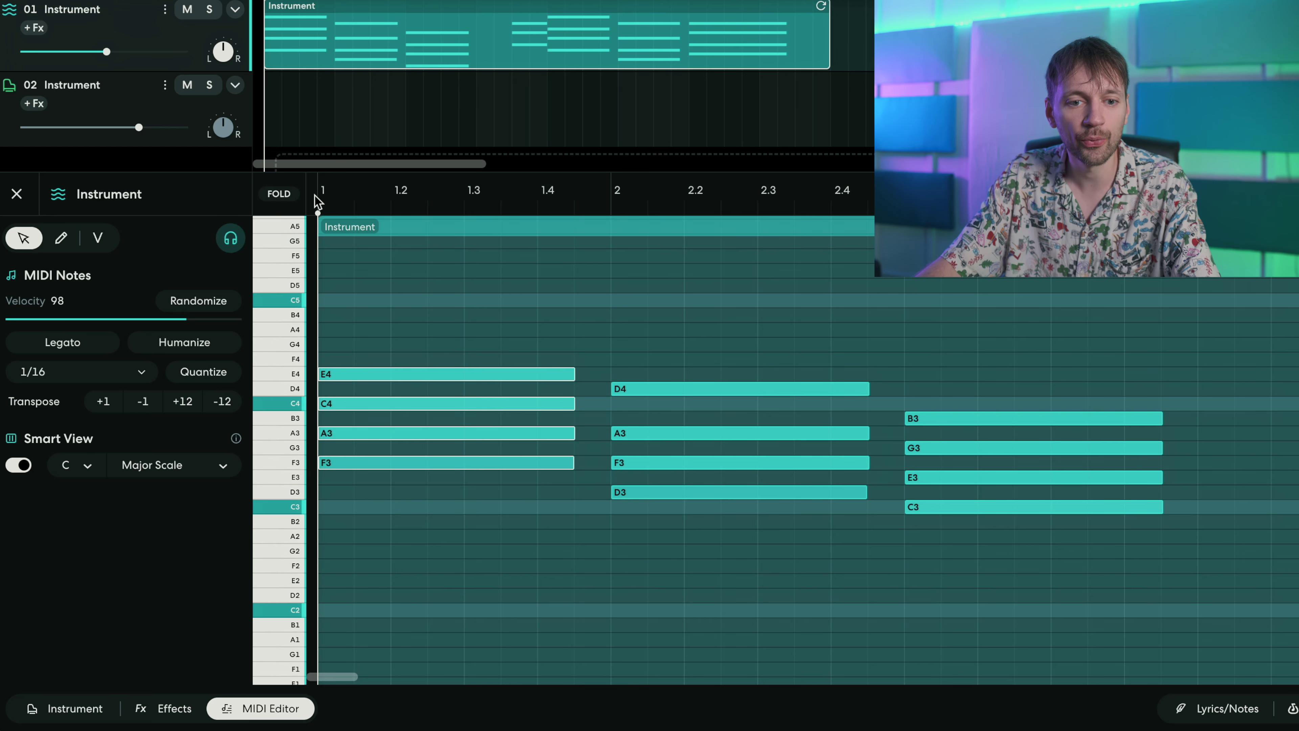
pyautogui.click(612, 213)
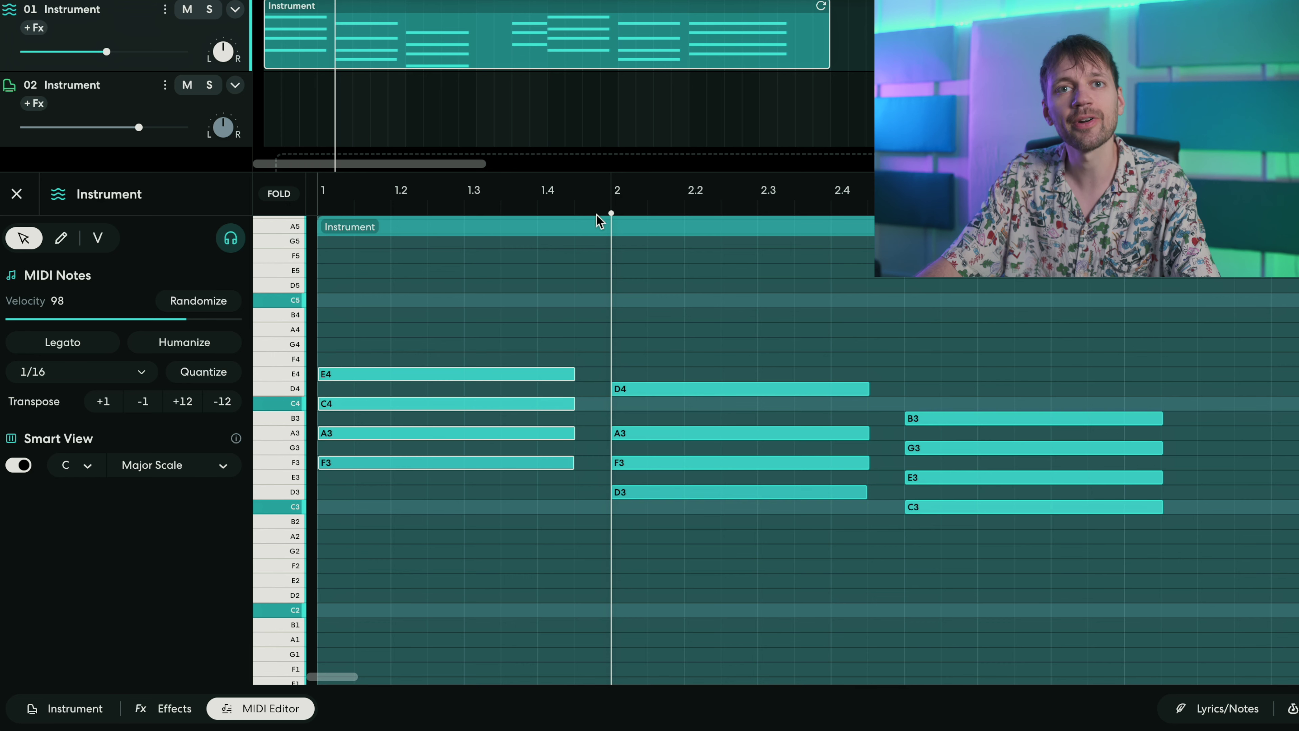
pyautogui.click(909, 213)
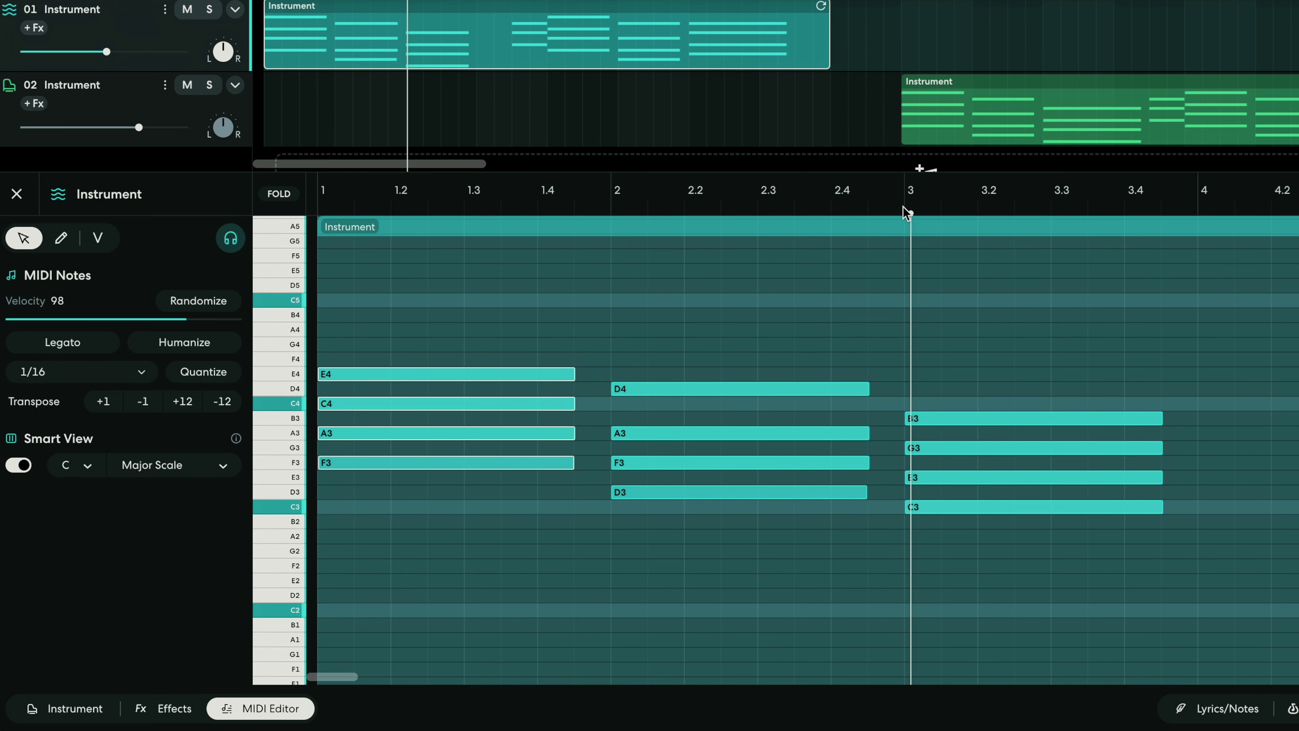
pyautogui.moveTo(908, 219); pyautogui.dragTo(896, 217)
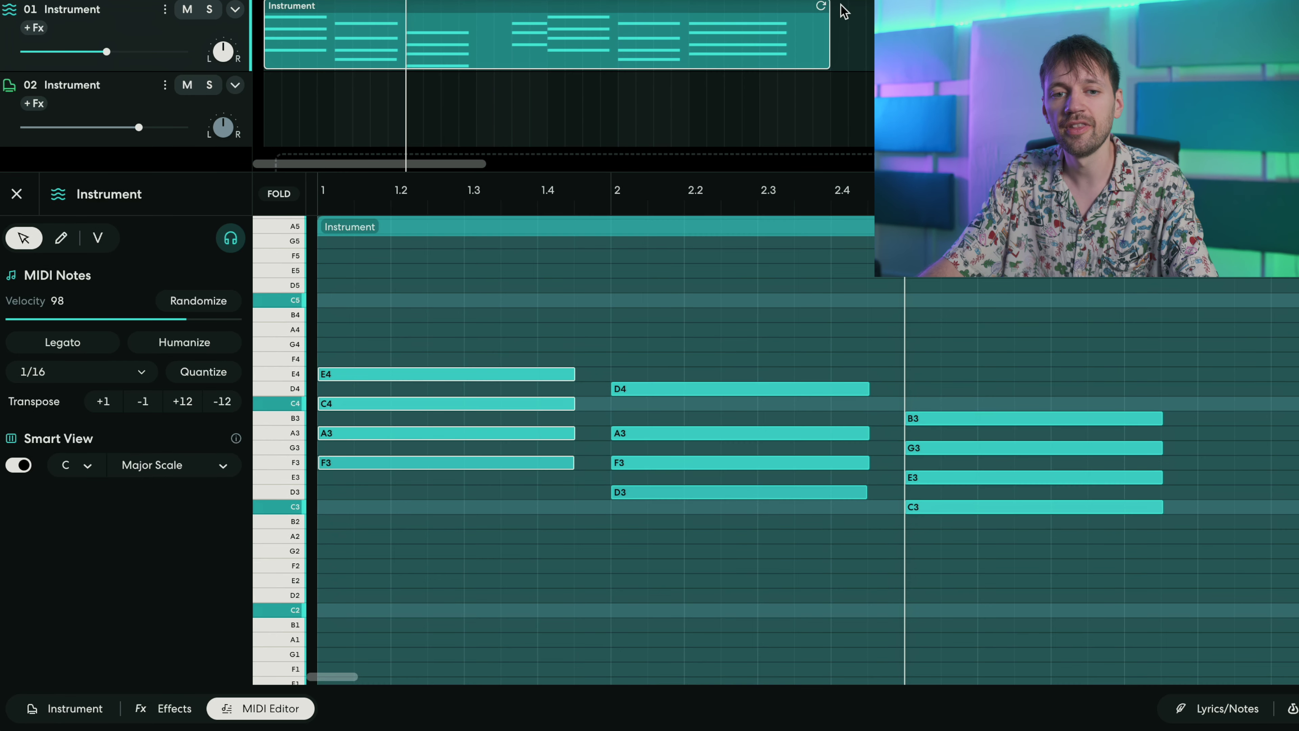
# Step: Play the three chords from bar 1, then move the playhead to the fourth chord
pyautogui.press('Return')
pyautogui.press('space')
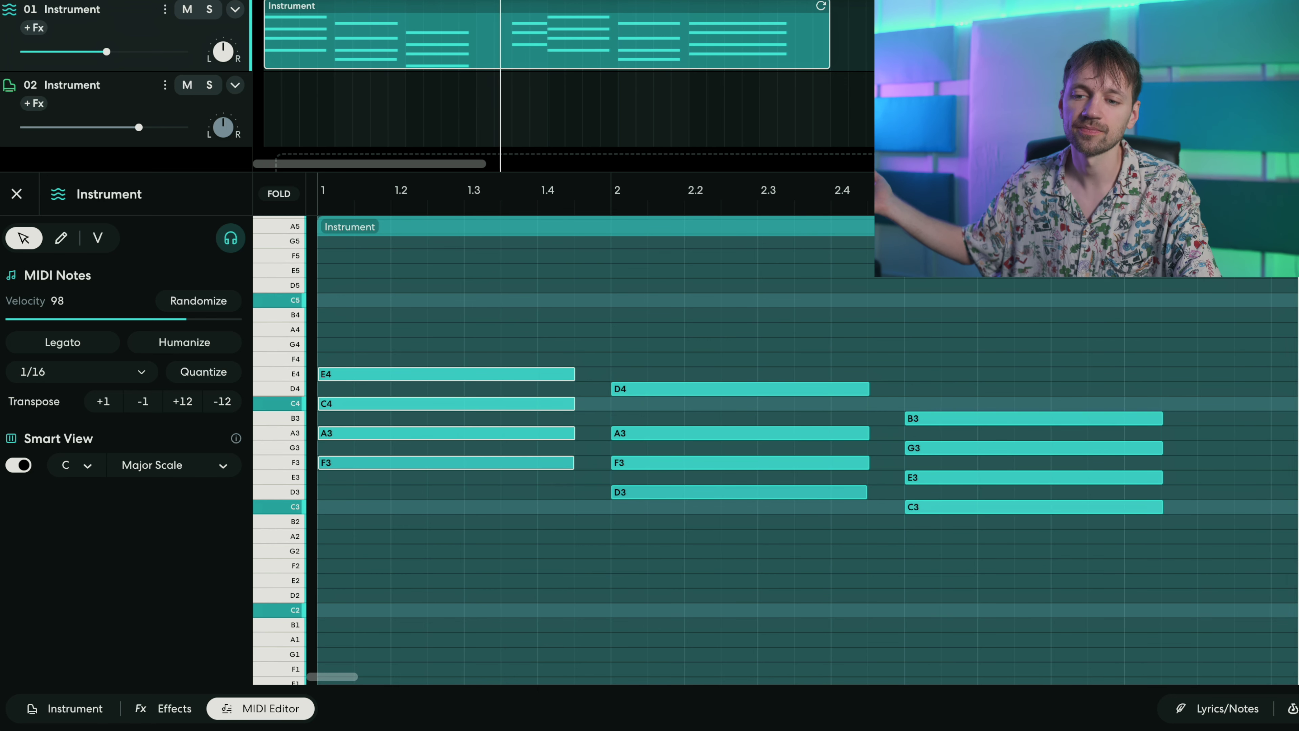
pyautogui.press('space')
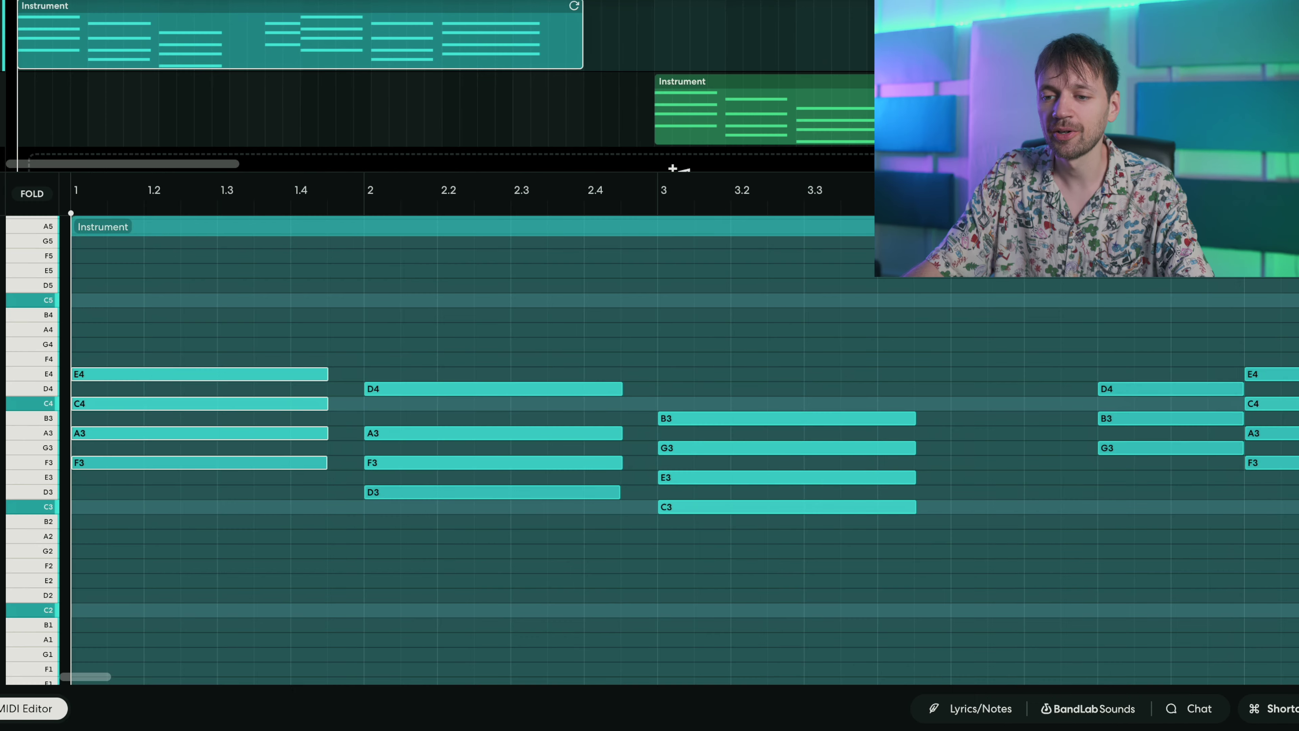
pyautogui.click(1236, 191)
pyautogui.moveTo(1237, 191); pyautogui.dragTo(1098, 190)
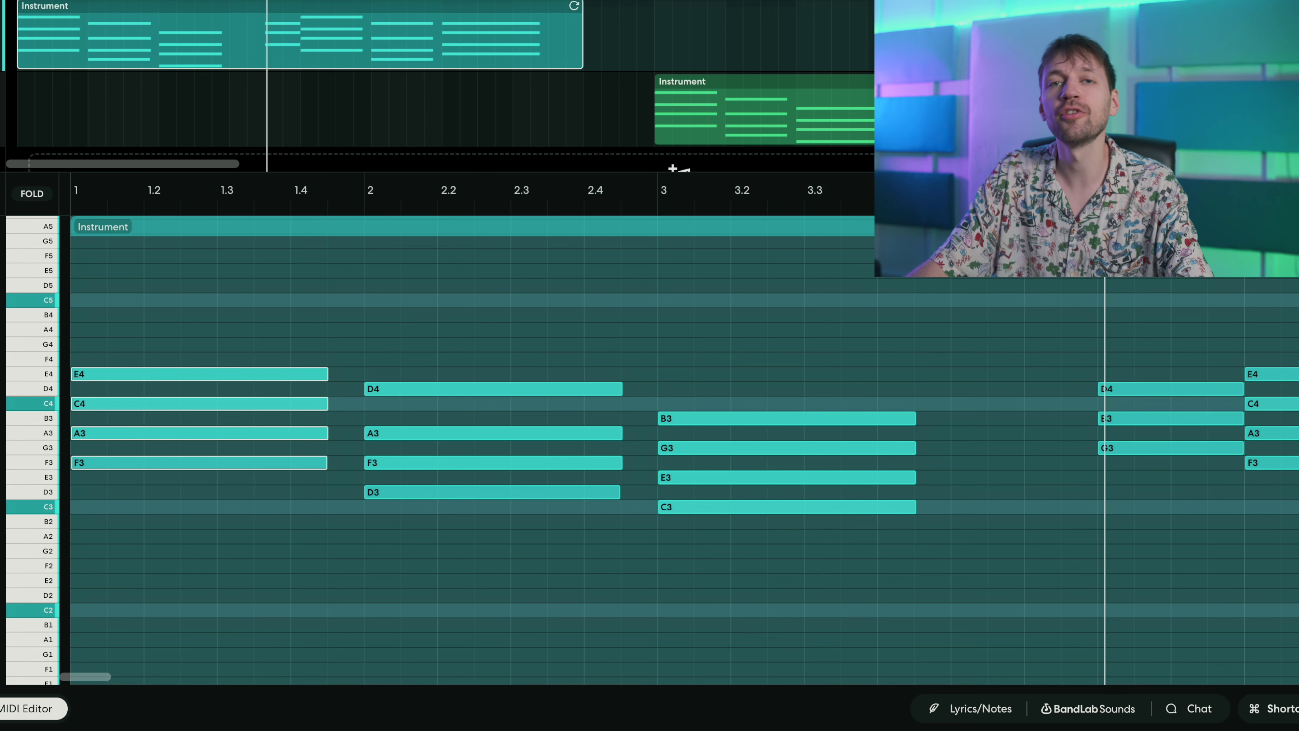
# Step: Inspect the G3–B3–D4 fourth chord, play from bar 1, and select all four chords
pyautogui.moveTo(1117, 509); pyautogui.dragTo(1144, 389)
pyautogui.click(1098, 191)
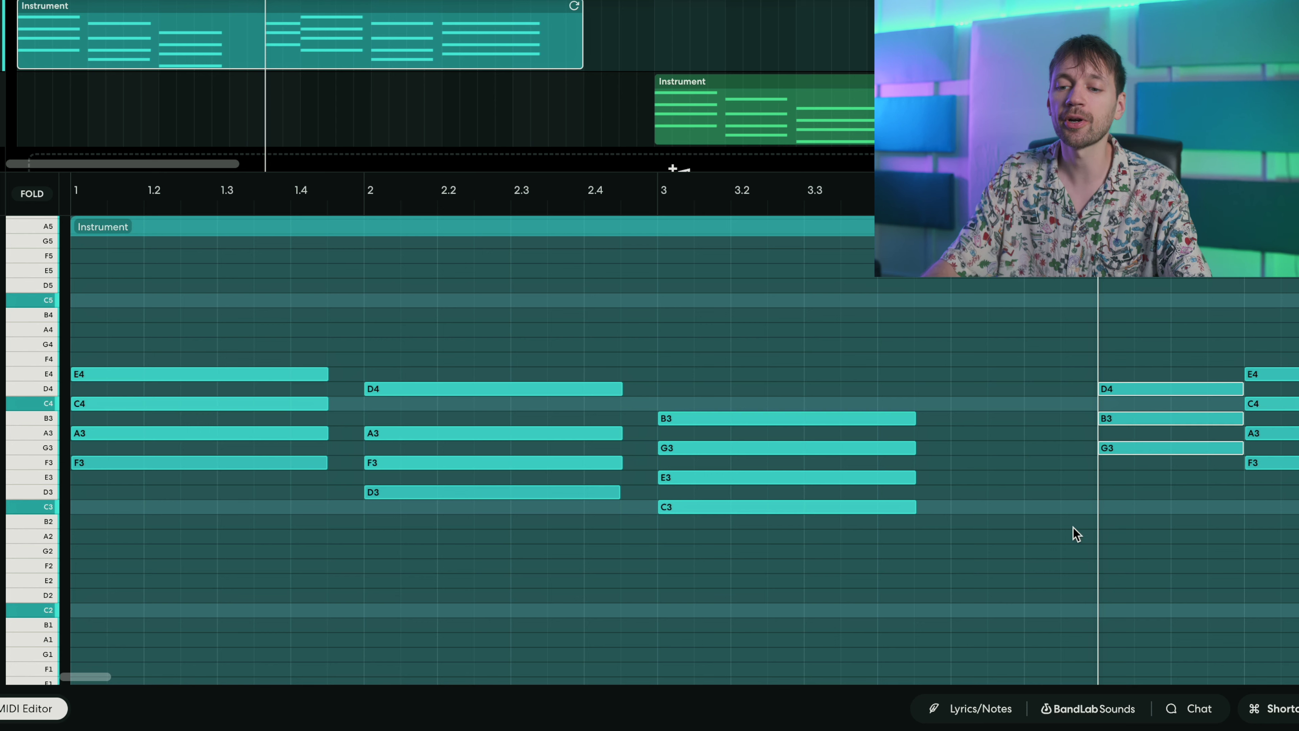
pyautogui.click(1110, 450)
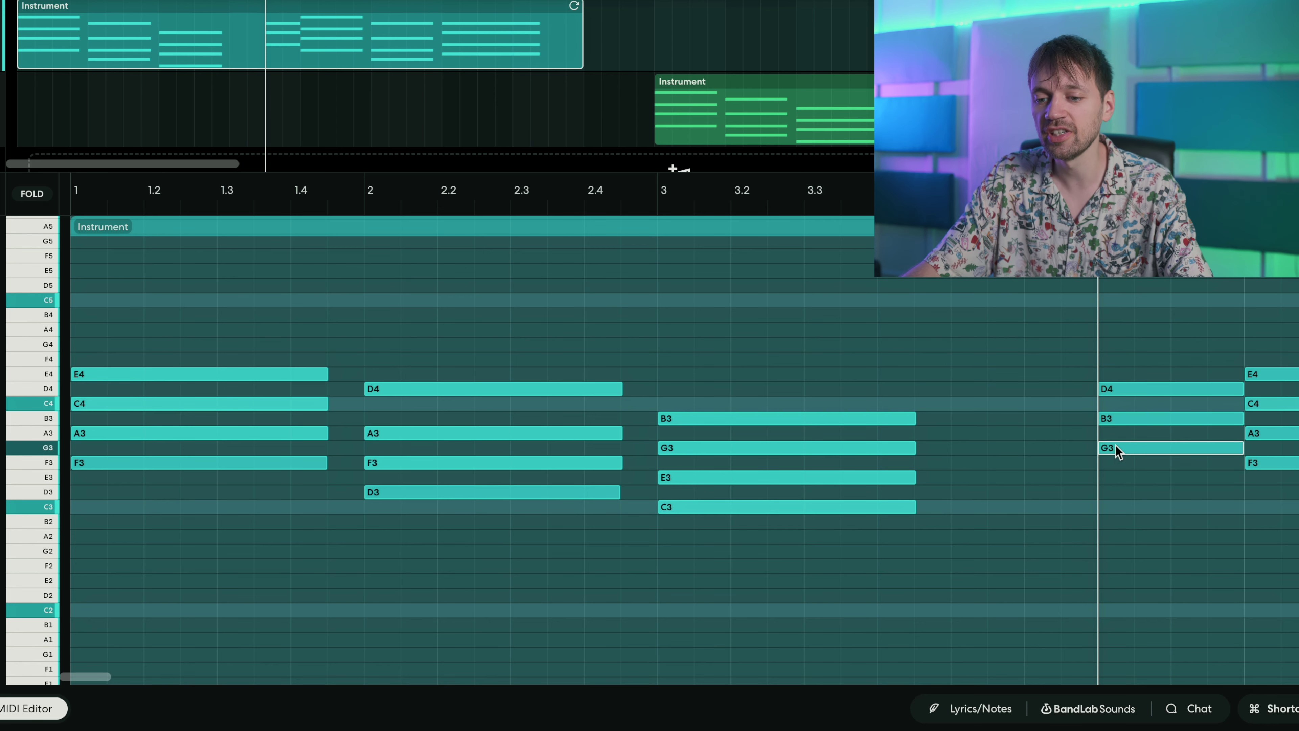
pyautogui.click(1119, 417)
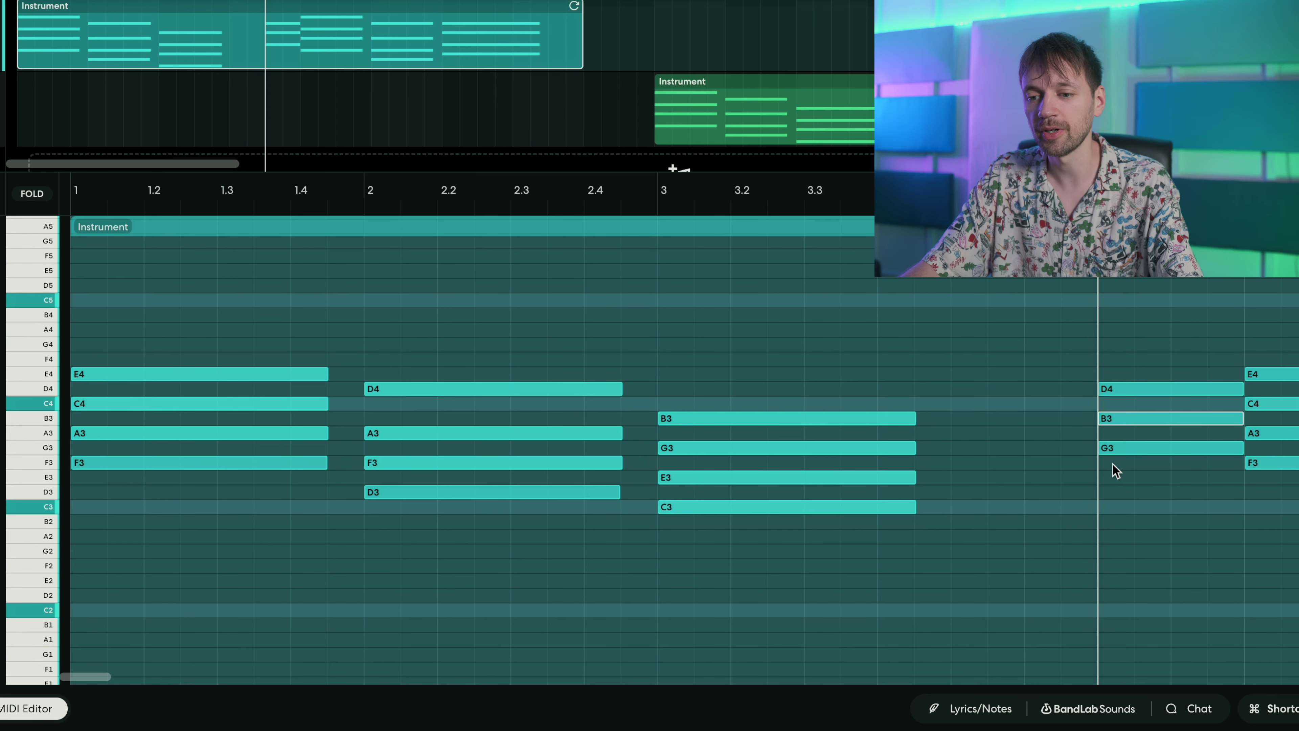
pyautogui.click(1117, 449)
pyautogui.click(1118, 418)
pyautogui.click(1124, 388)
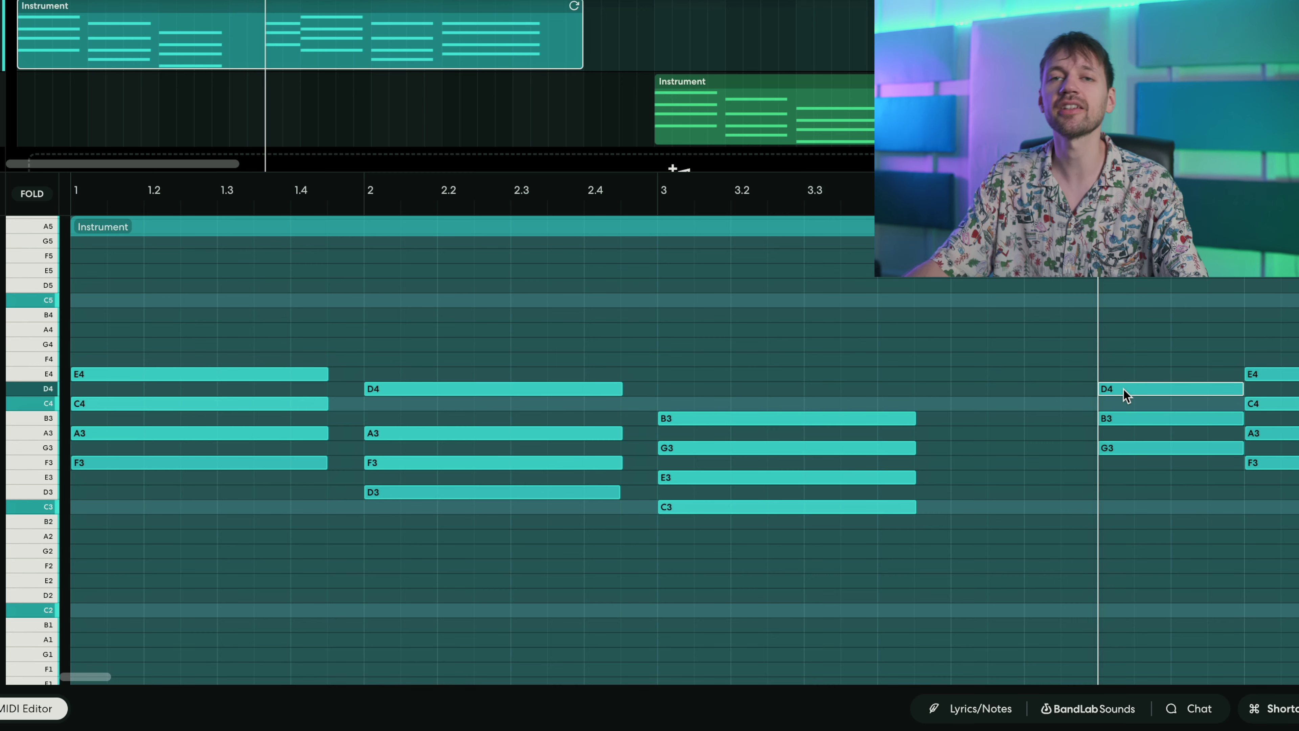
pyautogui.press('space')
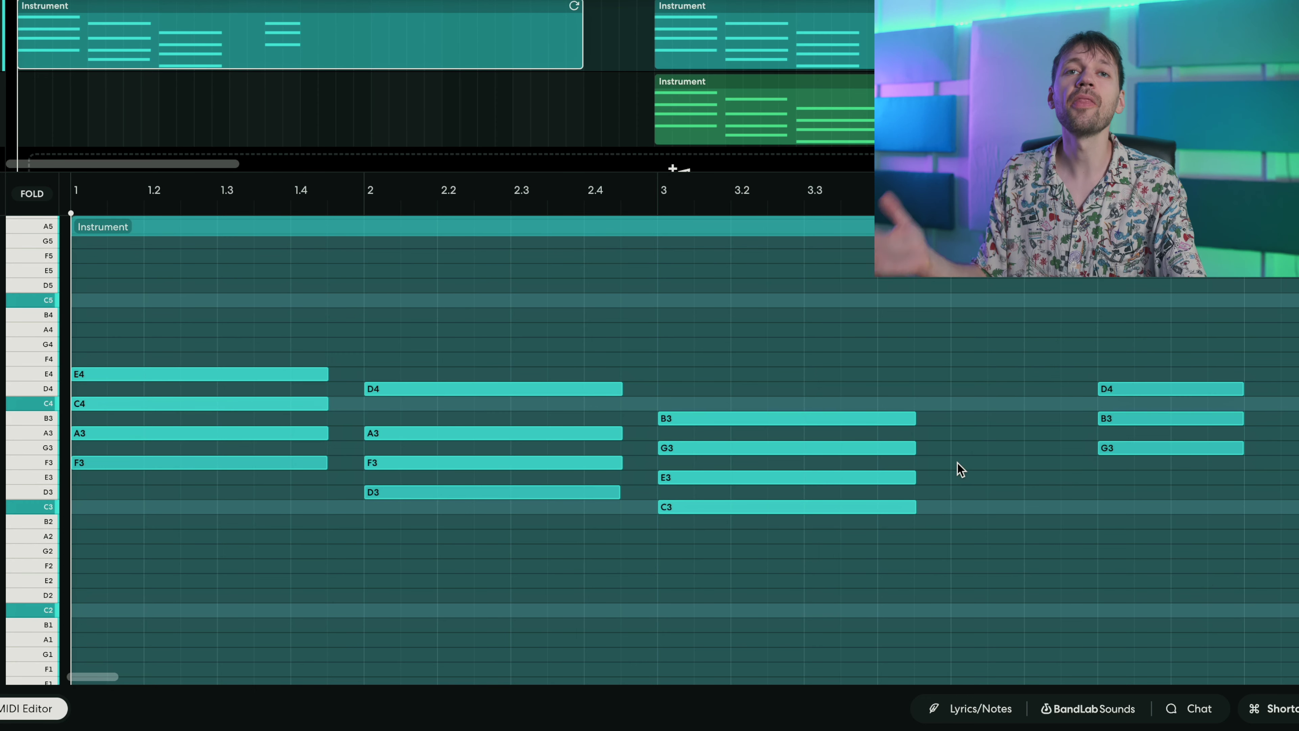
pyautogui.moveTo(1192, 283); pyautogui.dragTo(214, 583)
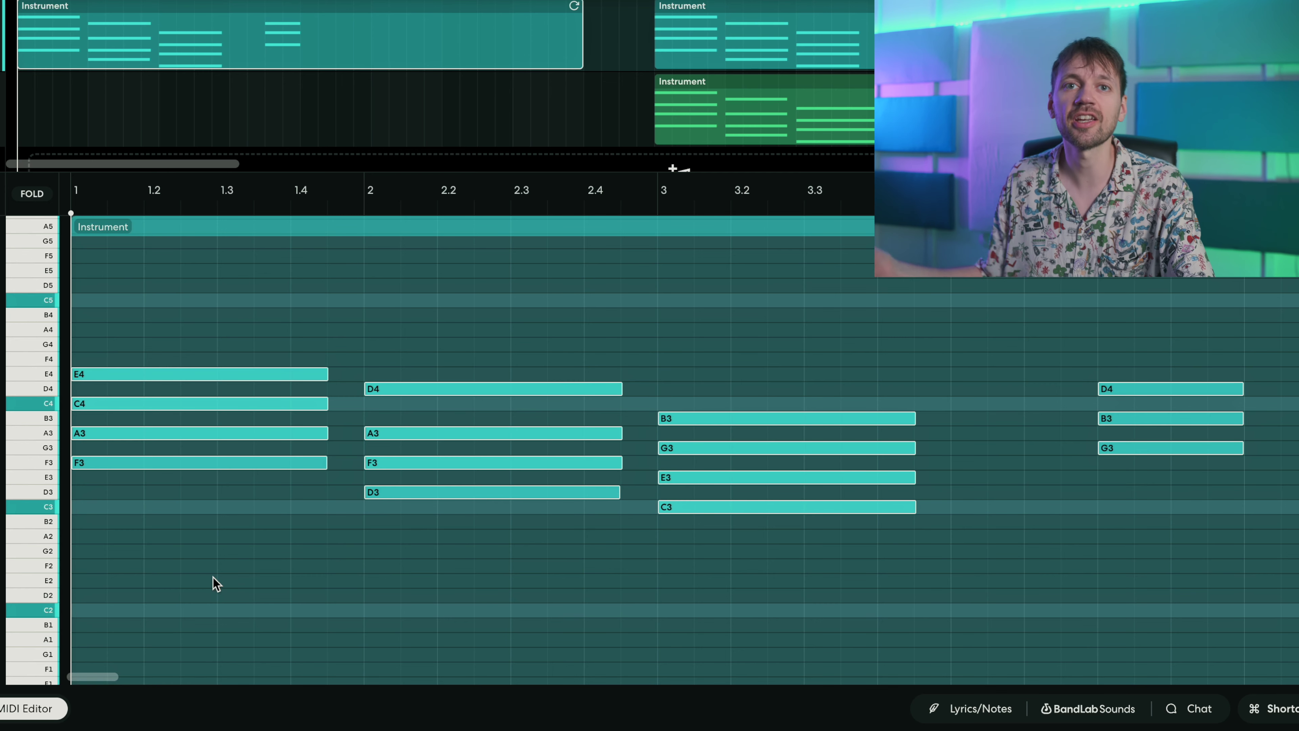
# Step: Paste the copied four-chord progression at bar 5 and play back the repeat
pyautogui.scroll(-1, 1227, 666)
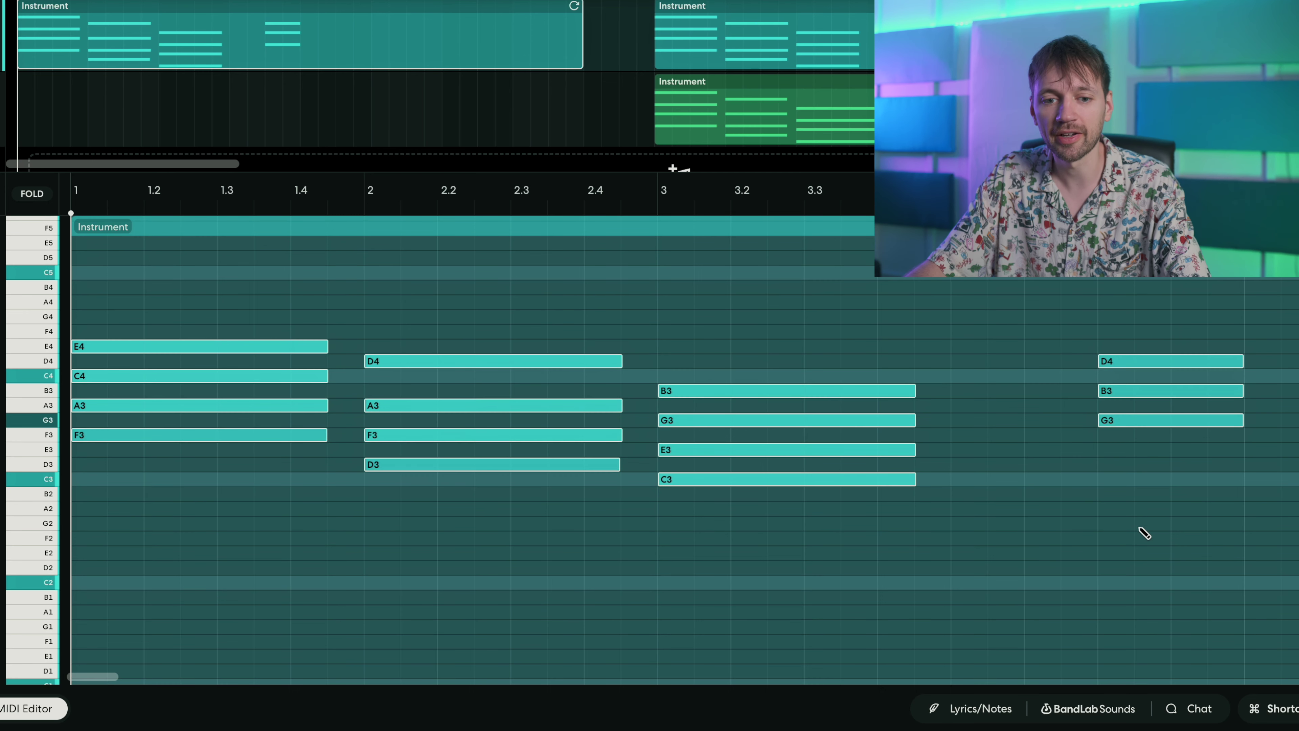
pyautogui.hscroll(5, 1074, 553)
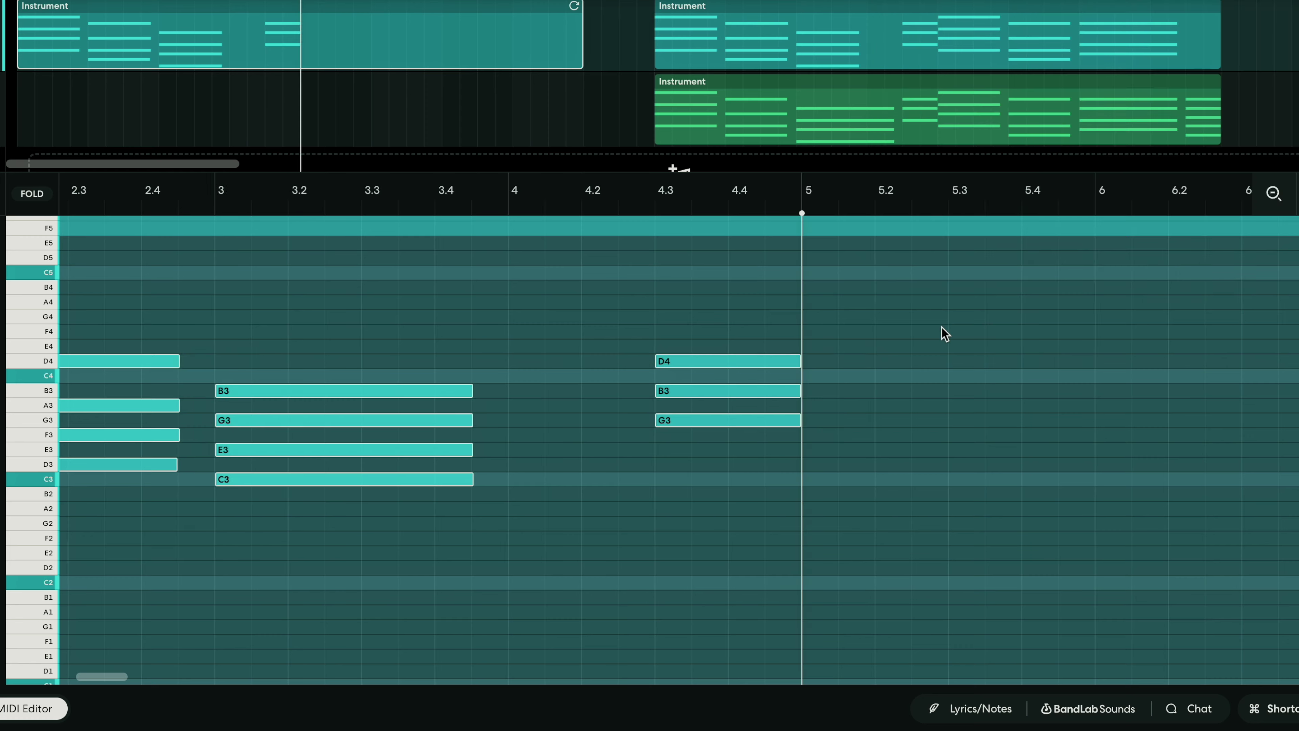
pyautogui.hotkey('ctrl', 'v')
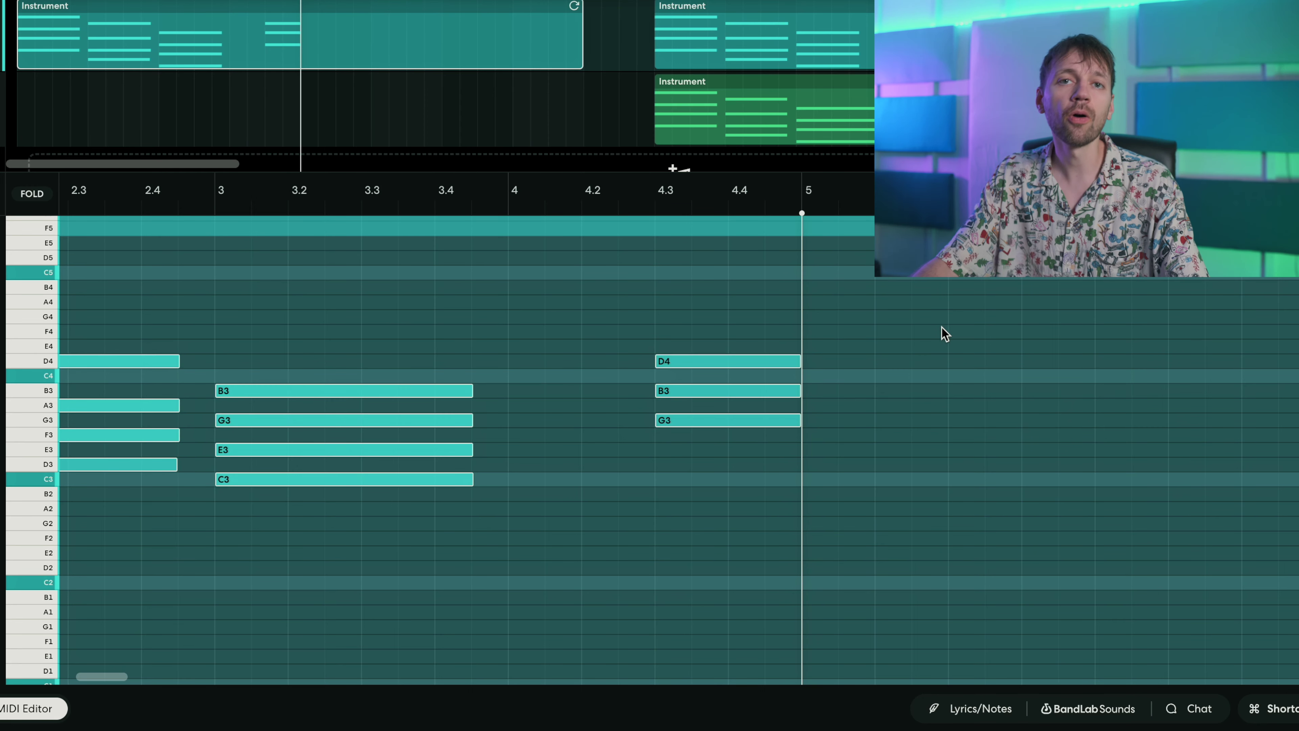
pyautogui.hotkey('ctrl', 'v')
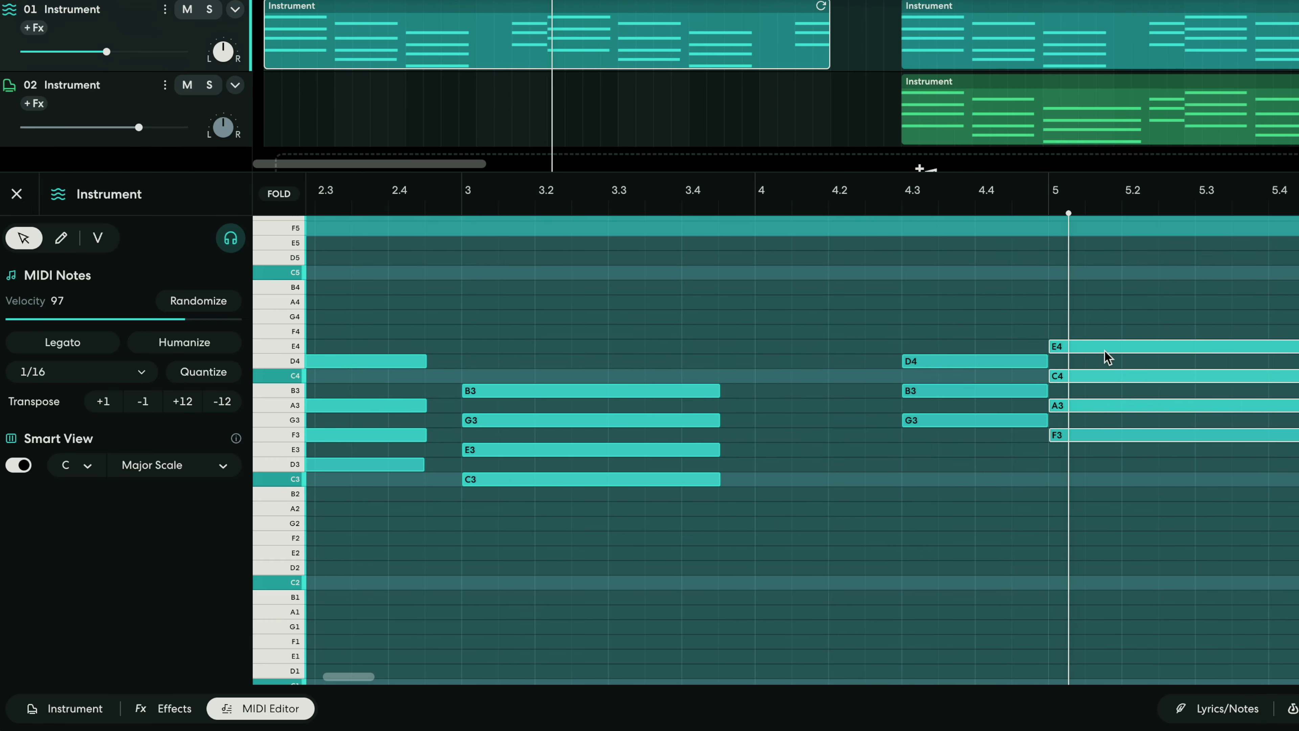
pyautogui.hscroll(5, 857, 353)
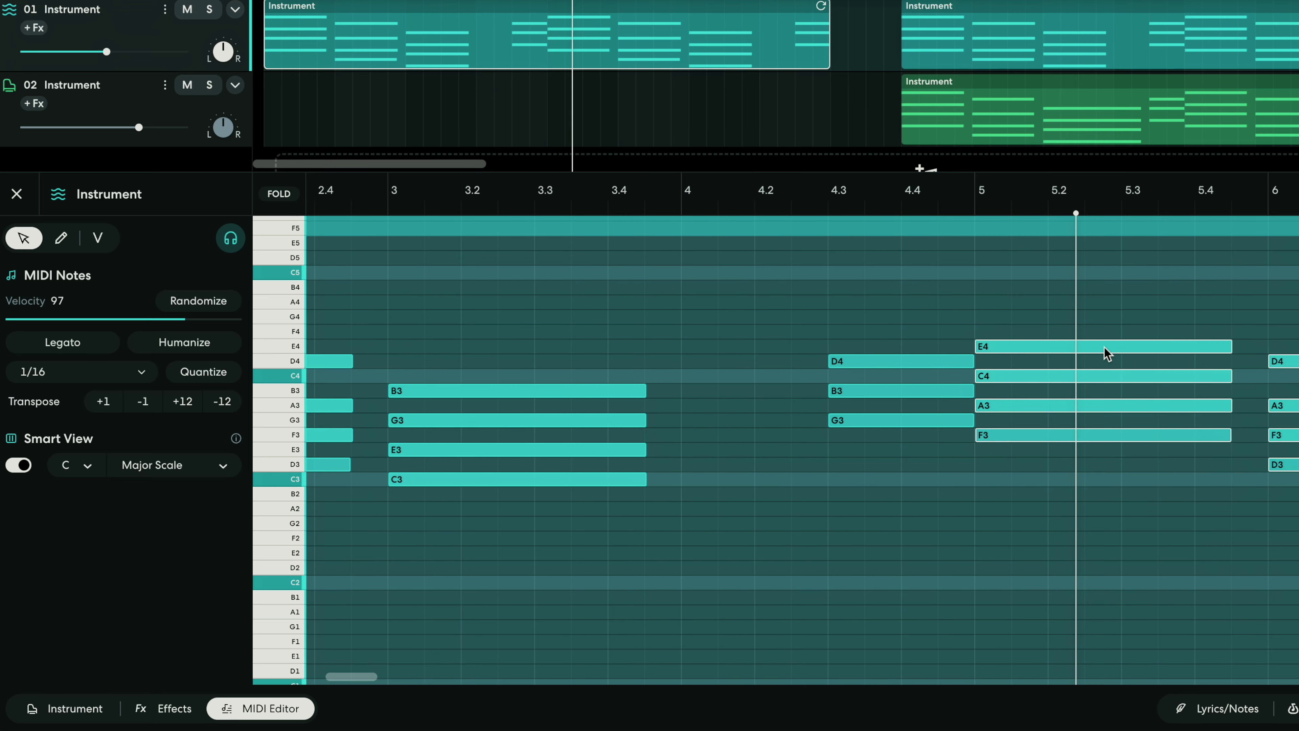
pyautogui.click(1293, 326)
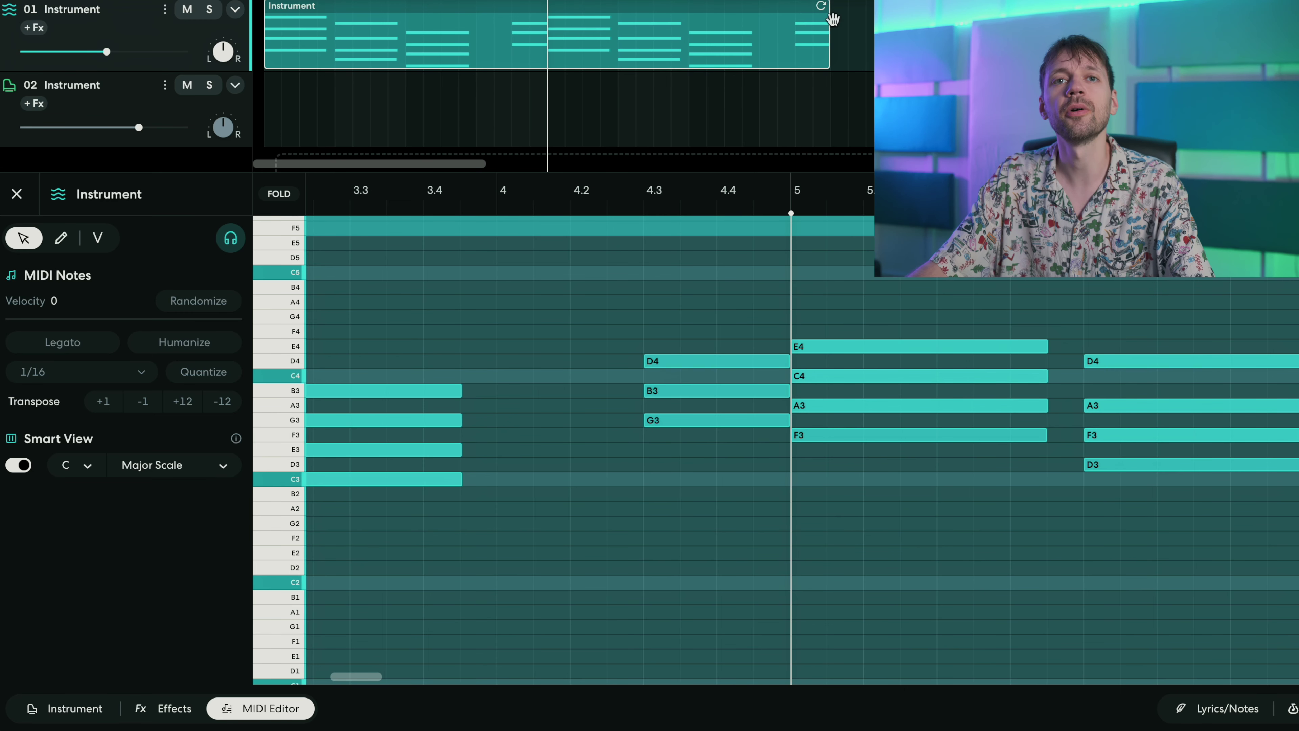
pyautogui.press('space')
pyautogui.hscroll(8, 1206, 415)
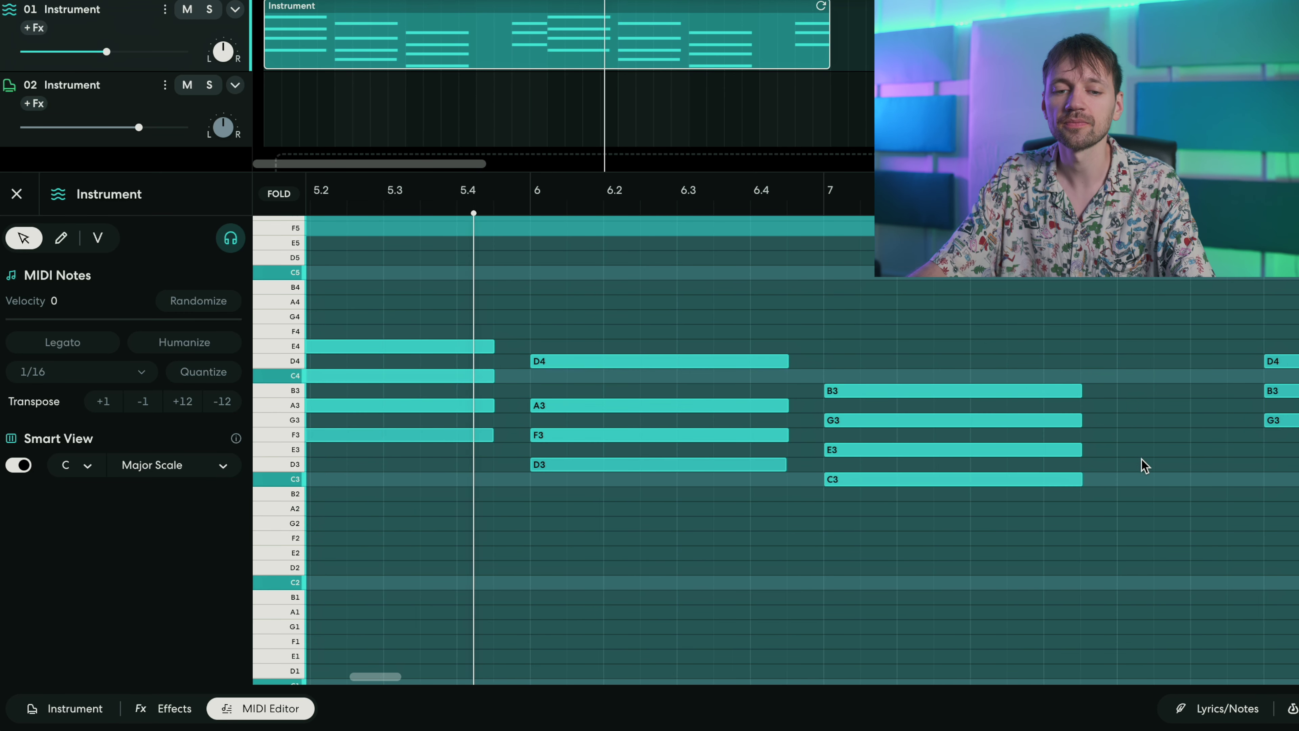
pyautogui.hscroll(-1, 1138, 468)
pyautogui.press('space')
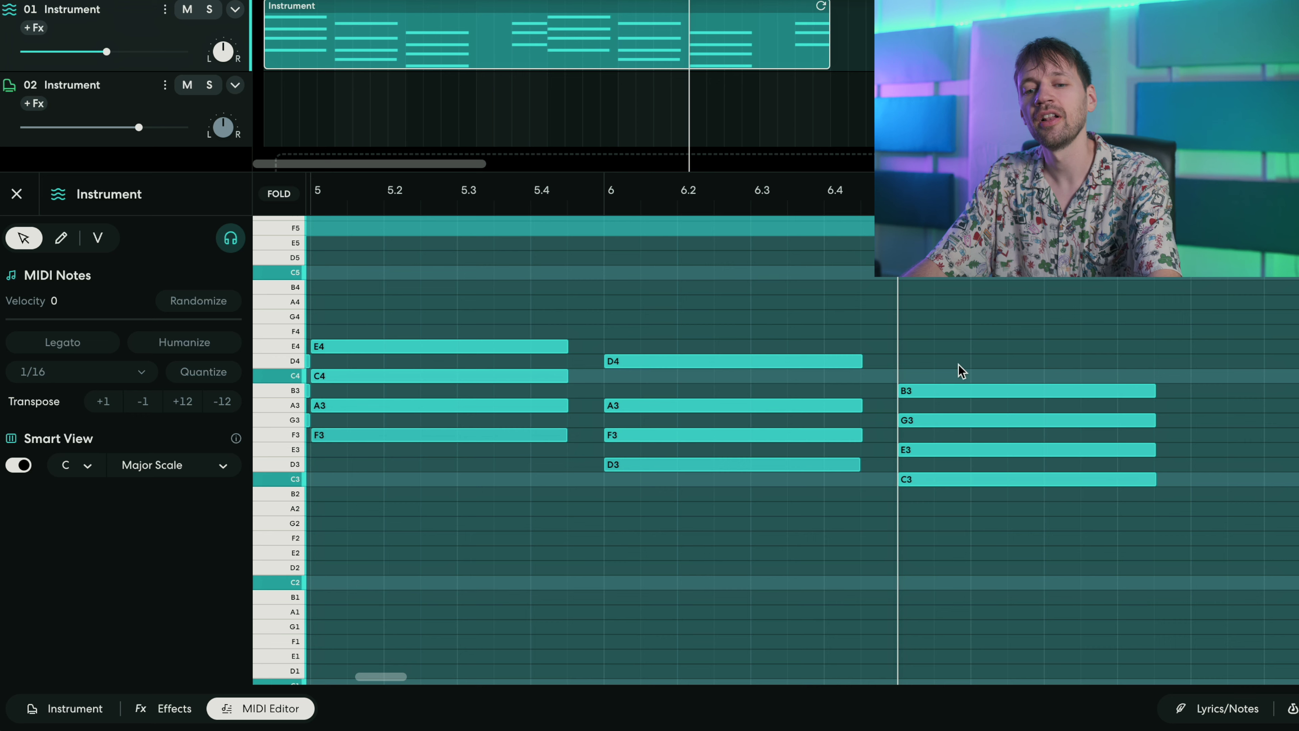
# Step: Delete the C3–E3–G3–B3 chord at bar 7 and draw an E3 in its place
pyautogui.moveTo(960, 369); pyautogui.dragTo(936, 600)
pyautogui.press('Delete')
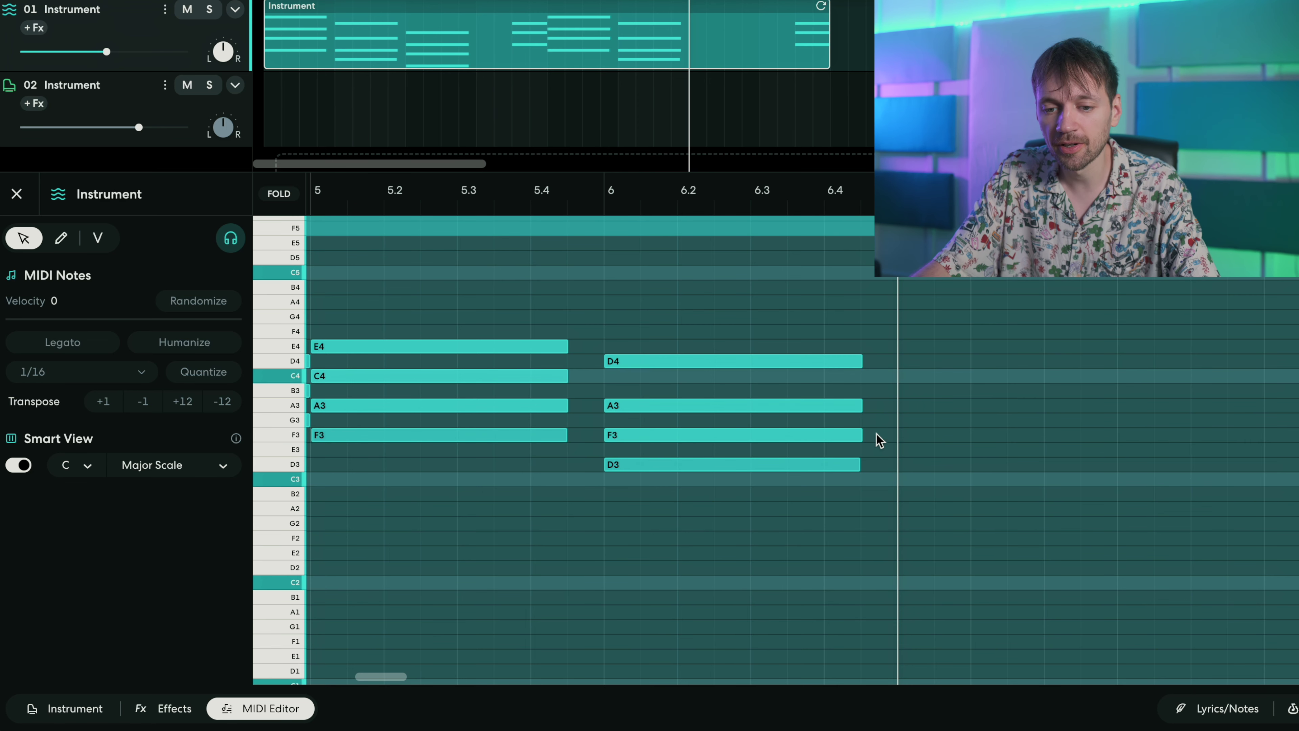
pyautogui.press('super')
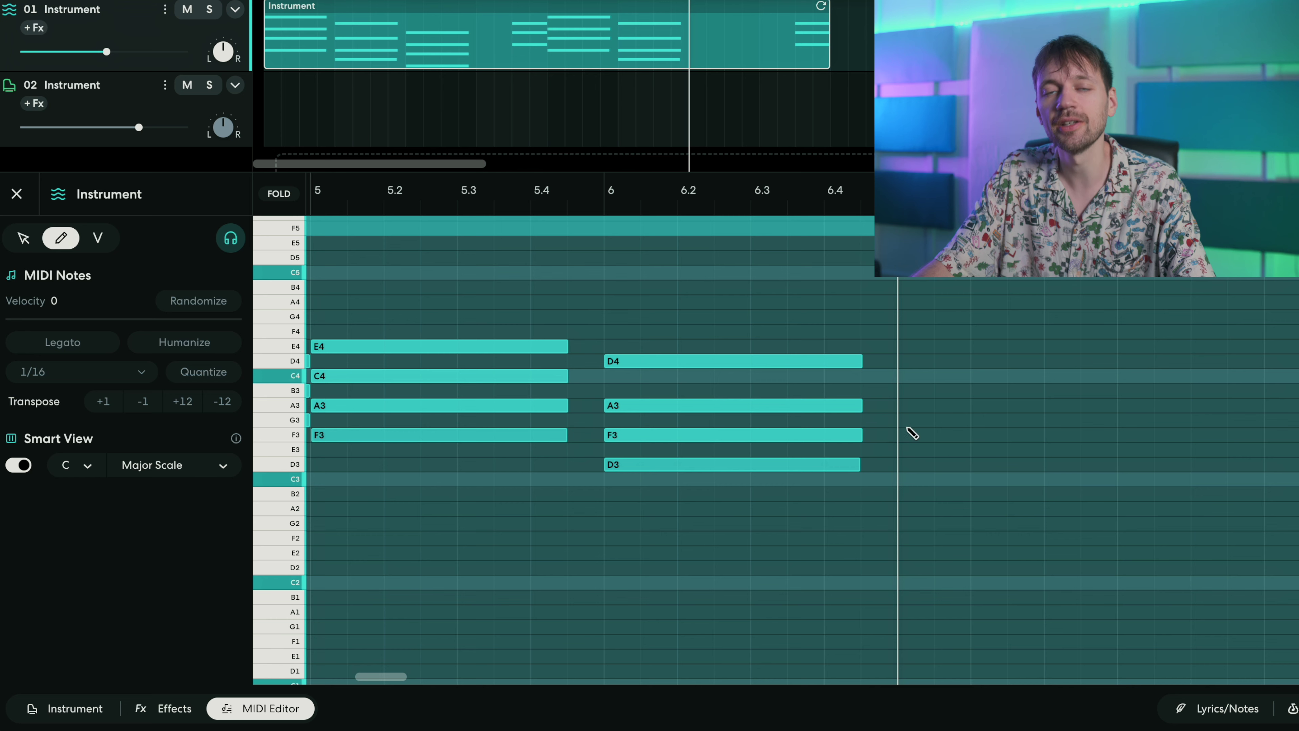
pyautogui.press('super+v')
pyautogui.click(1078, 369)
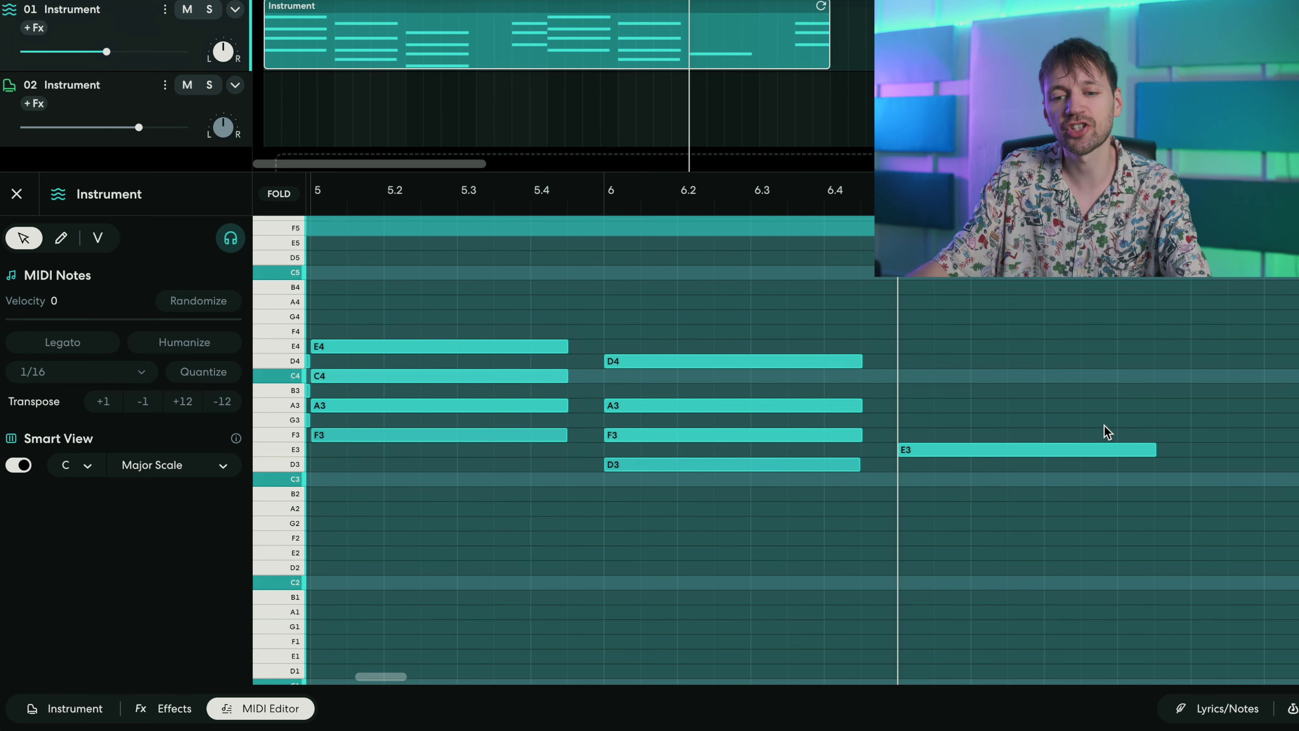
# Step: Stack G3 and B3 above the E3 at bar 7
pyautogui.click(908, 453)
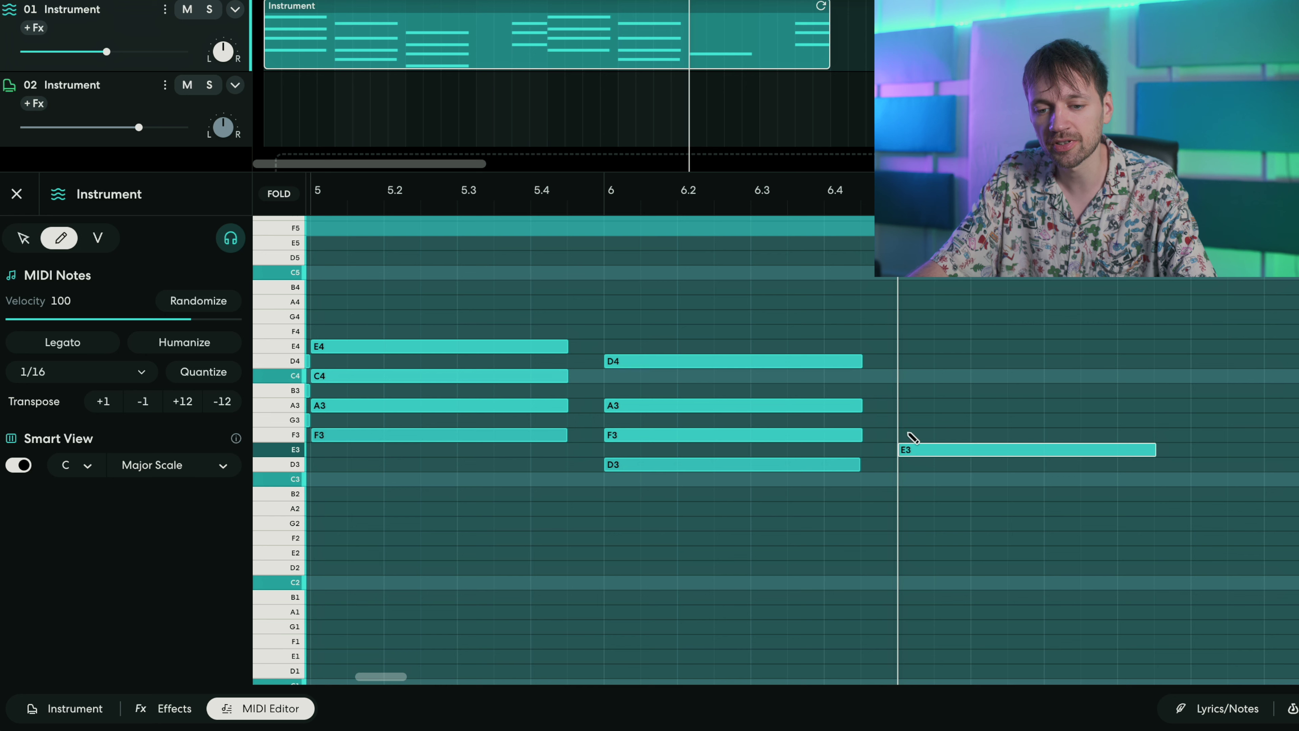
pyautogui.keyDown('super'); pyautogui.click(907, 436); pyautogui.keyUp('super')
pyautogui.moveTo(921, 430); pyautogui.dragTo(922, 387)
pyautogui.click(932, 407)
pyautogui.click(920, 446)
pyautogui.click(916, 396)
pyautogui.press('v')
pyautogui.click(928, 359)
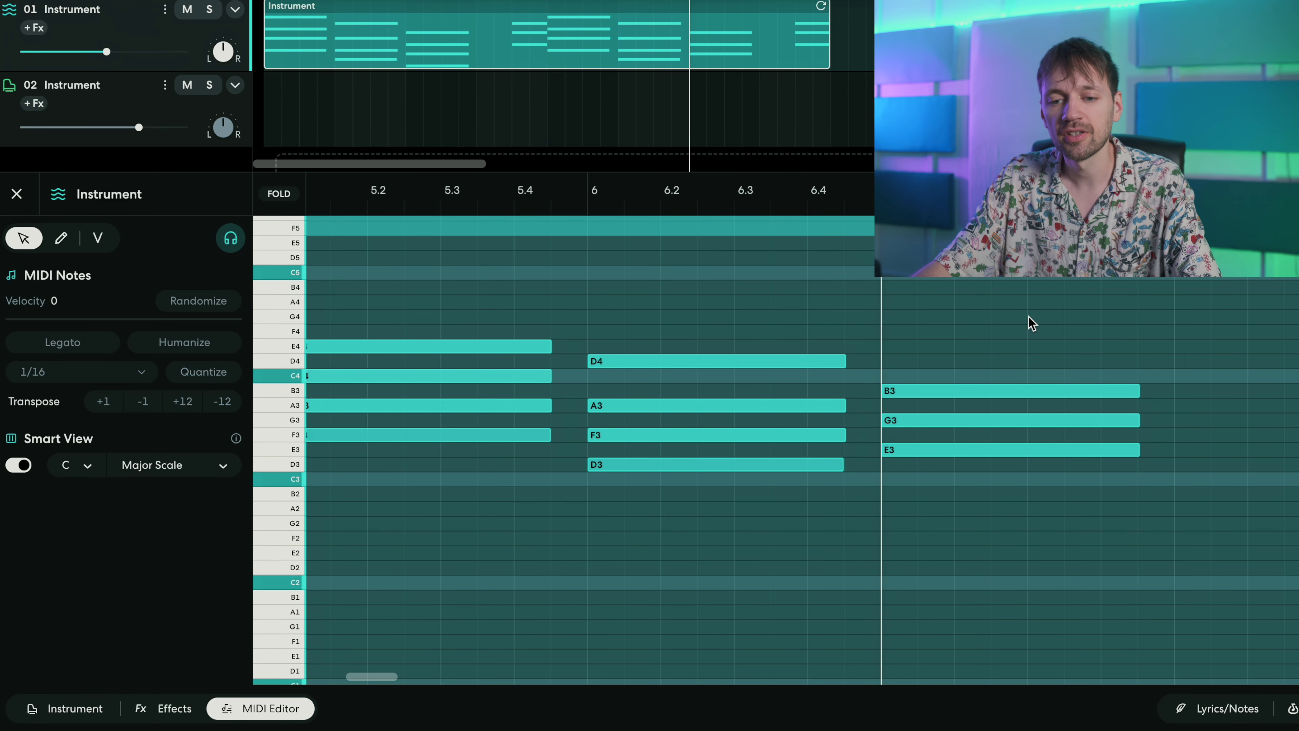
# Step: Add a D4 on top of the bar 7 chord, trying E4 first, and audition it
pyautogui.click(898, 391)
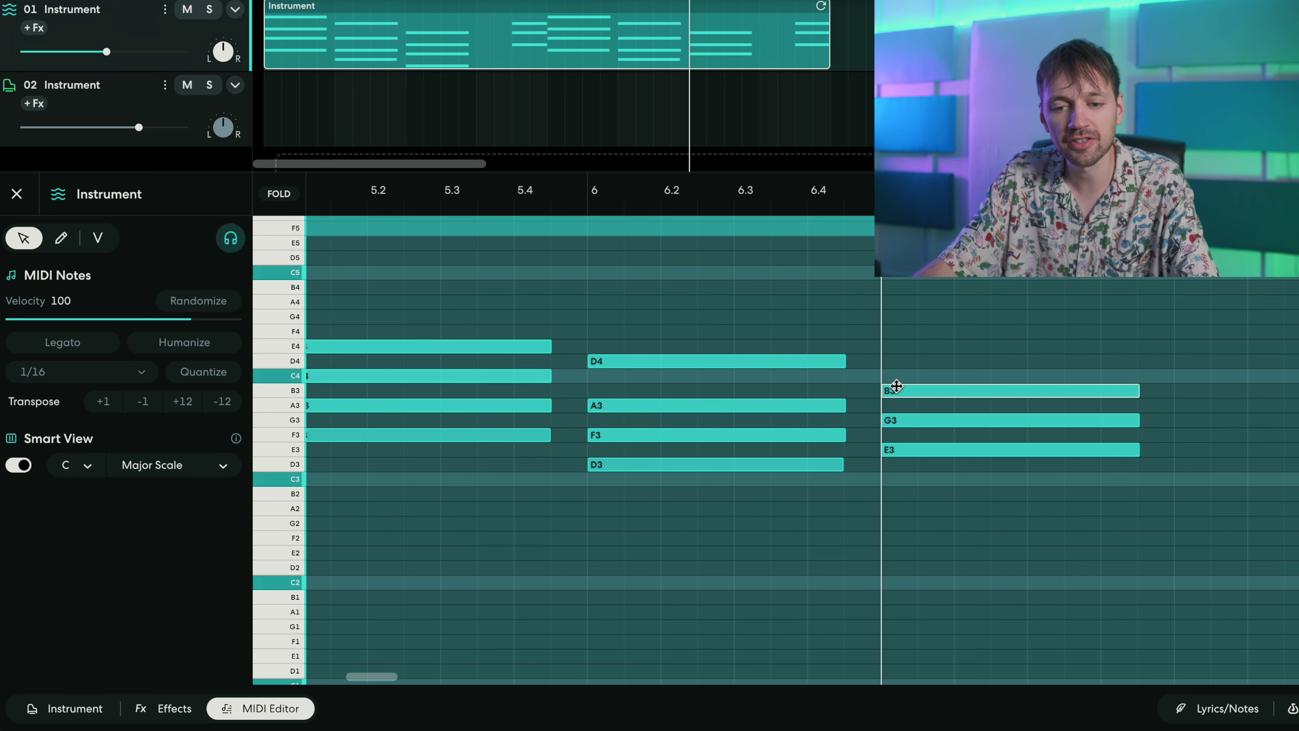
pyautogui.click(913, 362)
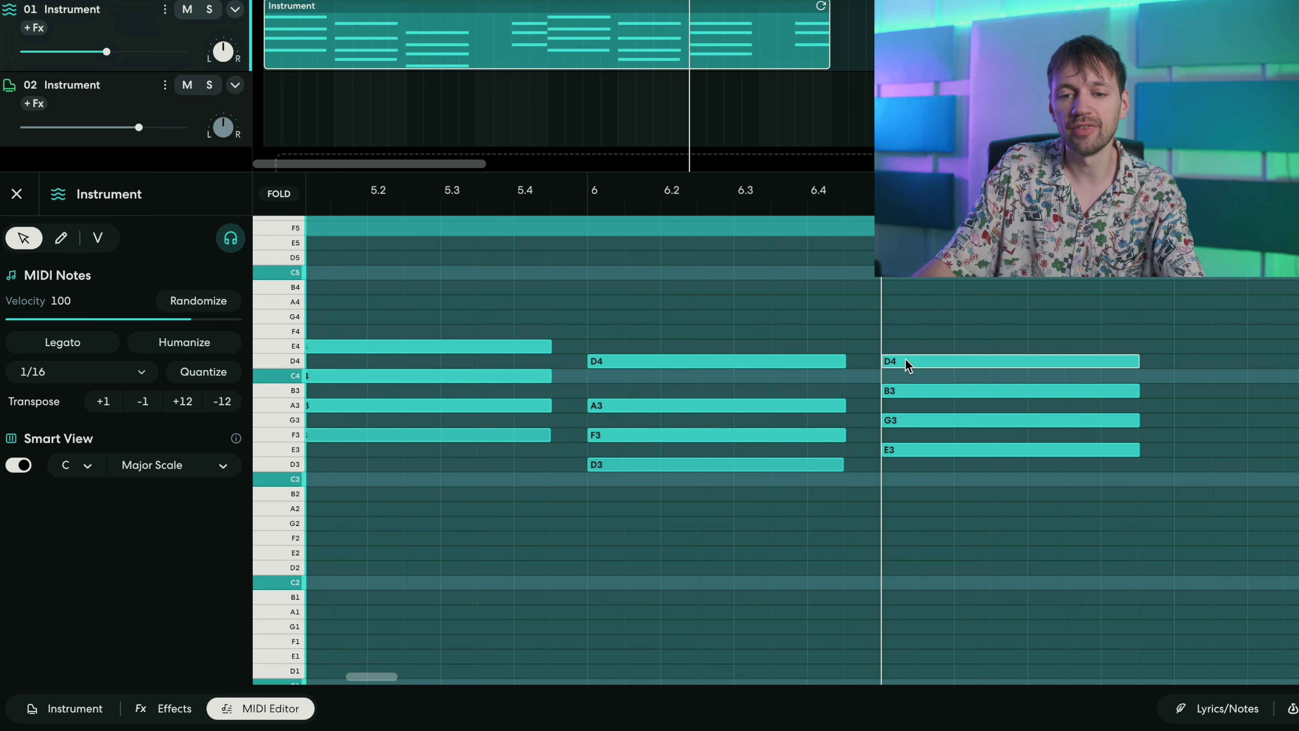
pyautogui.press('Up')
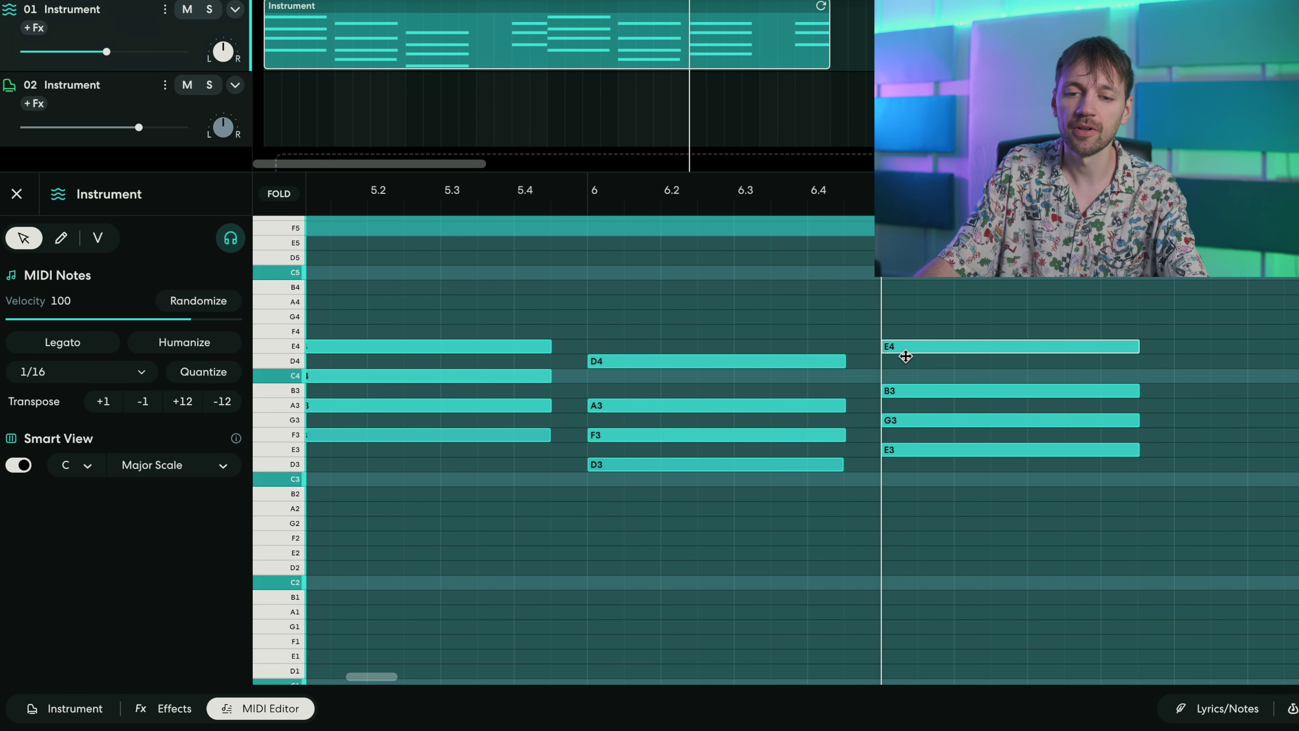
pyautogui.press('Down')
pyautogui.press('space')
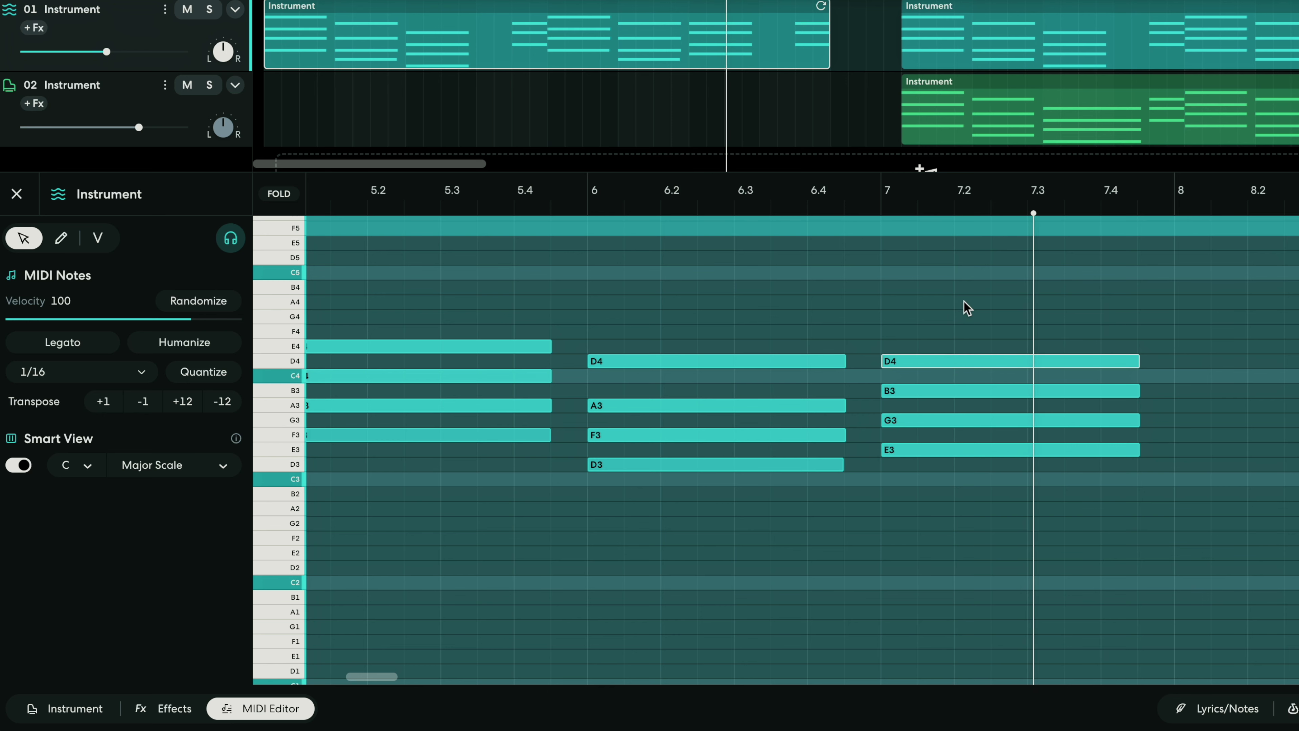
pyautogui.press('space')
# Step: Delete the D4 to compare, then undo to restore it and play the chords back
pyautogui.press('Delete')
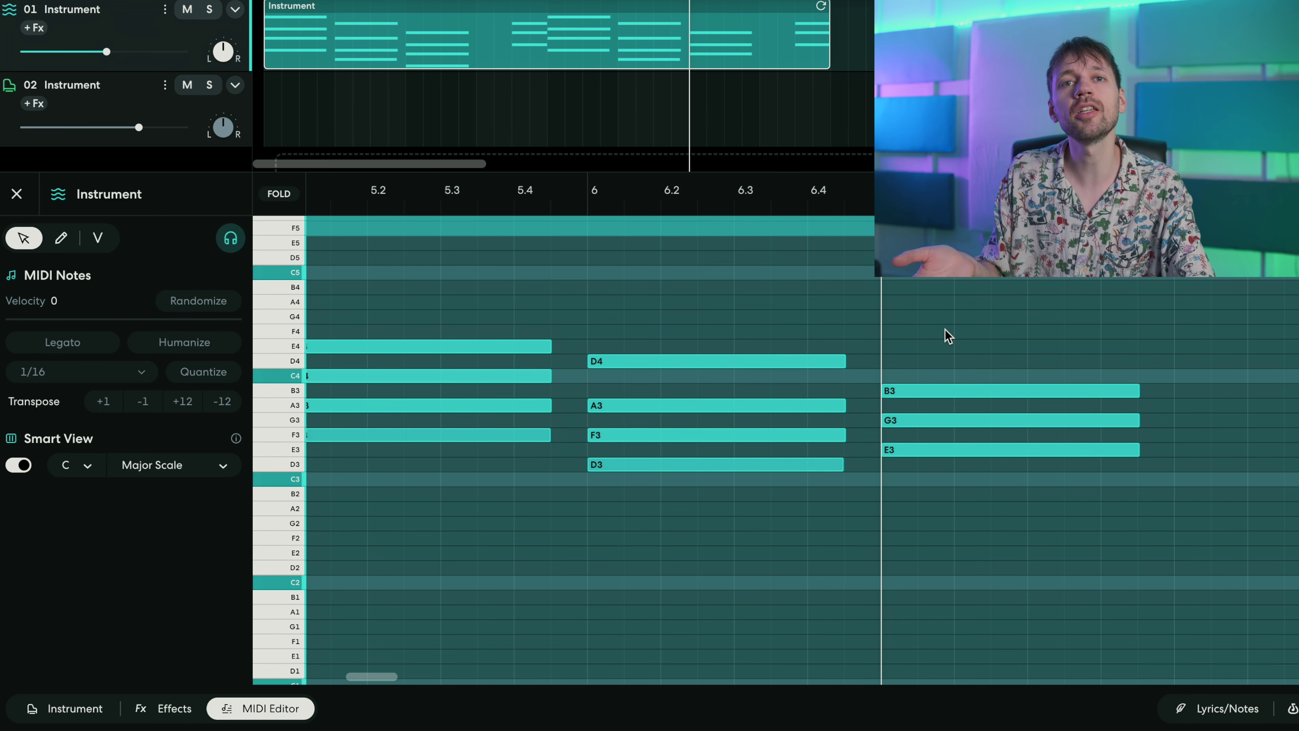
pyautogui.press('space')
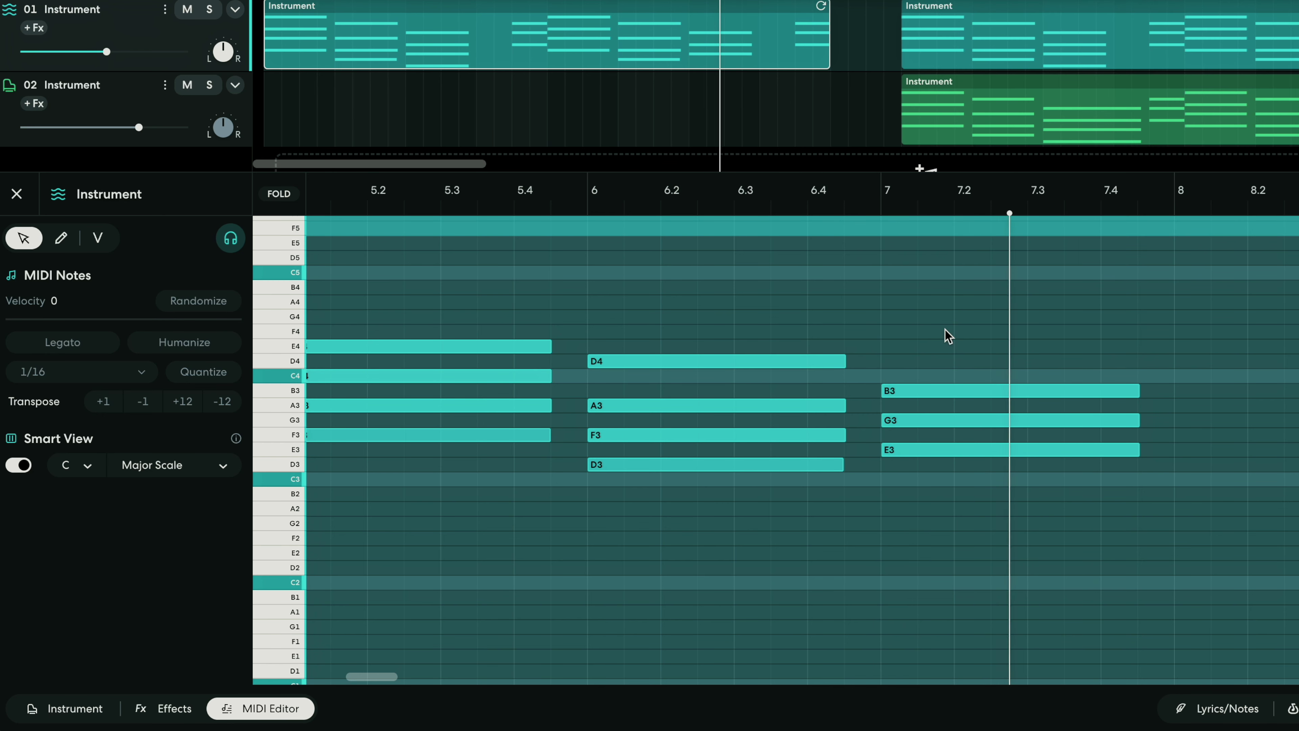
pyautogui.press('space')
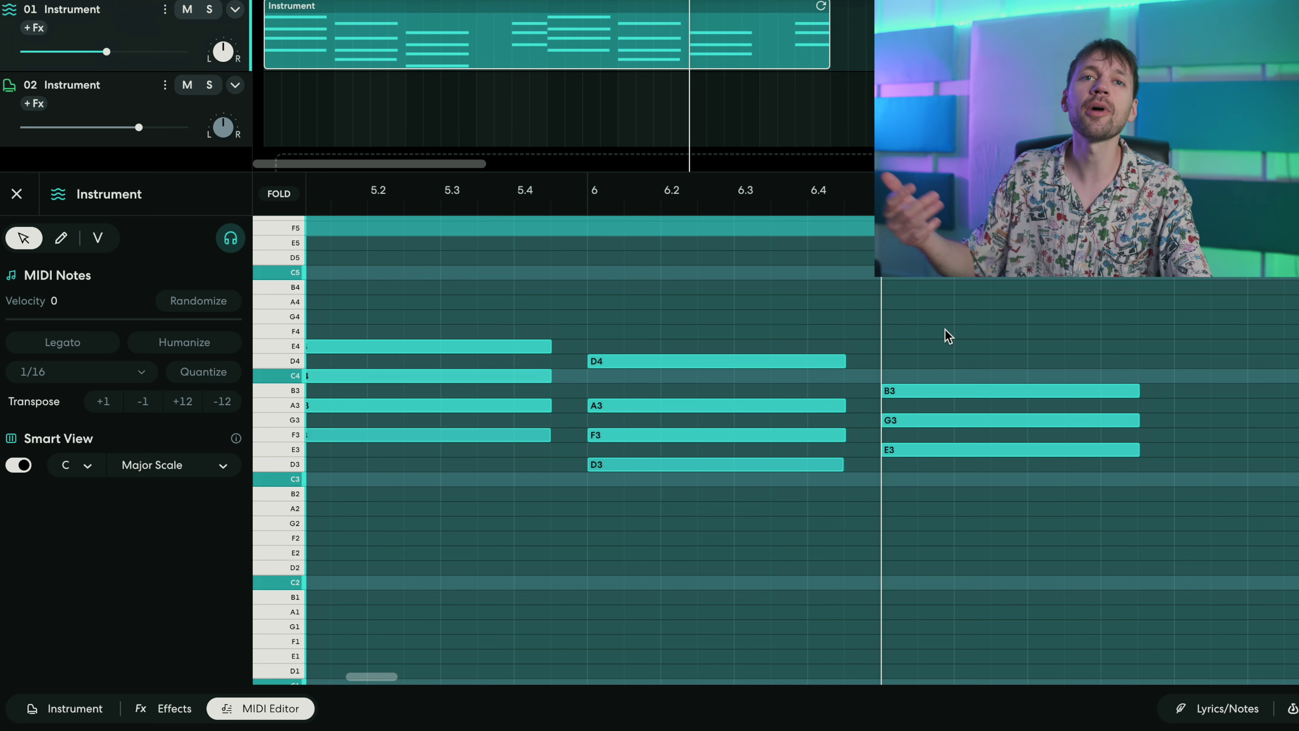
pyautogui.hotkey('ctrl', 'z')
pyautogui.press('space')
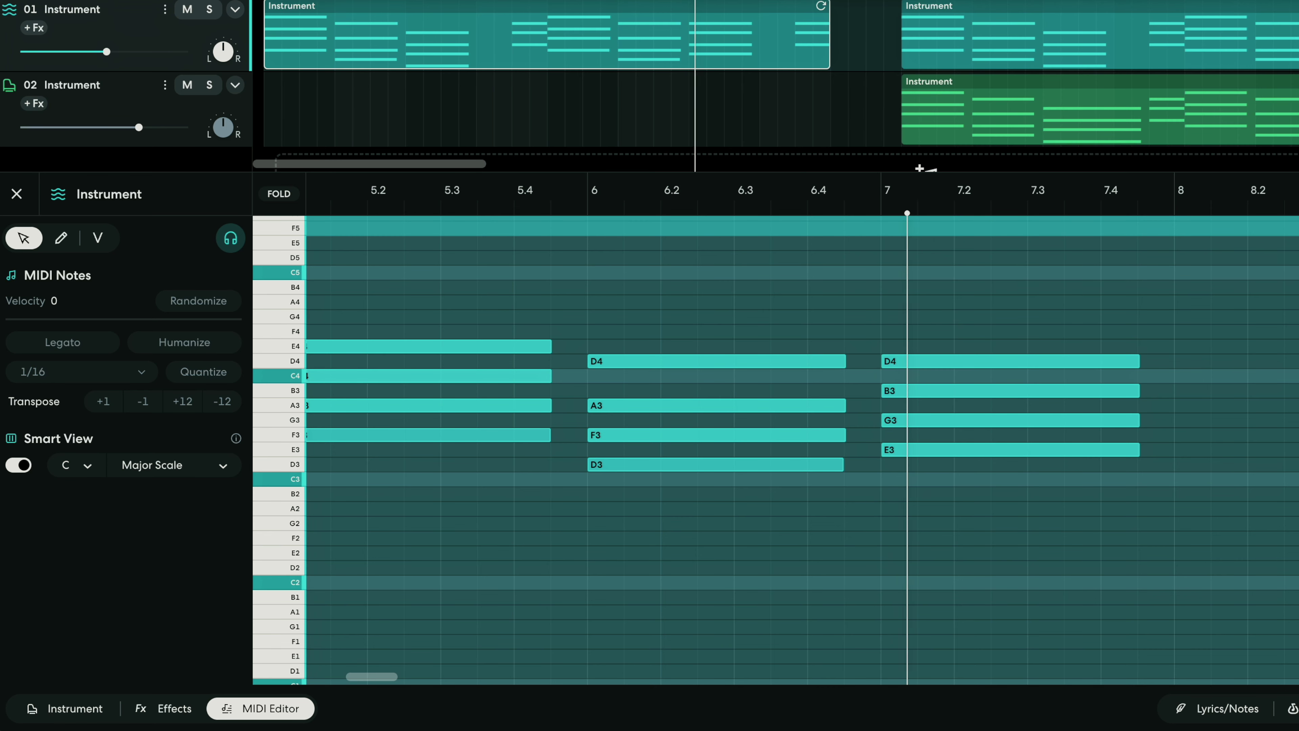
pyautogui.press('space')
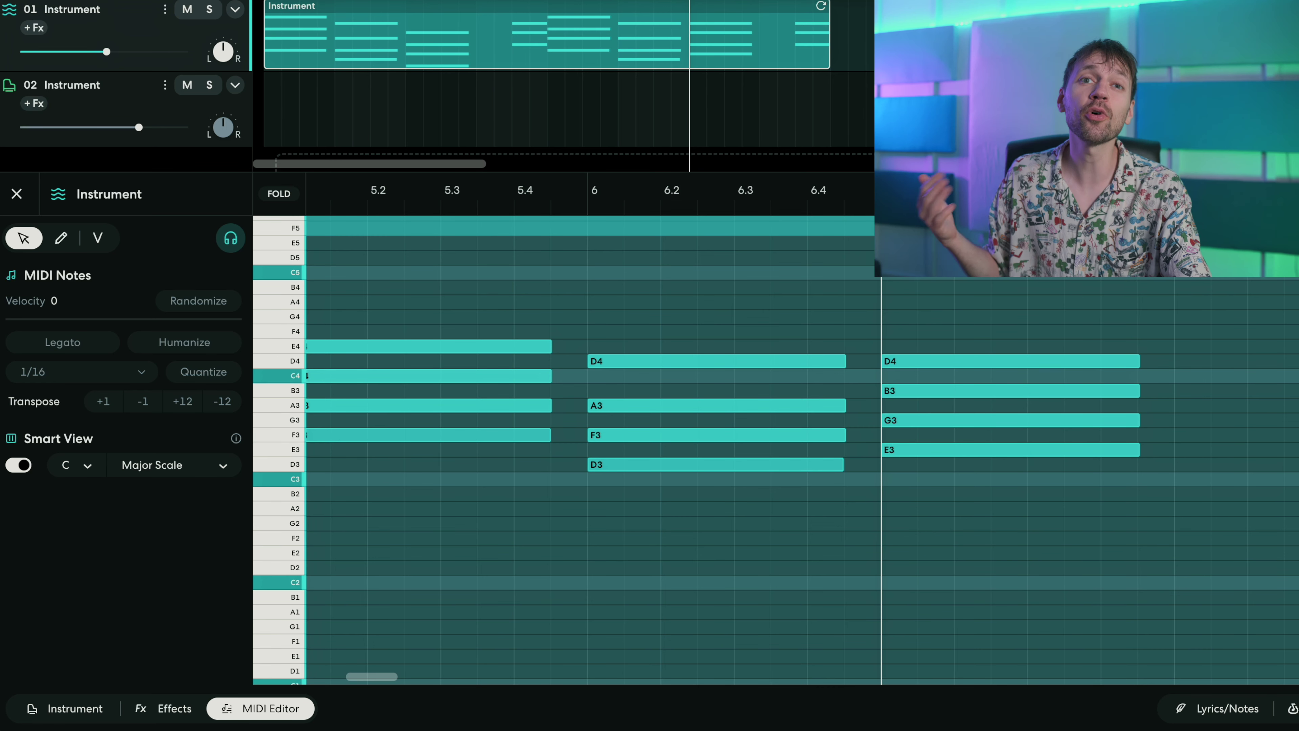
pyautogui.scroll(-1, 562, 450)
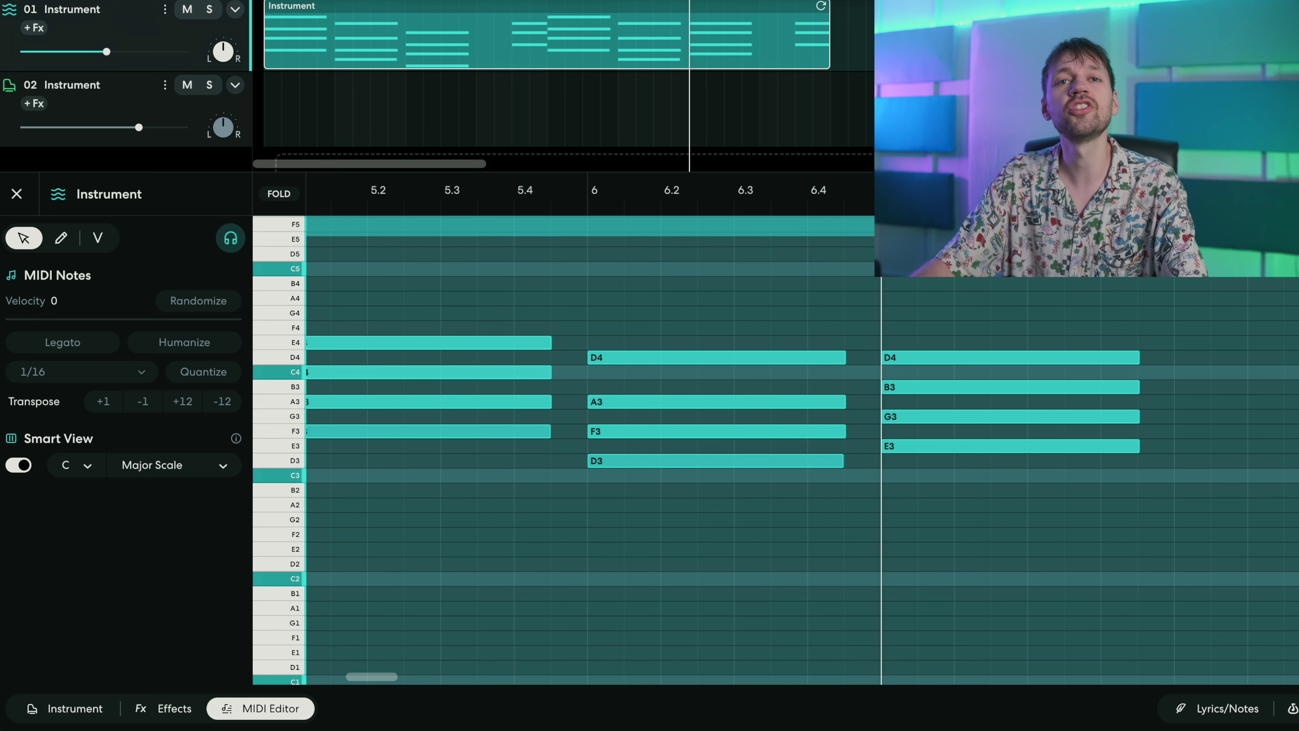
# Step: Select and inspect the notes of the last chord, then clear the selection
pyautogui.click(1298, 357)
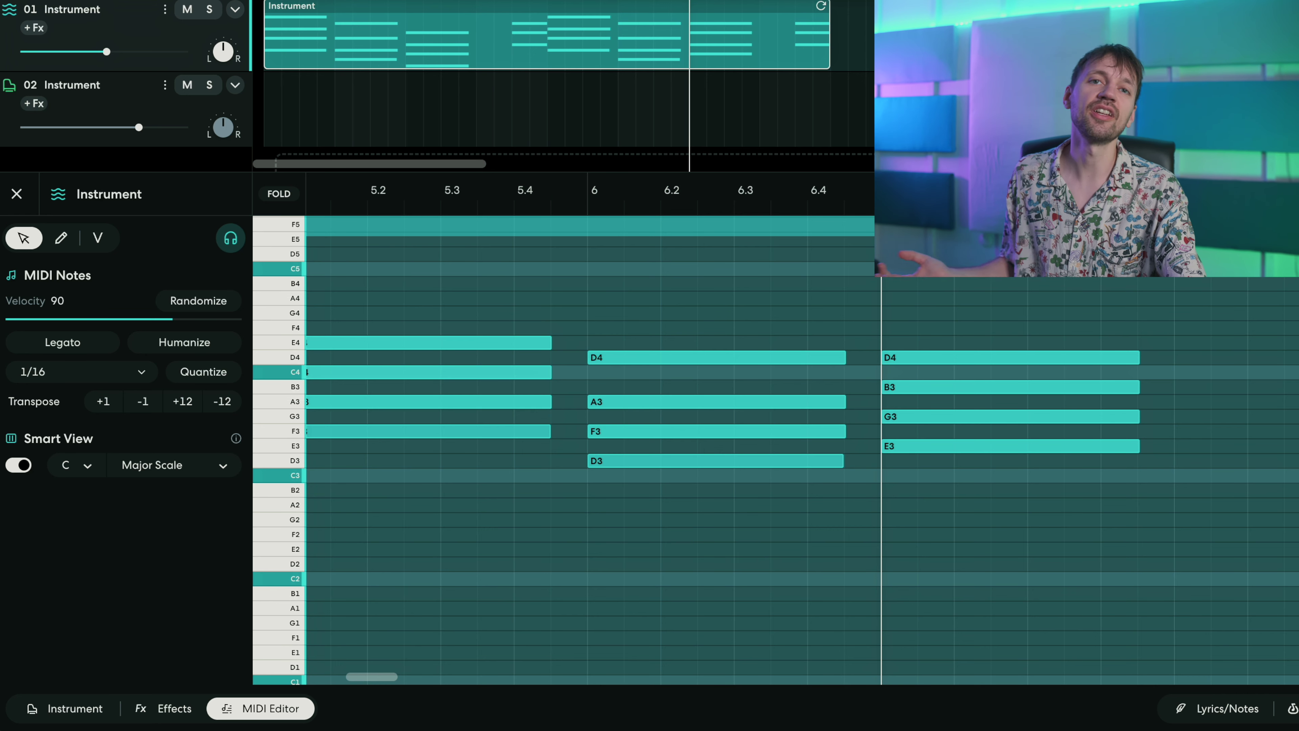
pyautogui.press('Escape')
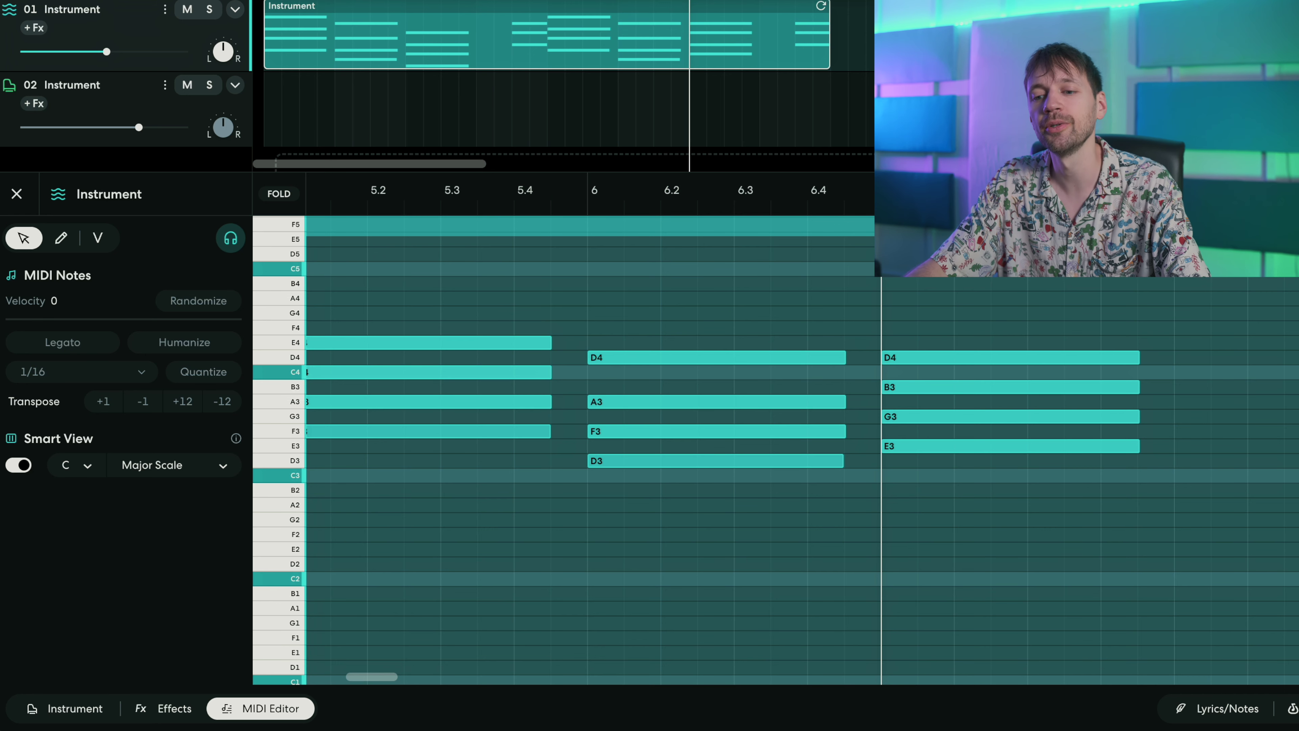
pyautogui.moveTo(1297, 335); pyautogui.dragTo(1298, 395)
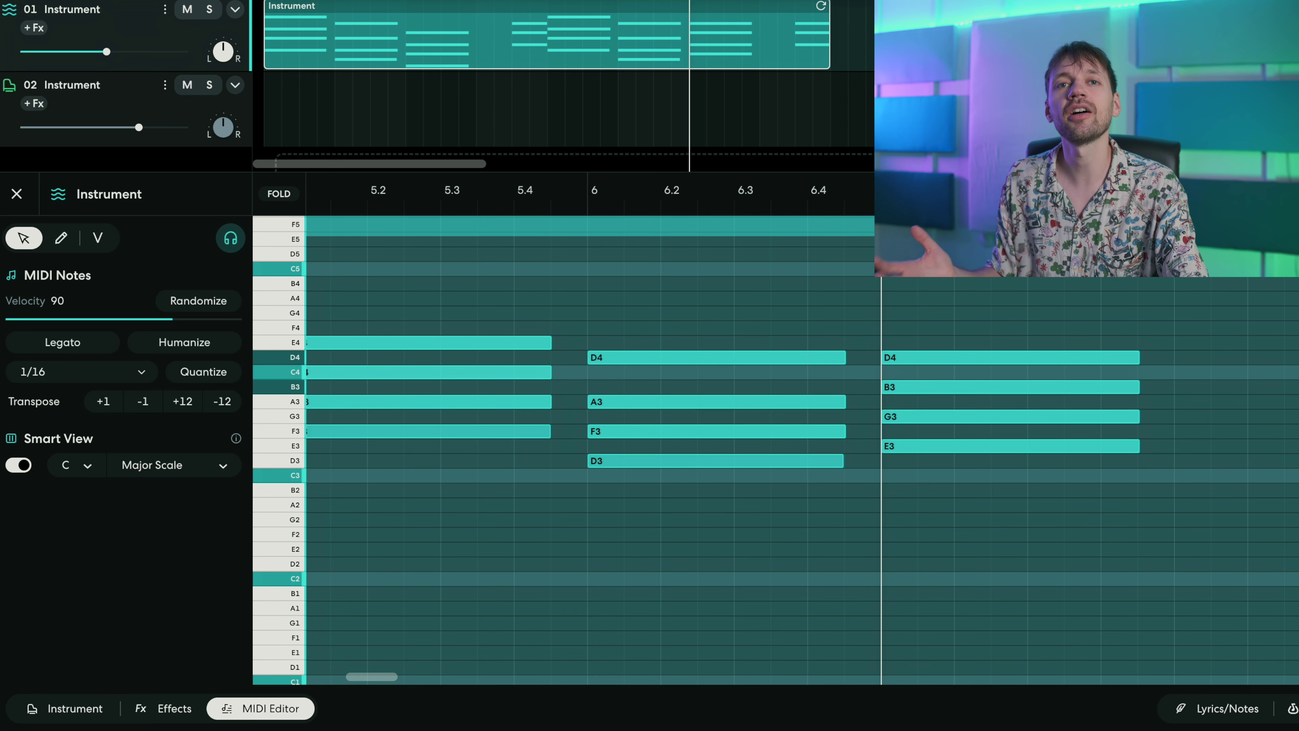
pyautogui.click(1298, 435)
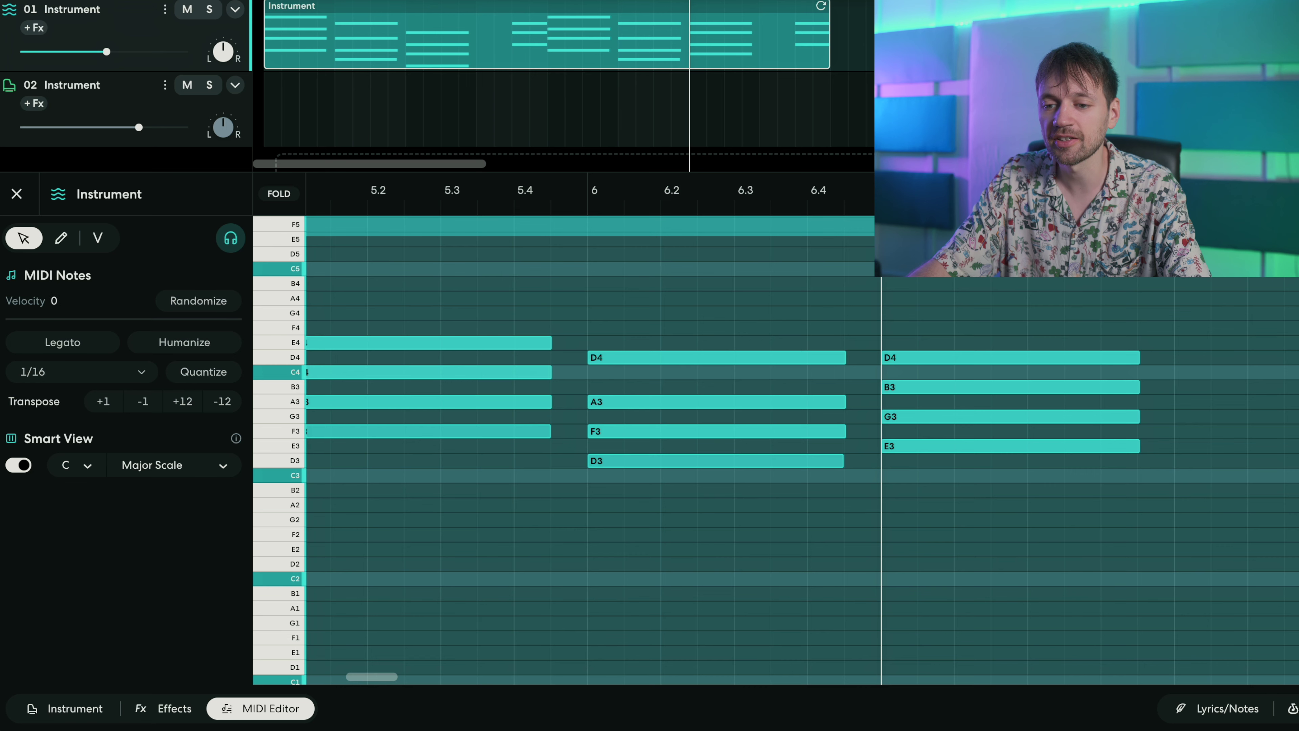
pyautogui.moveTo(1298, 435); pyautogui.dragTo(1298, 353)
pyautogui.click(664, 333)
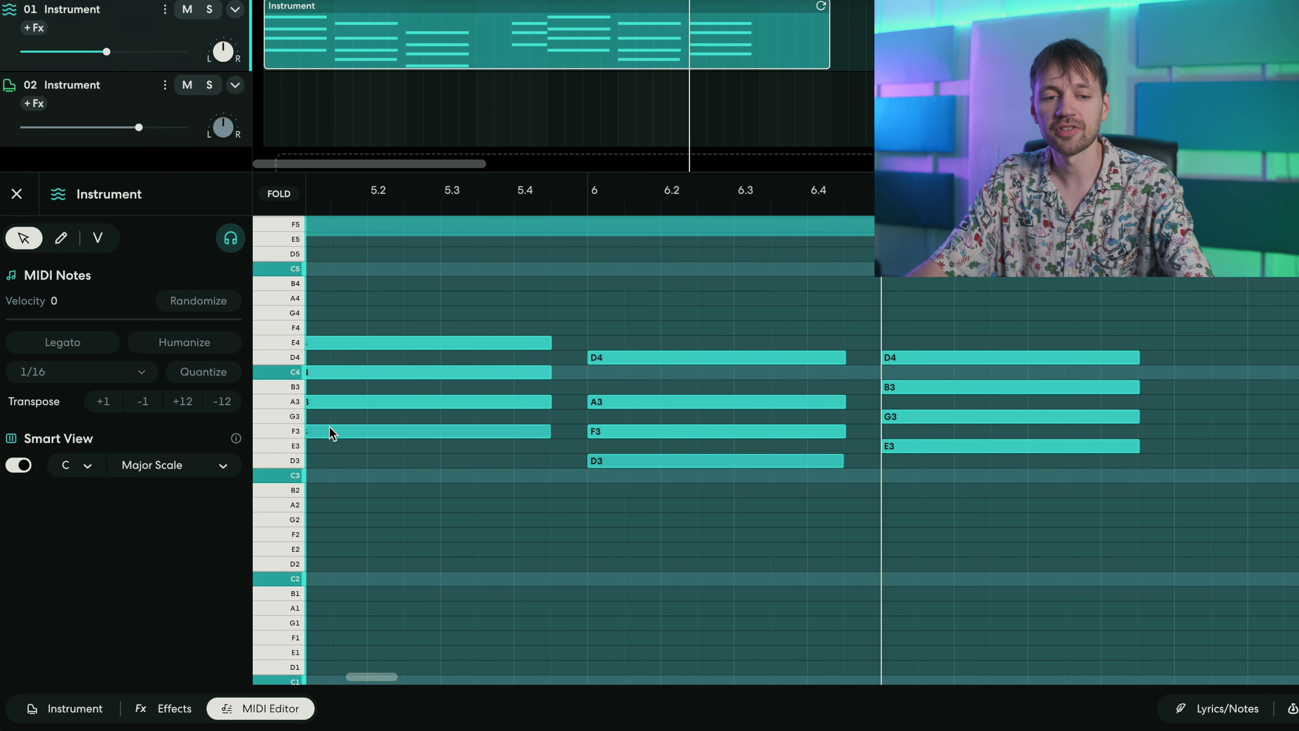
# Step: Turn Smart View off and draw a shortened D3 note starting at bar 8.3
pyautogui.click(18, 464)
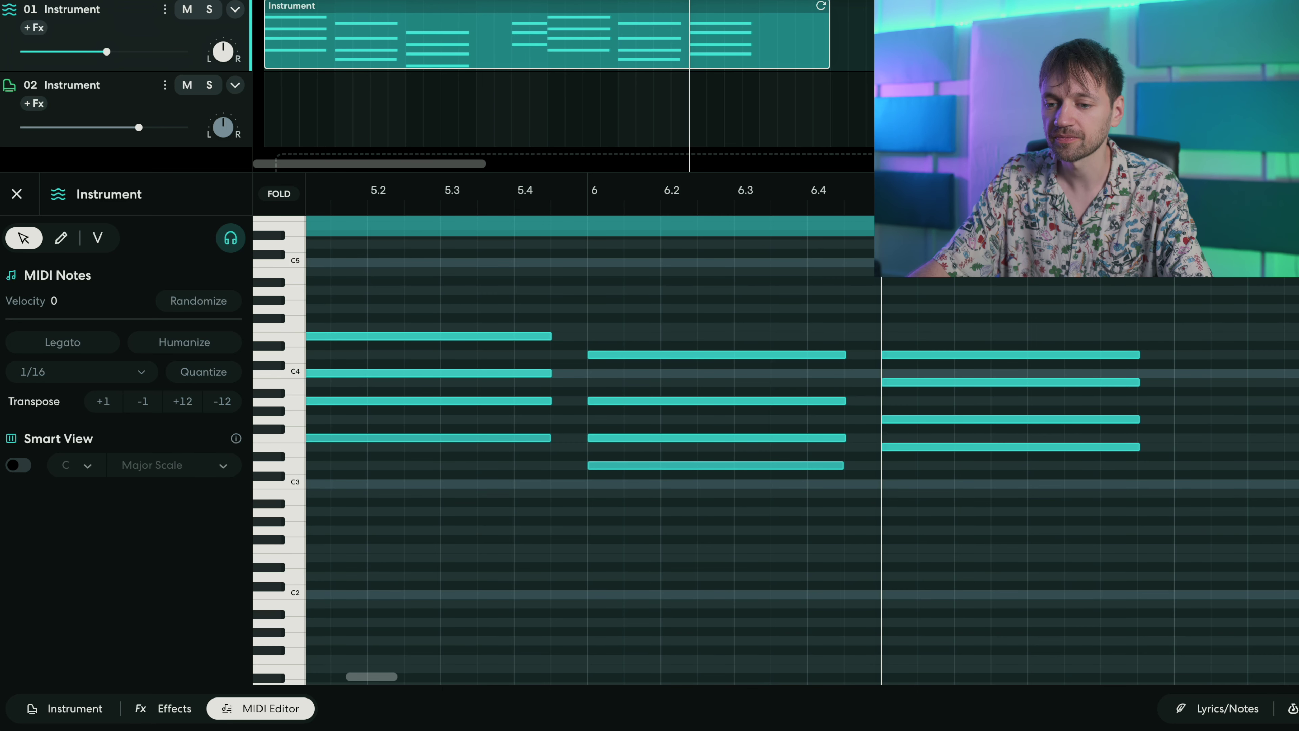
pyautogui.press('super')
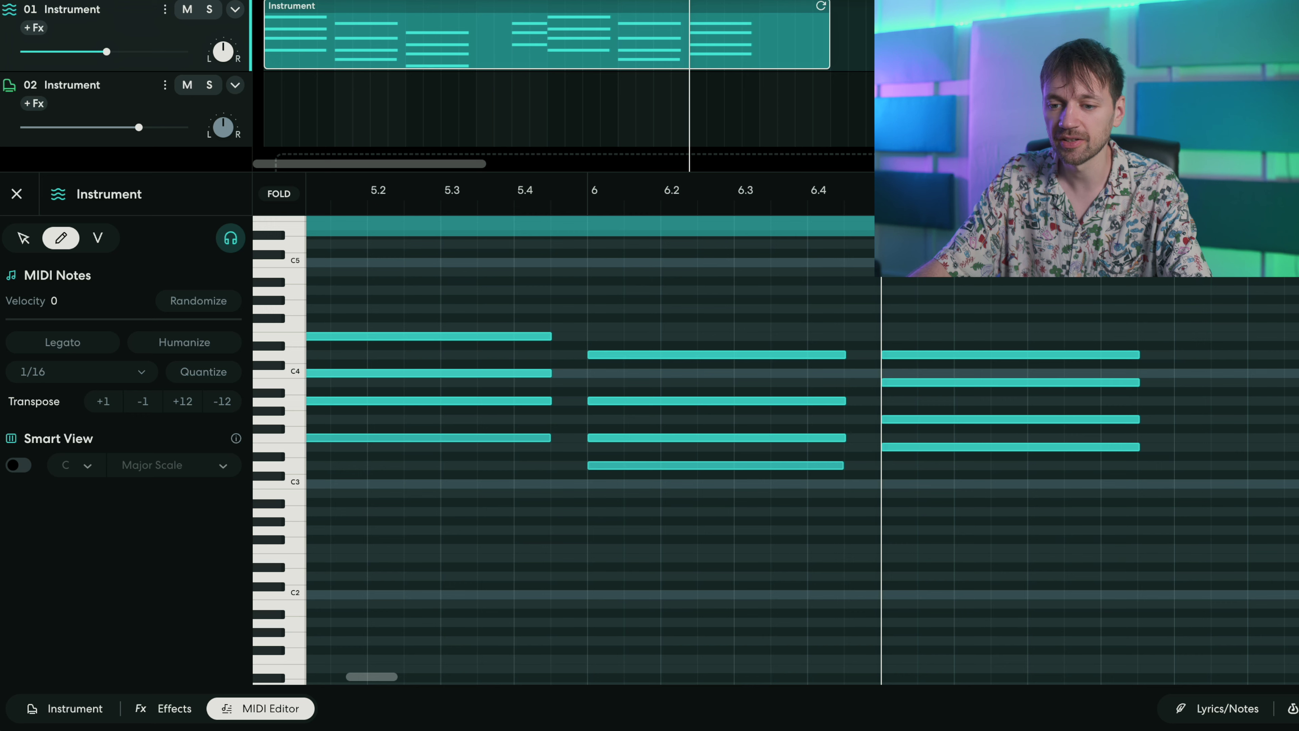
pyautogui.keyDown('super'); pyautogui.click(1298, 466); pyautogui.keyUp('super')
pyautogui.moveTo(1099, 496); pyautogui.dragTo(1196, 511)
pyautogui.click(1192, 264)
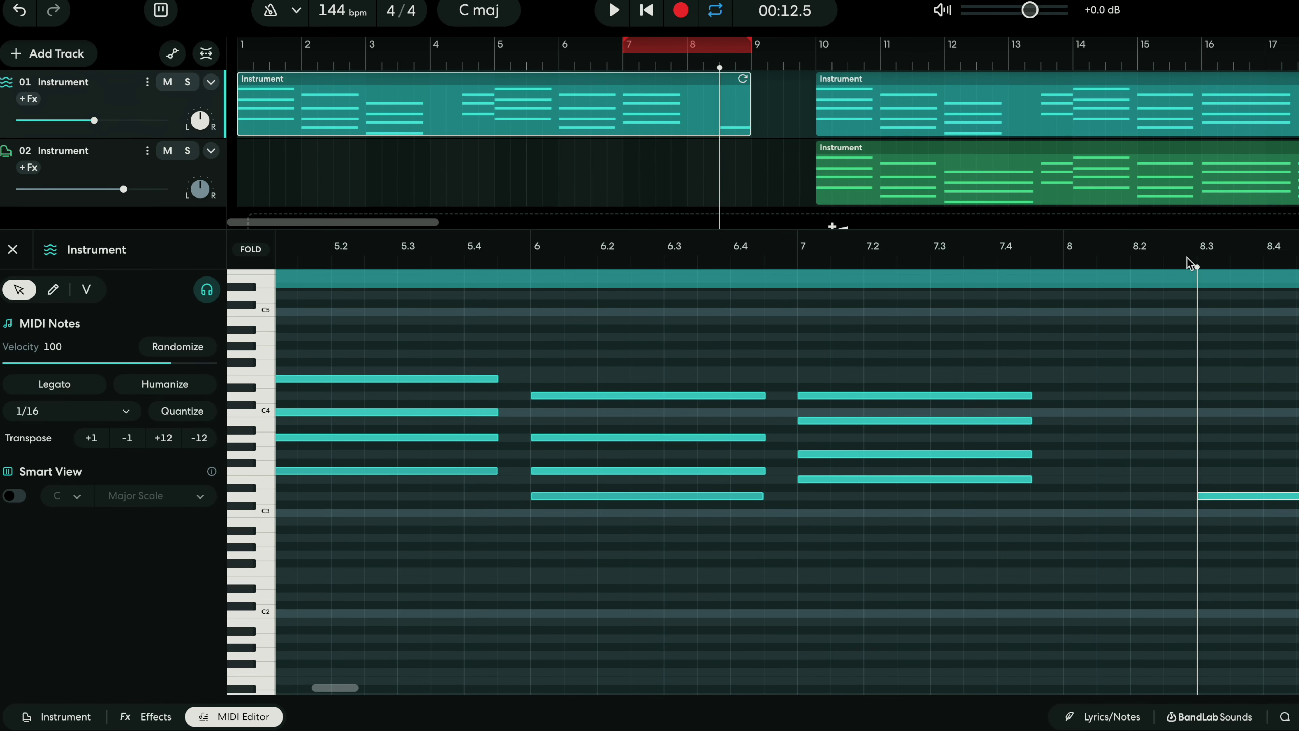
pyautogui.click(1226, 484)
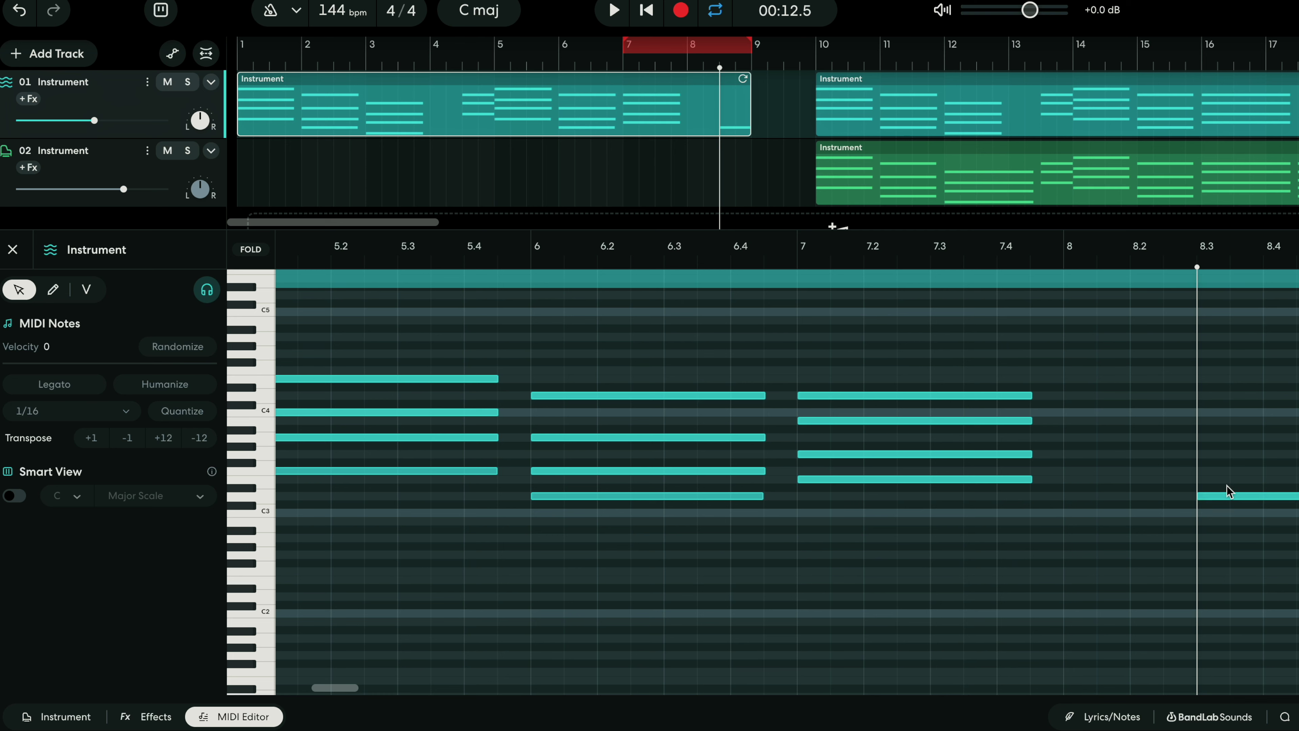
# Step: Stack F3 and another note above the D3 at bar 8.3
pyautogui.click(1226, 495)
pyautogui.keyDown('super'); pyautogui.click(1215, 480); pyautogui.keyUp('super')
pyautogui.moveTo(1230, 481); pyautogui.dragTo(1224, 440)
pyautogui.keyDown('ctrl'); pyautogui.click(1241, 420); pyautogui.keyUp('ctrl')
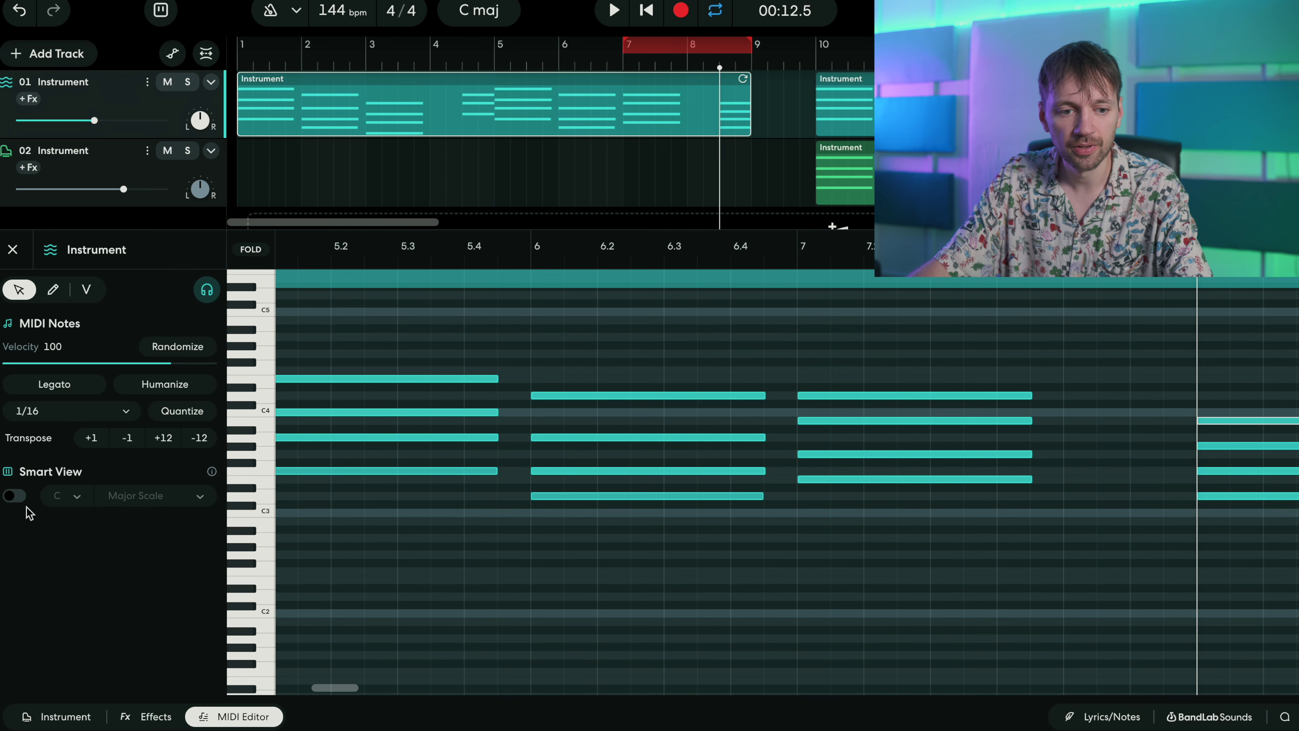
# Step: Turn Smart View back on and select the Ab3 note in the bar 8 chord
pyautogui.click(14, 495)
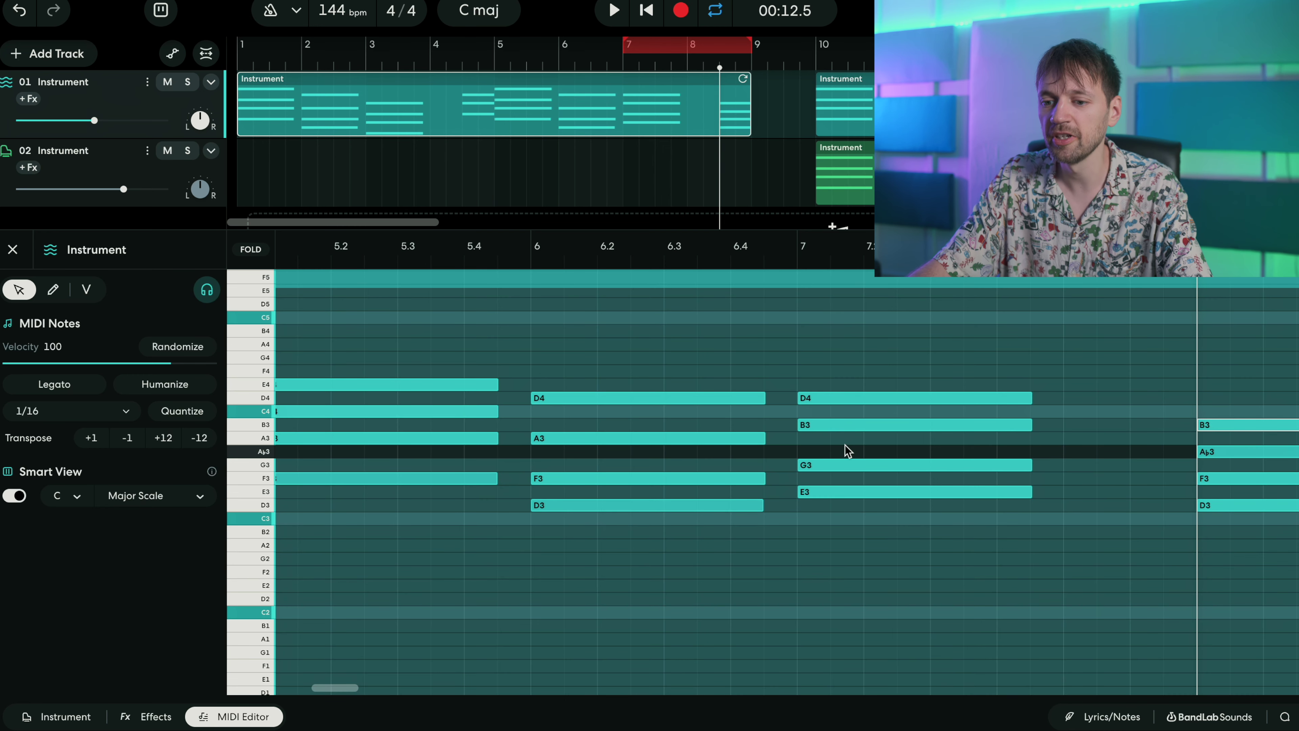
pyautogui.click(1223, 517)
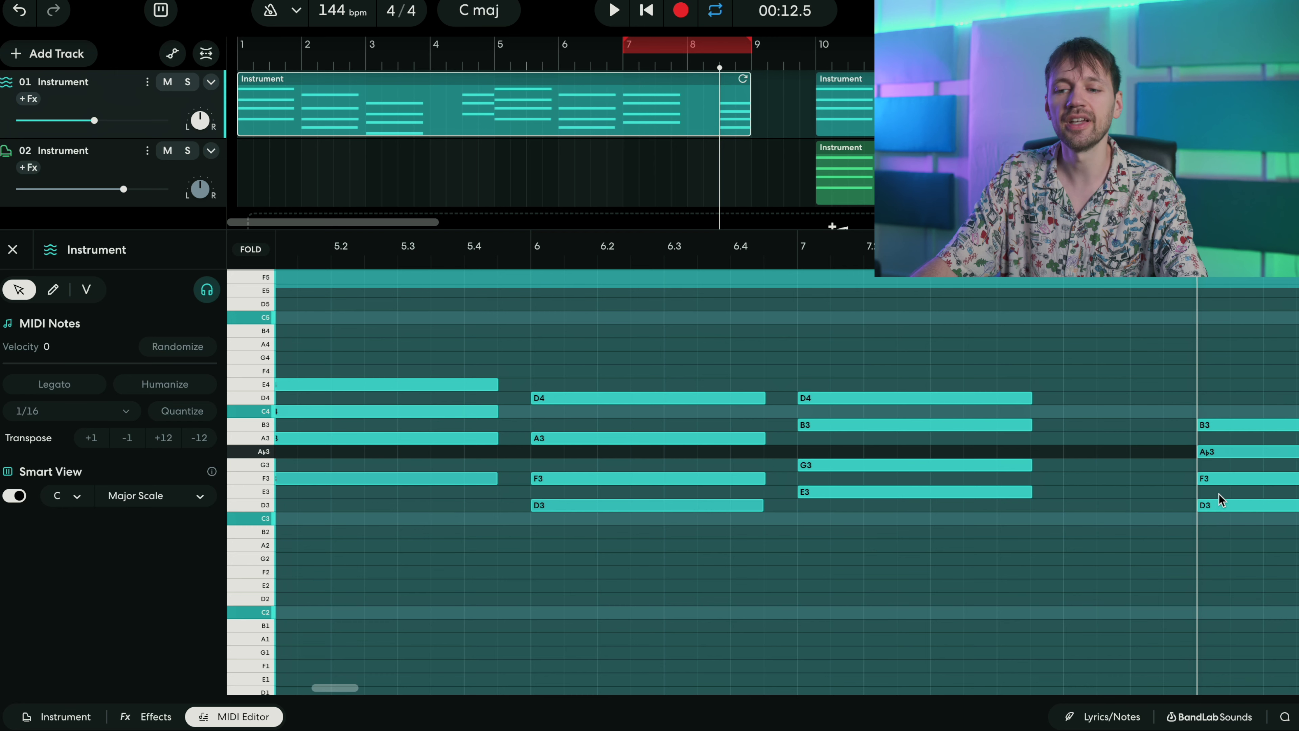
pyautogui.click(1216, 453)
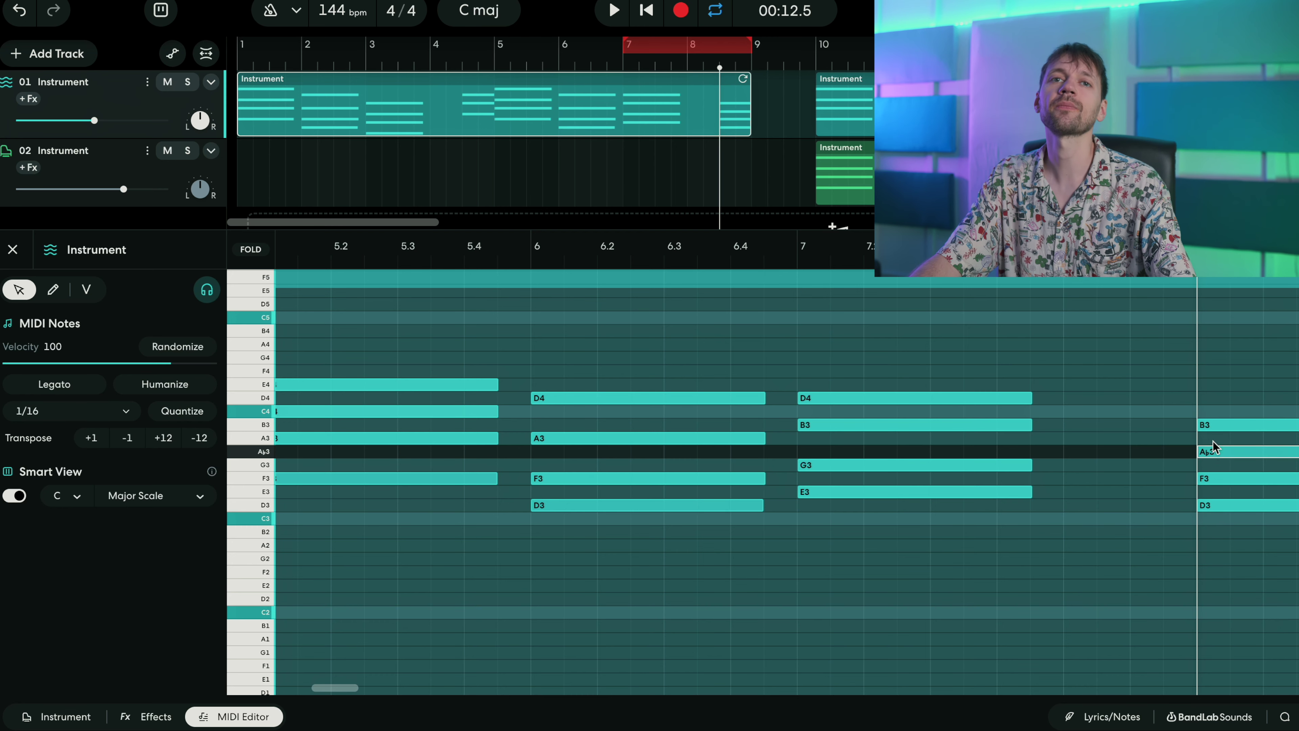
pyautogui.moveTo(1171, 447); pyautogui.dragTo(1214, 450)
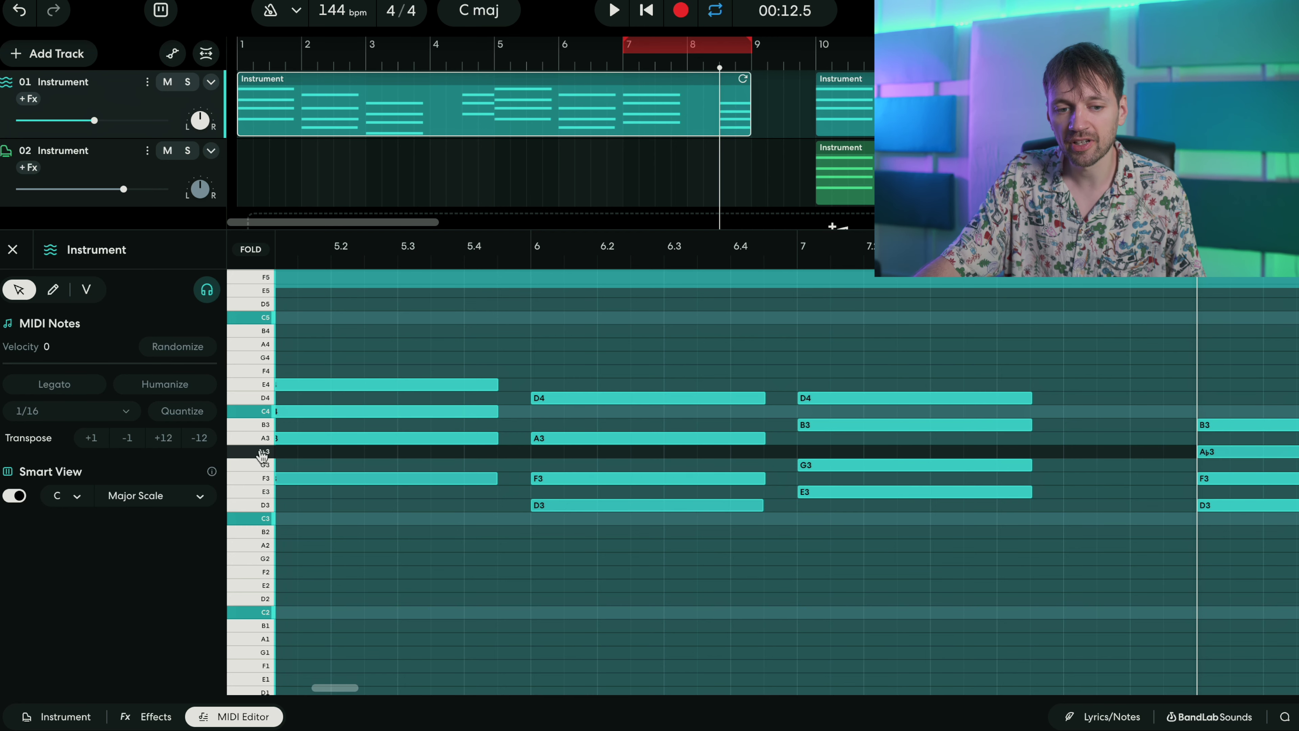
pyautogui.click(1208, 453)
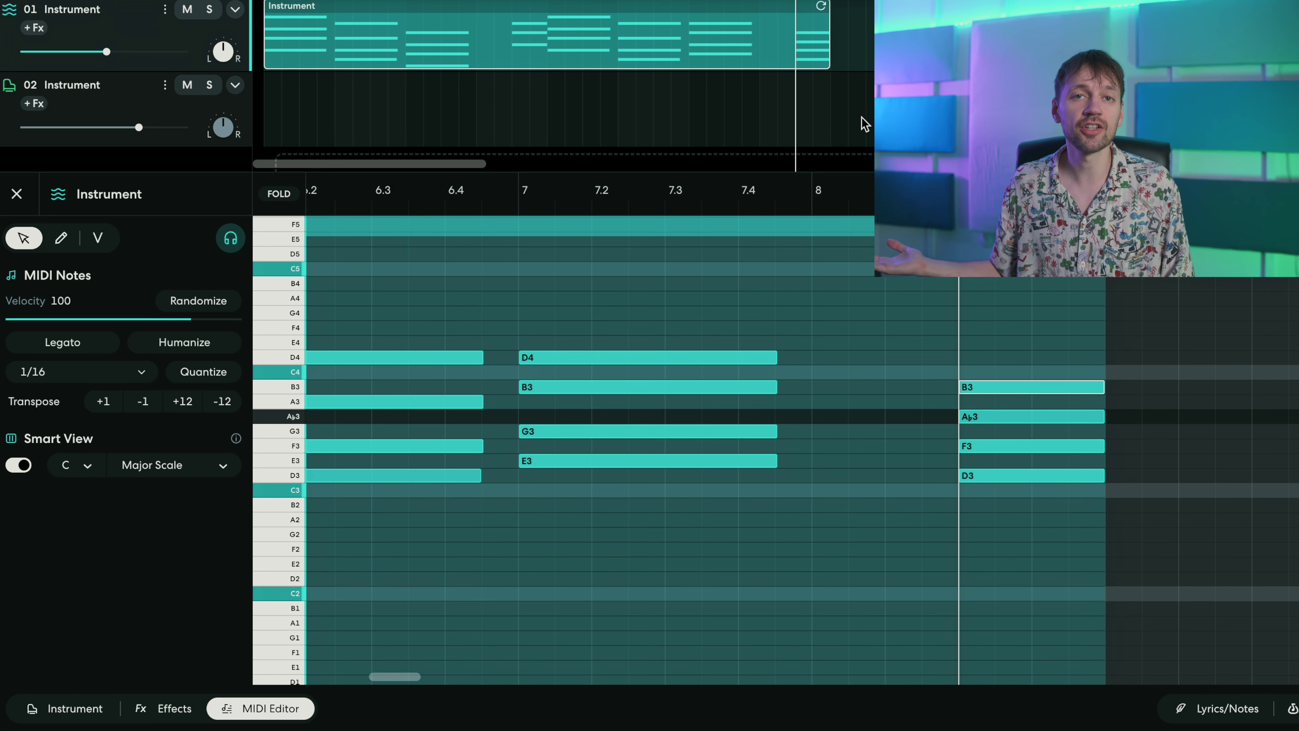
pyautogui.moveTo(831, 0); pyautogui.dragTo(530, 0)
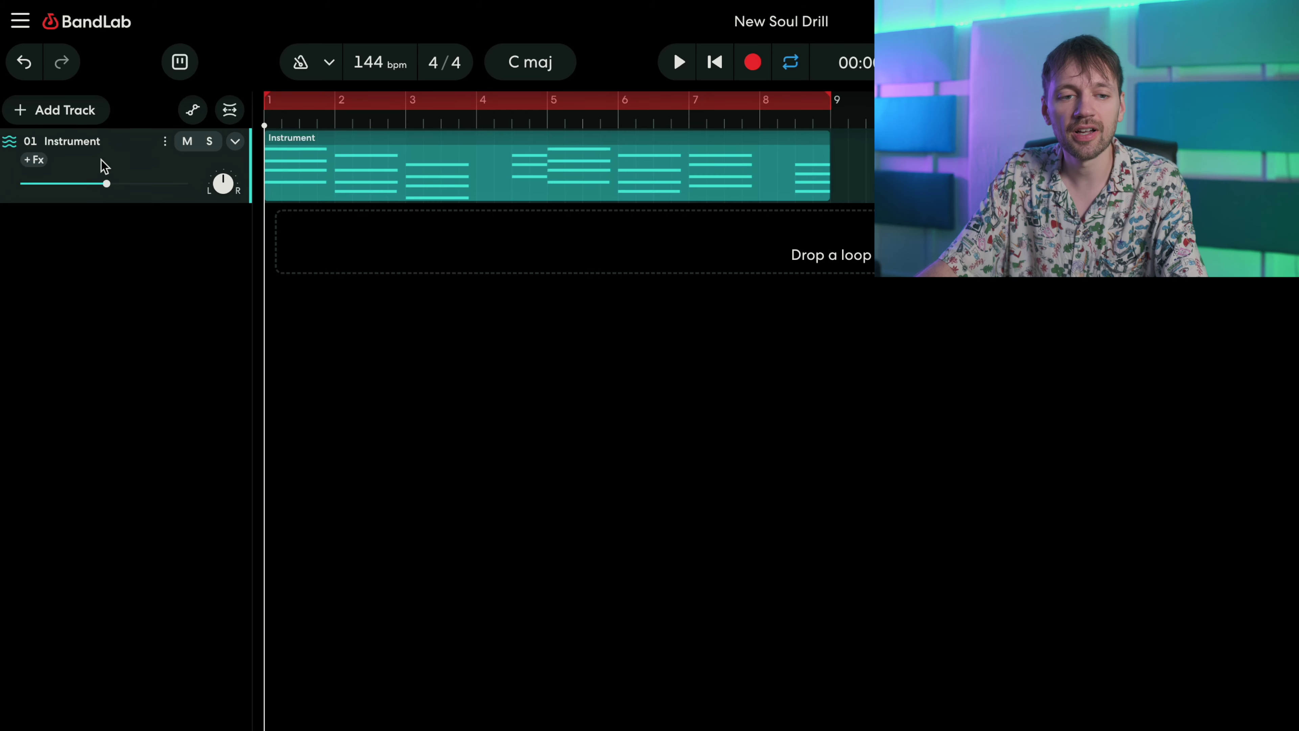
# Step: Add a virtual instrument track and pick Vapor Lead from Leads, after previewing Ambient and Beginning Lead
pyautogui.click(63, 109)
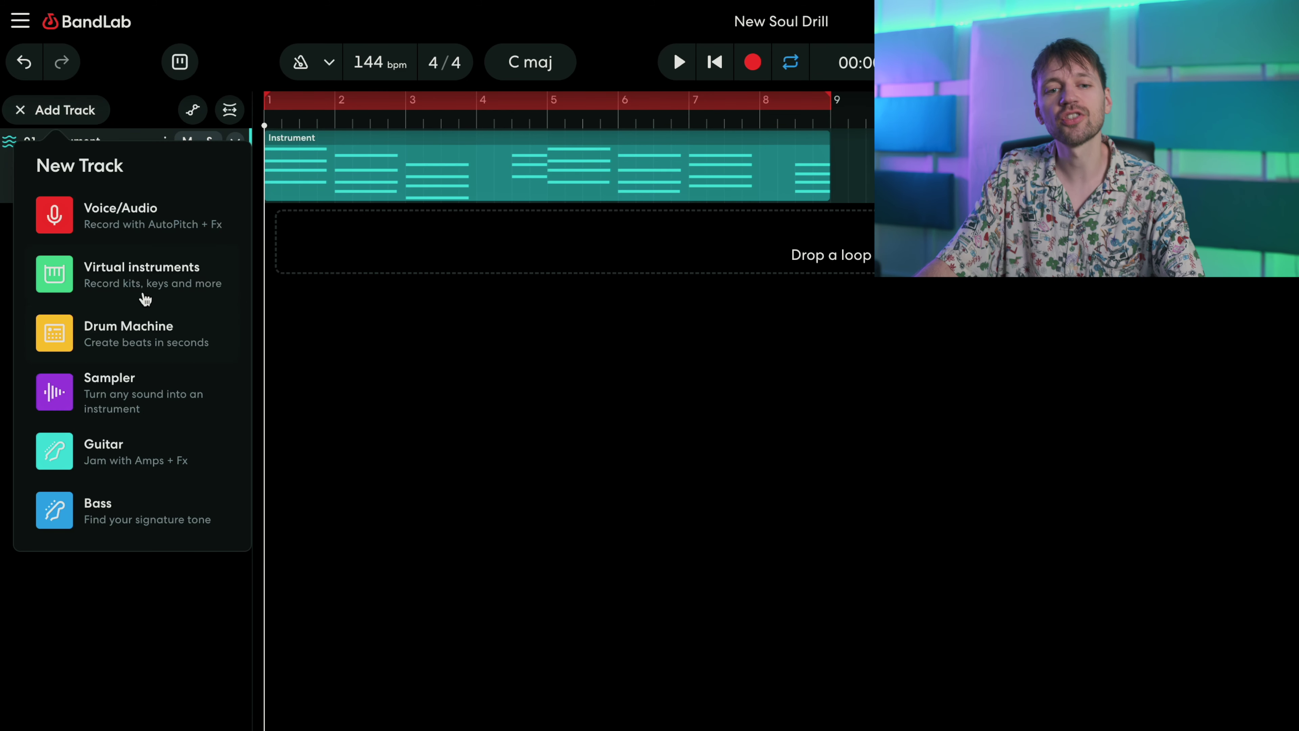
pyautogui.click(147, 269)
pyautogui.click(224, 561)
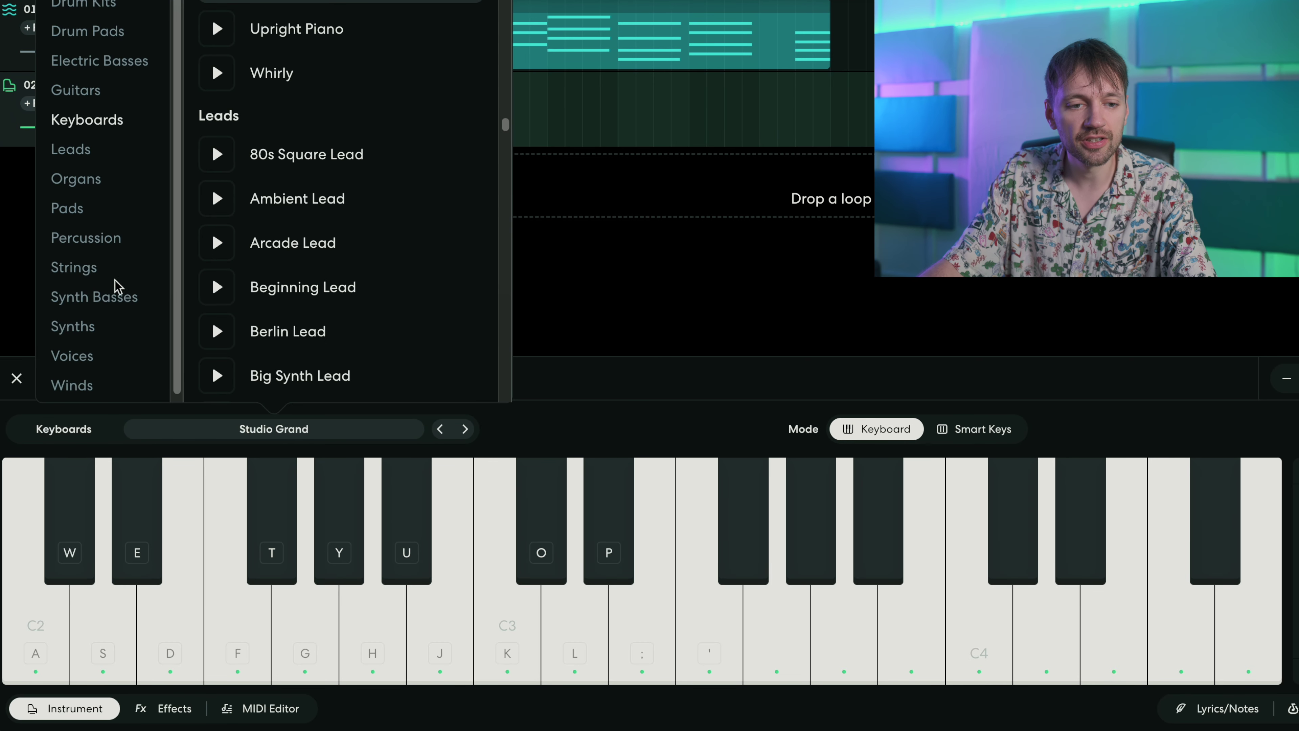
pyautogui.click(63, 152)
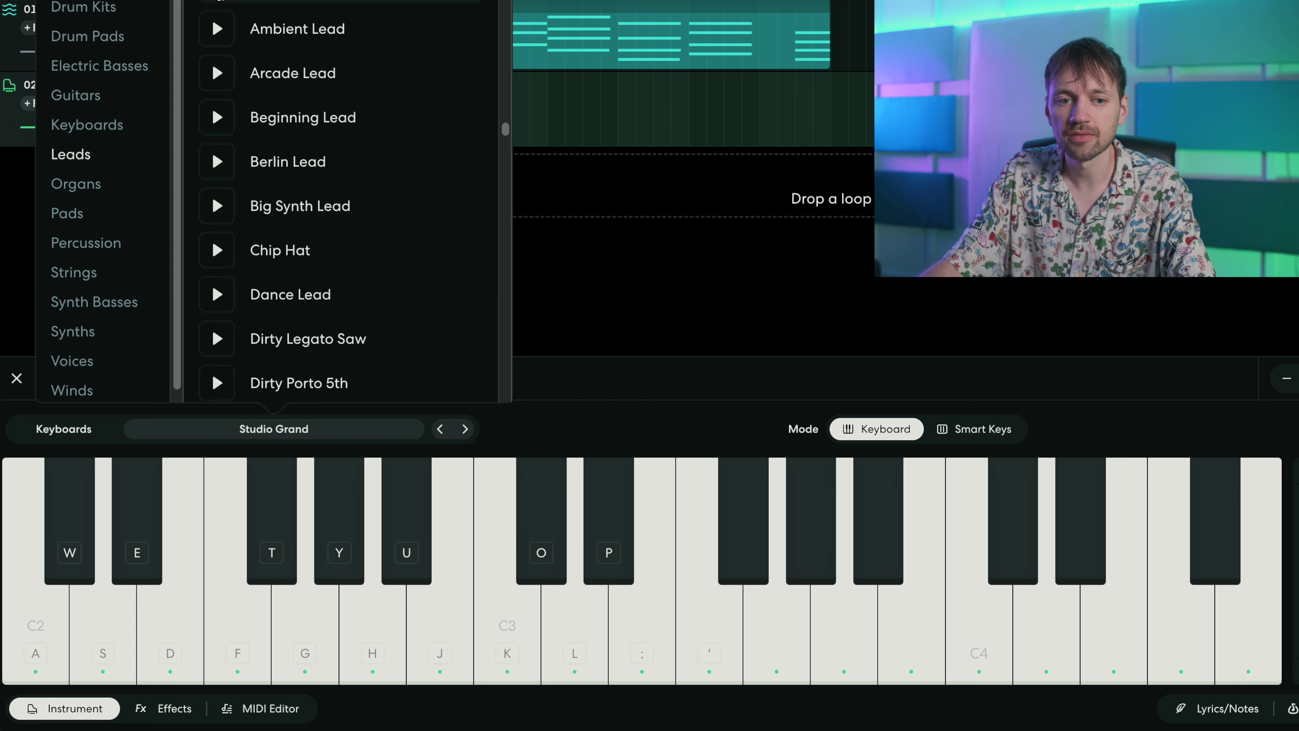
pyautogui.click(216, 28)
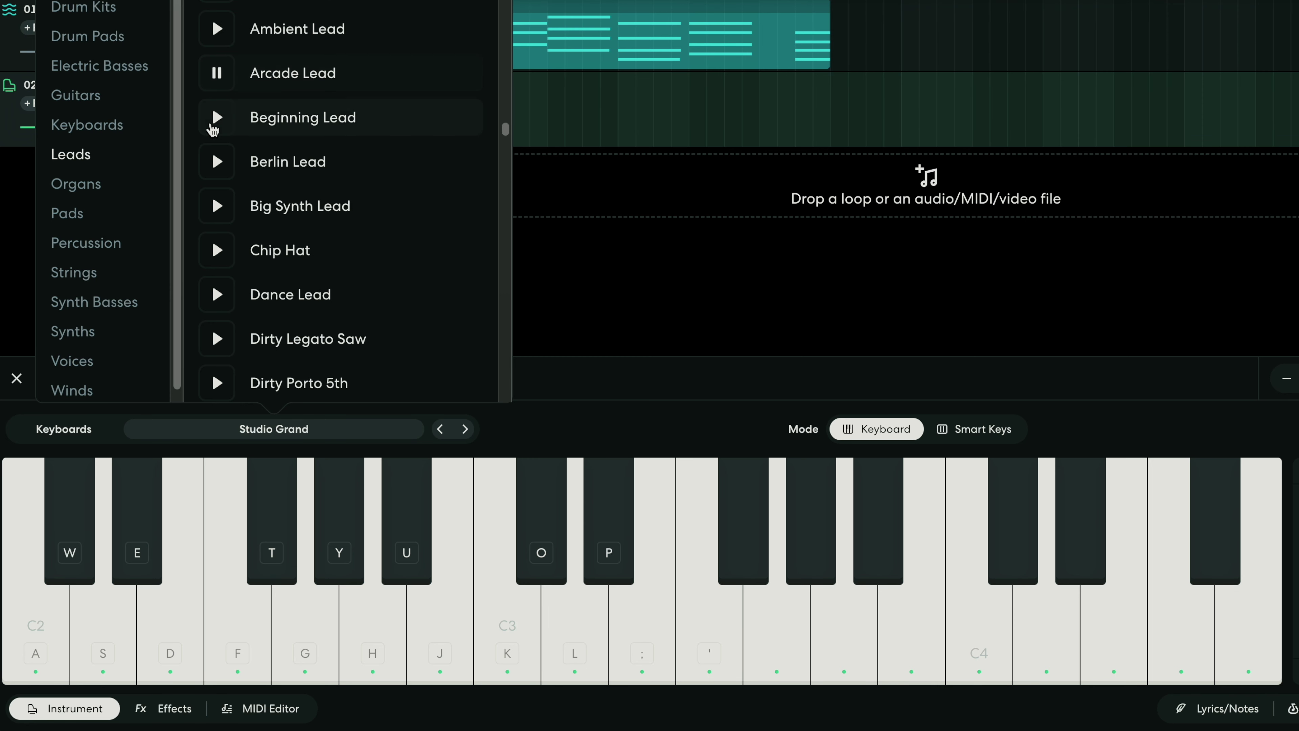
pyautogui.click(216, 116)
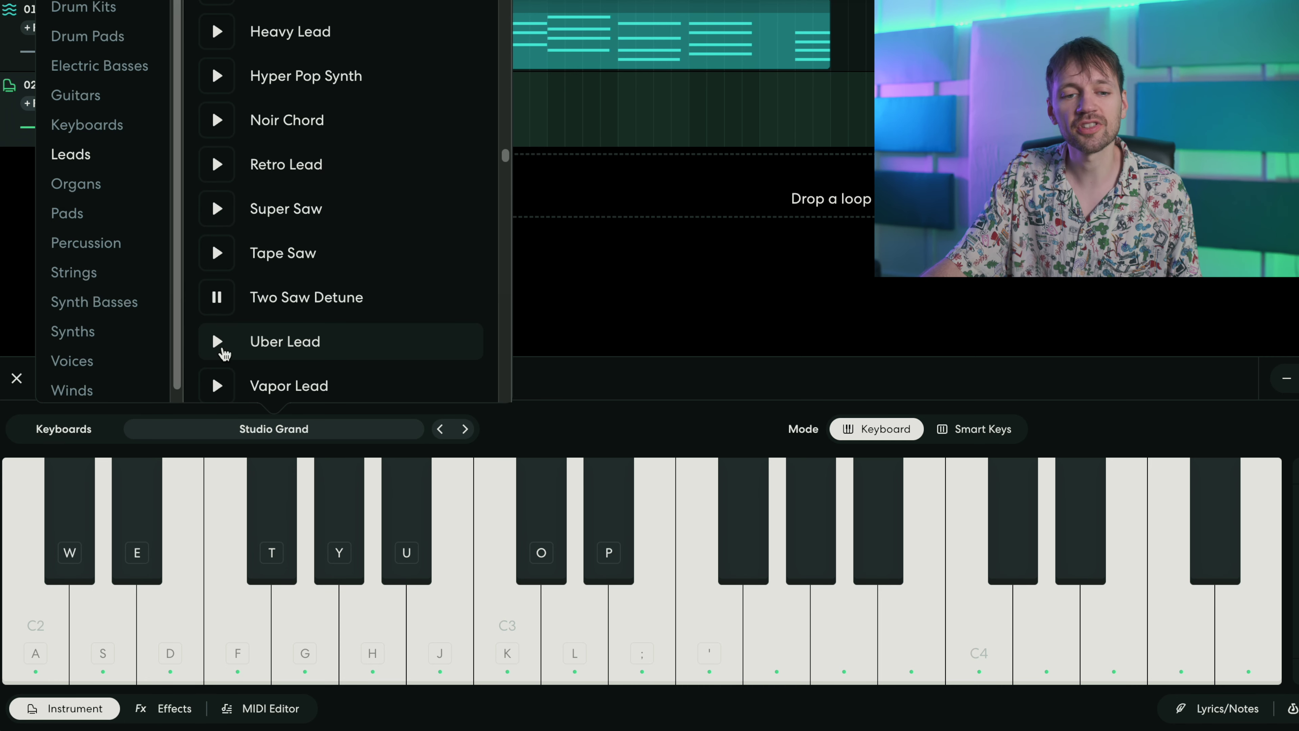
pyautogui.click(214, 385)
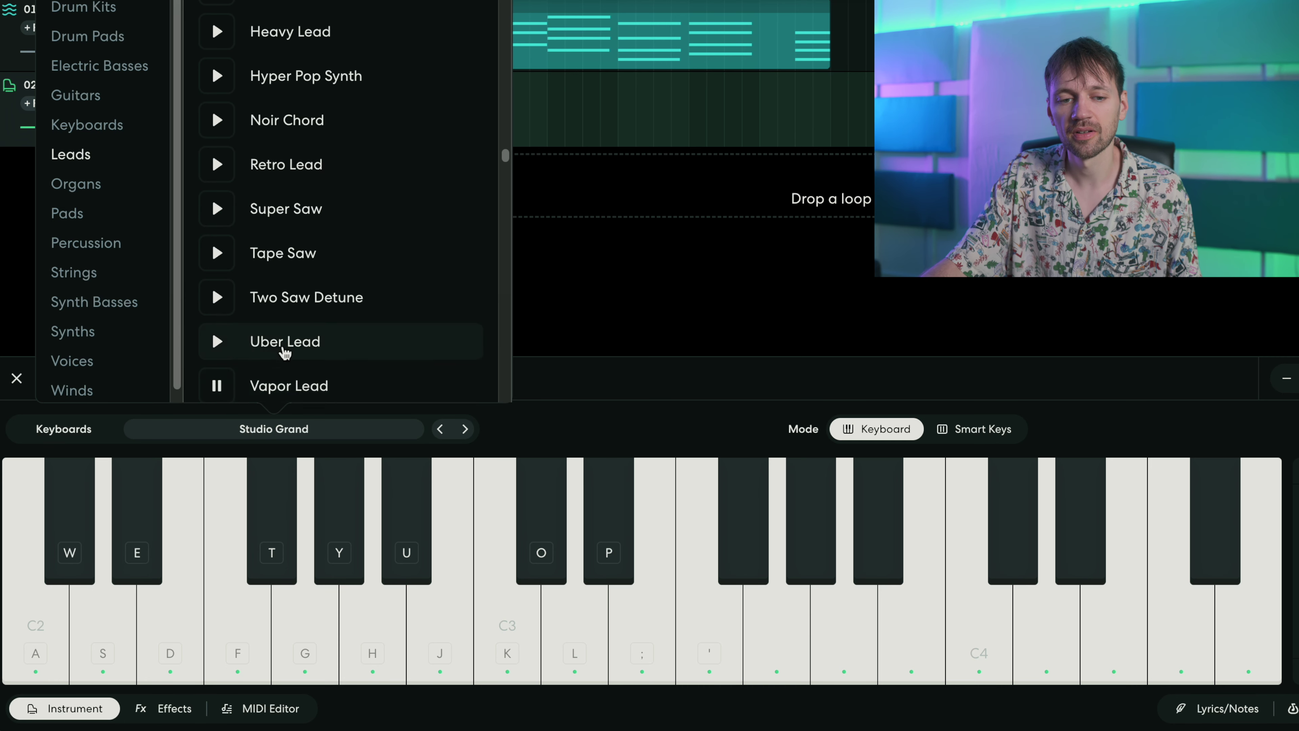
pyautogui.scroll(-3, 376, 365)
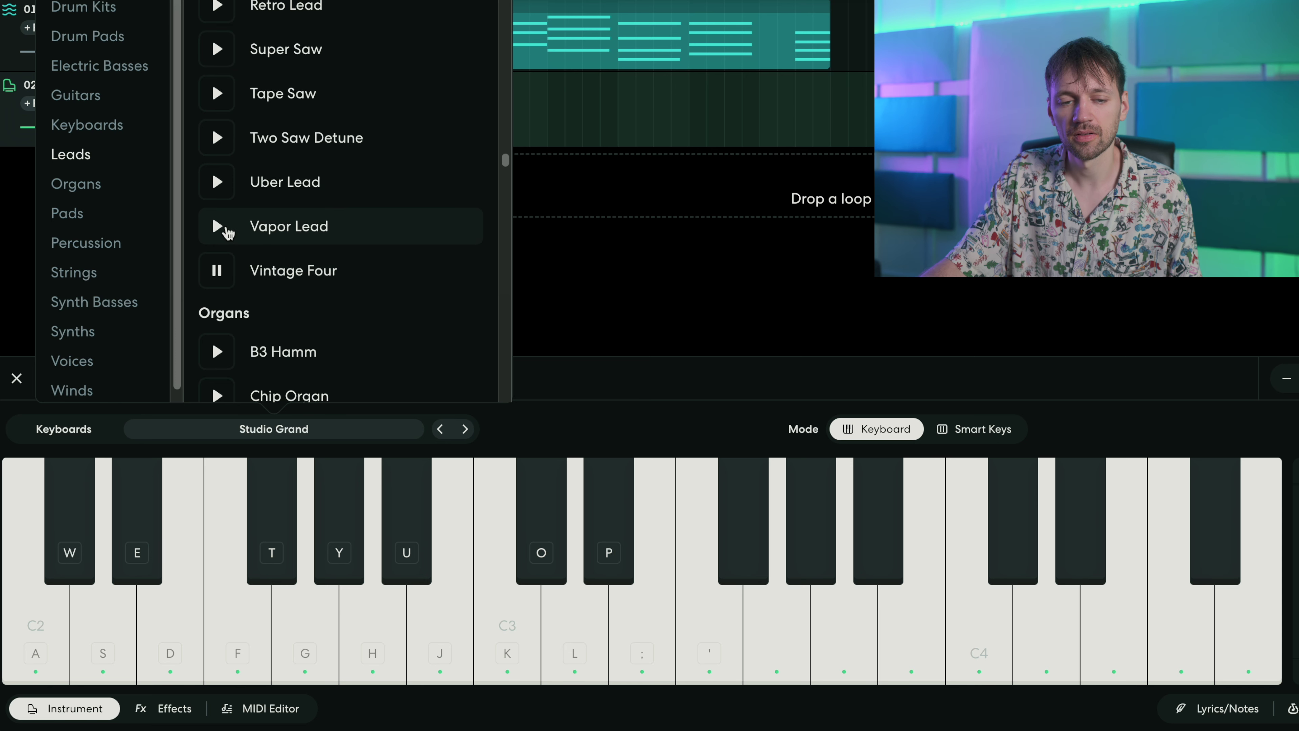
pyautogui.click(293, 230)
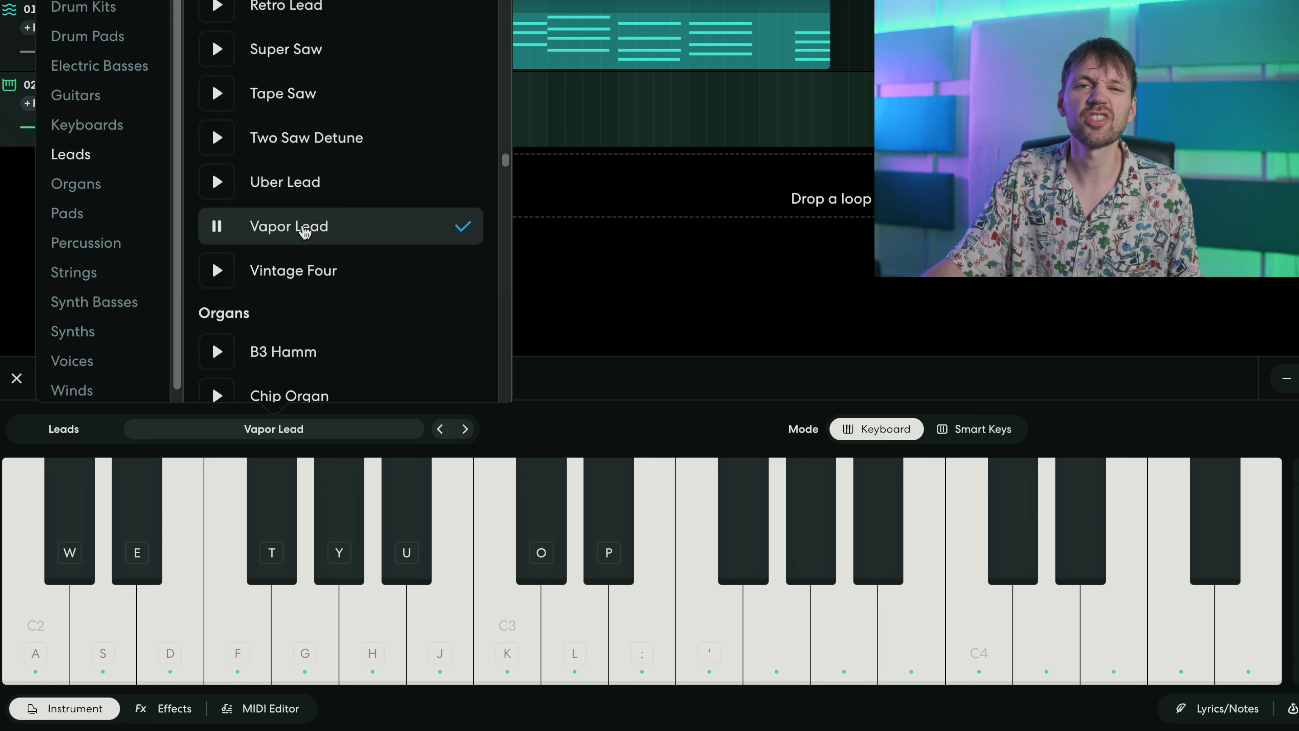
pyautogui.click(745, 94)
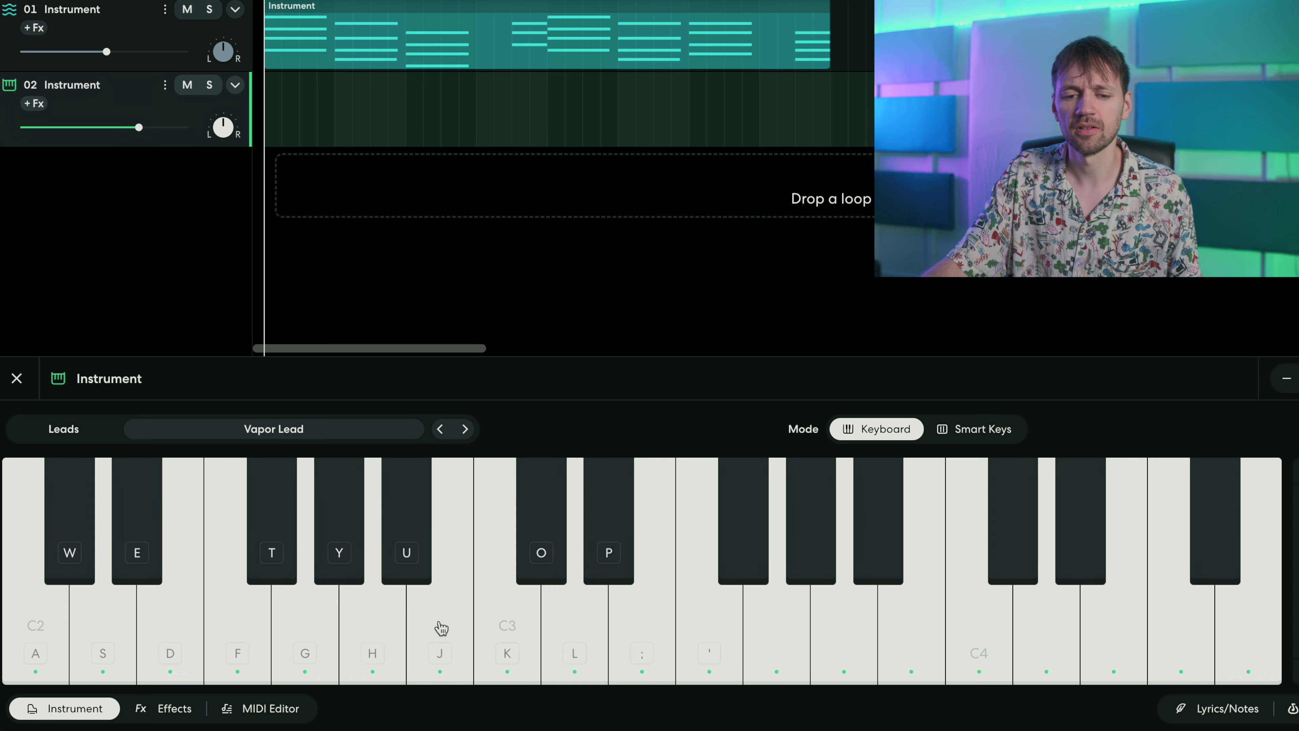
# Step: Audition Vapor Lead by playing several notes on the on-screen keyboard
pyautogui.click(574, 626)
pyautogui.click(773, 627)
pyautogui.click(968, 625)
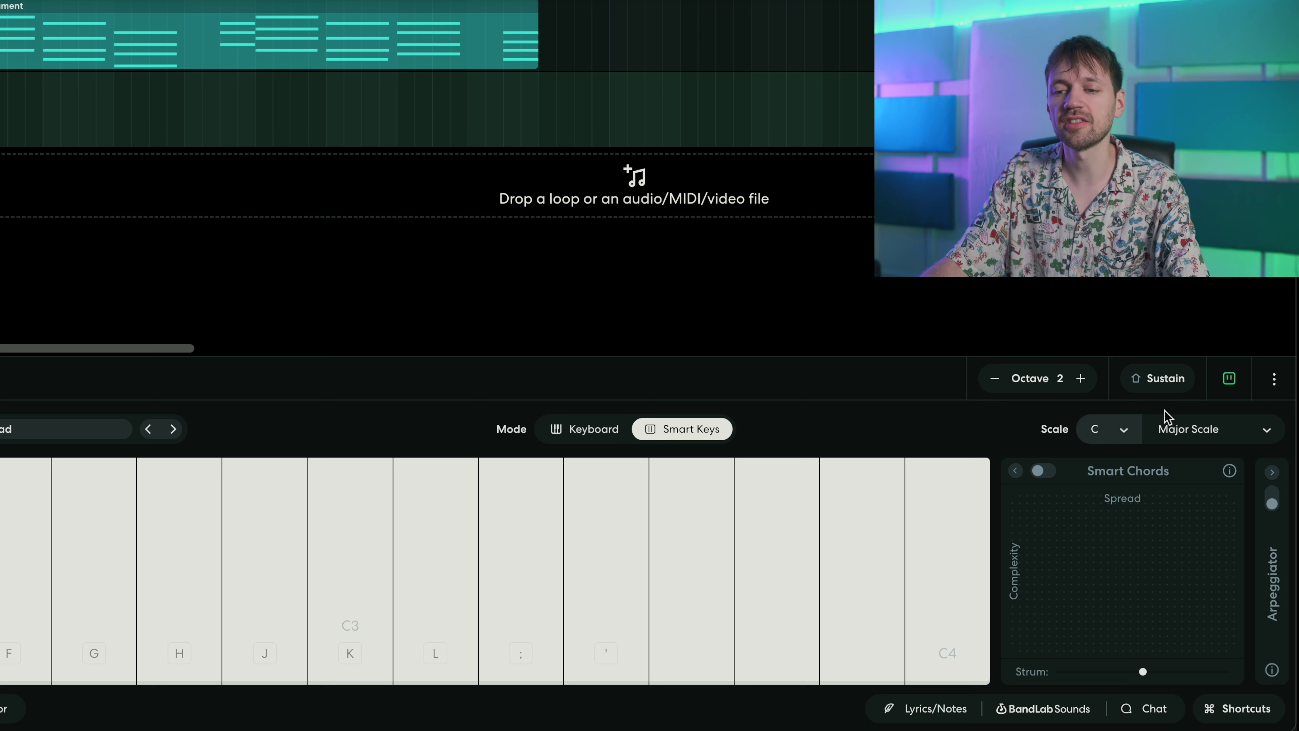
pyautogui.moveTo(351, 608)
pyautogui.mouseDown()
pyautogui.moveTo(1, 637)
pyautogui.moveTo(933, 654)
pyautogui.moveTo(275, 652)
pyautogui.moveTo(755, 653)
pyautogui.mouseUp()
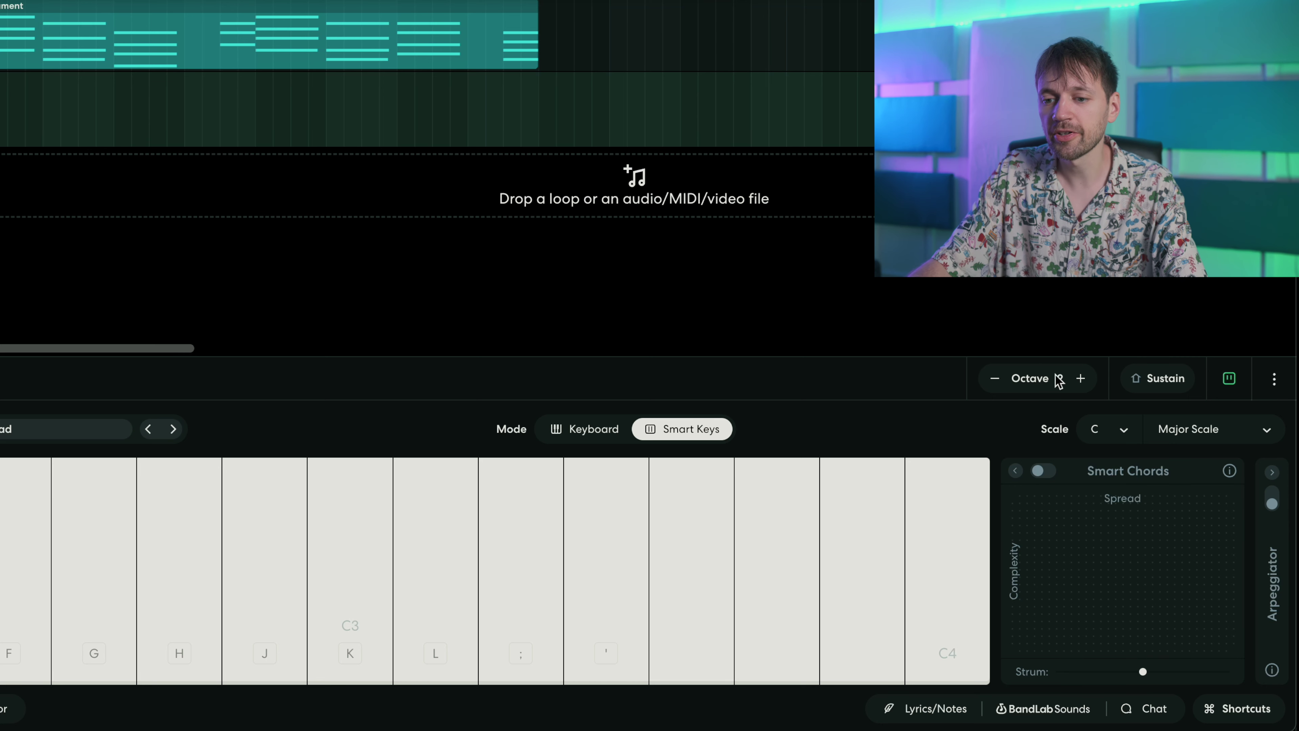
# Step: Raise the keyboard to octave 4 and play J, K and L on Vapor Lead
pyautogui.click(1080, 381)
pyautogui.press('j')
pyautogui.press('k')
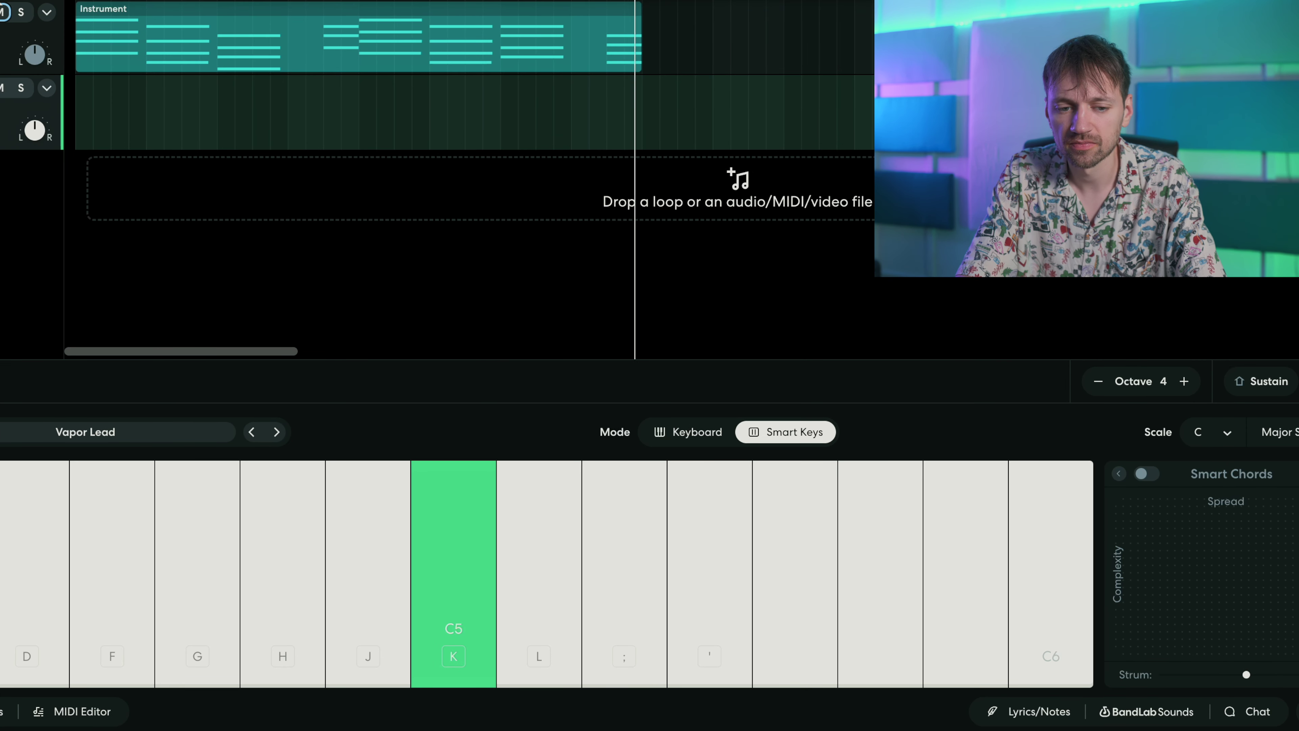
pyautogui.press('l')
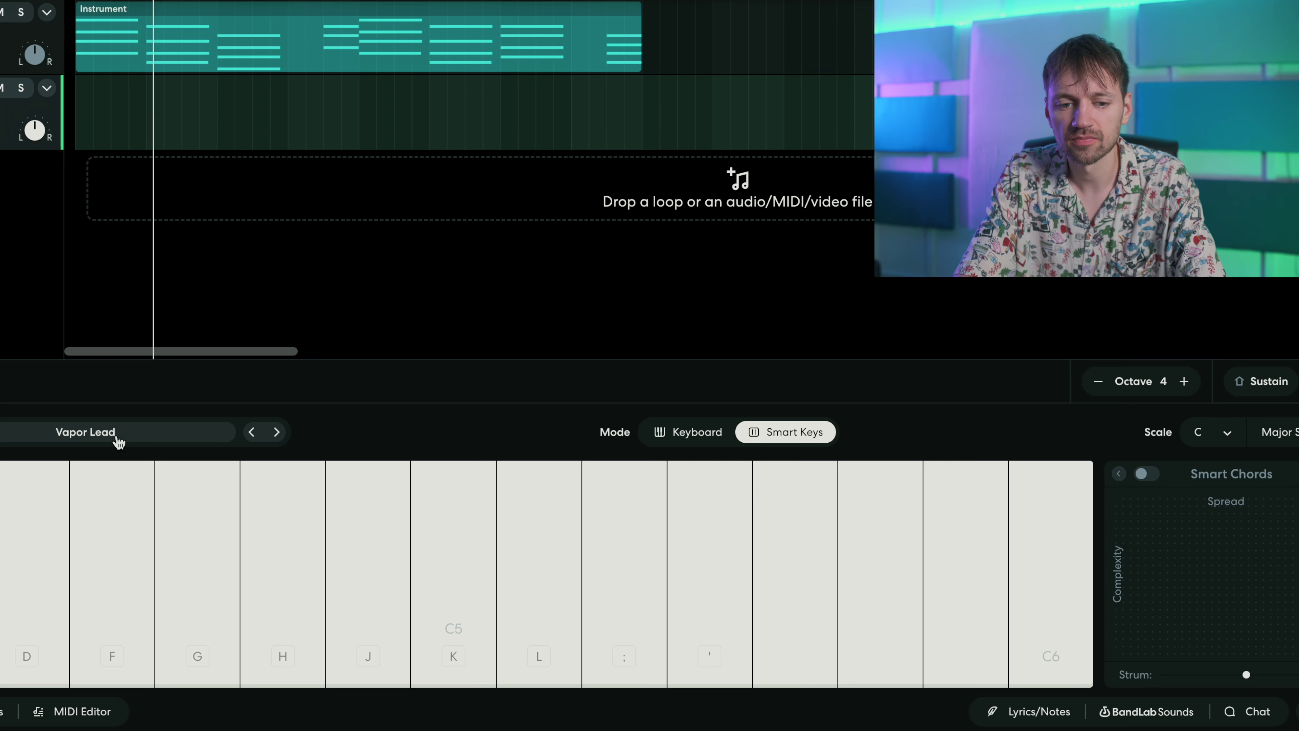
pyautogui.click(117, 437)
# Step: Switch to the Ambient Lead preset and play K, J and H to hear it
pyautogui.scroll(20, 137, 287)
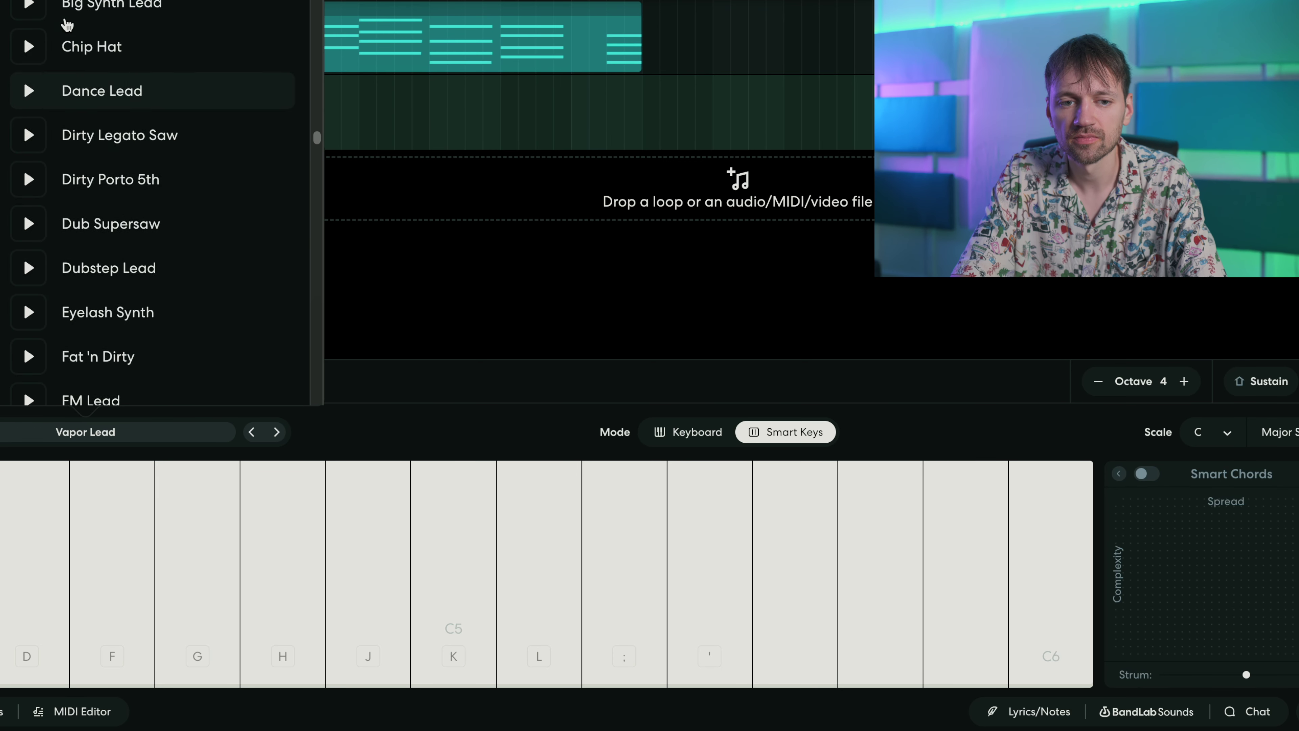
pyautogui.scroll(5, 67, 24)
pyautogui.click(101, 189)
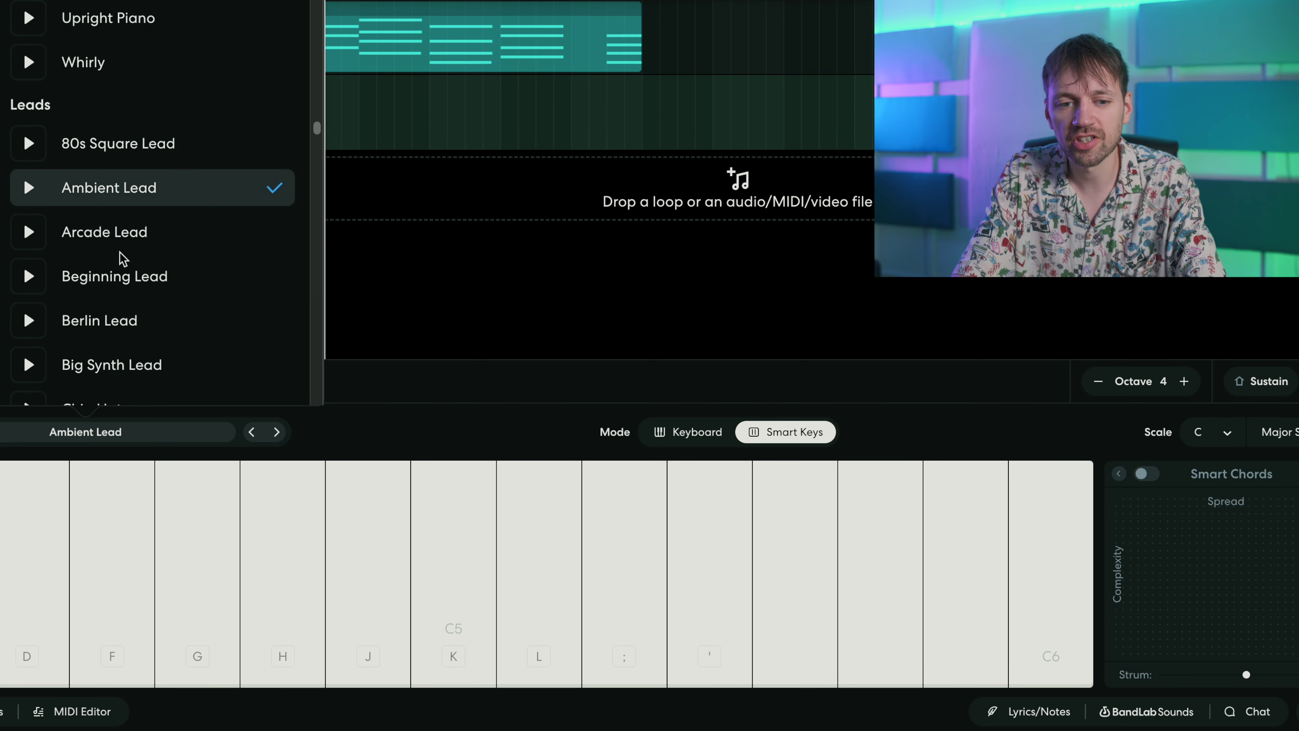
pyautogui.press('k')
pyautogui.press('j')
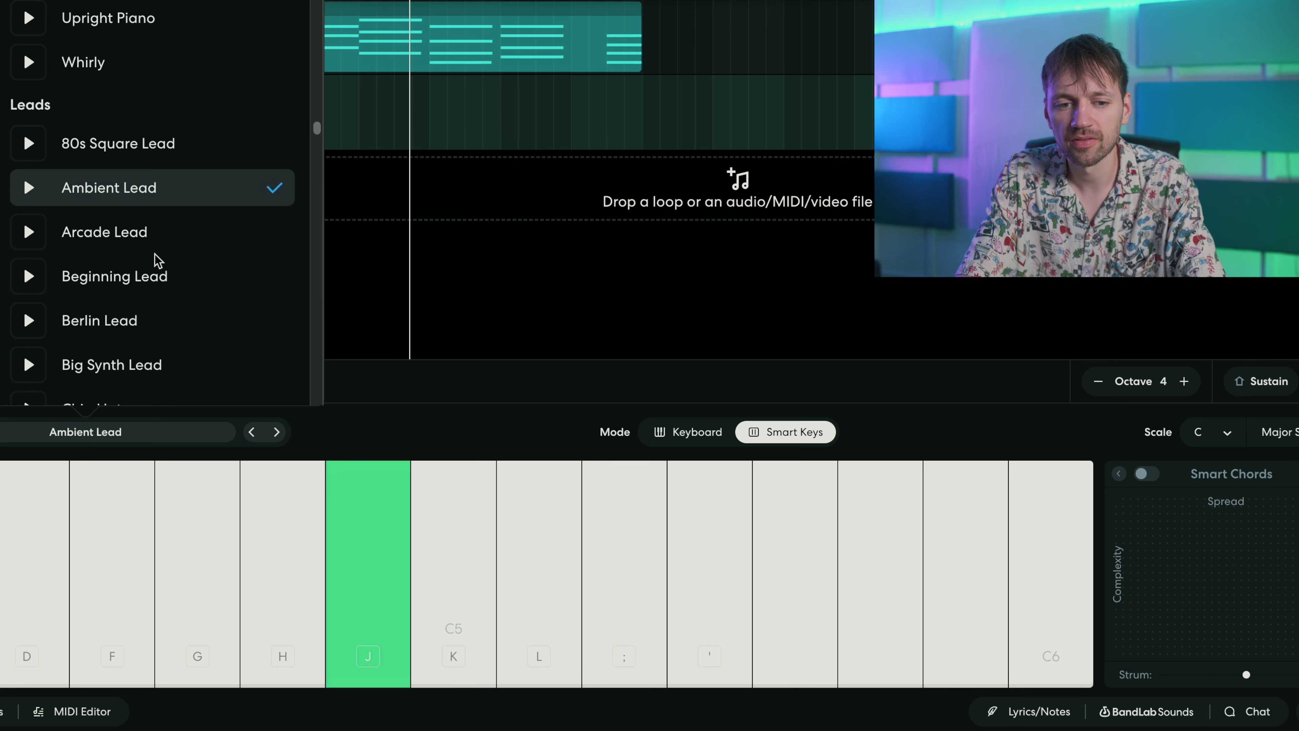
pyautogui.press('h')
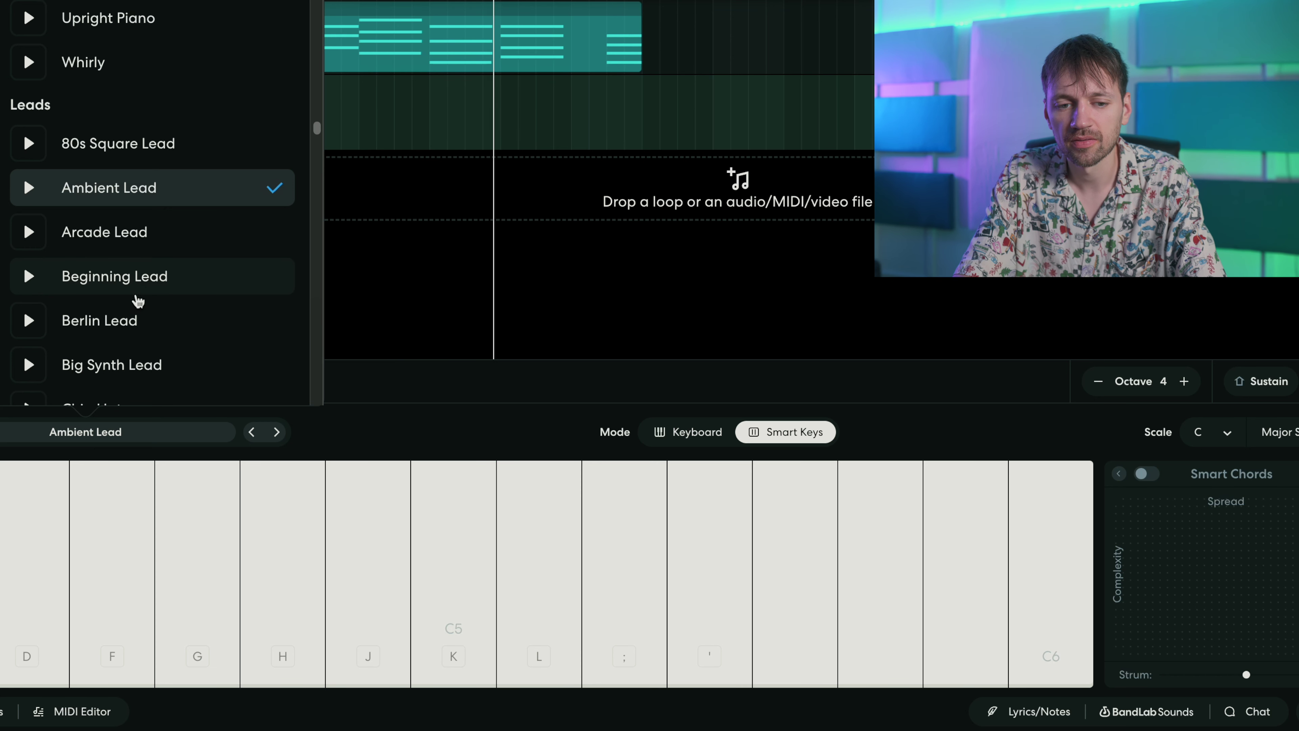
# Step: Change to Beginning Lead and practise a melody phrase on L, K, J, F and semicolon
pyautogui.click(146, 278)
pyautogui.press('l')
pyautogui.press('k')
pyautogui.press('j')
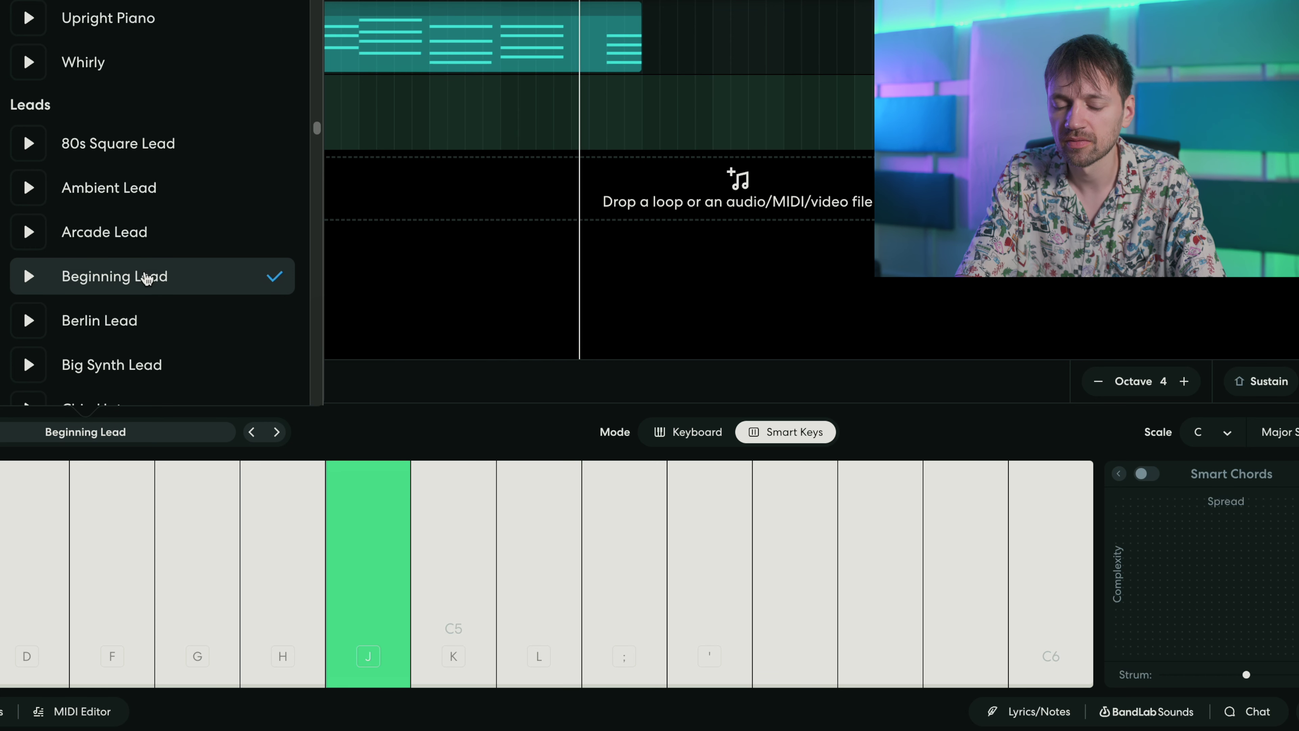
pyautogui.press('f')
pyautogui.press('l')
pyautogui.press('k')
pyautogui.press('j')
pyautogui.press('l')
pyautogui.press('k')
pyautogui.press(';')
# Step: Practise the lead melody phrase on the Smart Keys pads
pyautogui.press('j')
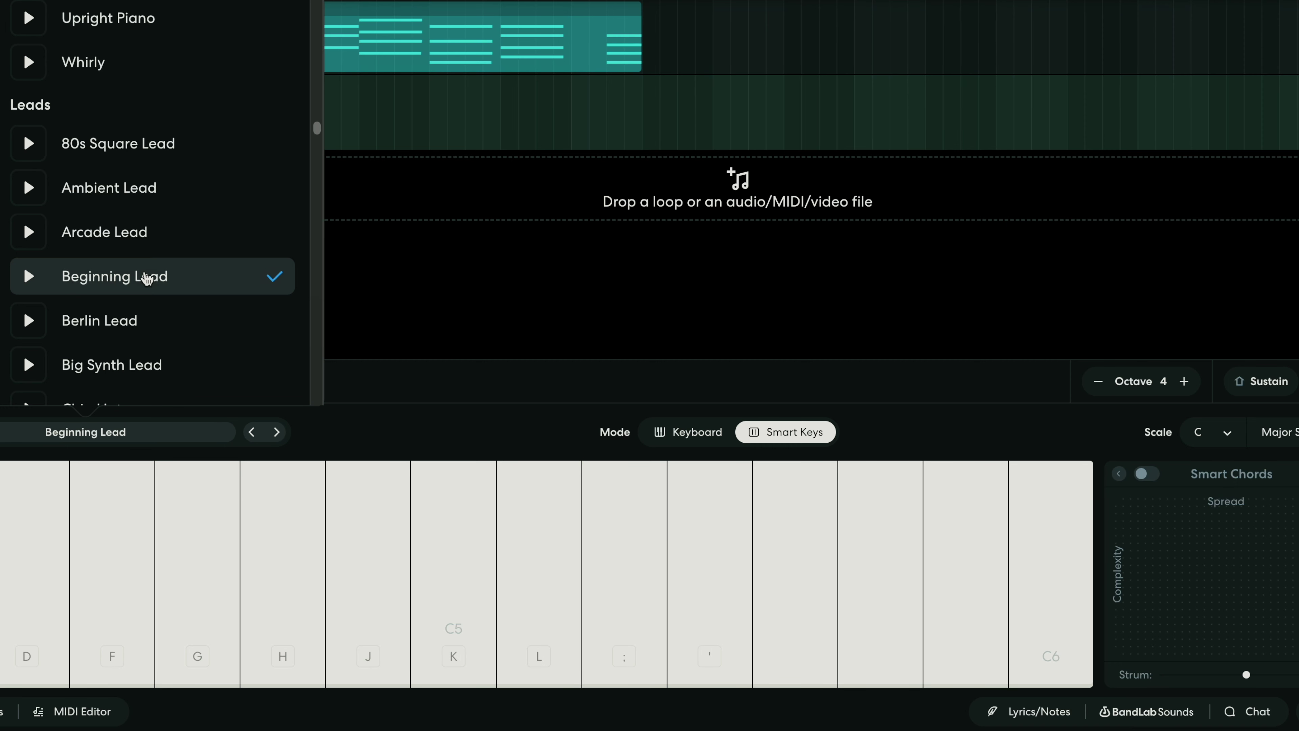
pyautogui.press('g')
pyautogui.press('h')
pyautogui.press('f')
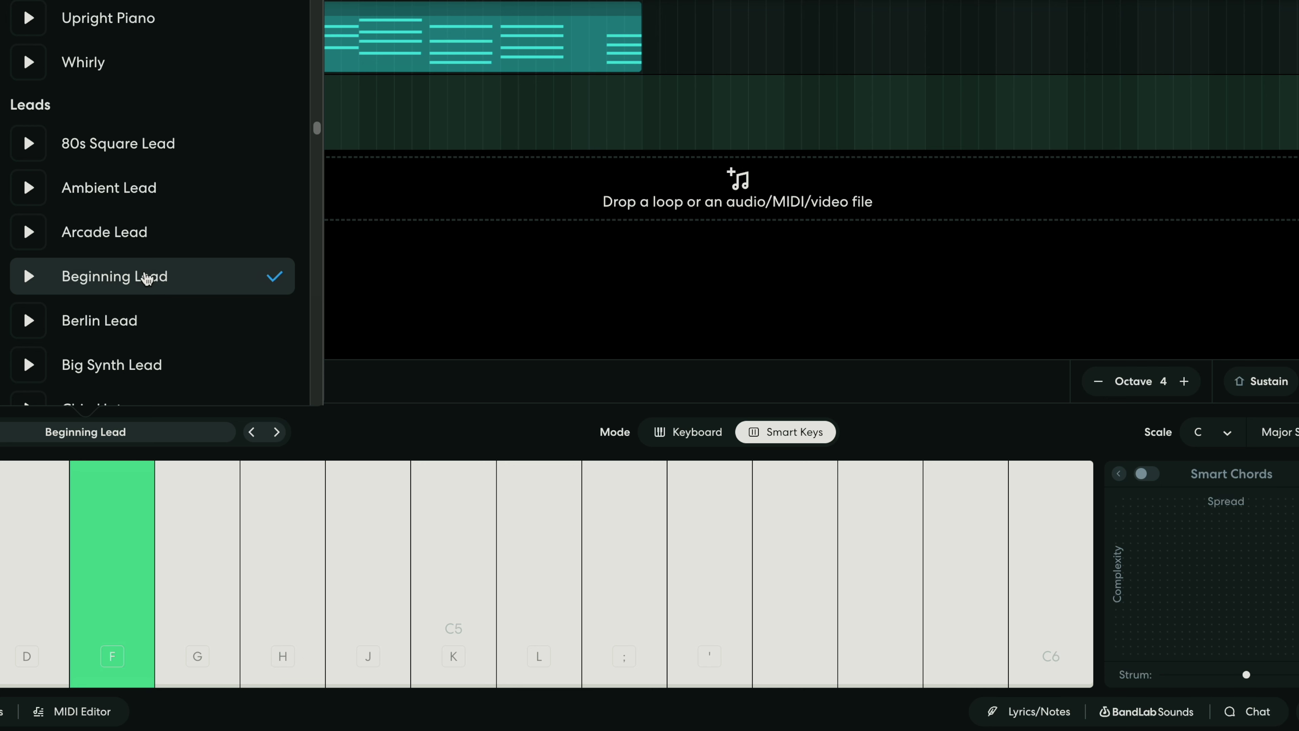
pyautogui.press('d')
pyautogui.press('l')
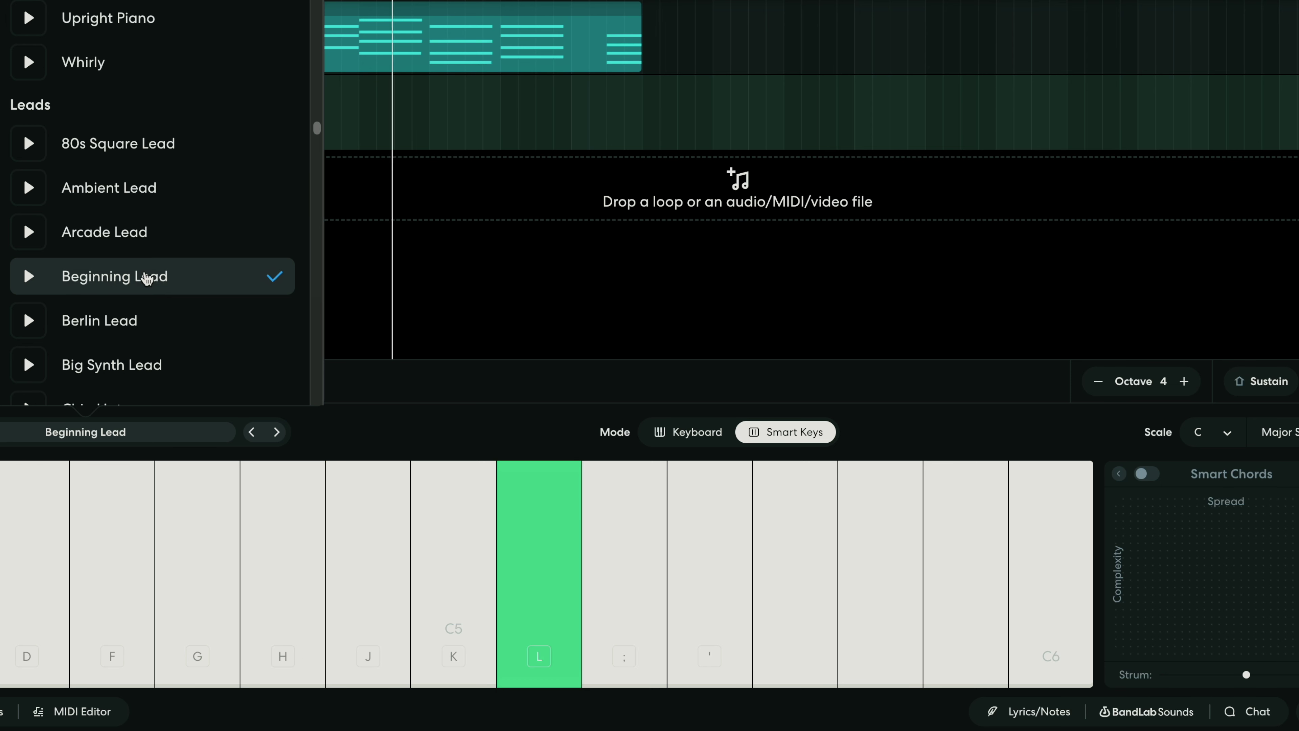
pyautogui.press('j')
pyautogui.press('l')
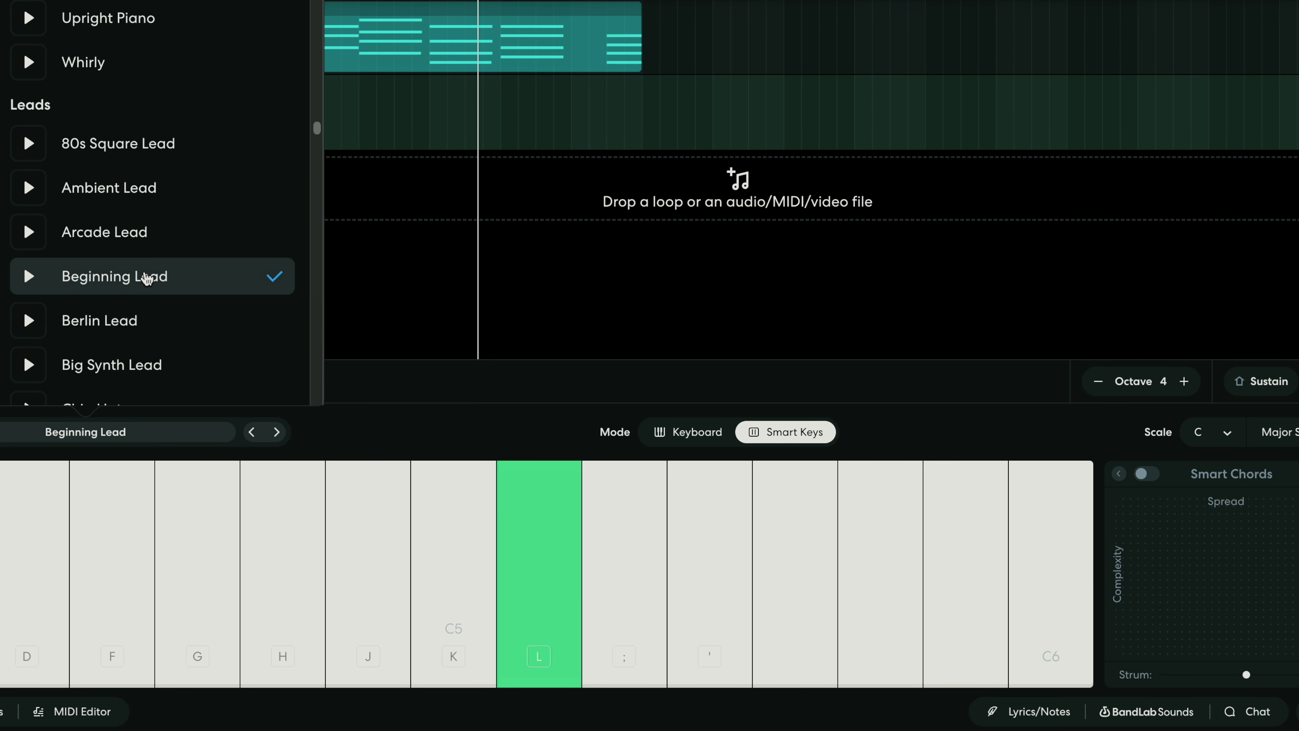
pyautogui.press('k')
pyautogui.press(';')
pyautogui.press('j')
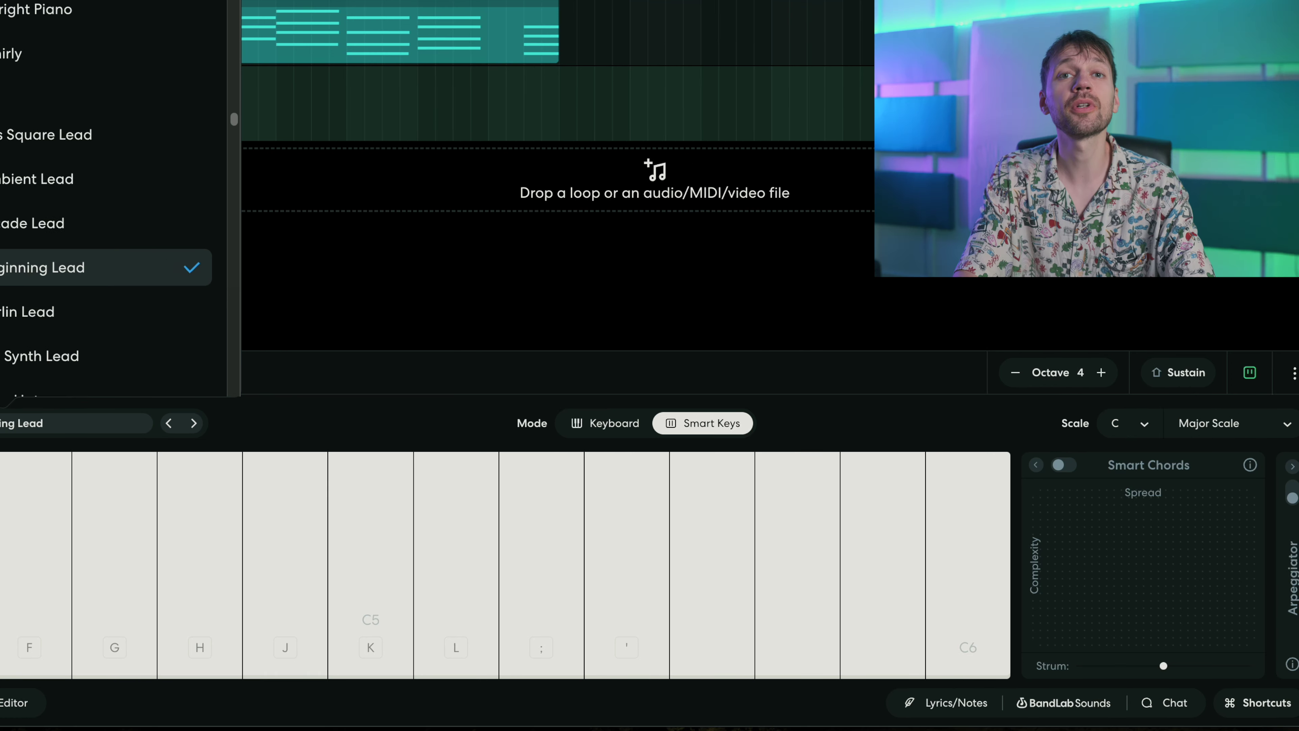
# Step: Close the preset list, record a five-note melody on Beginning Lead, and open its MIDI editor
pyautogui.press('Escape')
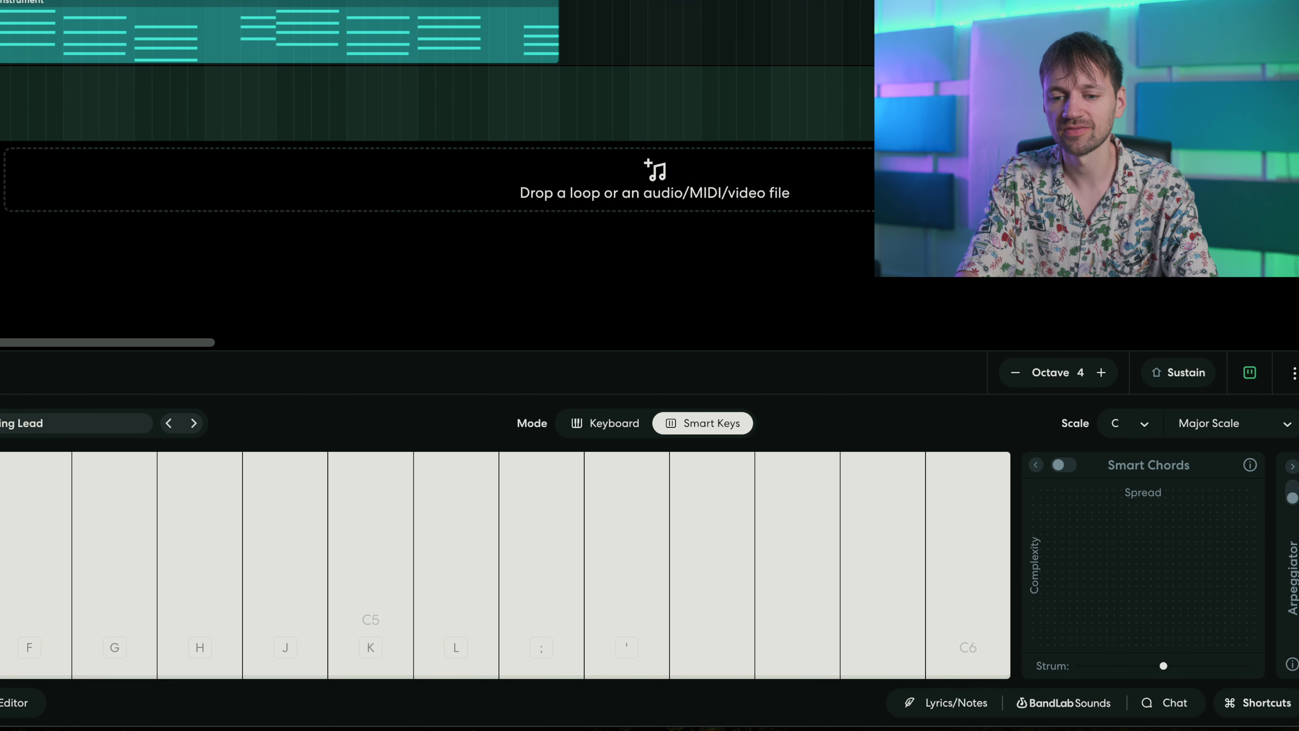
pyautogui.press('l')
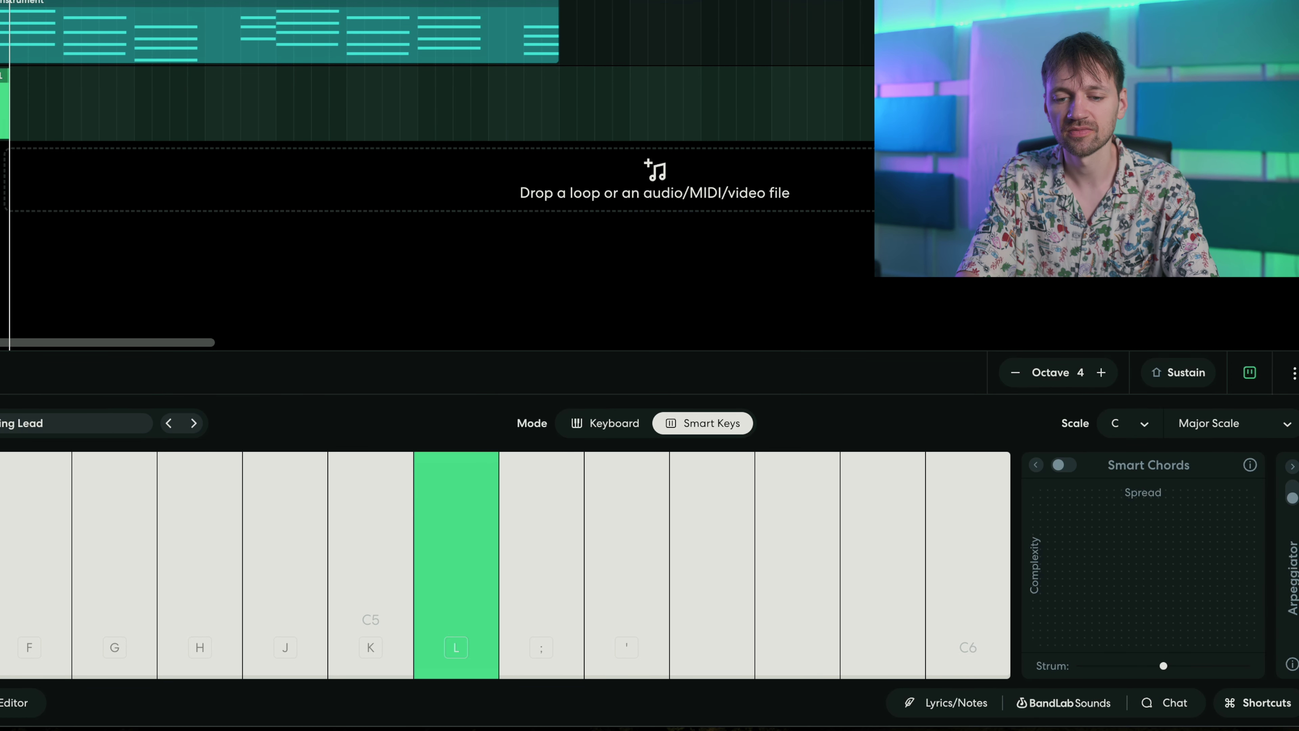
pyautogui.press('k')
pyautogui.press(';')
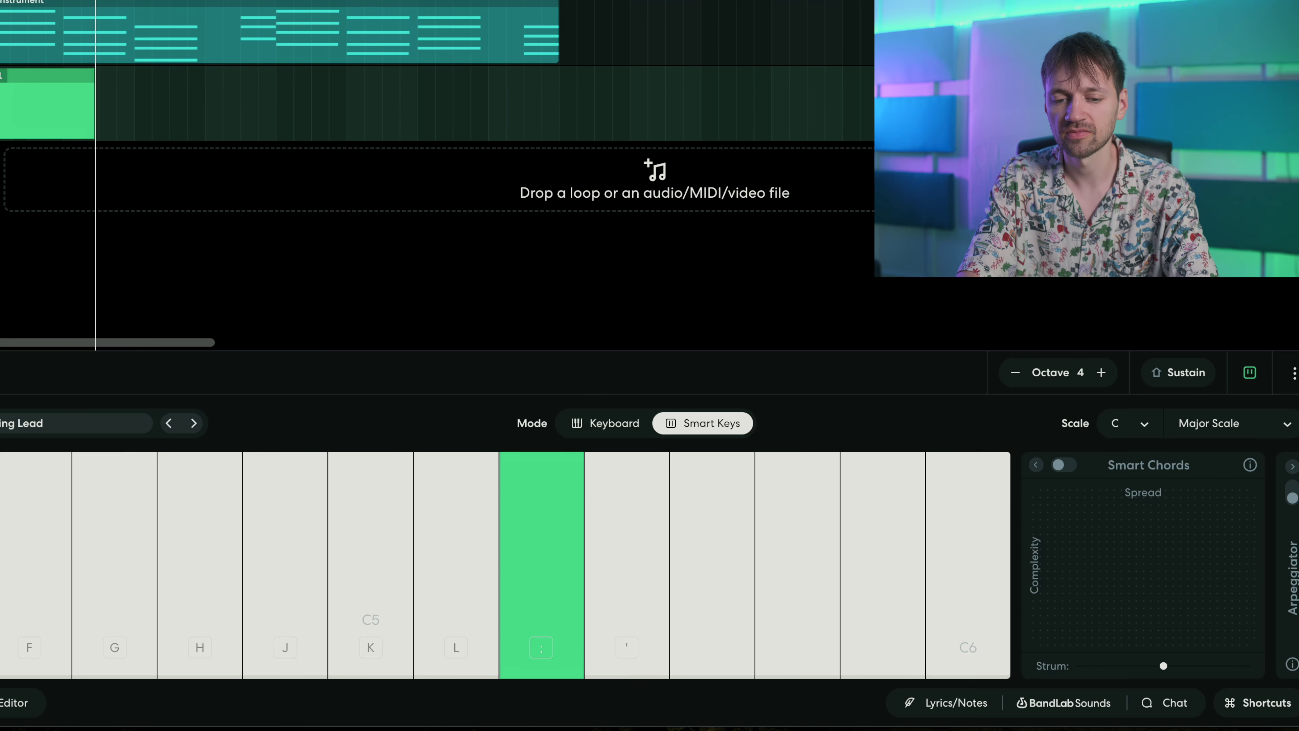
pyautogui.press('j')
pyautogui.press('k')
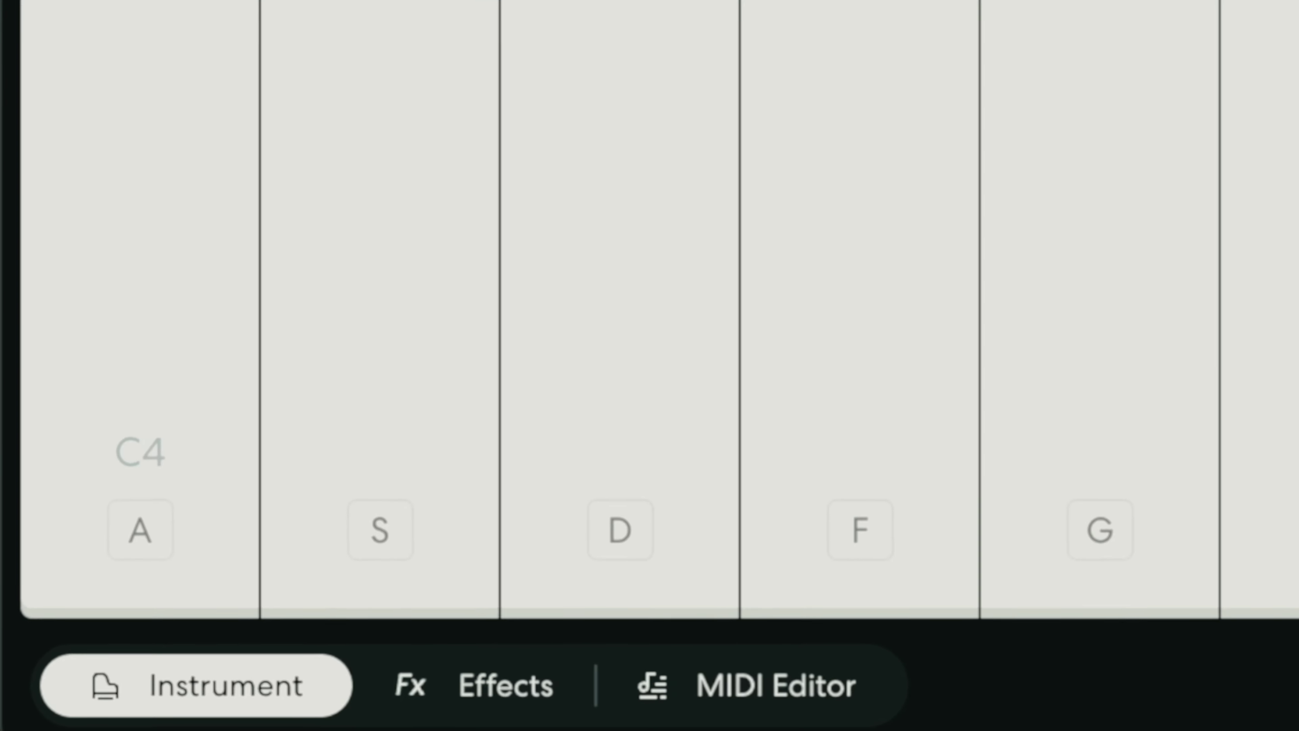
pyautogui.click(385, 699)
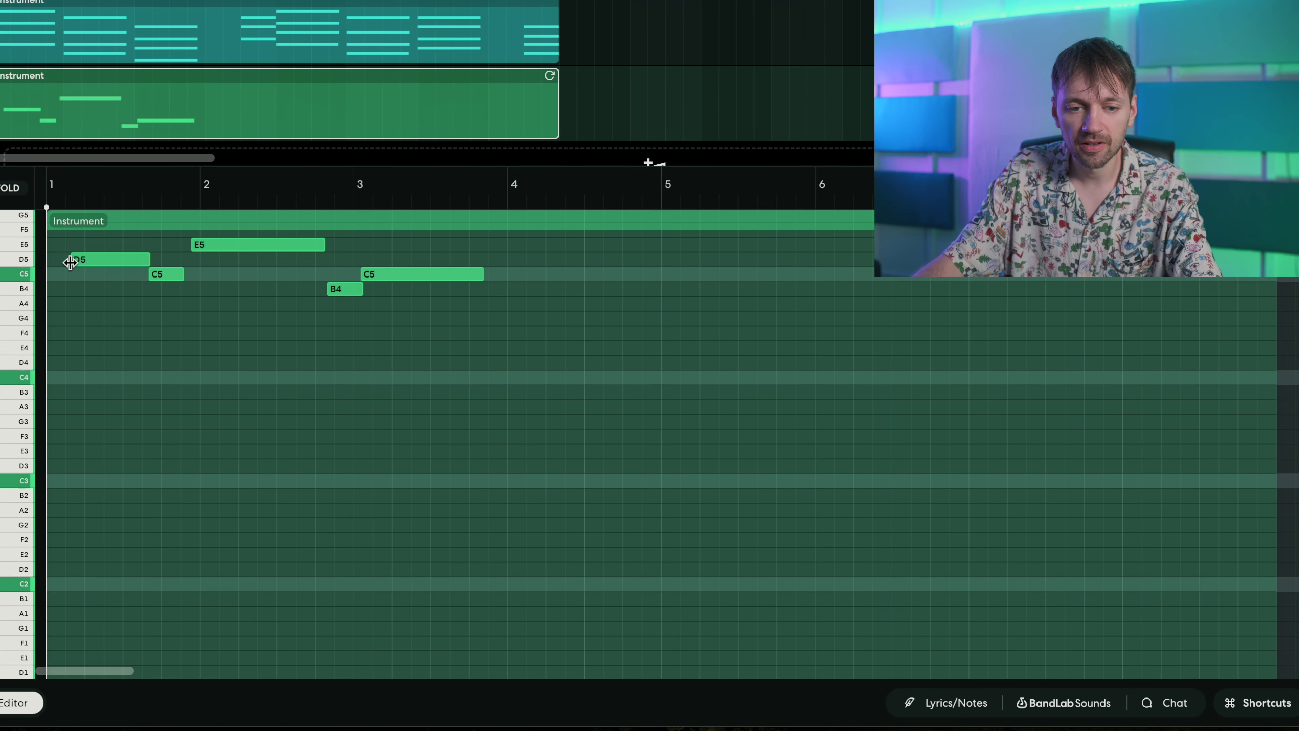
# Step: Move the short C5 to 1.4, lower the bar-3 C5 to A4, and shorten E5
pyautogui.press('space')
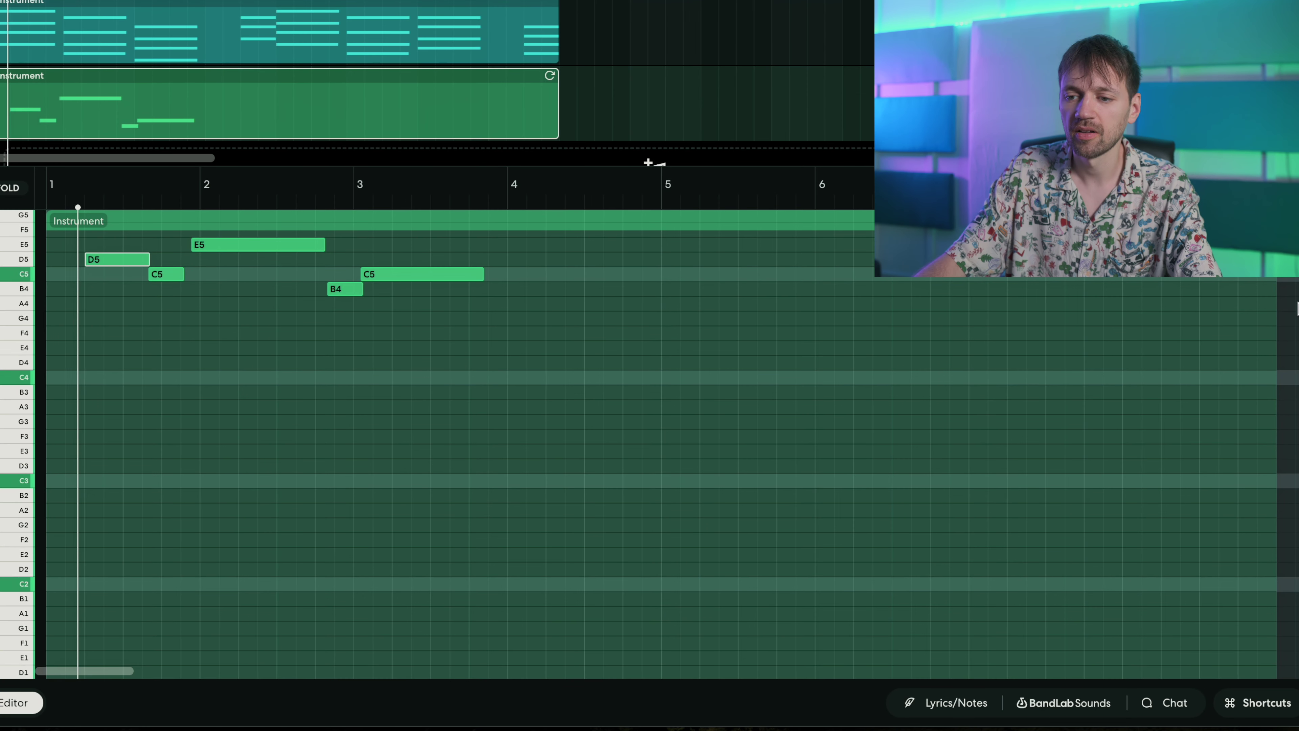
pyautogui.press('super+Right')
pyautogui.press('super+Right')
pyautogui.press('super+Right')
pyautogui.press('space')
pyautogui.moveTo(115, 277); pyautogui.dragTo(136, 278)
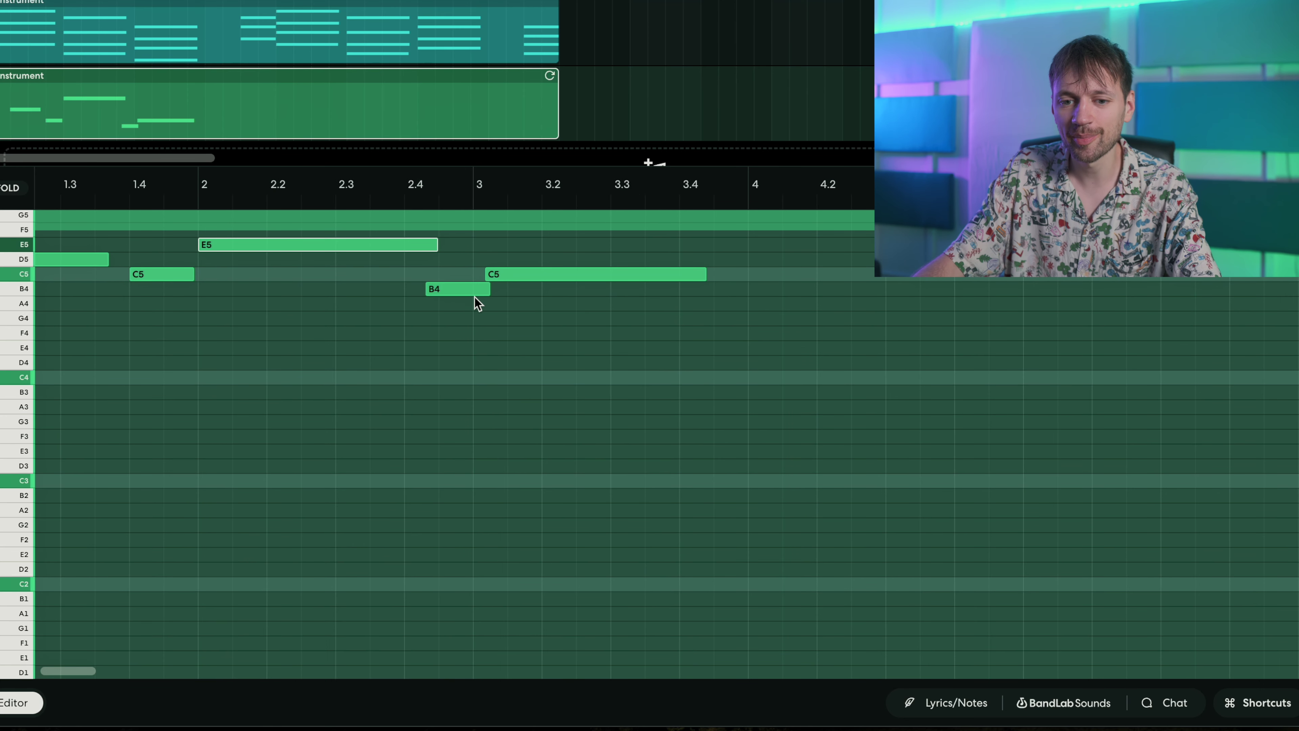
pyautogui.click(459, 292)
pyautogui.press('space')
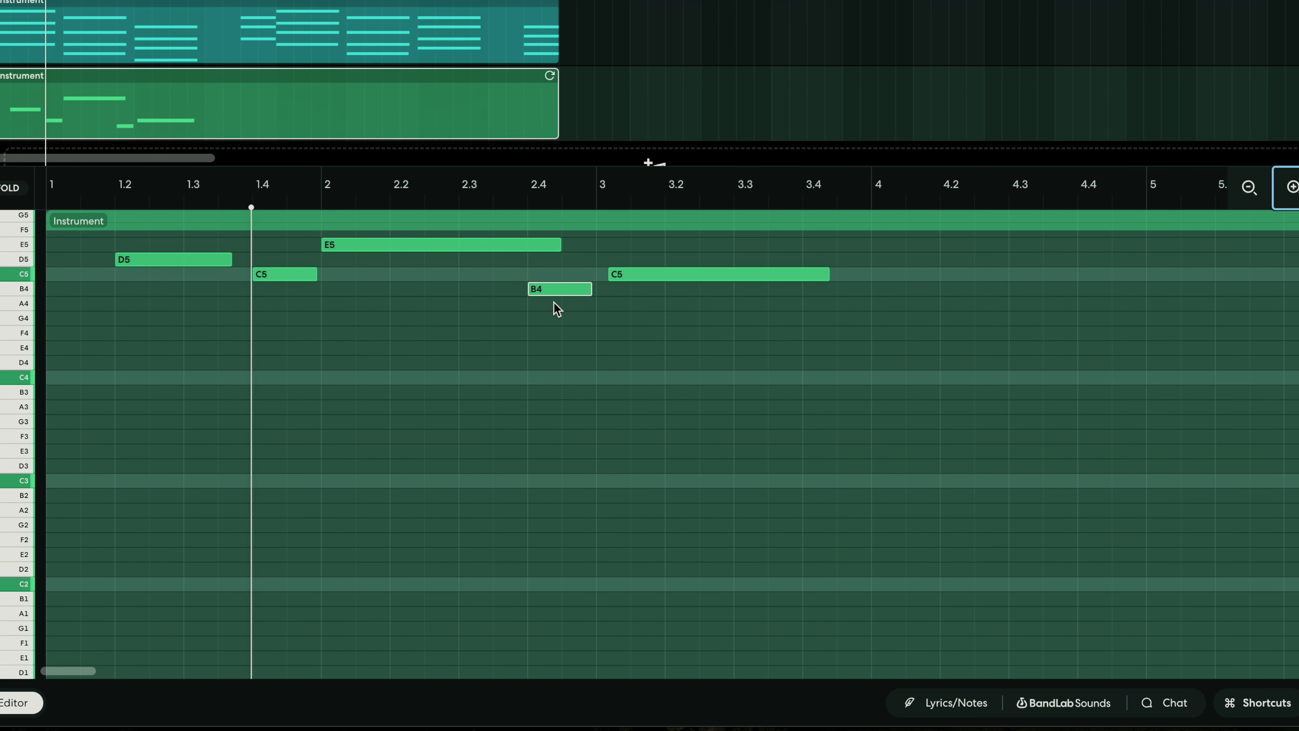
pyautogui.press('space')
pyautogui.moveTo(625, 282); pyautogui.dragTo(621, 311)
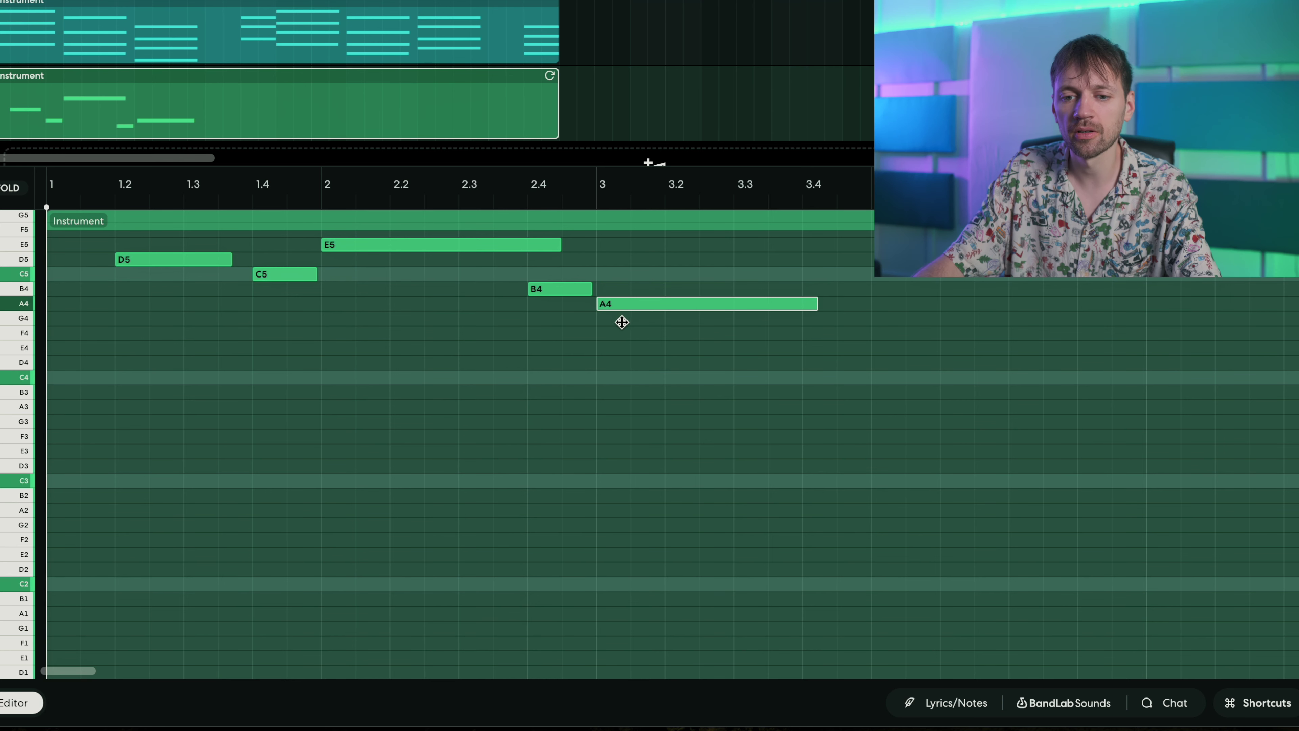
pyautogui.press('space')
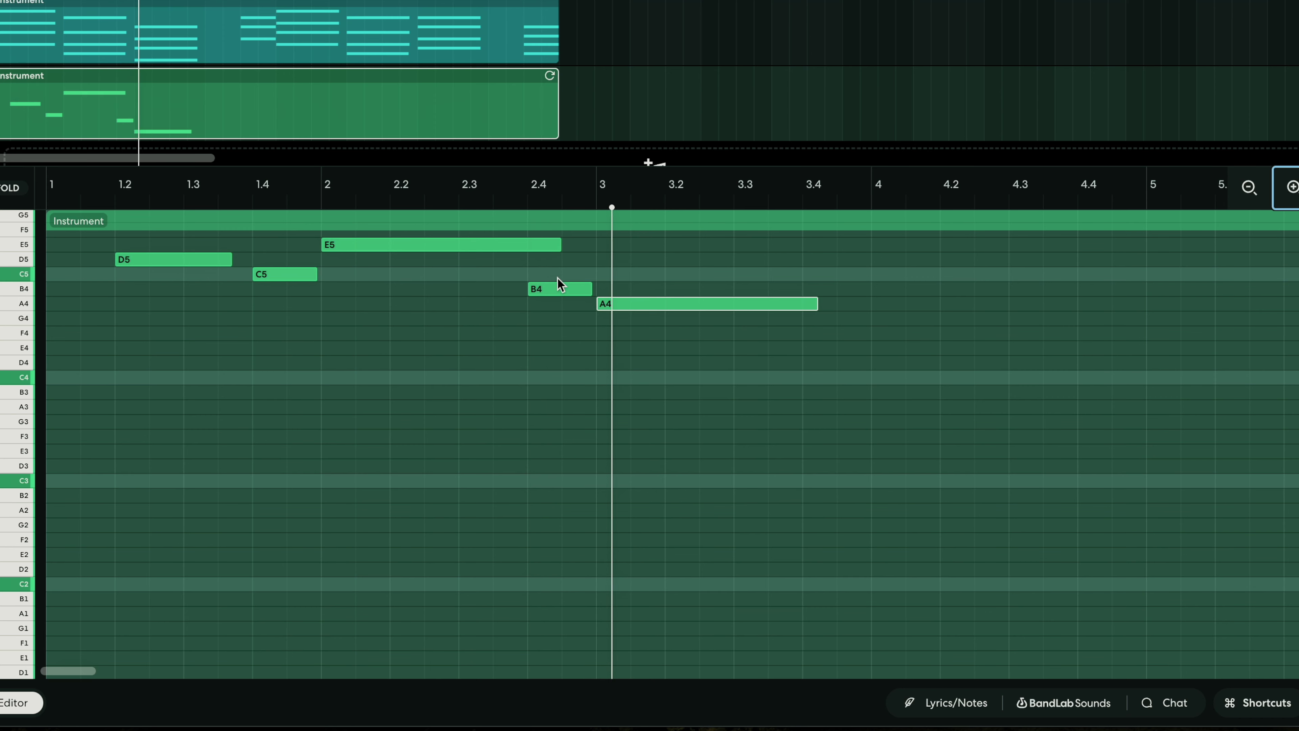
pyautogui.moveTo(560, 245); pyautogui.dragTo(526, 263)
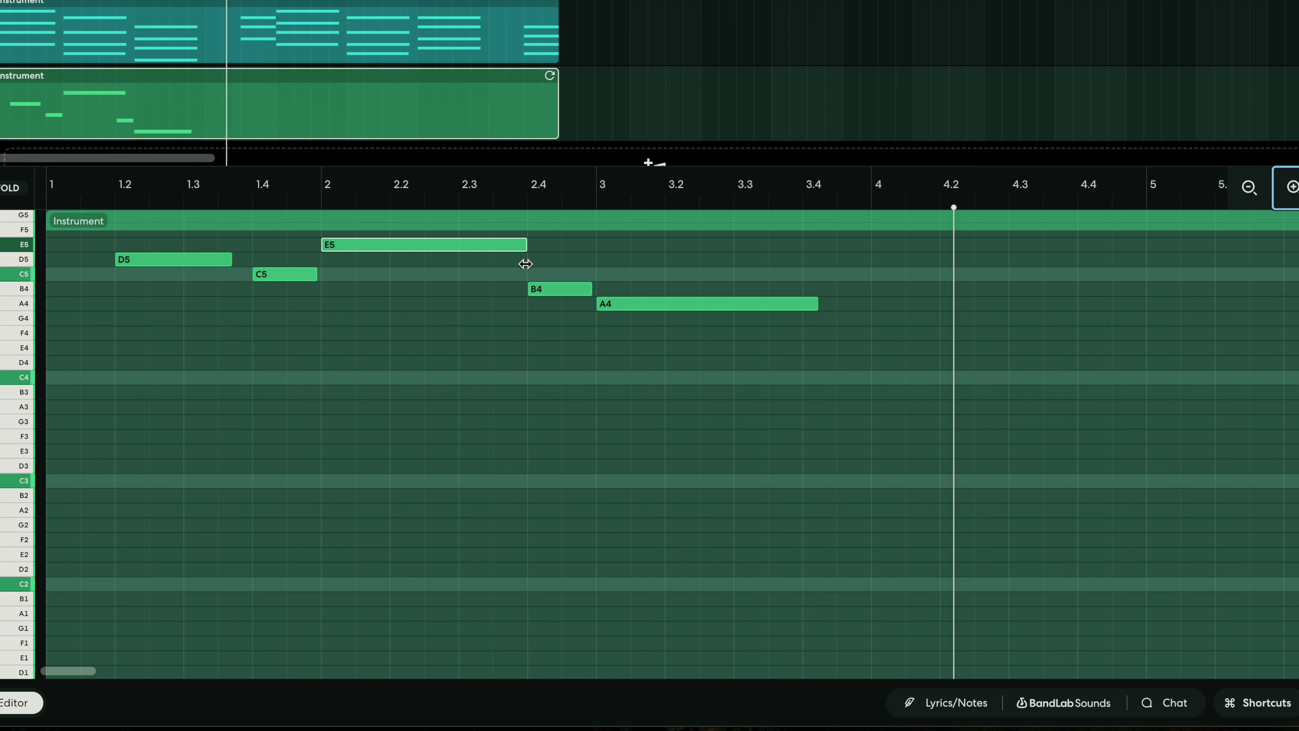
pyautogui.press('space')
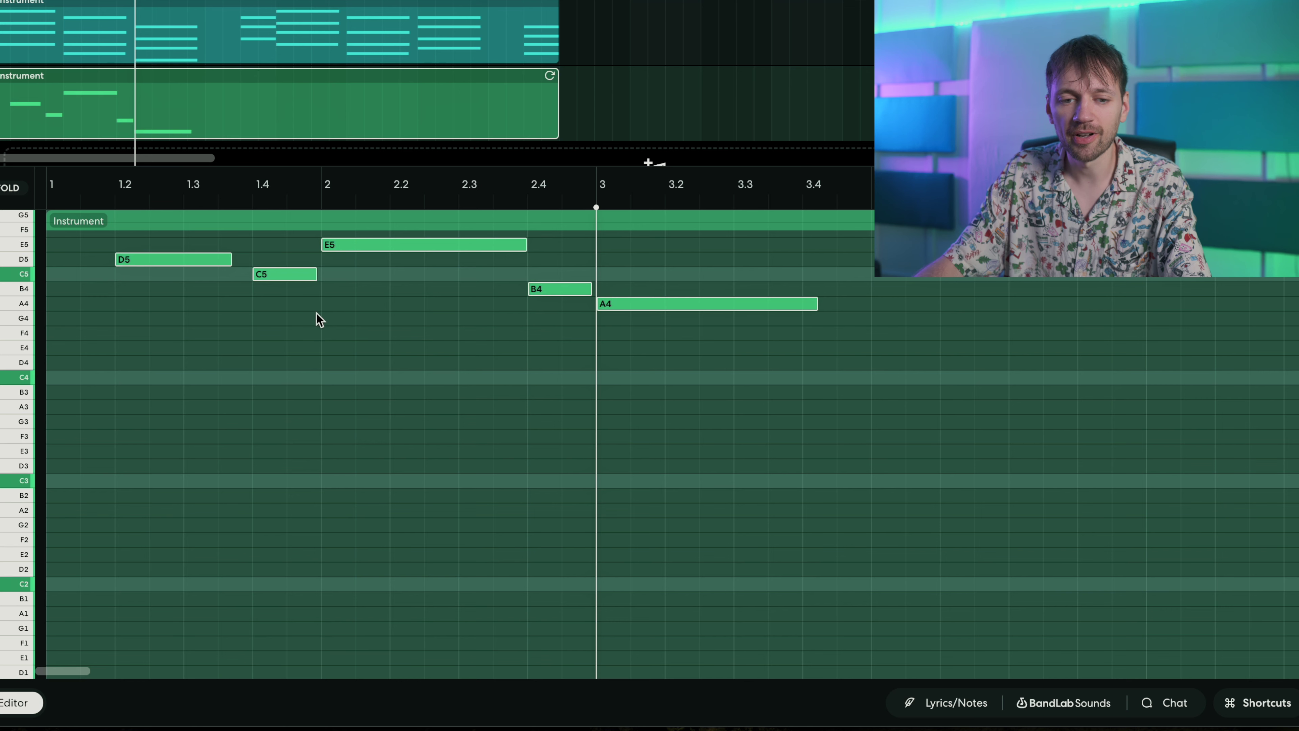
# Step: Paste a copy of the five-note phrase at bar 5 and play the lead back
pyautogui.press('space')
pyautogui.press('space')
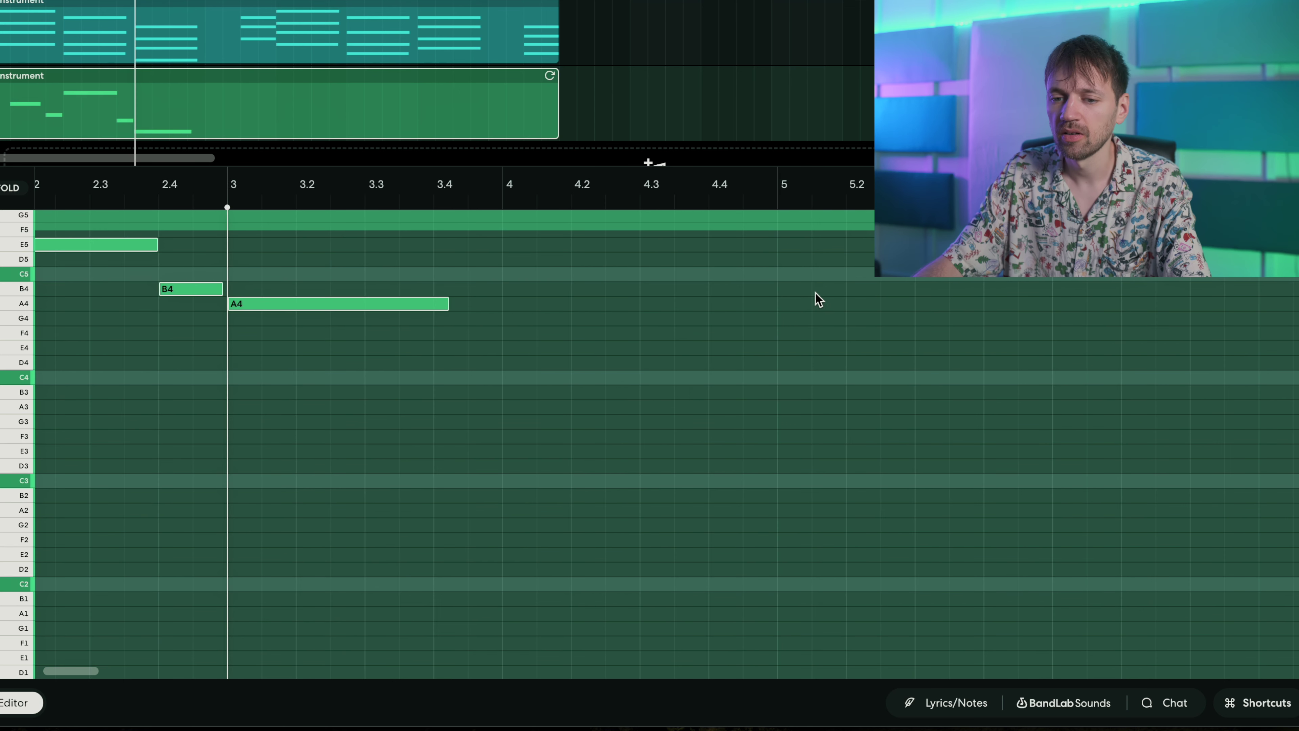
pyautogui.click(845, 195)
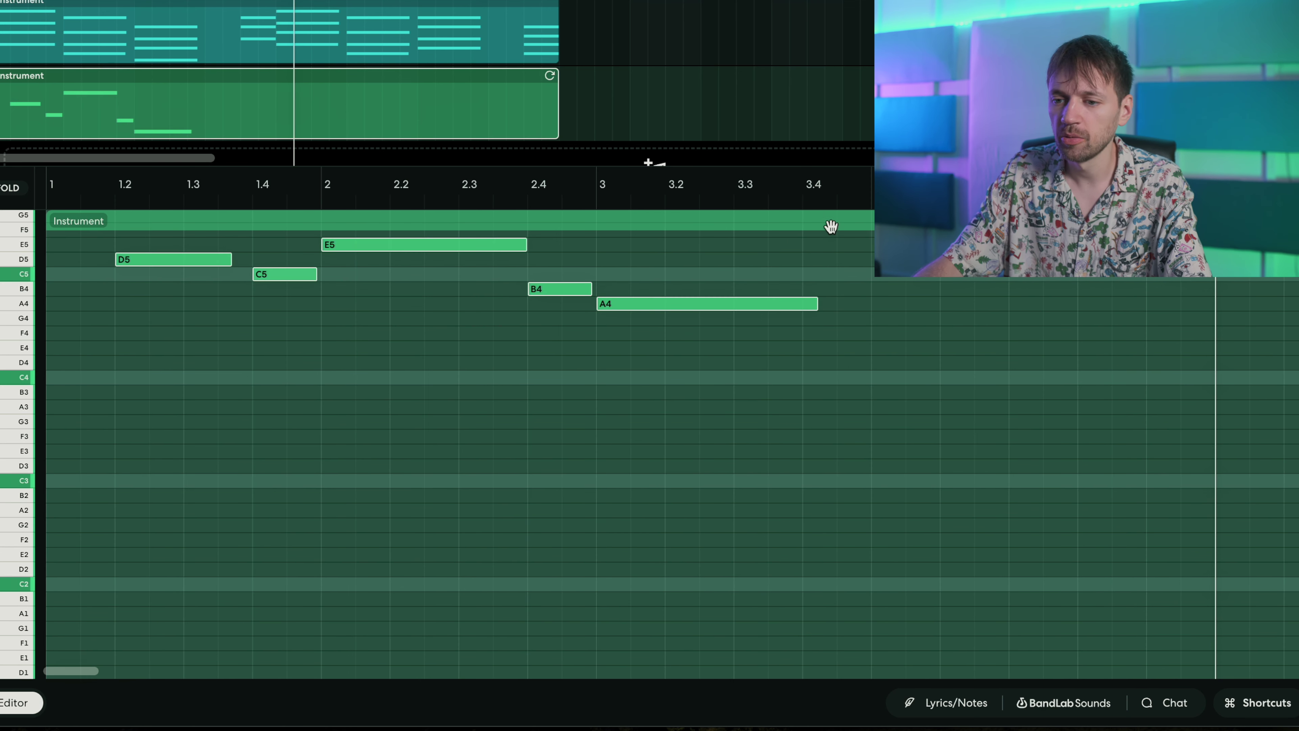
pyautogui.hscroll(4, 829, 234)
pyautogui.press('super+v')
pyautogui.press('space')
pyautogui.hscroll(9, 844, 419)
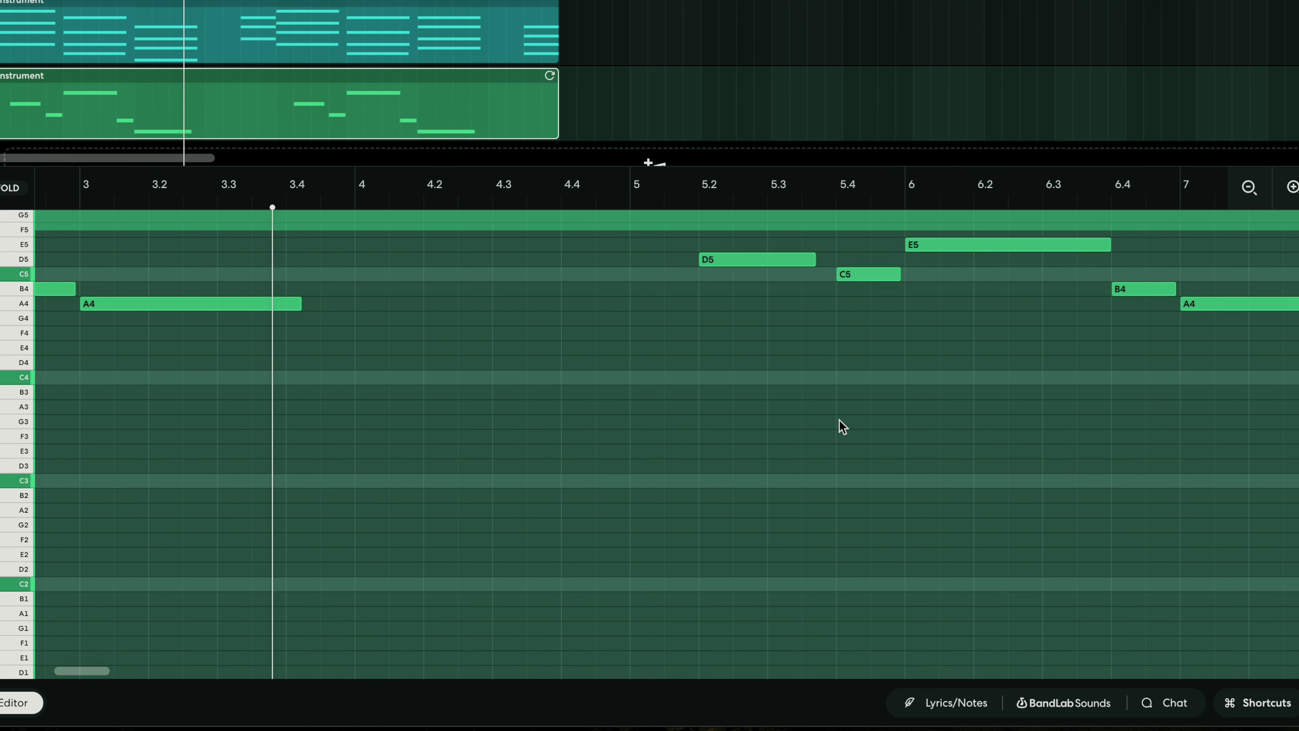
pyautogui.hscroll(9, 838, 422)
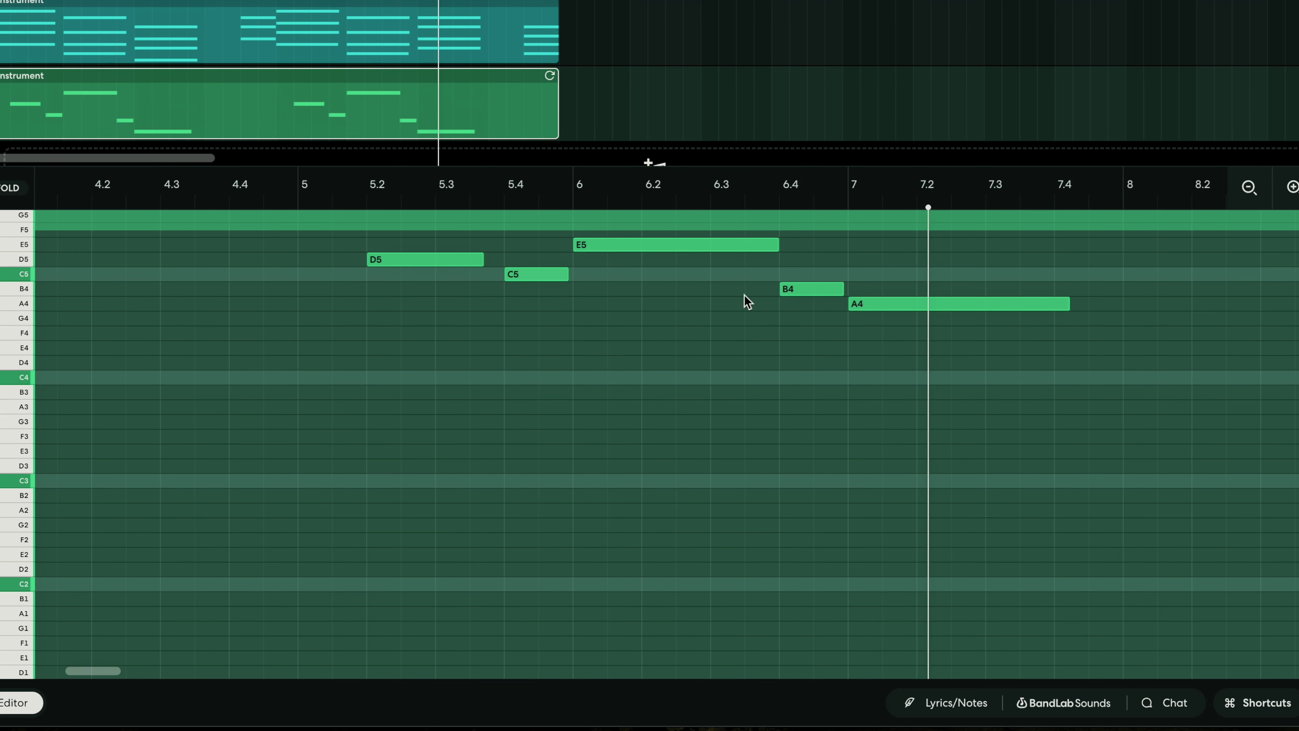
pyautogui.scroll(8, 939, 490)
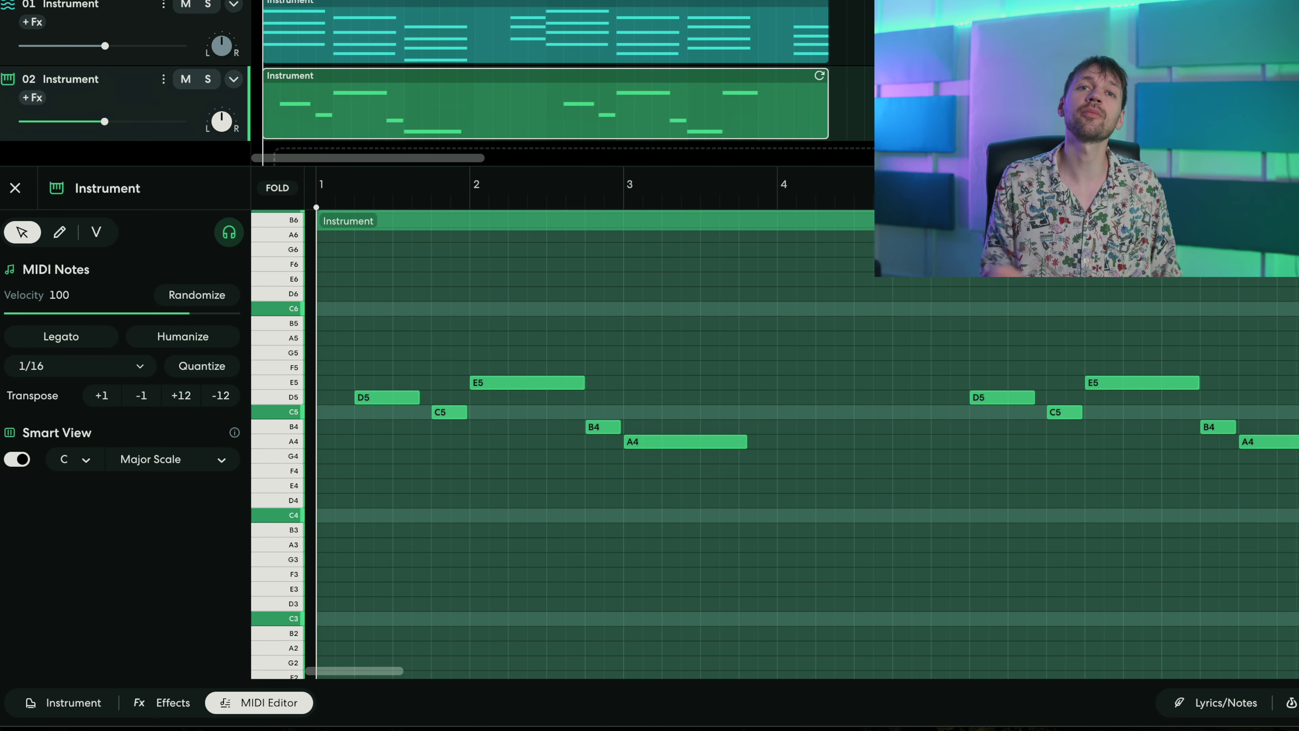
pyautogui.press('space')
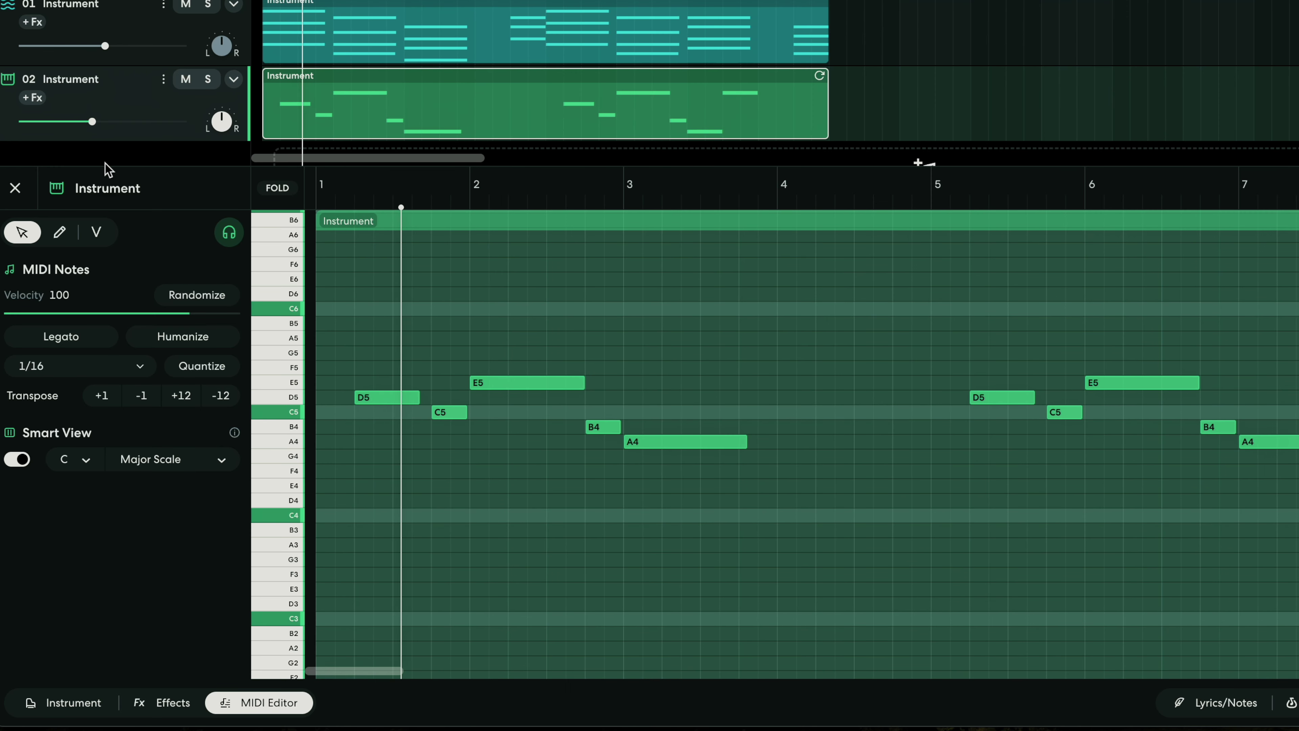
# Step: Lower the lead track's volume to -7.6 dB
pyautogui.moveTo(92, 118); pyautogui.dragTo(99, 121)
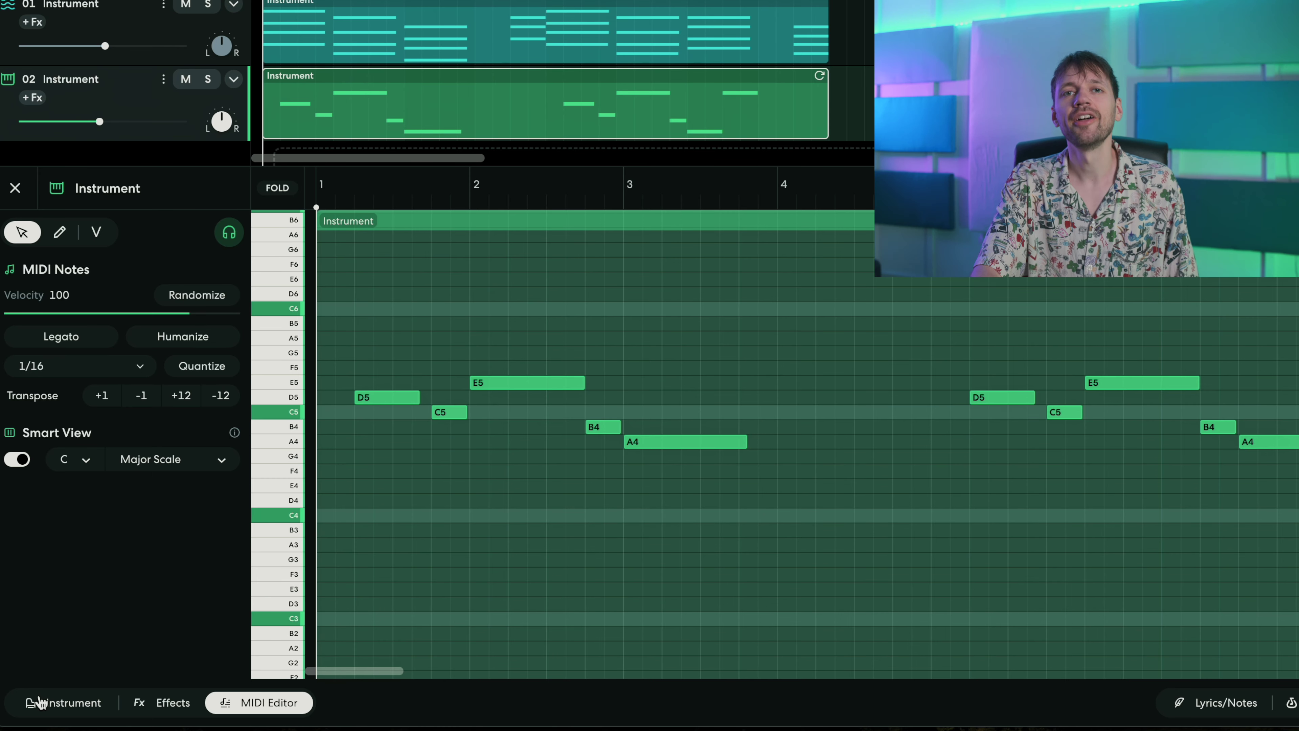
pyautogui.click(41, 702)
pyautogui.click(84, 702)
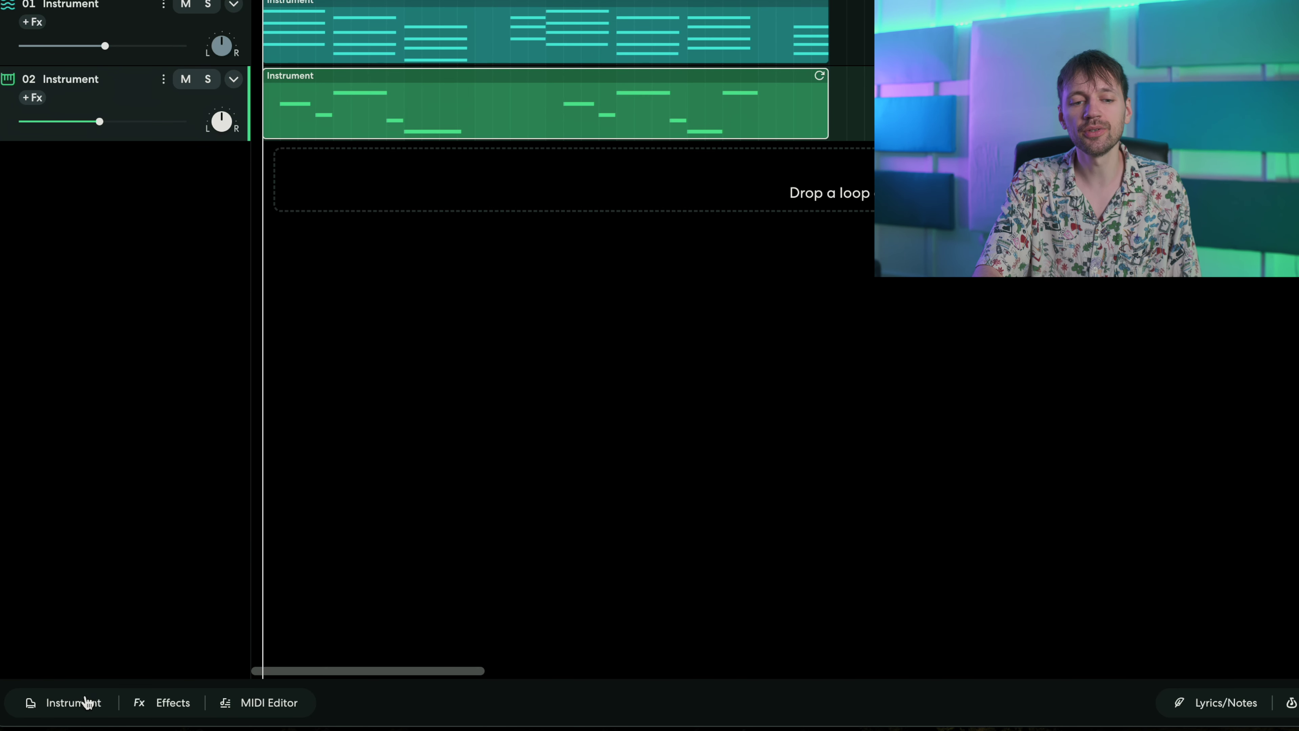
# Step: Add Univerb to track 02, set its type to Atrium and mix to about 42%
pyautogui.click(155, 711)
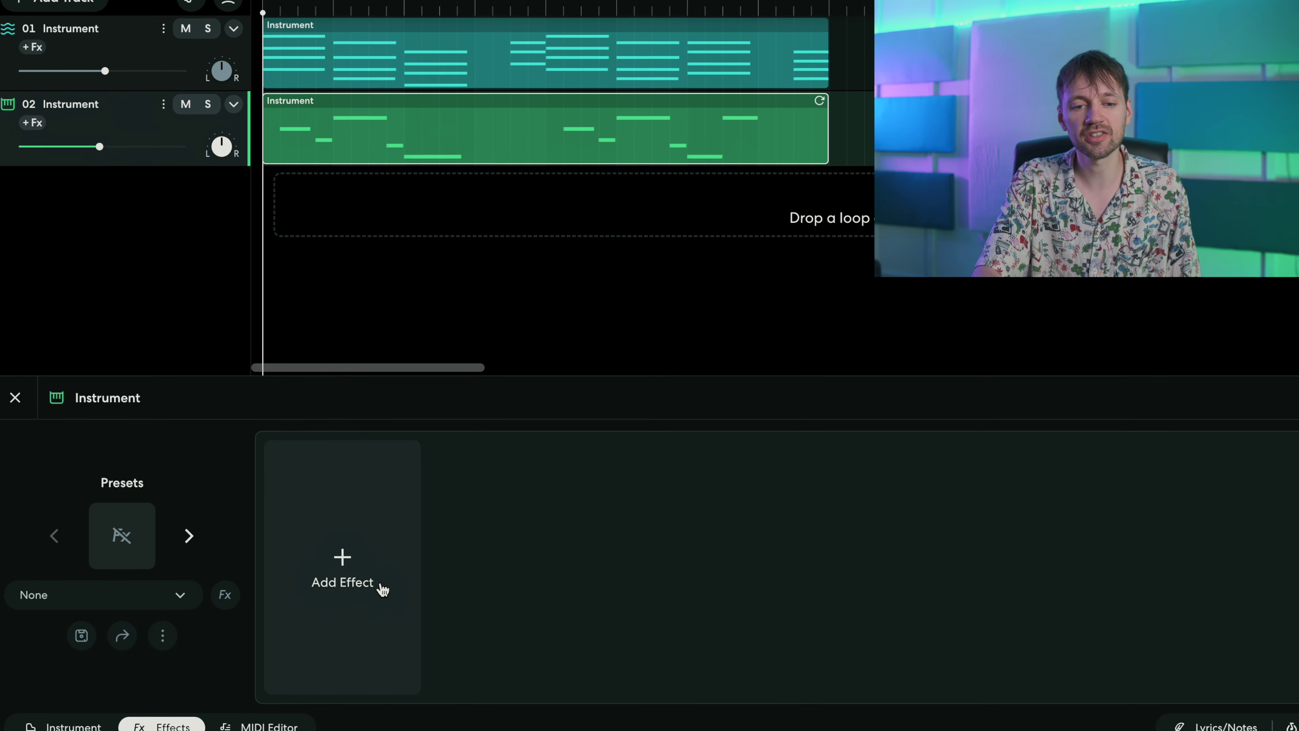
pyautogui.click(363, 558)
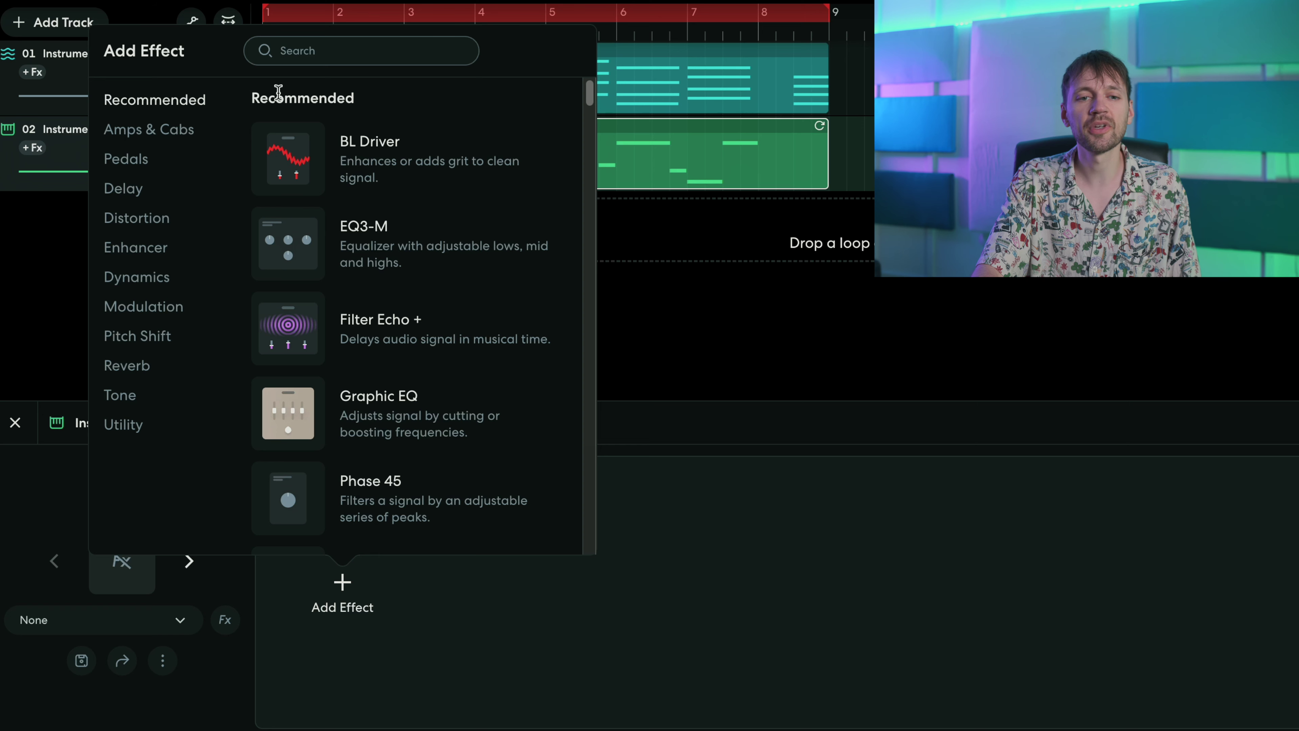
pyautogui.scroll(-2, 380, 292)
pyautogui.scroll(2, 380, 293)
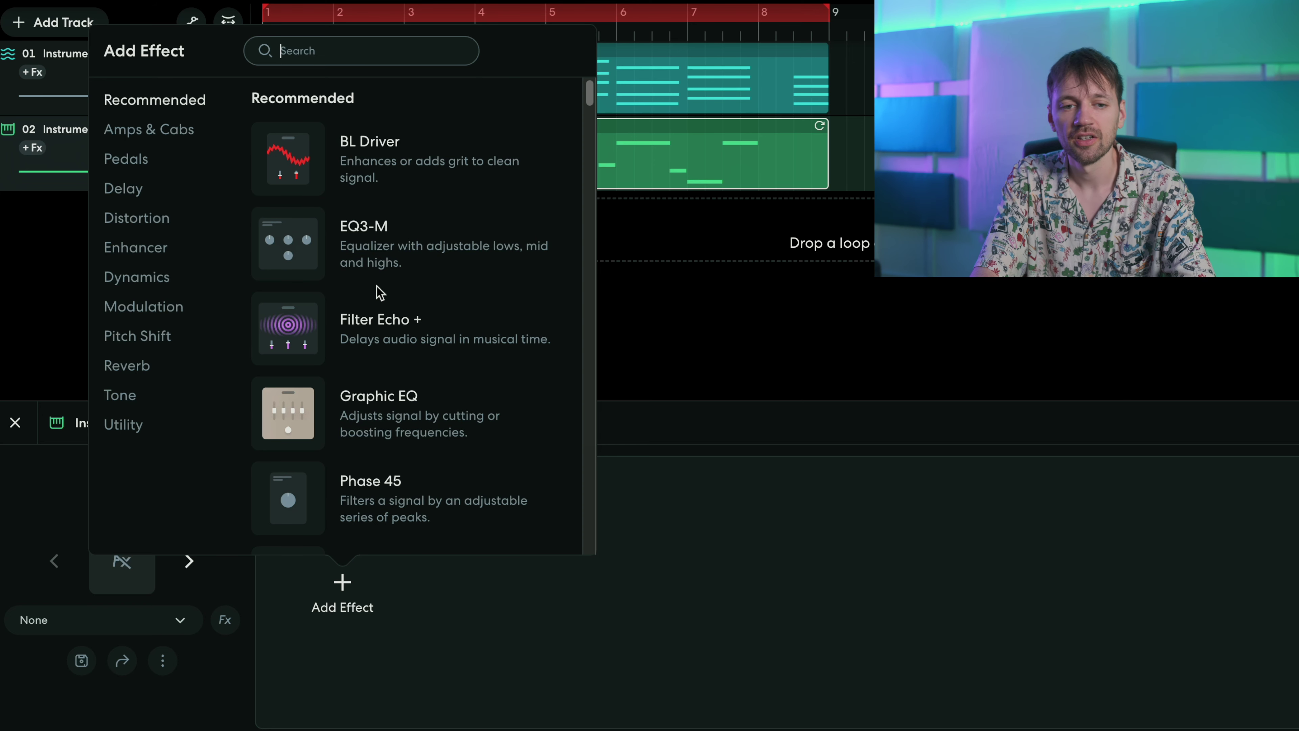
pyautogui.write('verb')
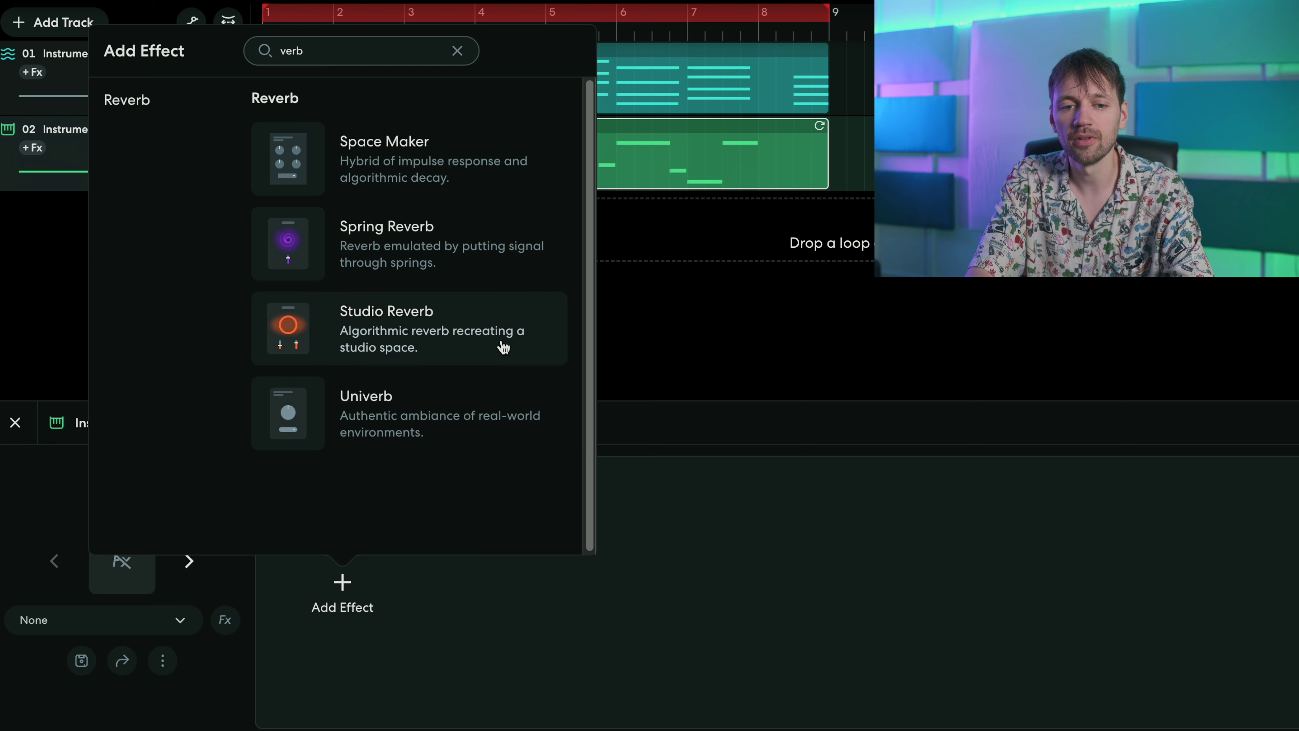
pyautogui.click(390, 387)
pyautogui.press('space')
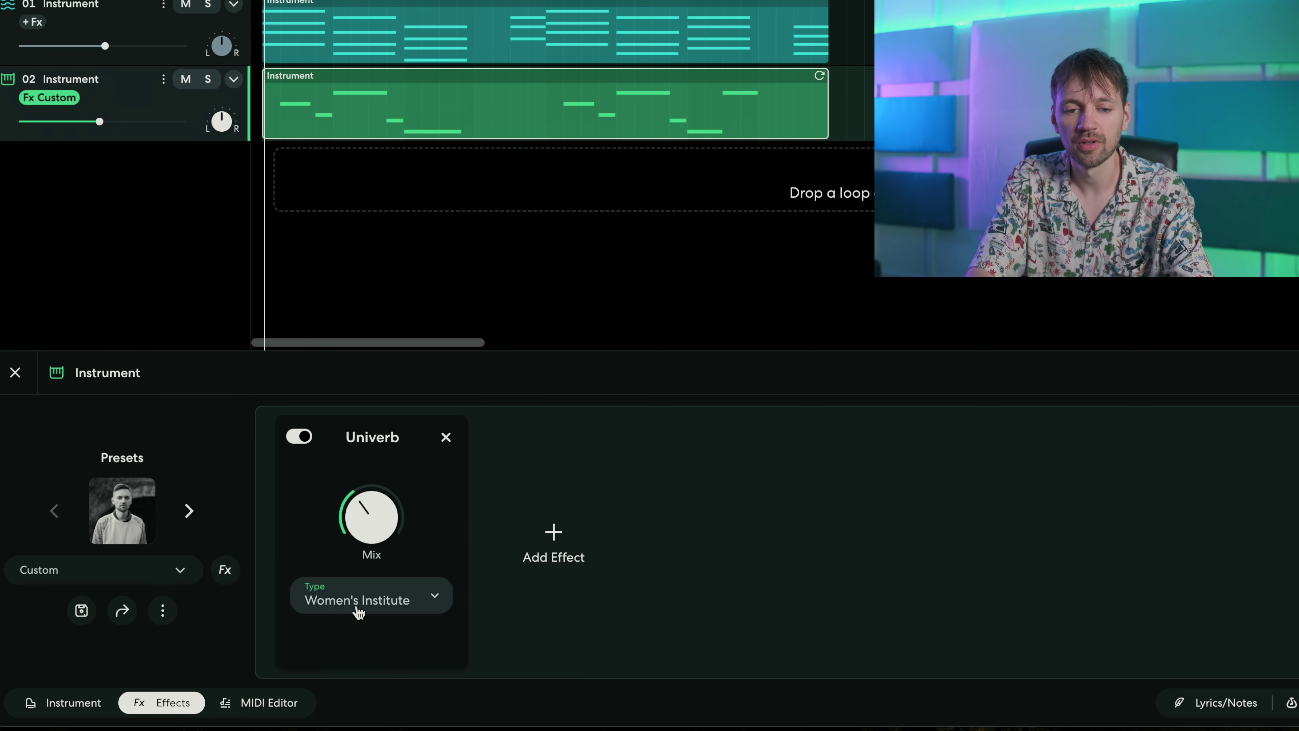
pyautogui.moveTo(375, 575); pyautogui.dragTo(375, 566)
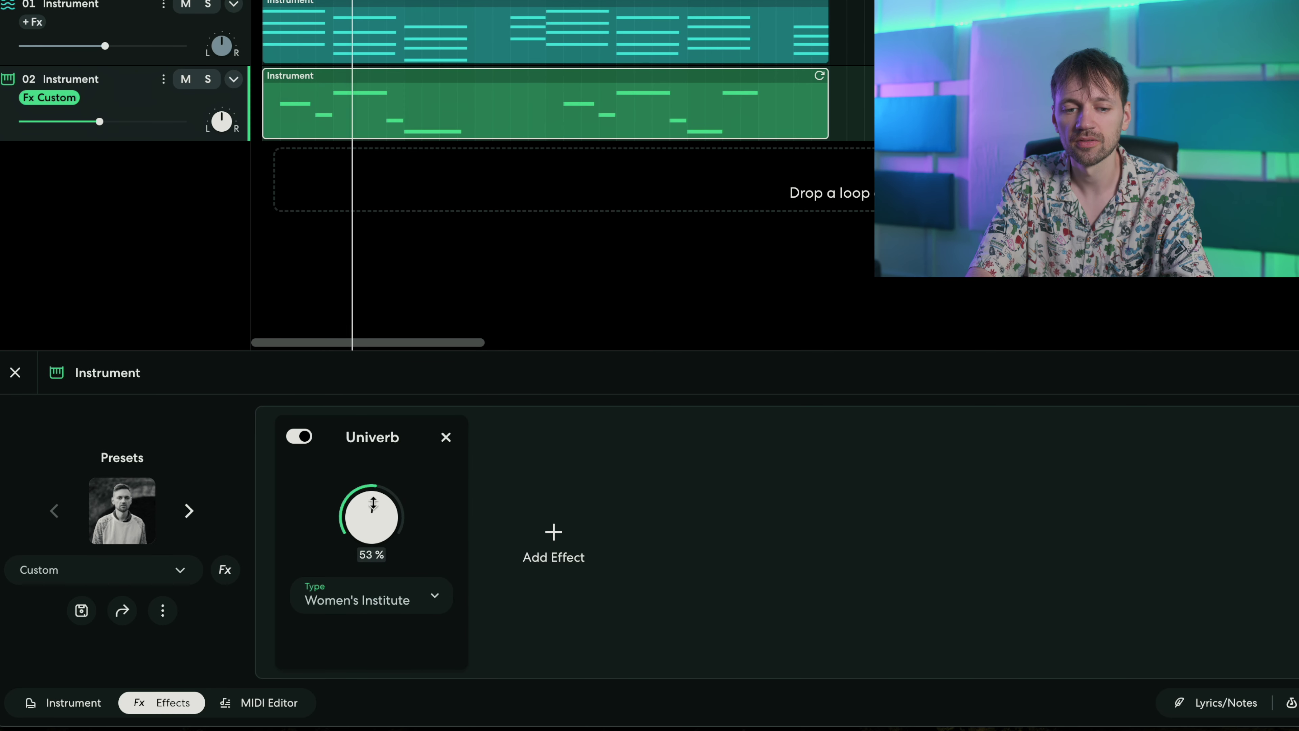
pyautogui.click(369, 596)
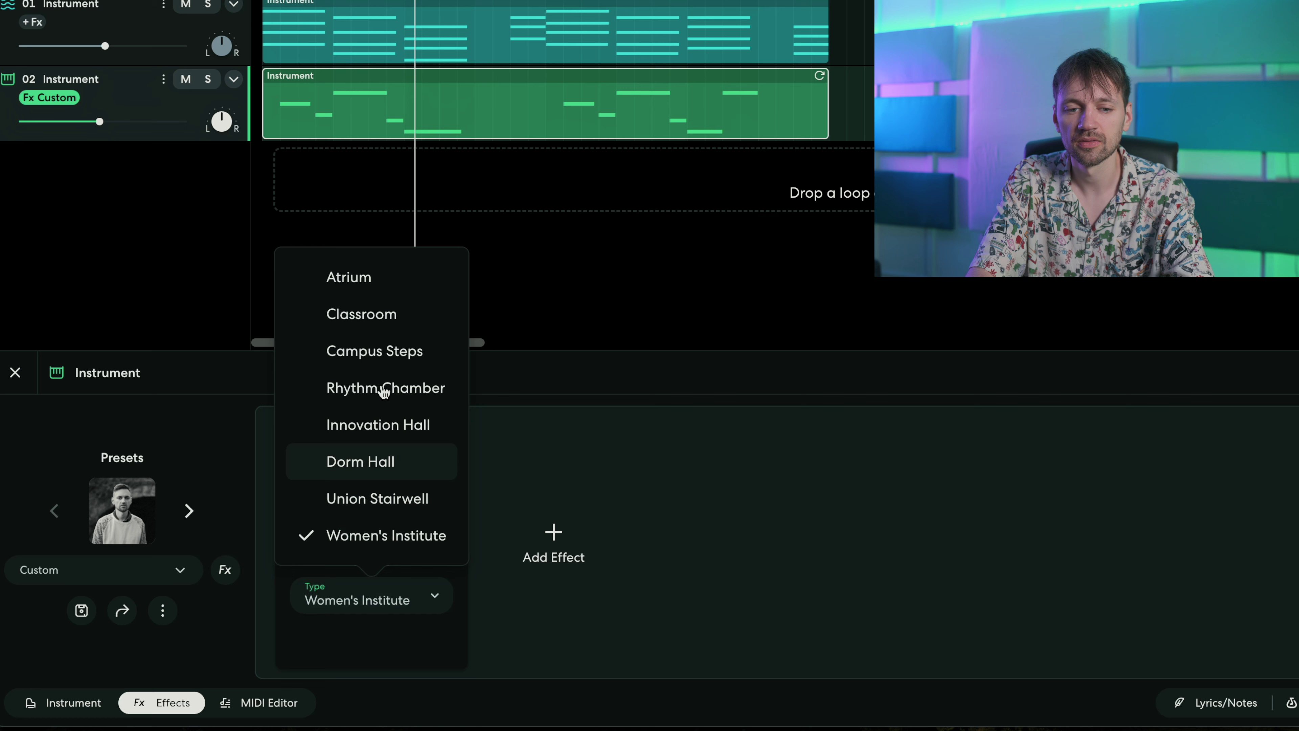
pyautogui.click(373, 276)
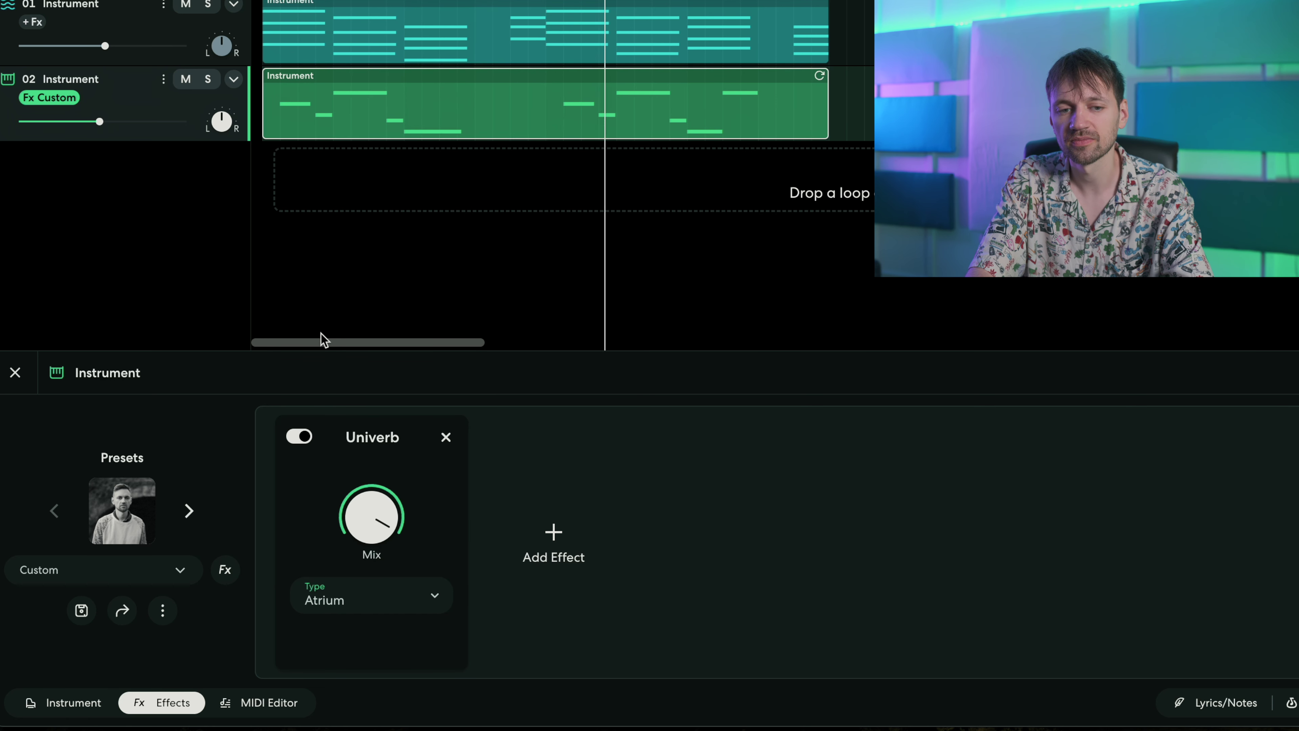
pyautogui.moveTo(349, 526); pyautogui.dragTo(354, 687)
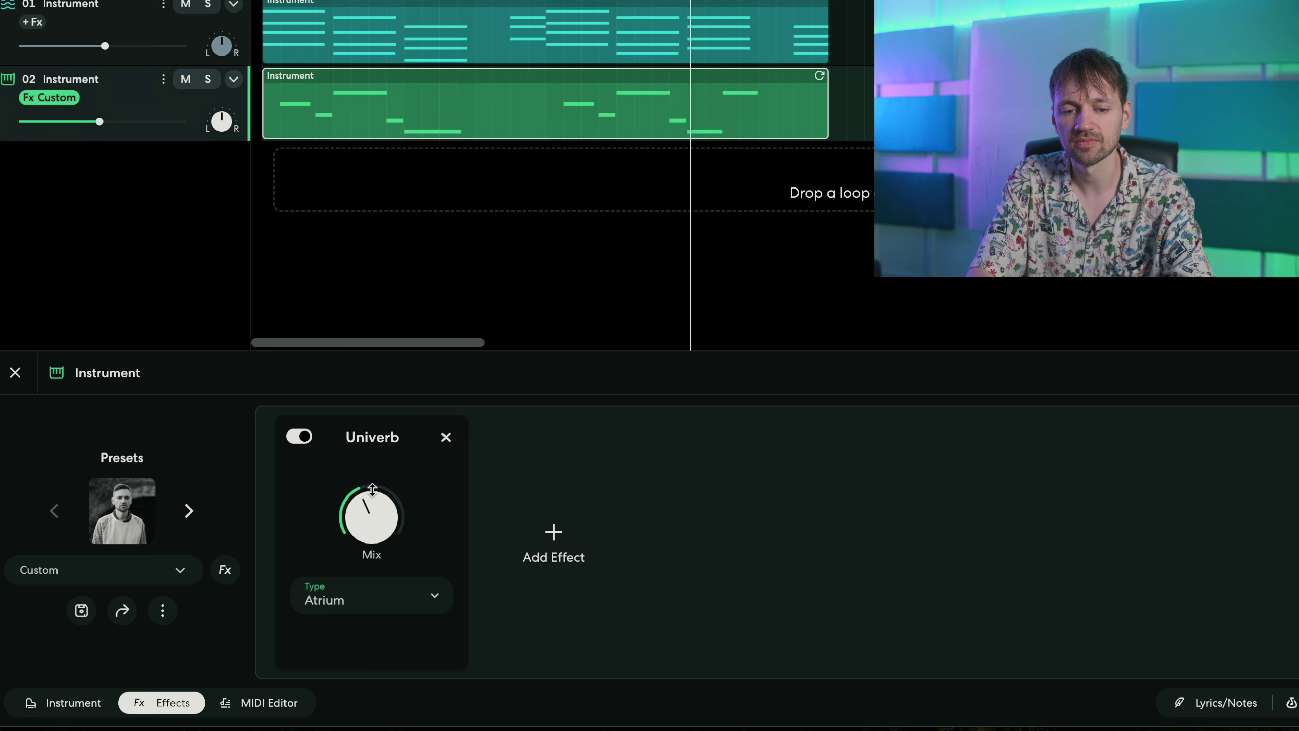
# Step: Add Filter Echo + from Delay with 47% feedback, 2730 Hz cutoff and 28% mix
pyautogui.click(487, 503)
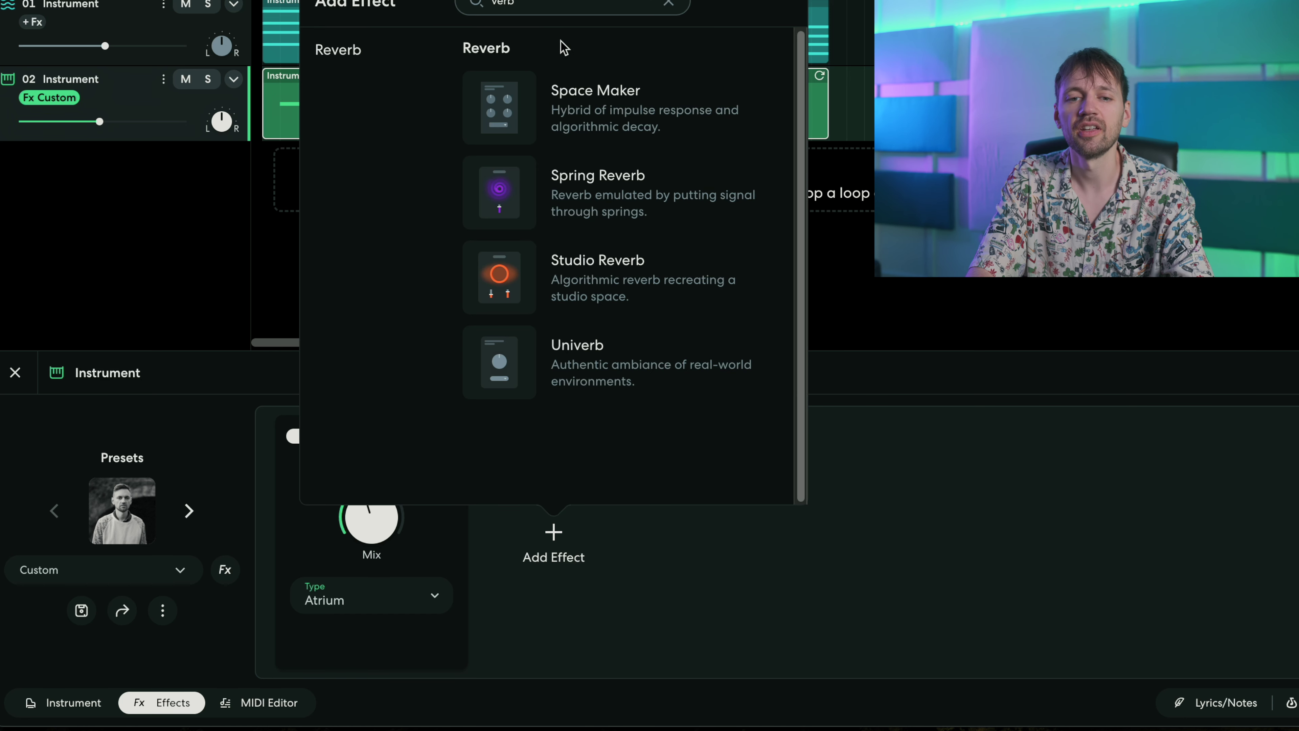
pyautogui.press('super+a')
pyautogui.write('de')
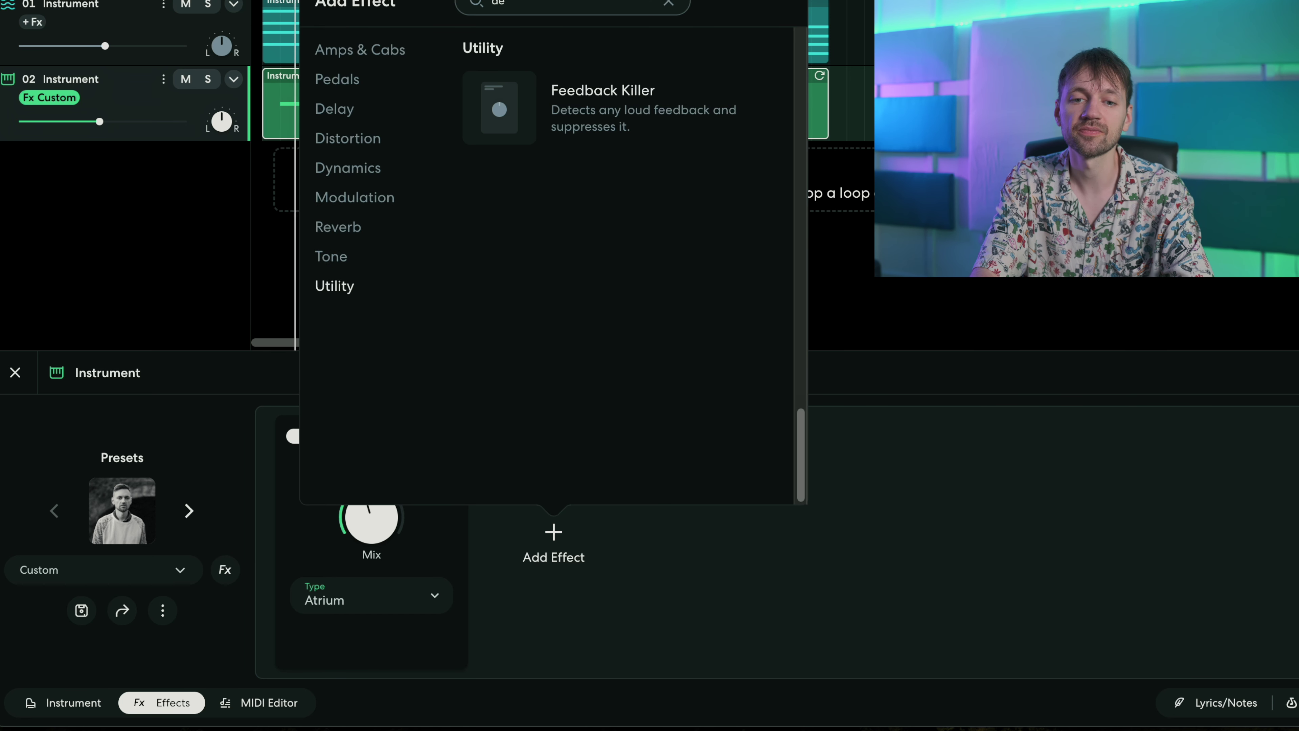
pyautogui.press('BackSpace')
pyautogui.press('BackSpace')
pyautogui.click(361, 137)
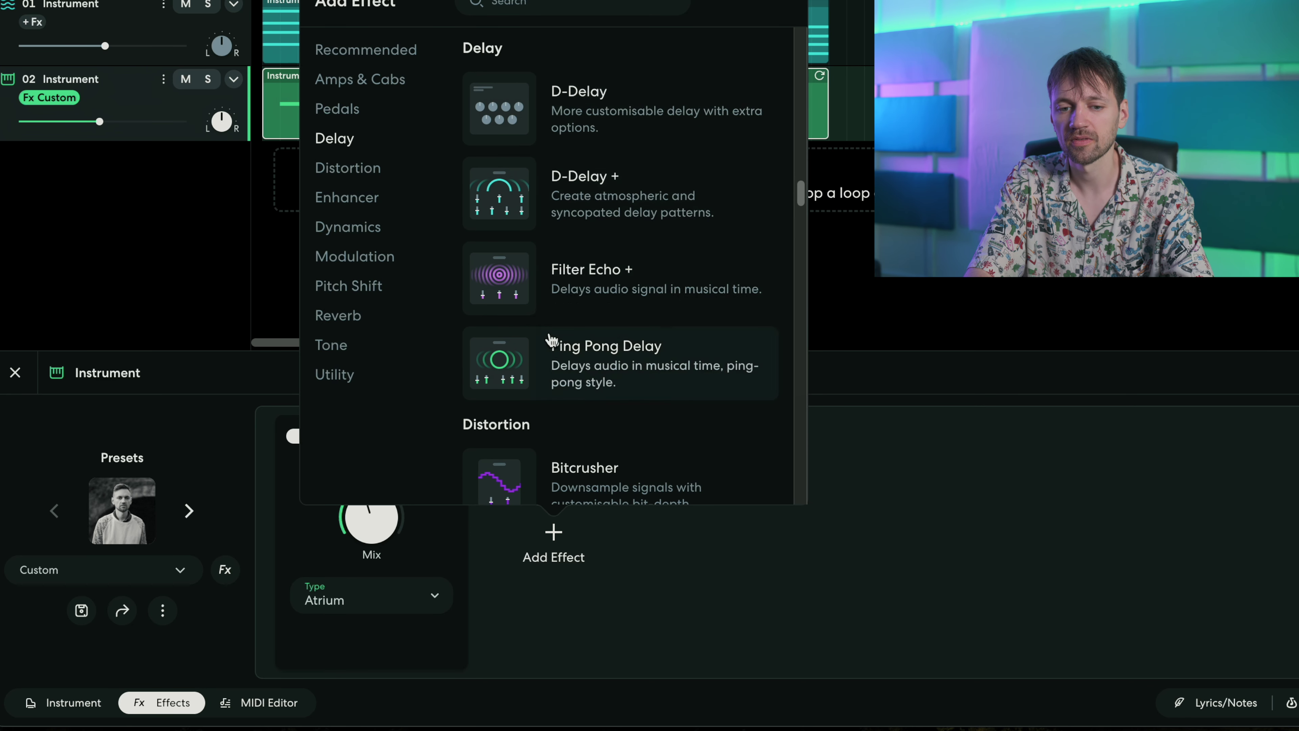
pyautogui.click(492, 298)
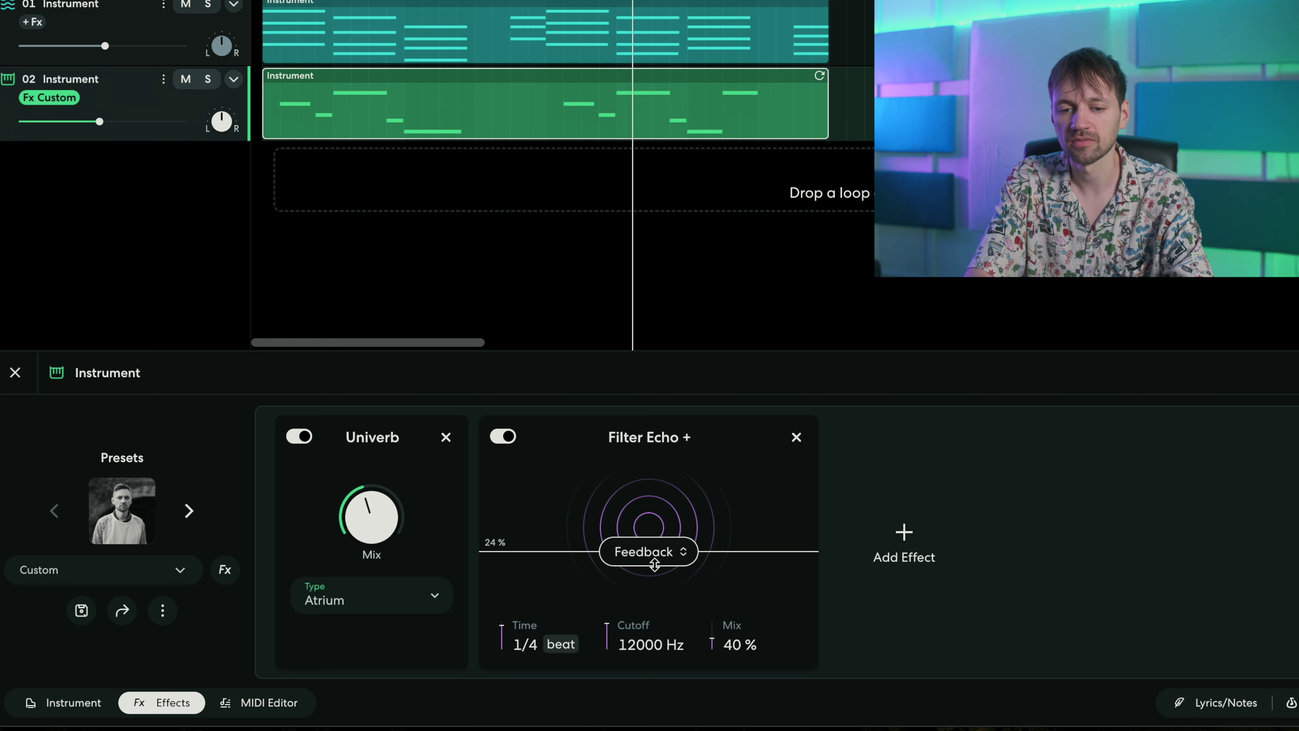
pyautogui.moveTo(654, 564); pyautogui.dragTo(652, 533)
pyautogui.moveTo(647, 644); pyautogui.dragTo(644, 675)
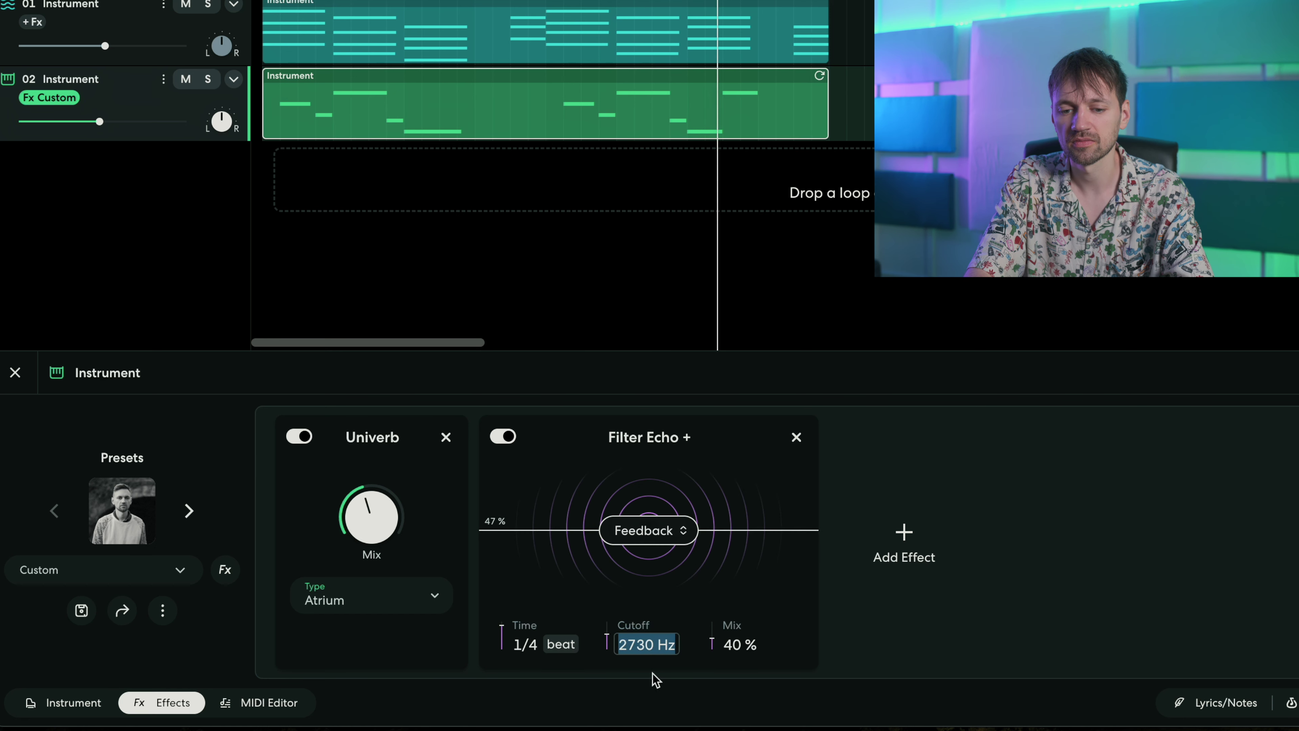
pyautogui.click(534, 646)
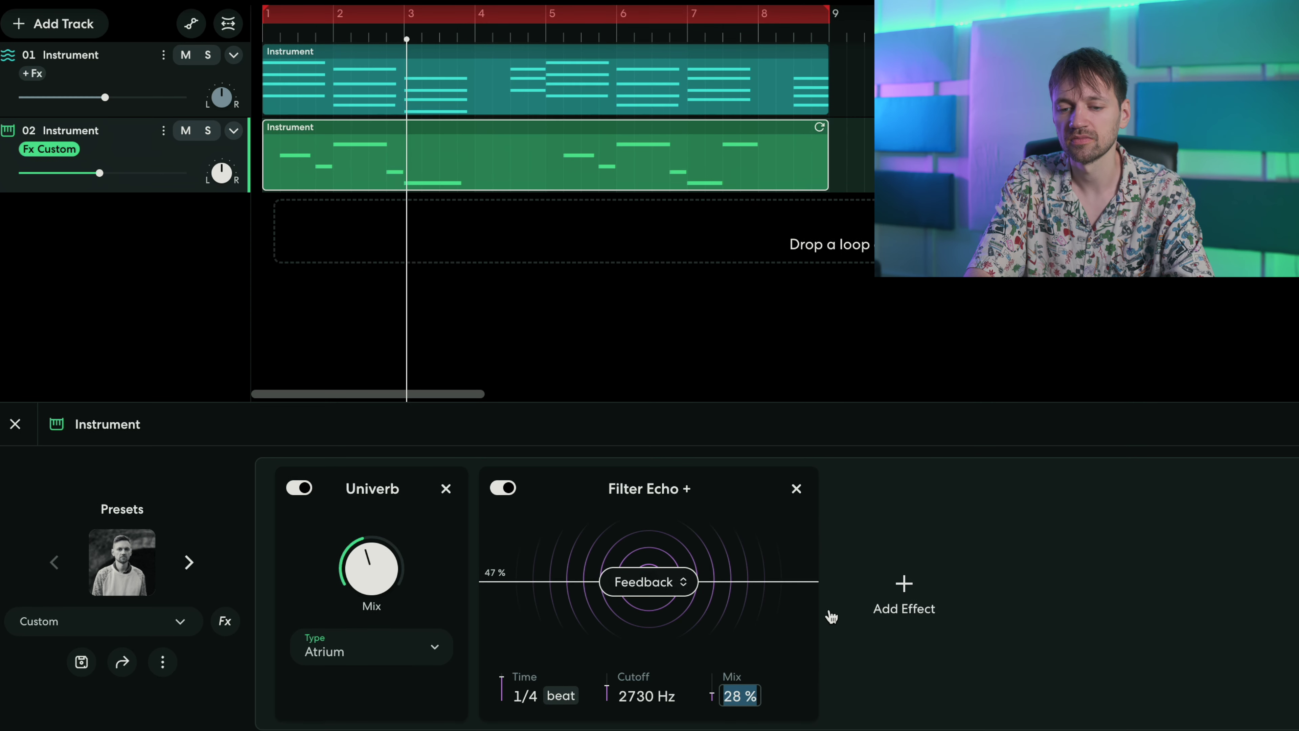
# Step: Add a Tape Simulator after the echo, found by searching 'tap'
pyautogui.click(904, 588)
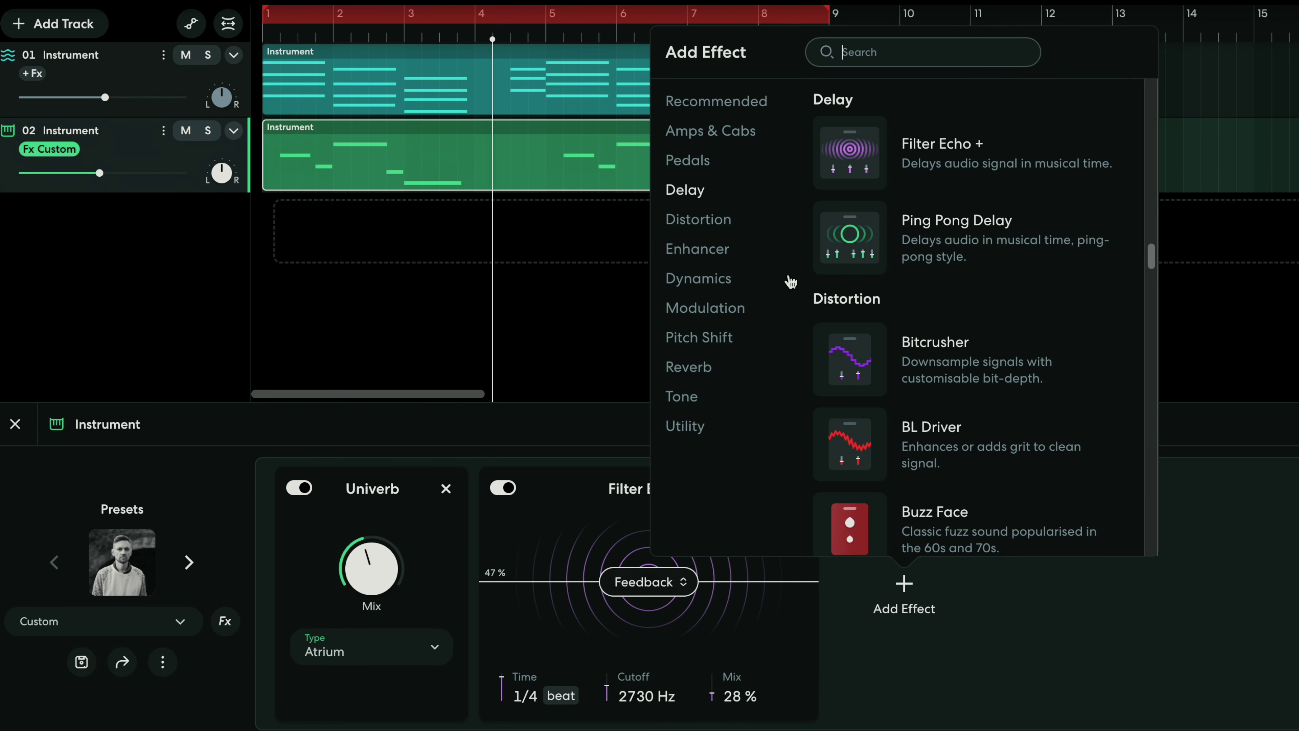
pyautogui.write('tap')
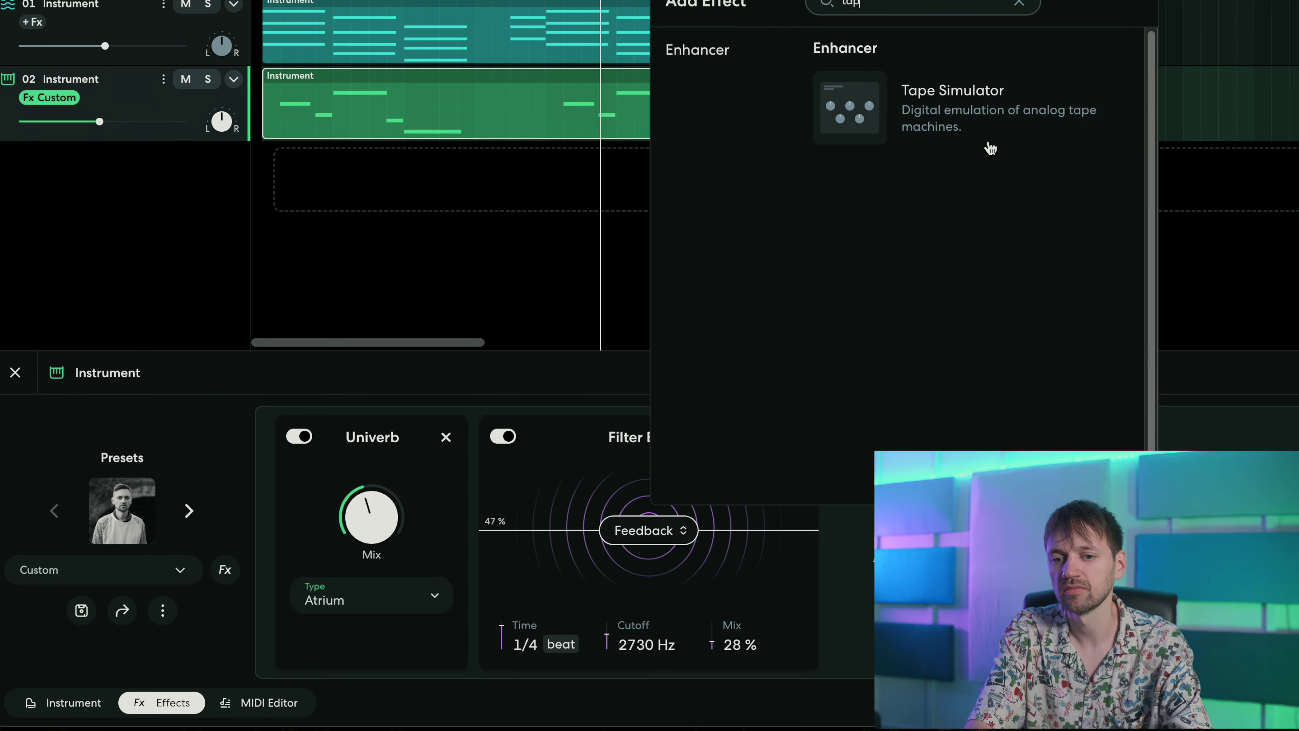
pyautogui.click(989, 141)
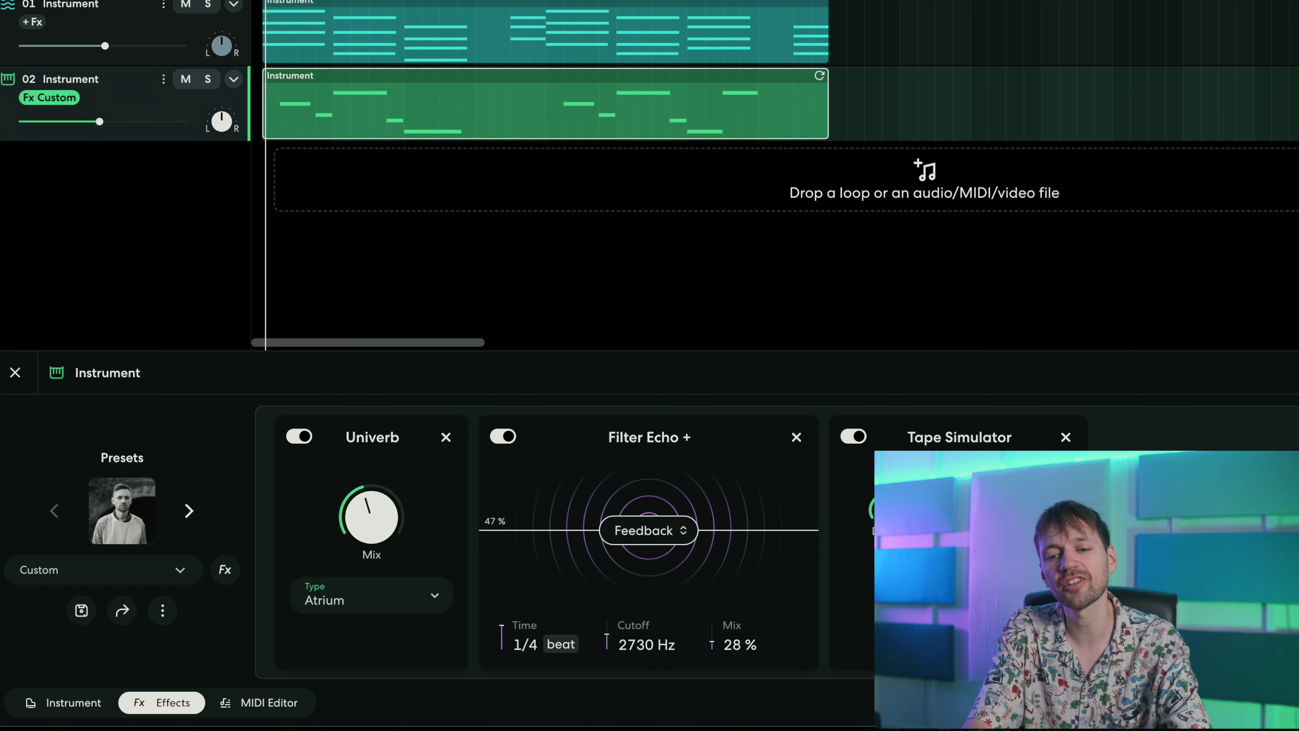
# Step: Raise Tape Simulator's flutter and bias, and move it to the first chain slot
pyautogui.moveTo(881, 506)
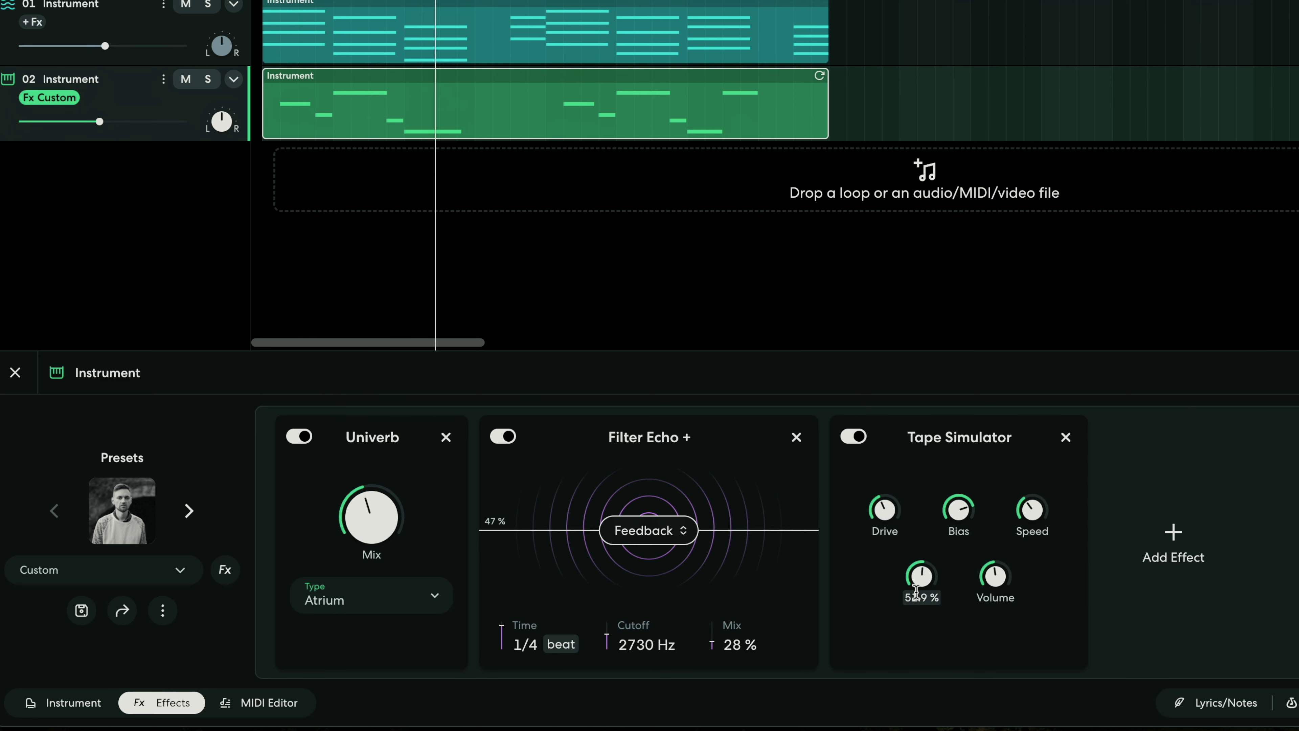
pyautogui.moveTo(931, 571); pyautogui.dragTo(928, 580)
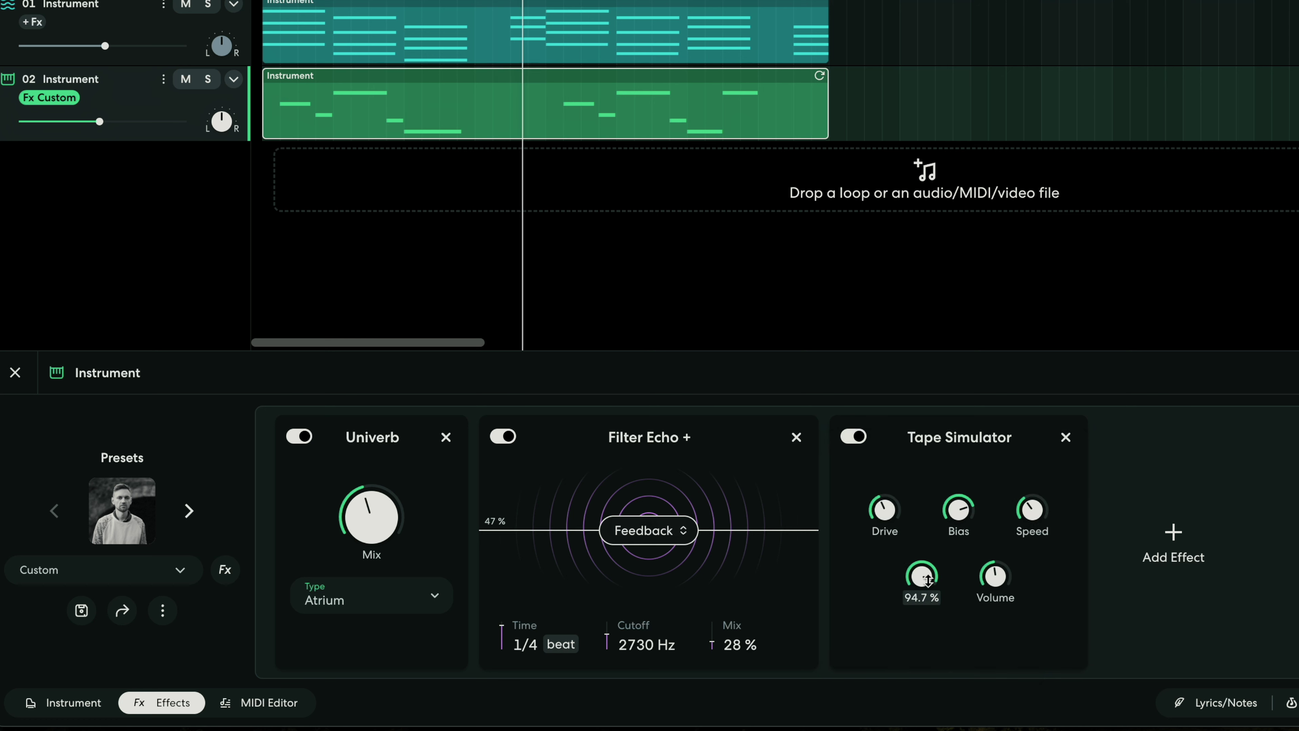
pyautogui.moveTo(965, 518); pyautogui.dragTo(965, 507)
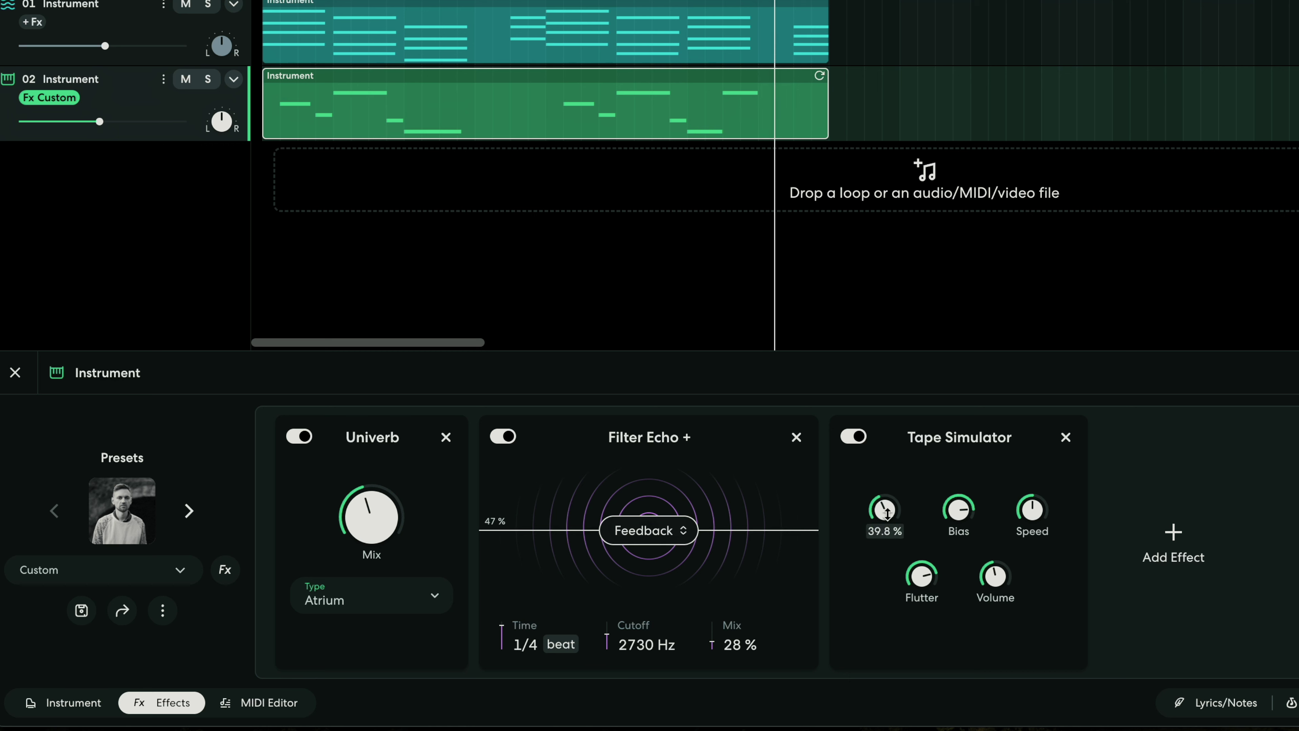
pyautogui.moveTo(913, 489); pyautogui.dragTo(341, 485)
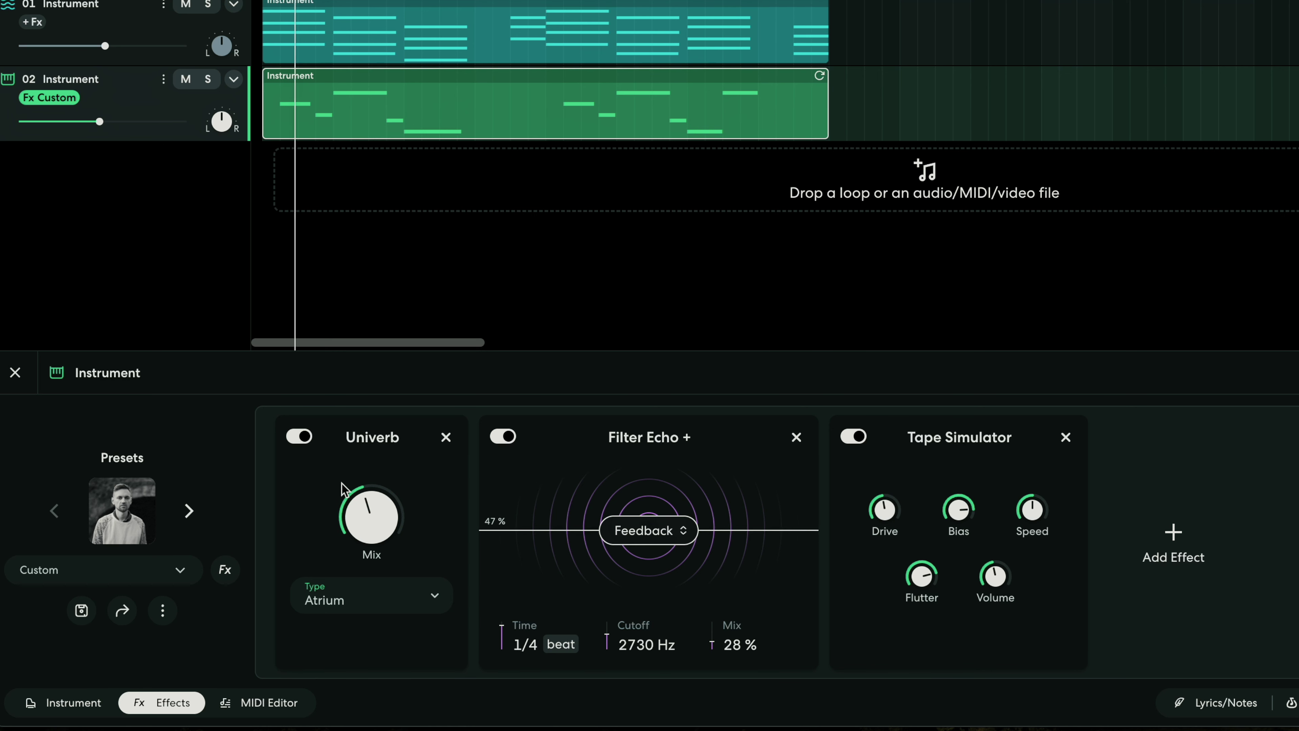
pyautogui.moveTo(832, 449); pyautogui.dragTo(307, 447)
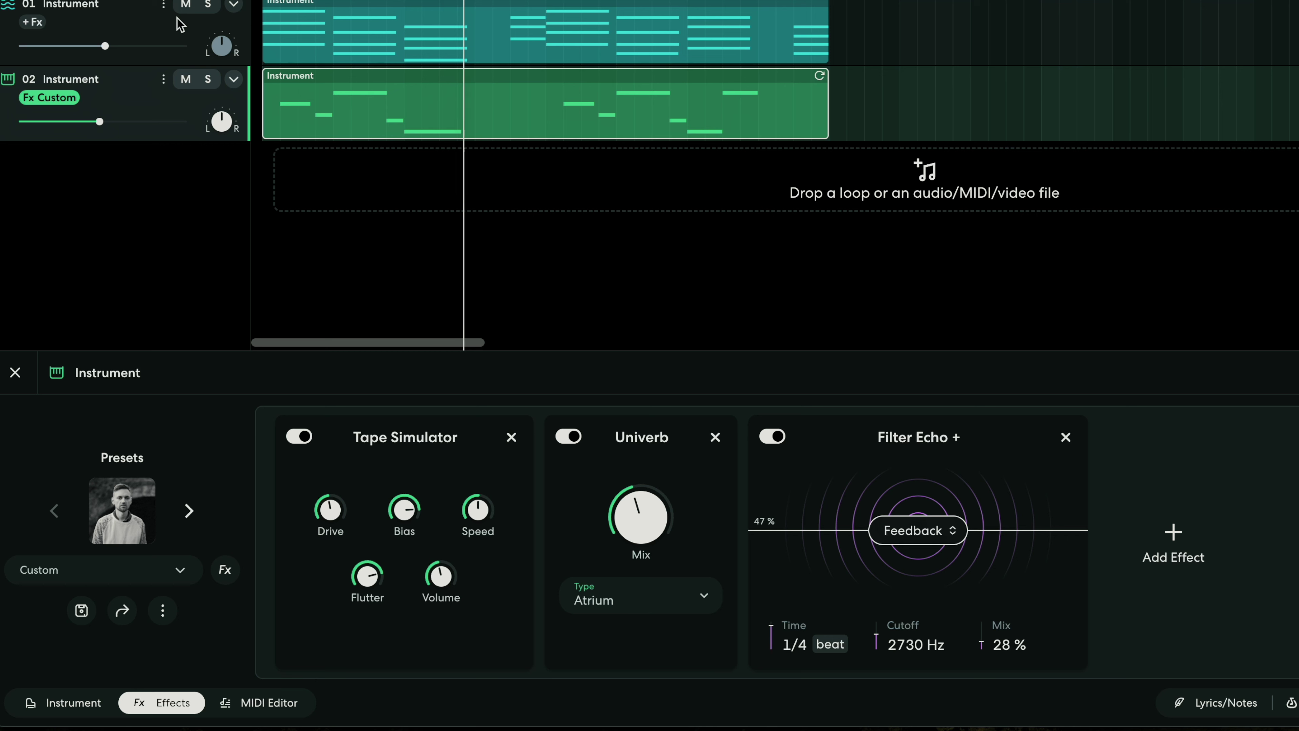
# Step: Retune Filter Echo + to 1661 Hz cutoff, 21% mix and 1/8 beat time
pyautogui.moveTo(377, 591)
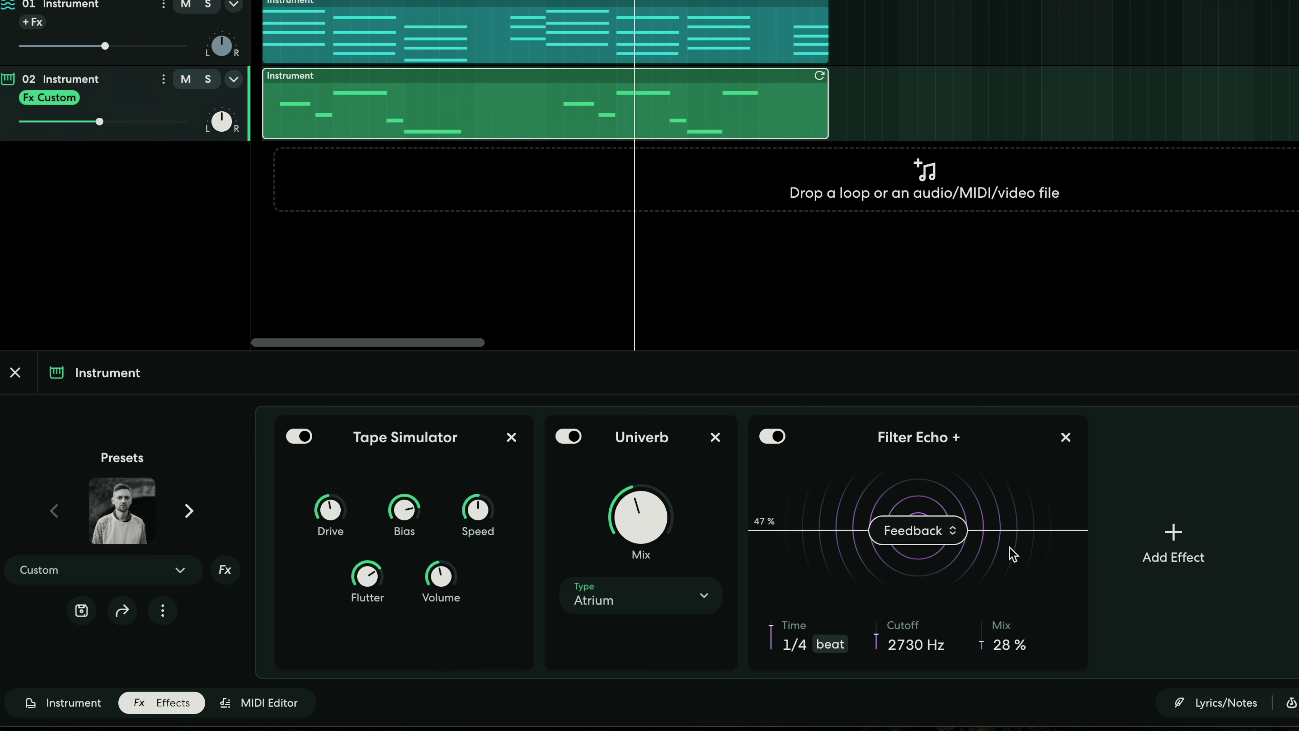
pyautogui.moveTo(922, 647); pyautogui.dragTo(921, 657)
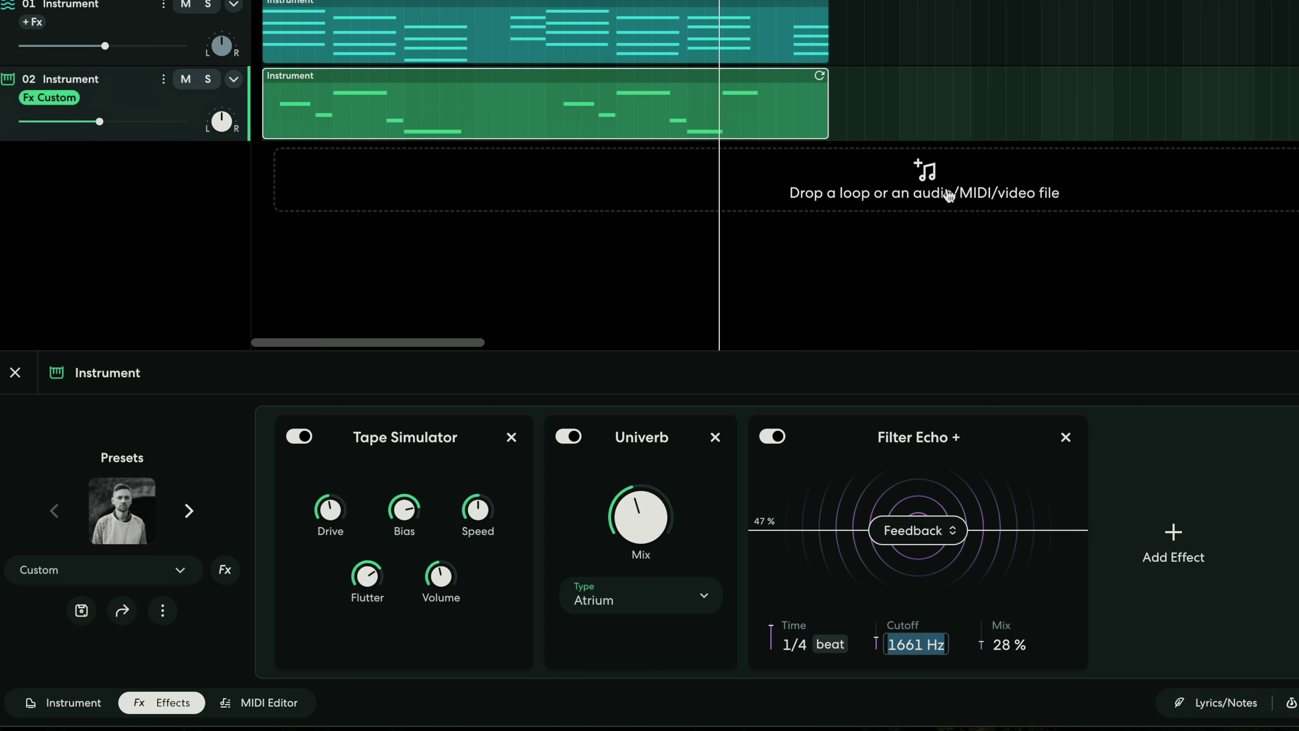
pyautogui.moveTo(1005, 658); pyautogui.dragTo(1005, 664)
pyautogui.moveTo(799, 636); pyautogui.dragTo(798, 669)
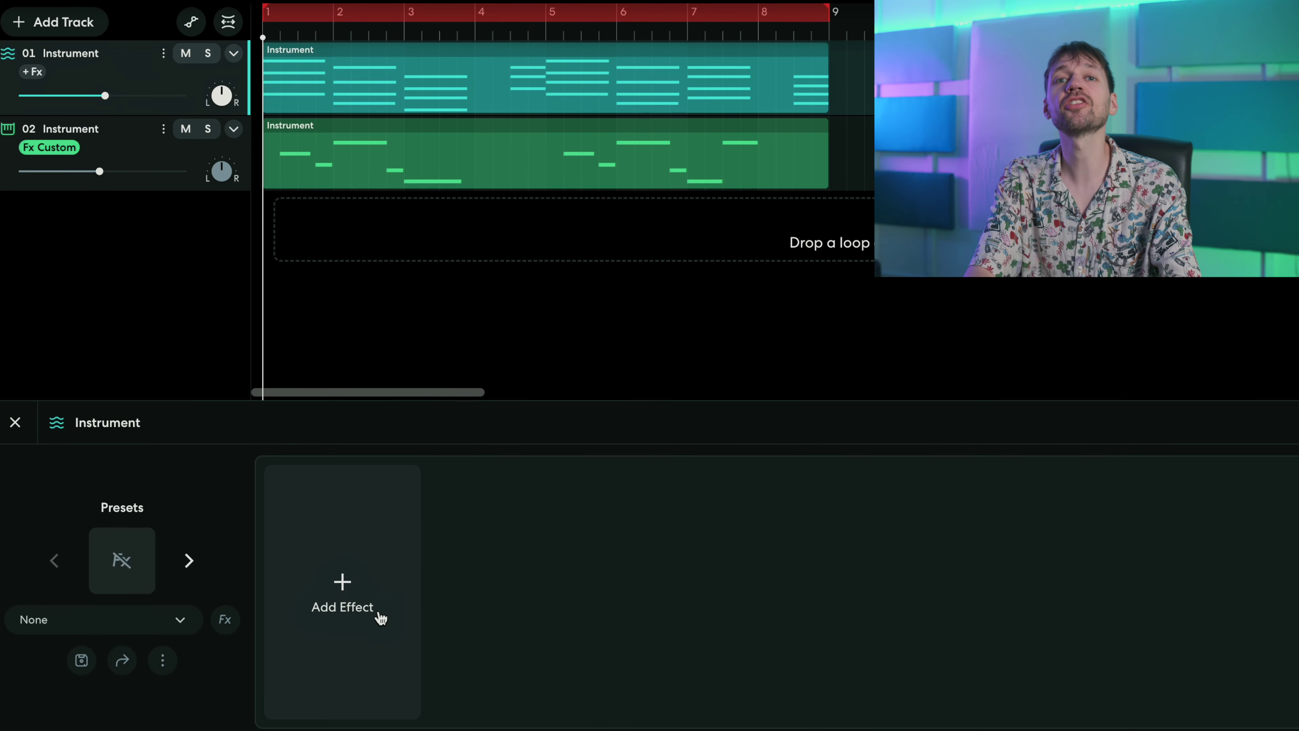
pyautogui.click(377, 615)
# Step: Add Tape Simulator to the pad track (track 01) and play to hear it
pyautogui.write('tap')
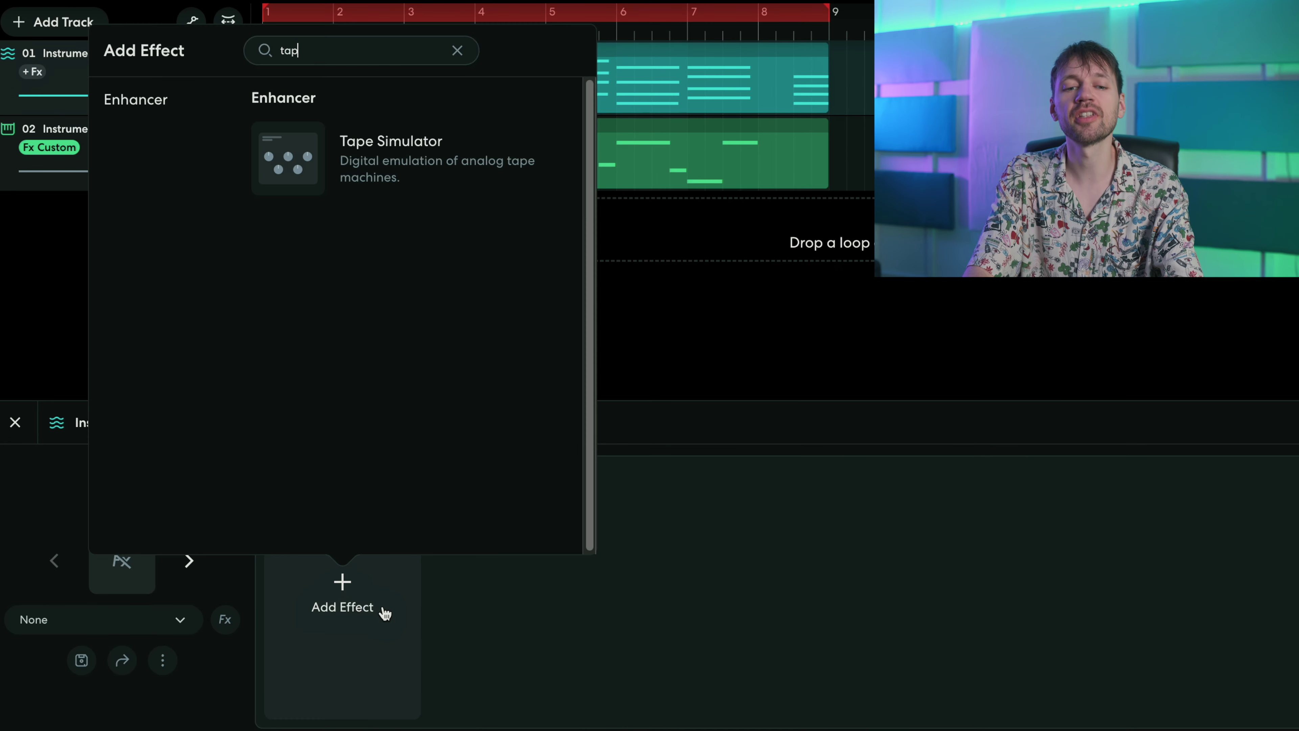
pyautogui.click(317, 148)
pyautogui.press('space')
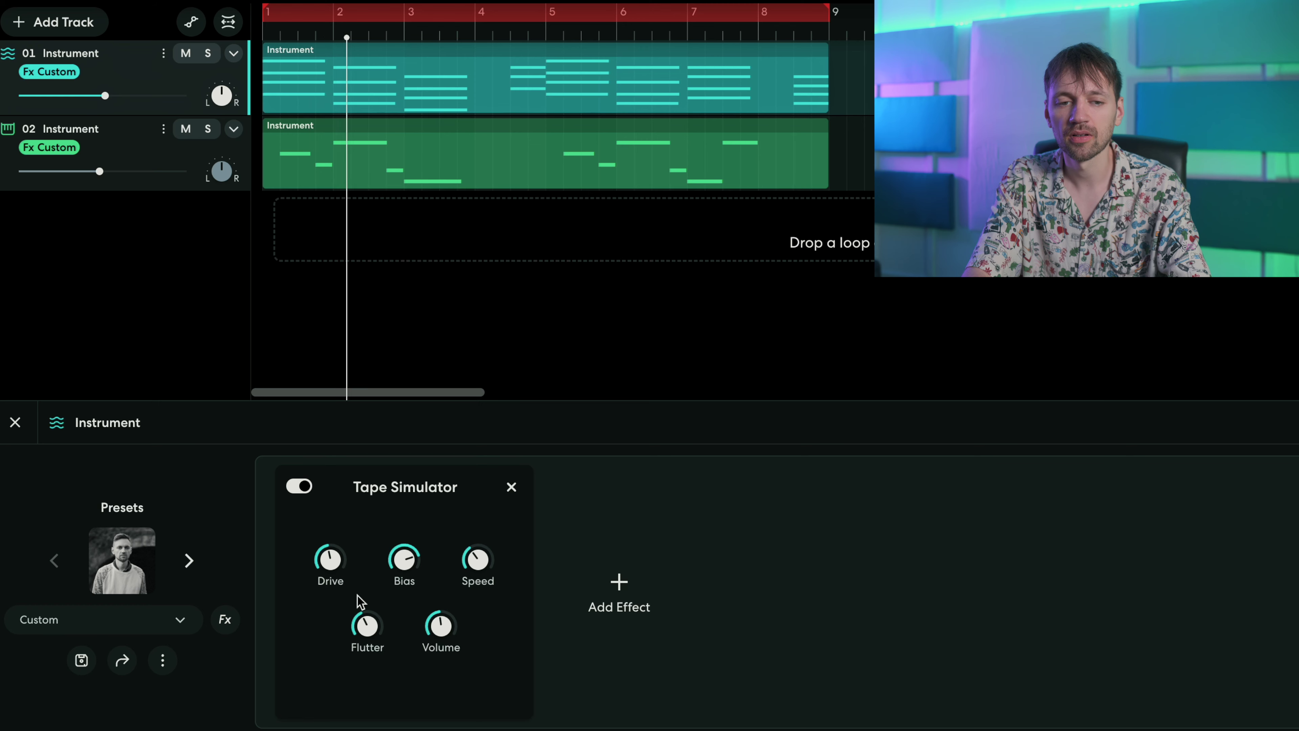
# Step: Add Univerb to track 01 with 49% mix, then close its effect settings
pyautogui.click(659, 604)
pyautogui.doubleClick(574, 41)
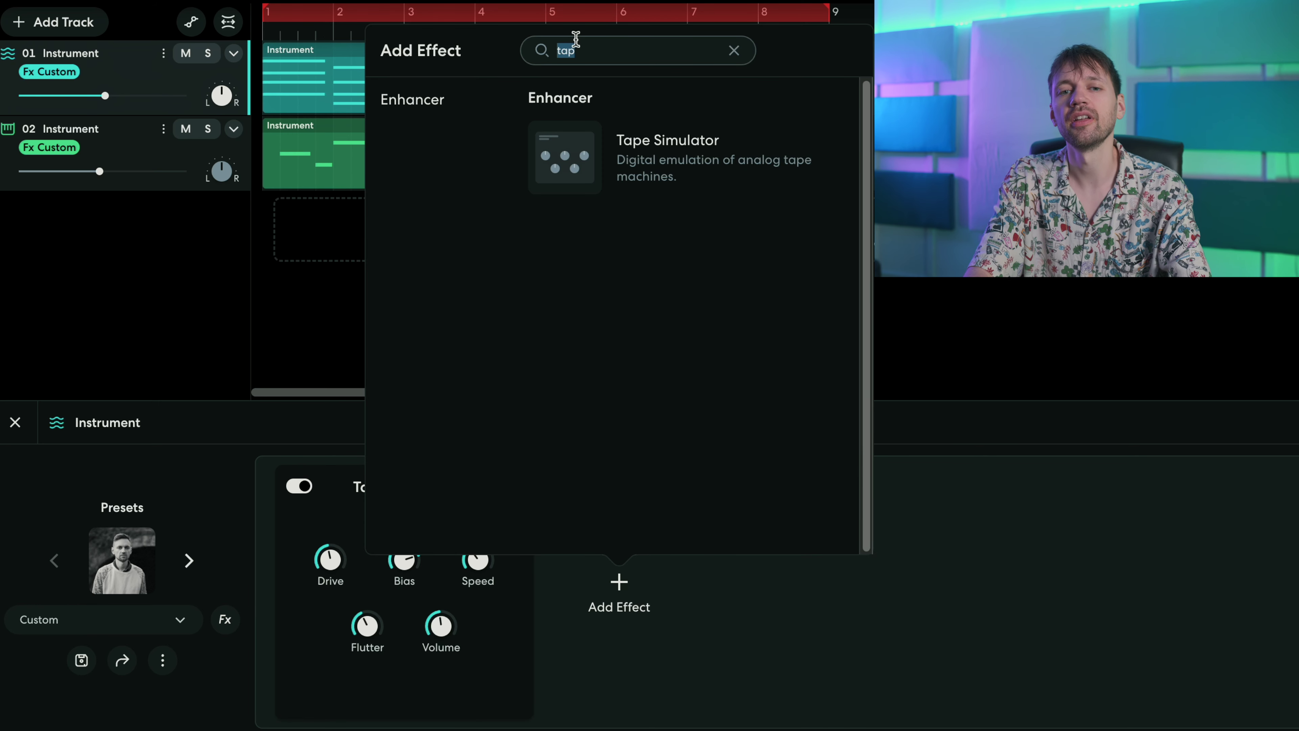
pyautogui.write('univ')
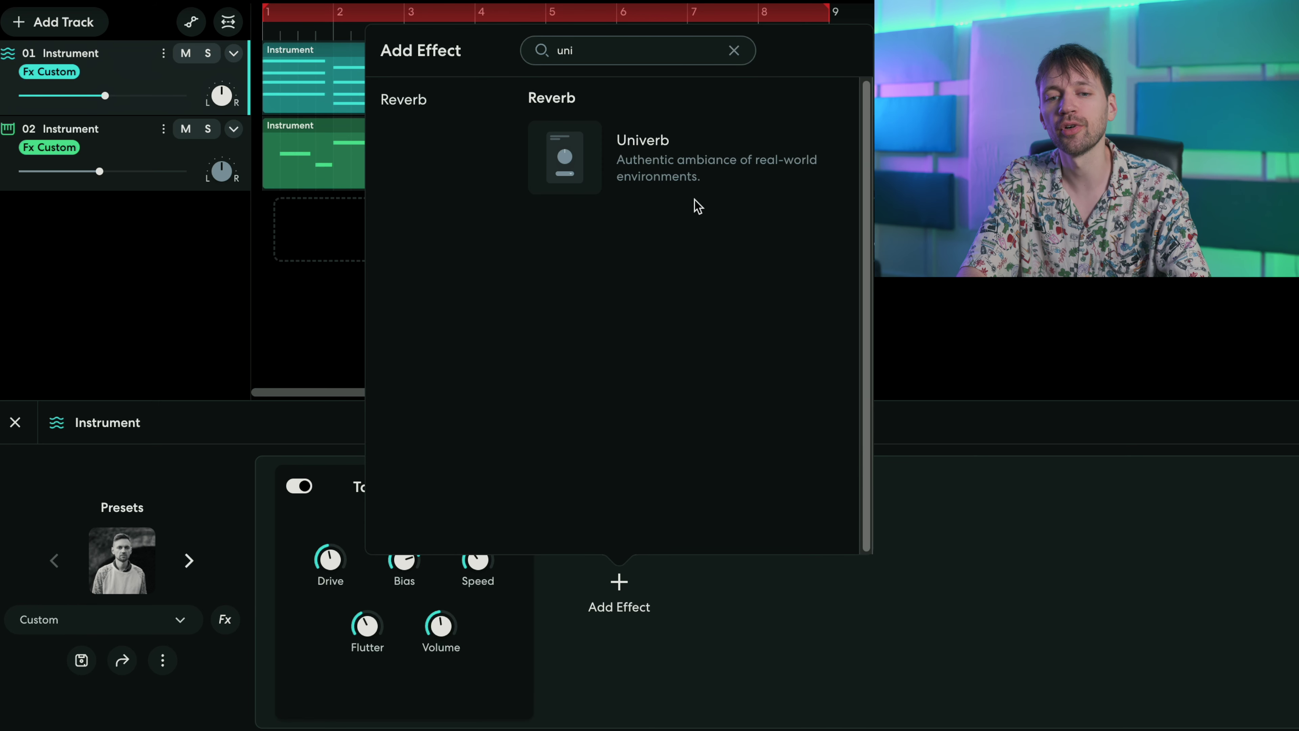
pyautogui.click(680, 169)
pyautogui.moveTo(639, 560); pyautogui.dragTo(630, 520)
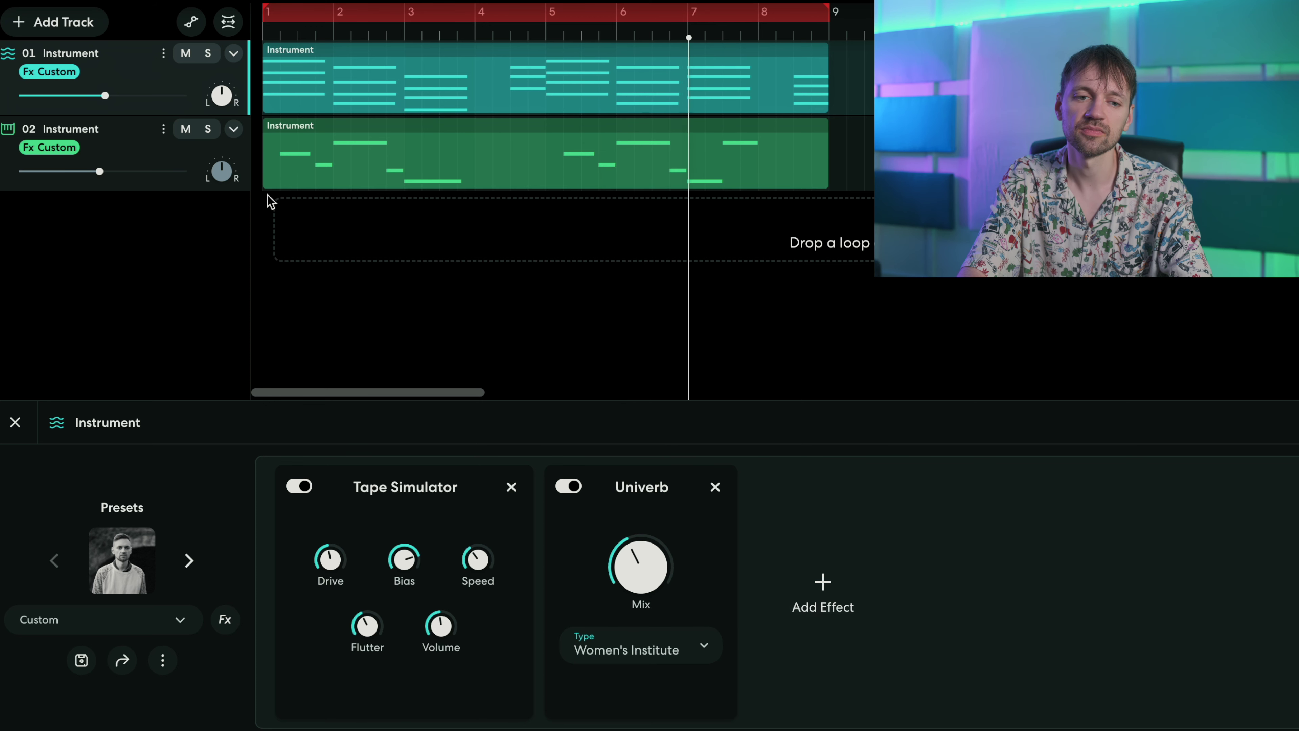
pyautogui.click(156, 730)
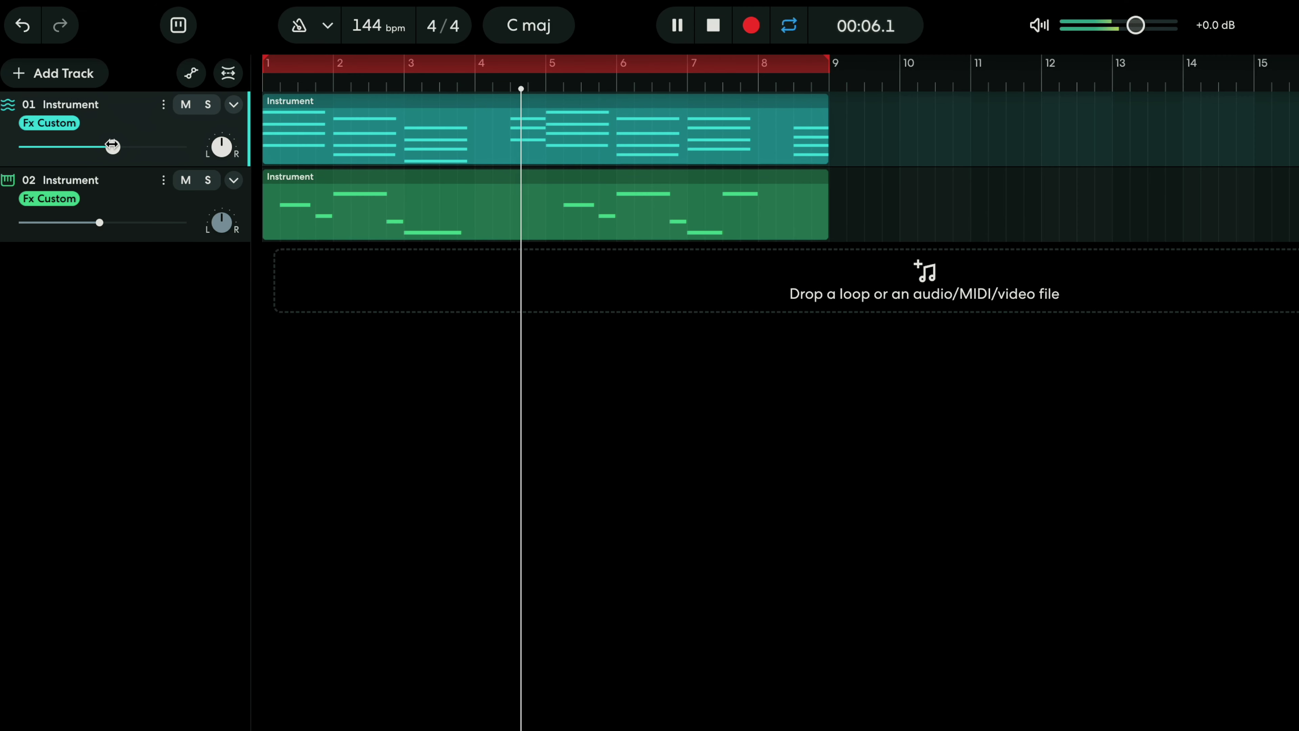
# Step: Lower track 01's volume slightly, add a virtual instrument track, and browse to Synth Basses
pyautogui.moveTo(112, 147); pyautogui.dragTo(110, 147)
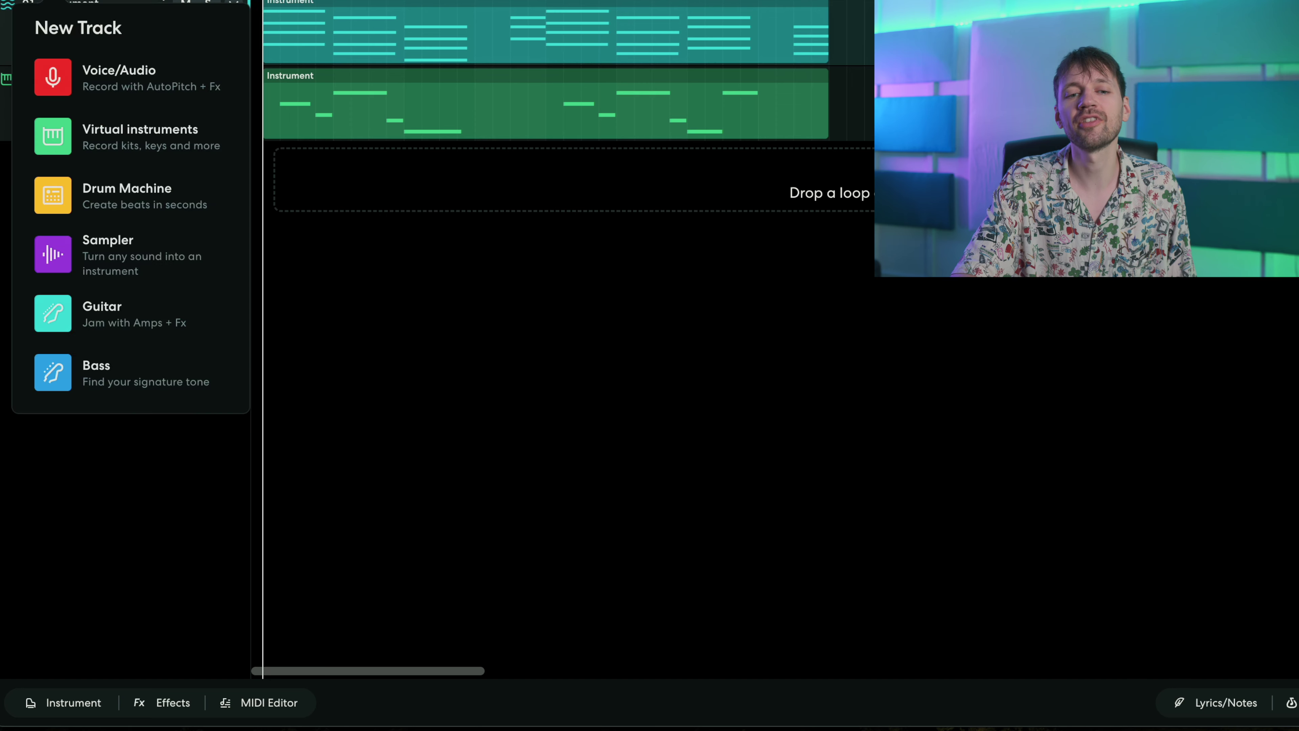
pyautogui.click(121, 129)
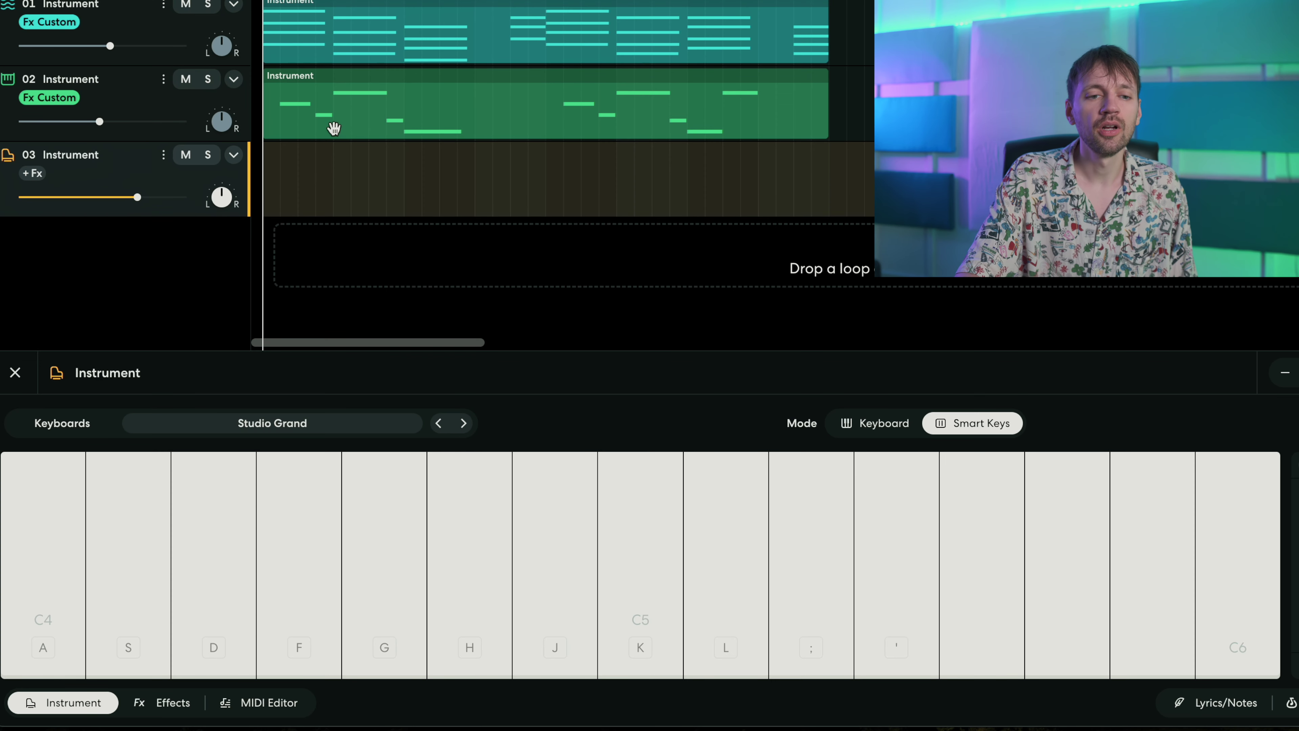
pyautogui.click(236, 435)
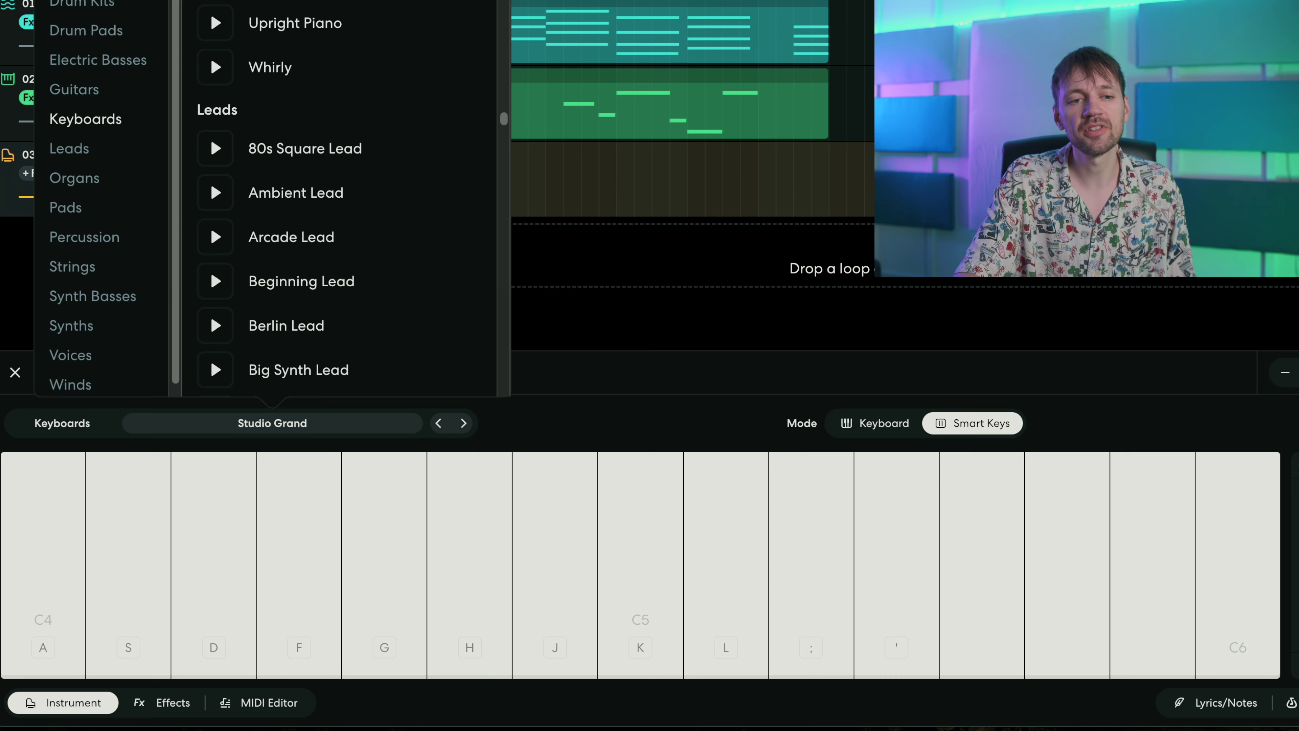
pyautogui.click(77, 0)
pyautogui.click(76, 0)
pyautogui.click(77, 0)
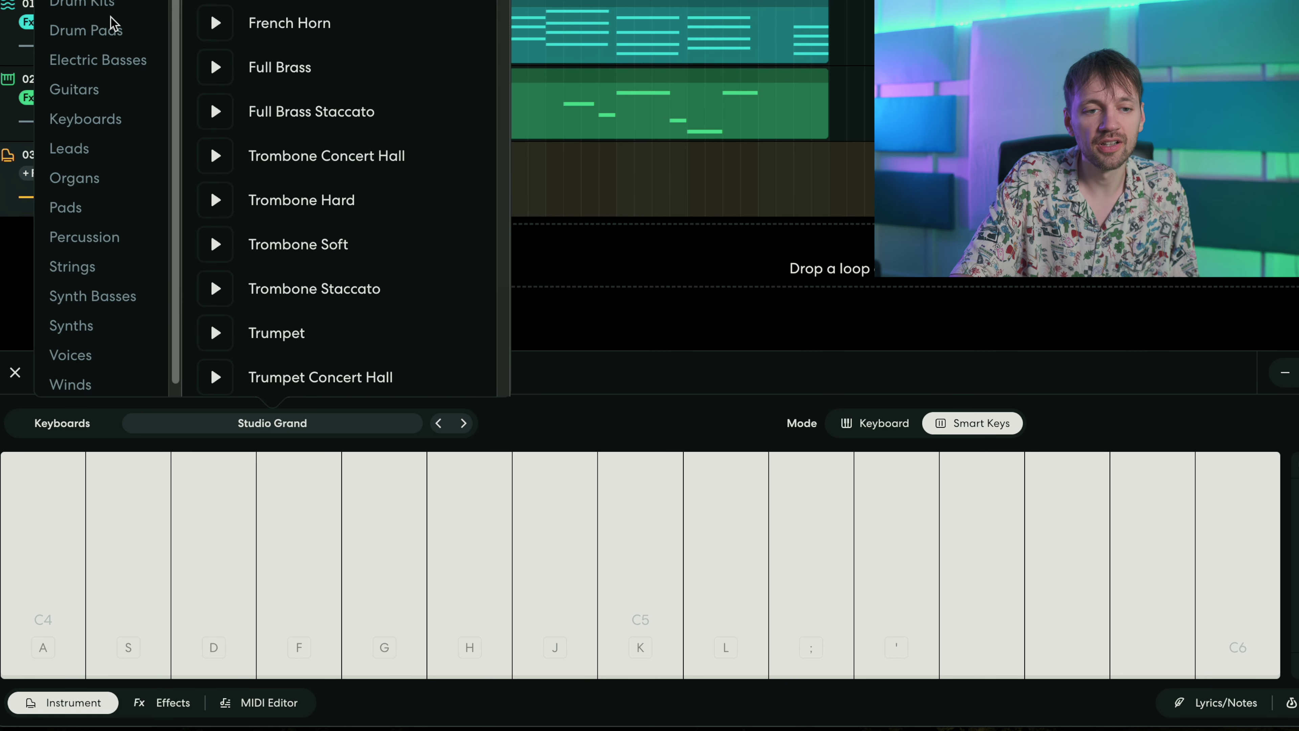
pyautogui.scroll(-1, 132, 372)
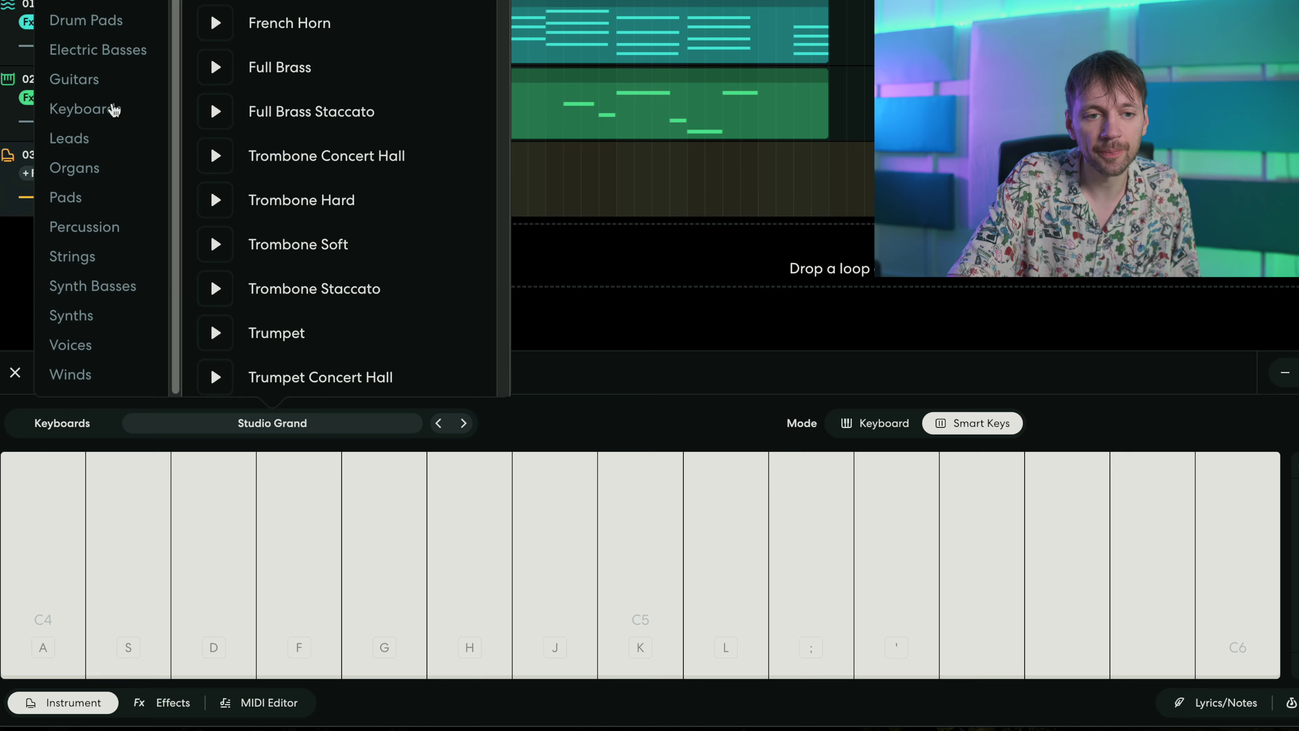
pyautogui.click(93, 285)
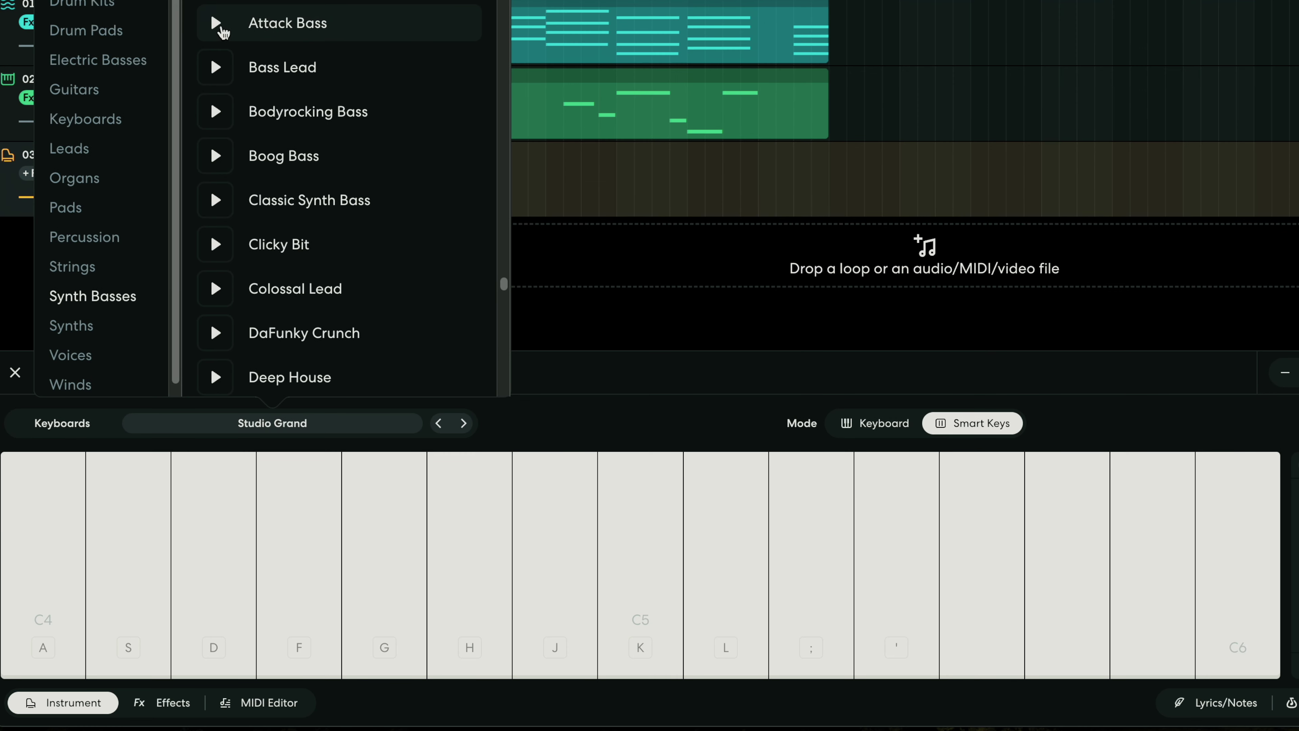
# Step: Choose the Boog Bass sound and audition it on the keyboard keys a through k
pyautogui.click(215, 69)
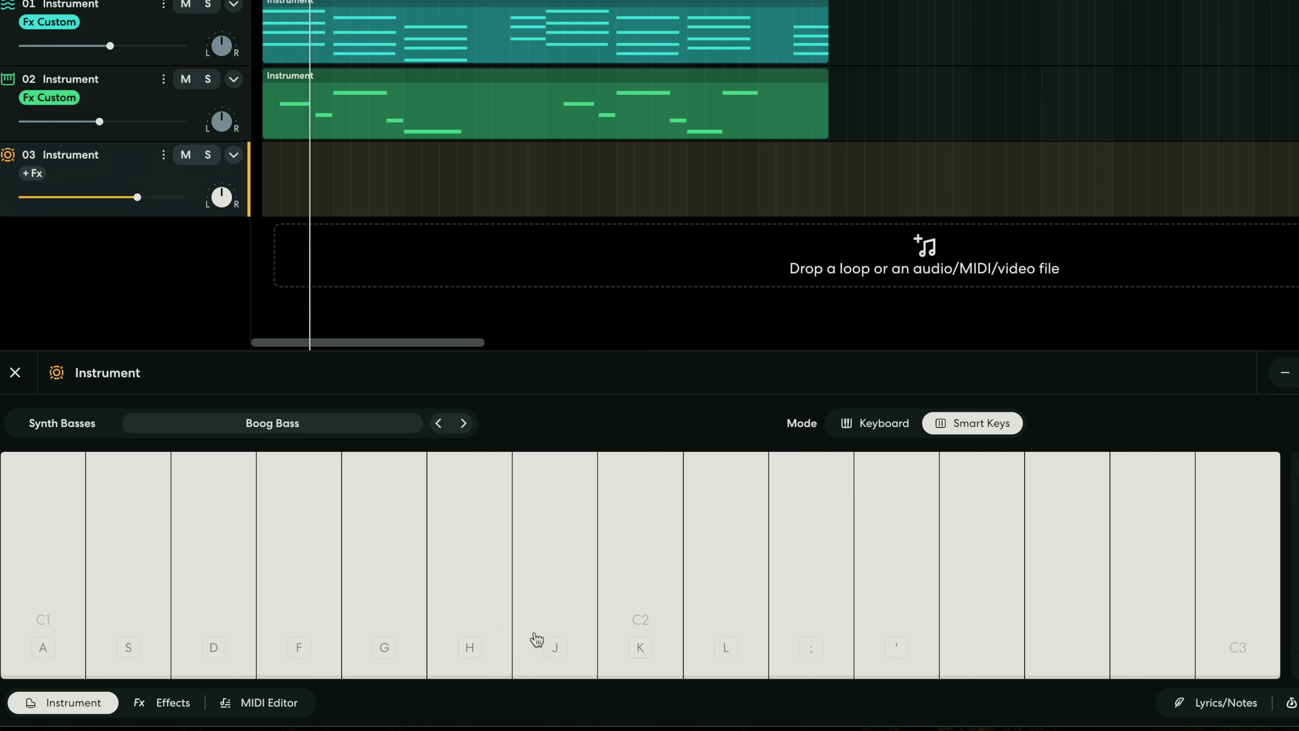
pyautogui.press('a')
pyautogui.press('s')
pyautogui.press('d')
pyautogui.press('f')
pyautogui.press('g')
pyautogui.press('h')
pyautogui.press('j')
pyautogui.press('k')
pyautogui.press('j')
pyautogui.press('k')
pyautogui.press('space')
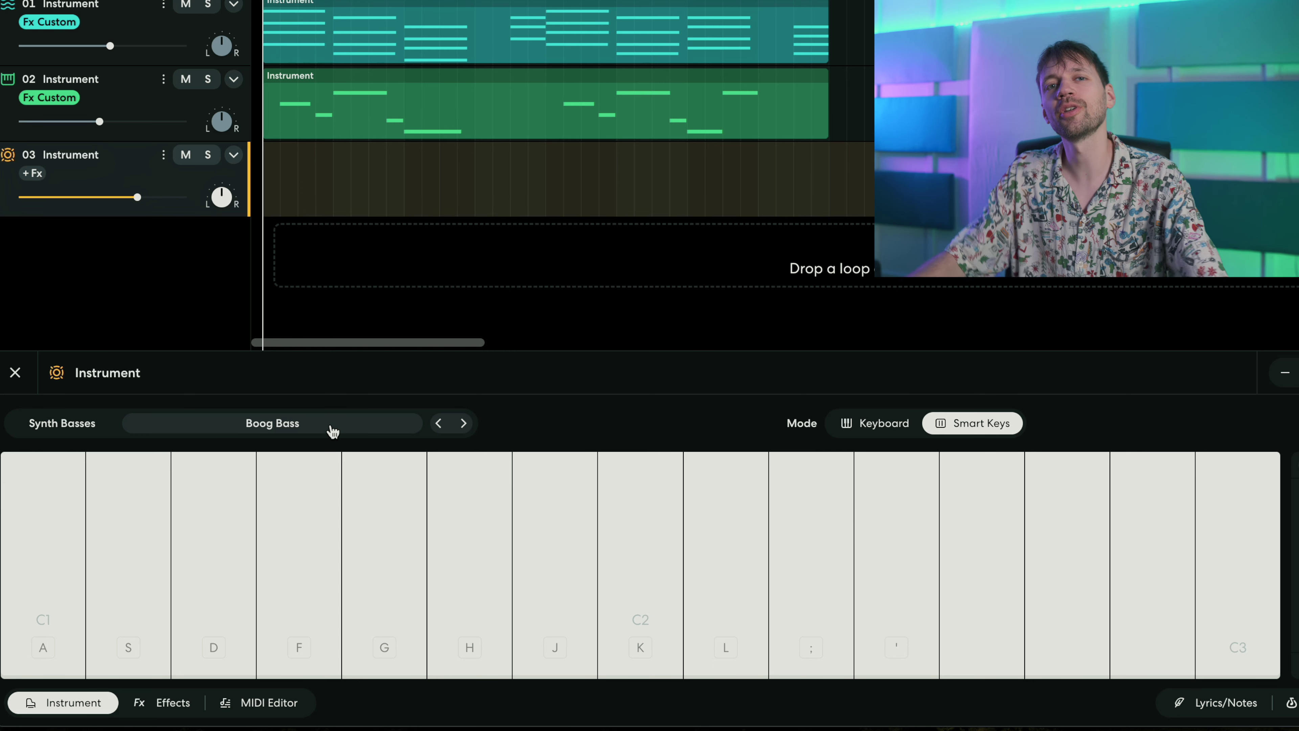
# Step: Create an empty region on track 03 and stretch it to bar 9
pyautogui.rightClick(281, 210)
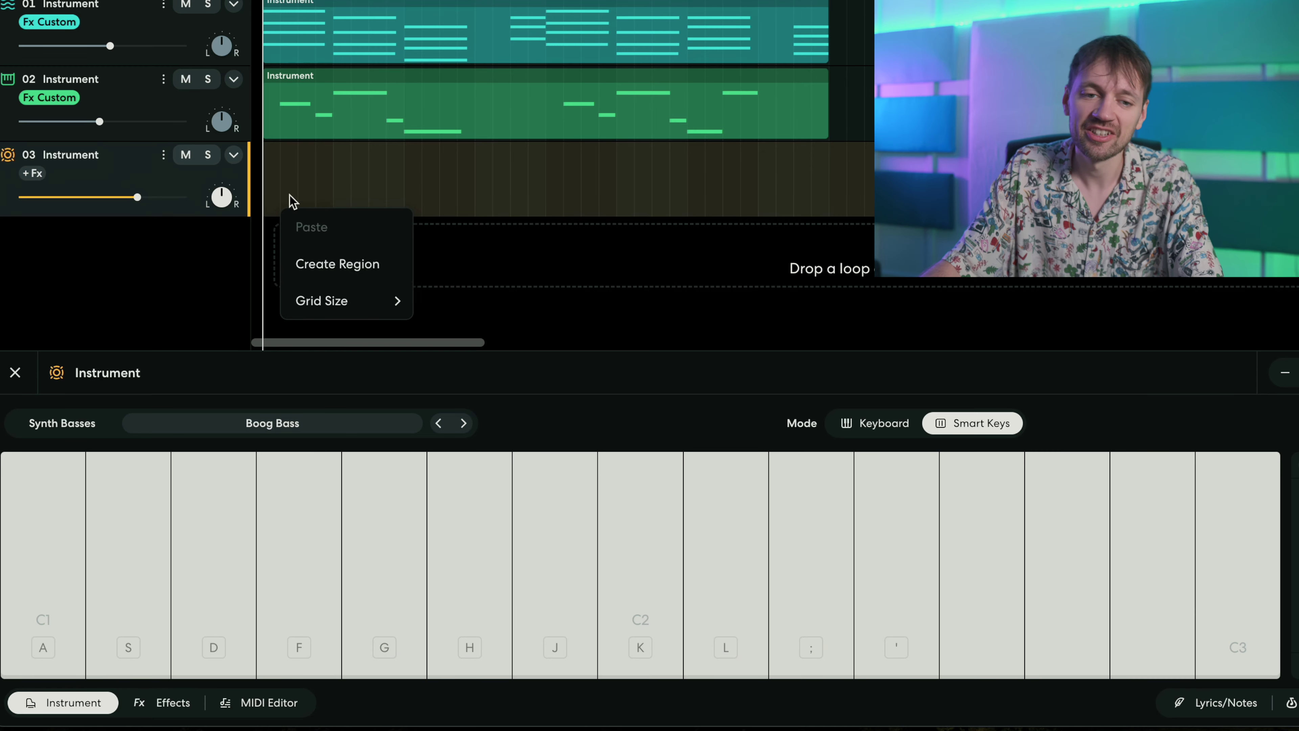
pyautogui.click(303, 263)
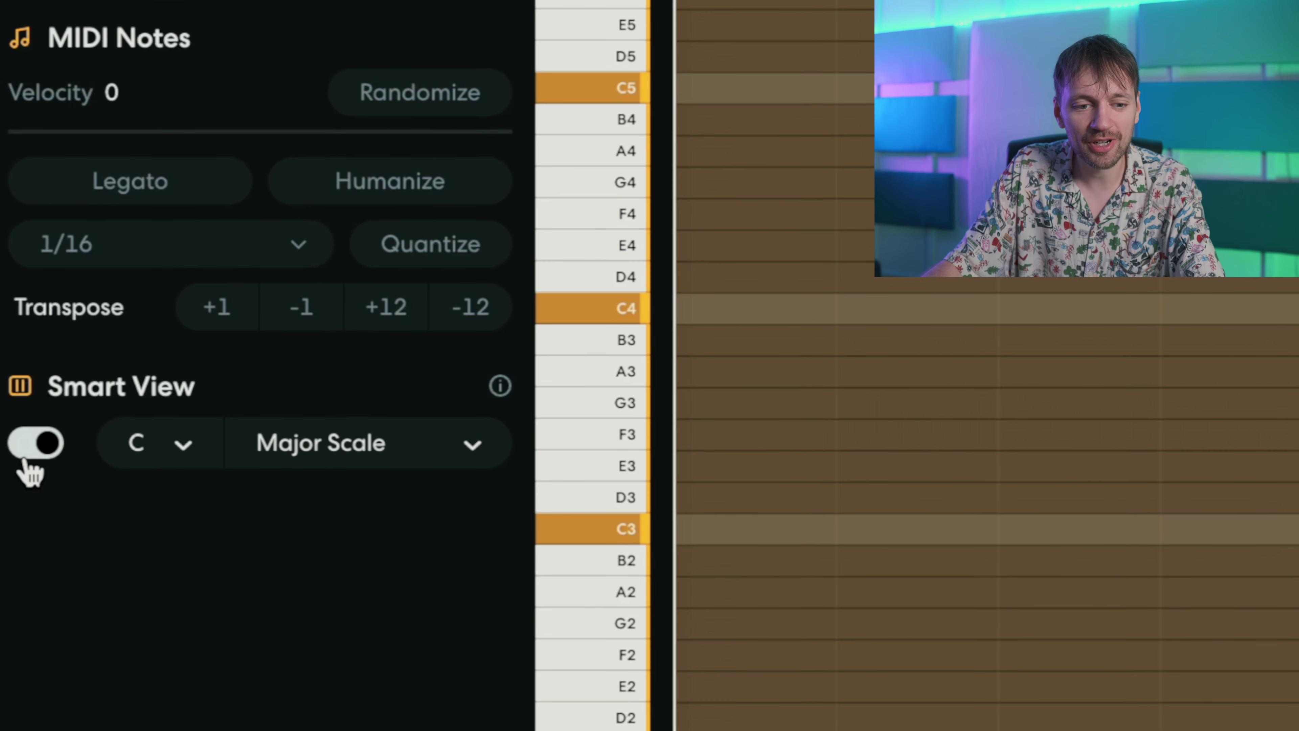
pyautogui.click(15, 460)
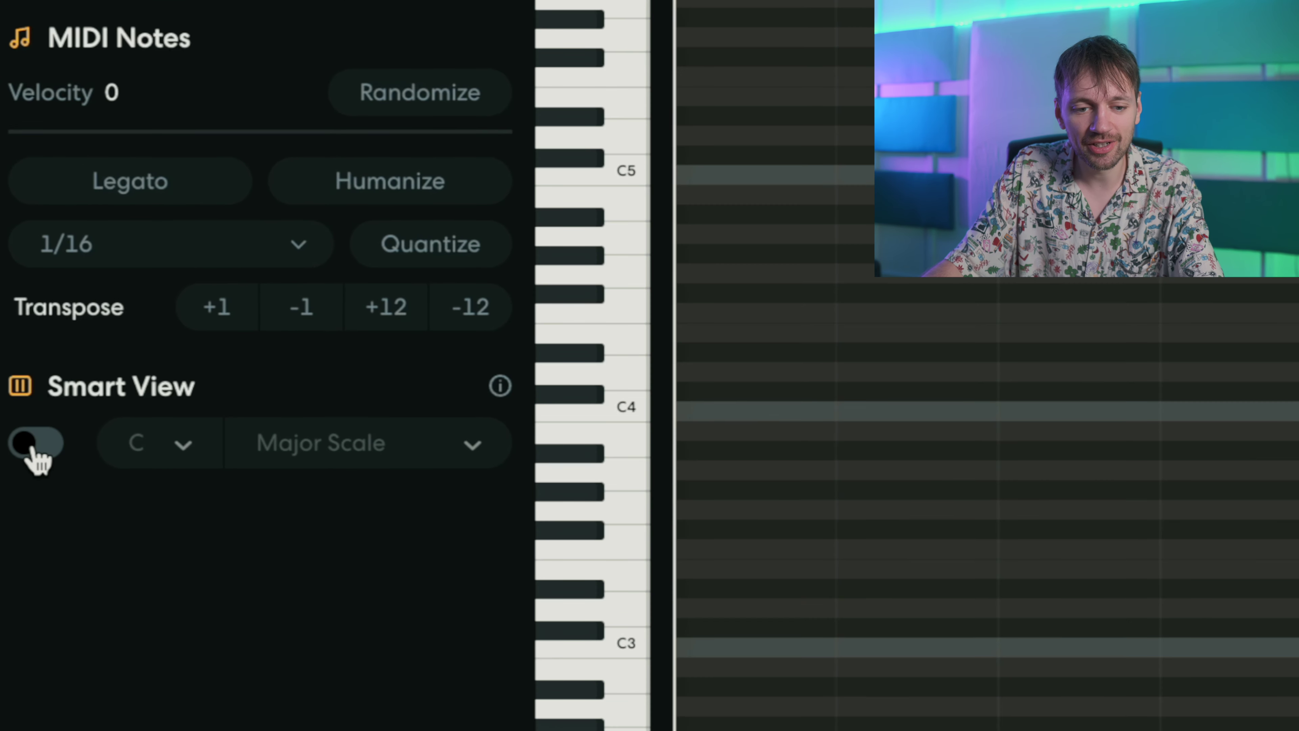
pyautogui.click(33, 444)
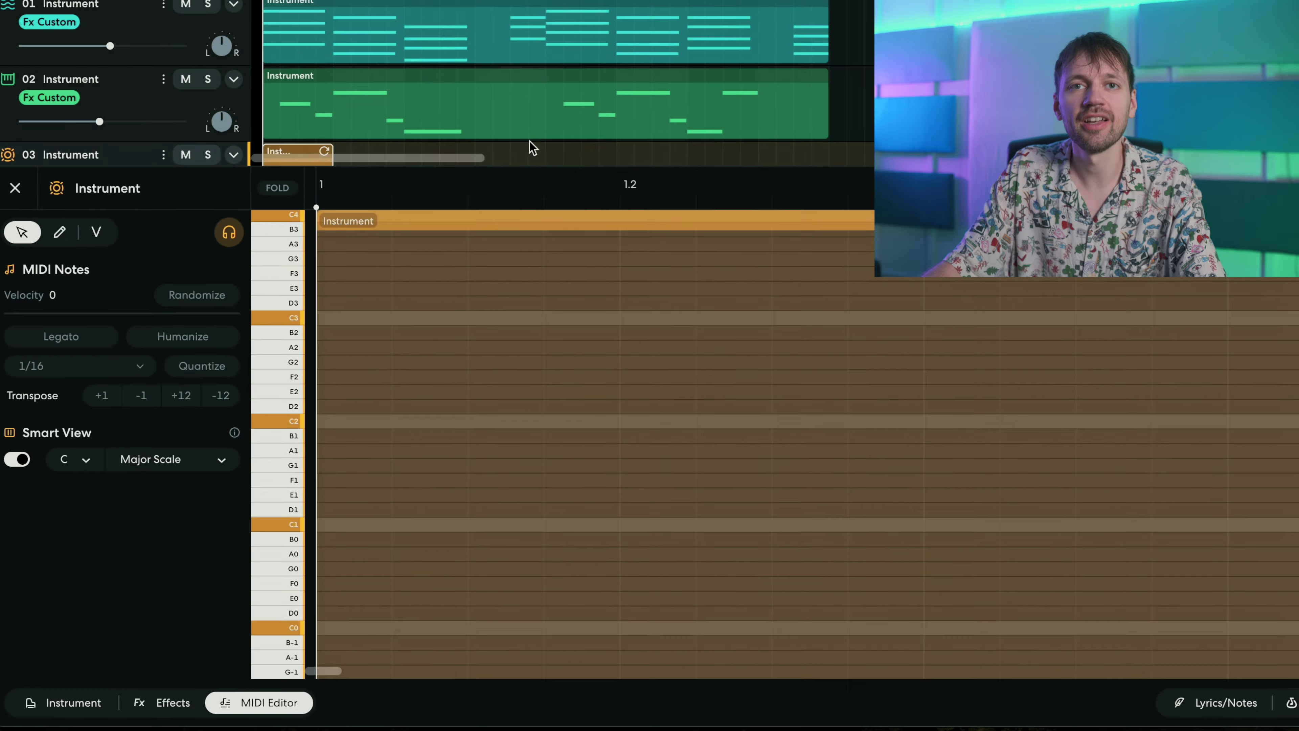
pyautogui.scroll(-5, 439, 112)
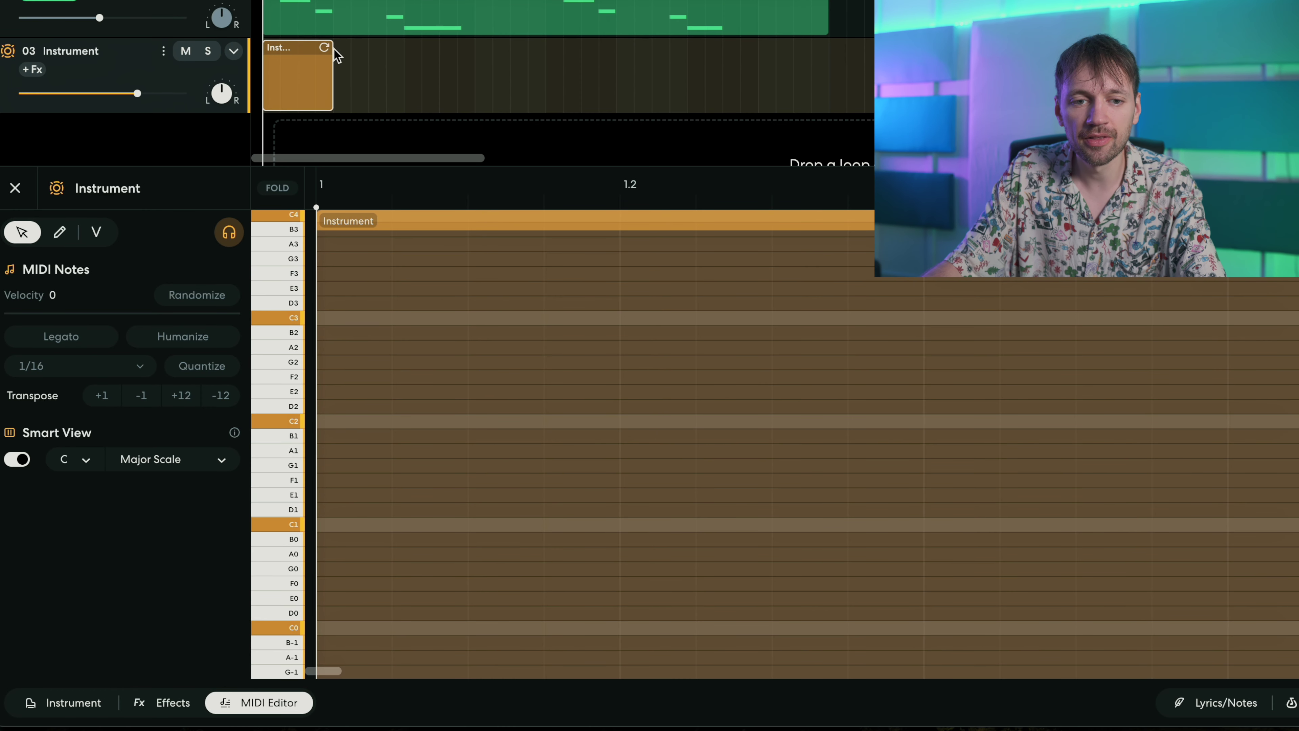
pyautogui.moveTo(331, 49); pyautogui.dragTo(818, 96)
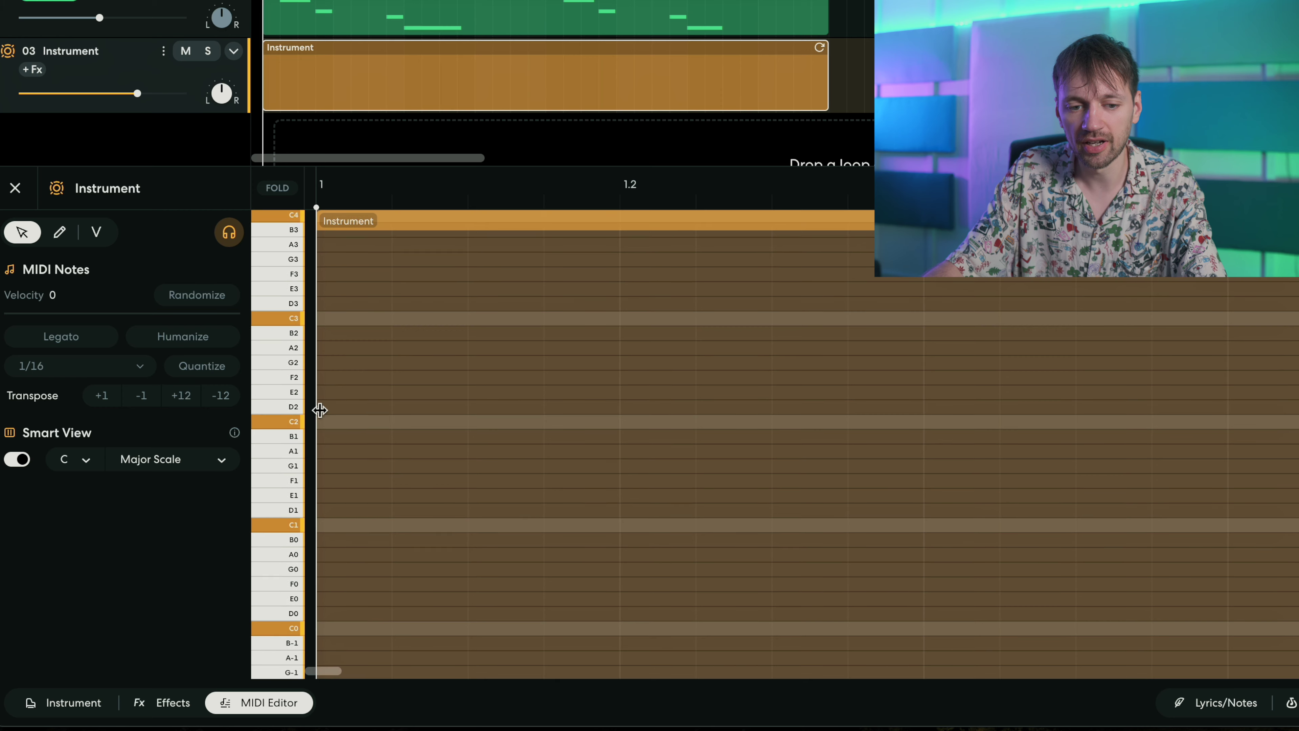
# Step: Draw a long F1 bass note starting at bar 1
pyautogui.click(357, 376)
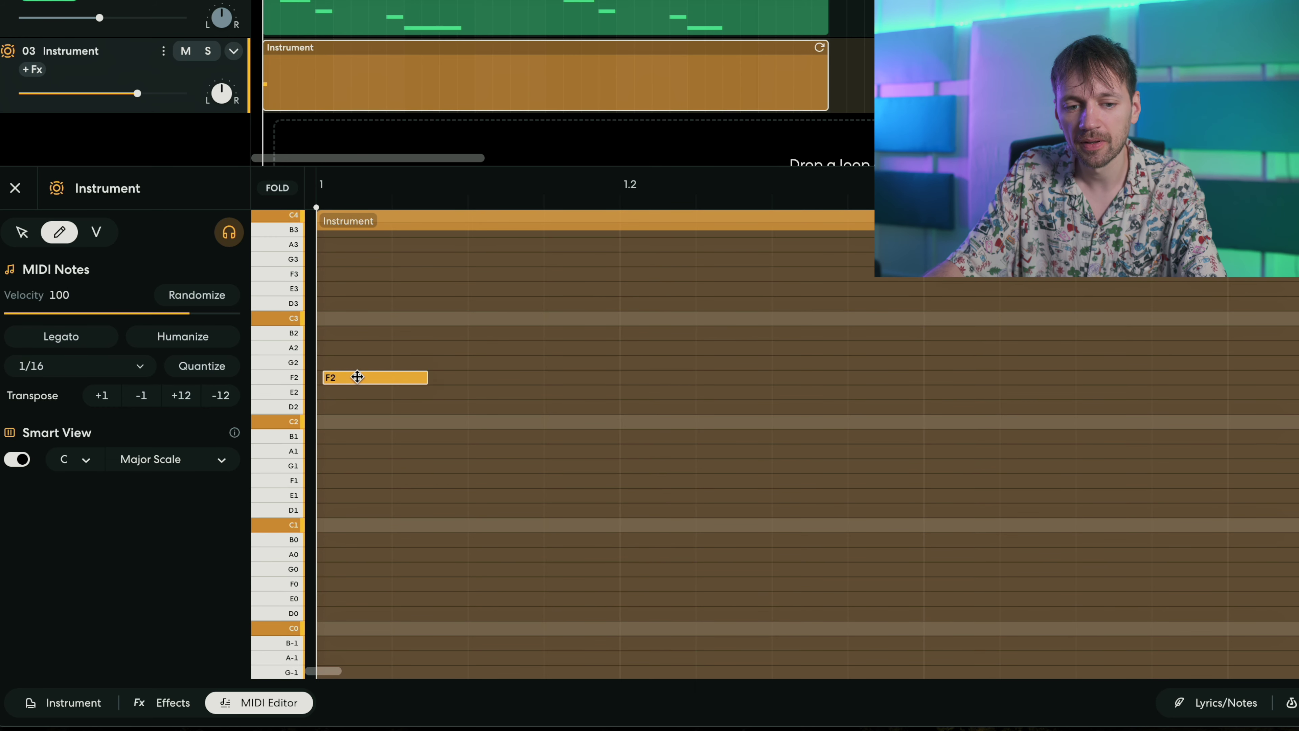
pyautogui.press('space')
pyautogui.moveTo(428, 379); pyautogui.dragTo(830, 364)
pyautogui.press('space')
pyautogui.moveTo(332, 380); pyautogui.dragTo(331, 484)
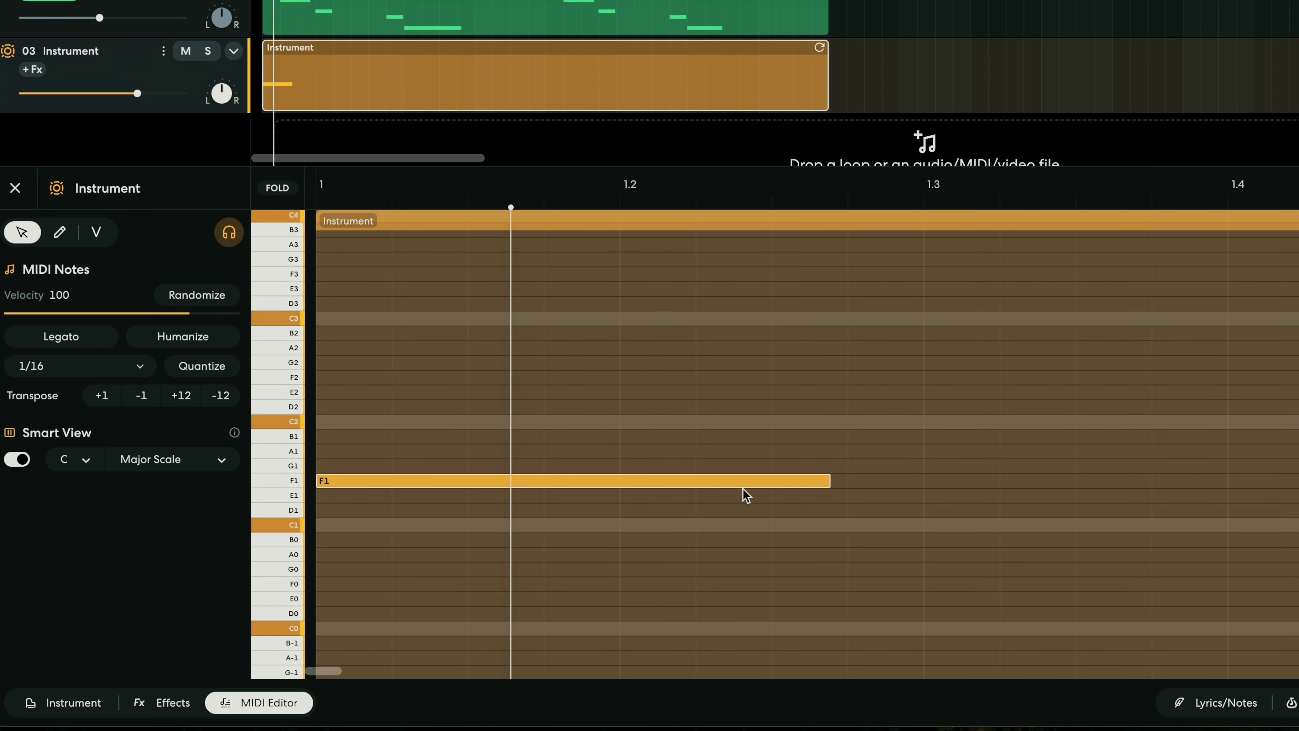
pyautogui.moveTo(827, 478); pyautogui.dragTo(1197, 482)
pyautogui.press('space')
pyautogui.scroll(-8, 807, 444)
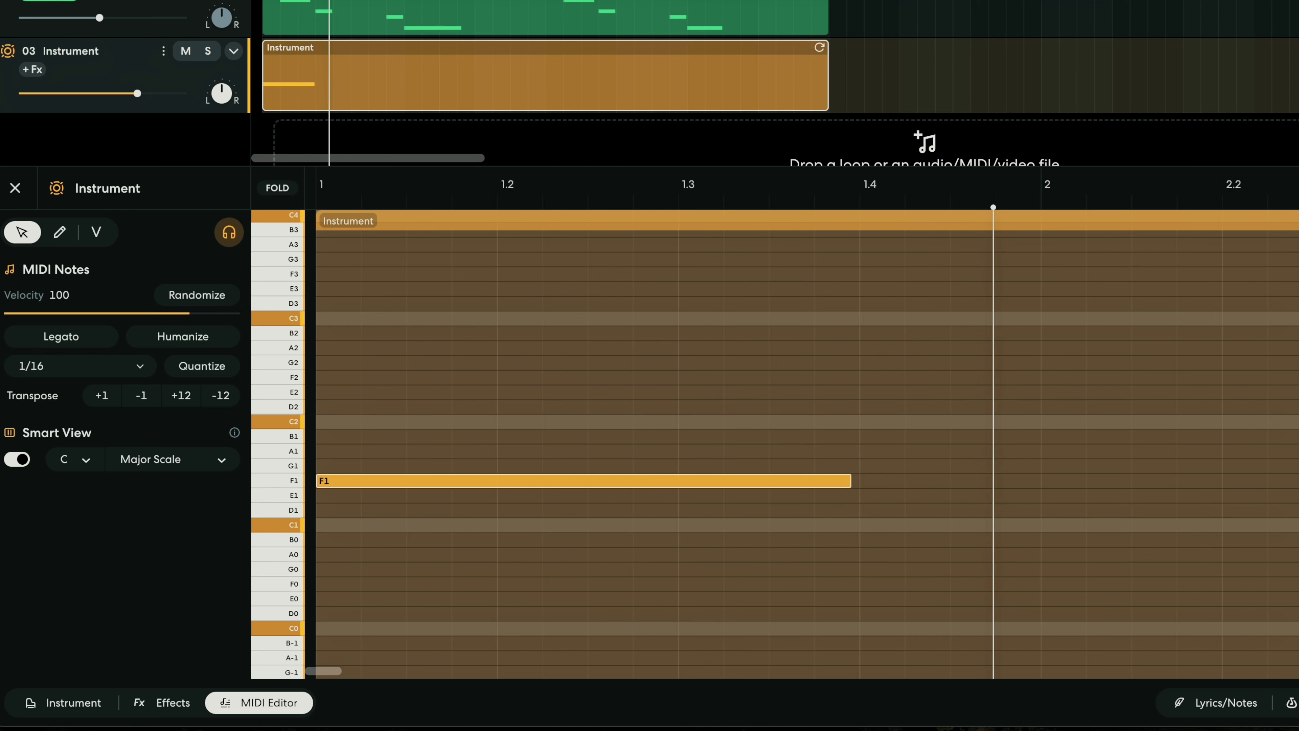
pyautogui.scroll(-5, 803, 446)
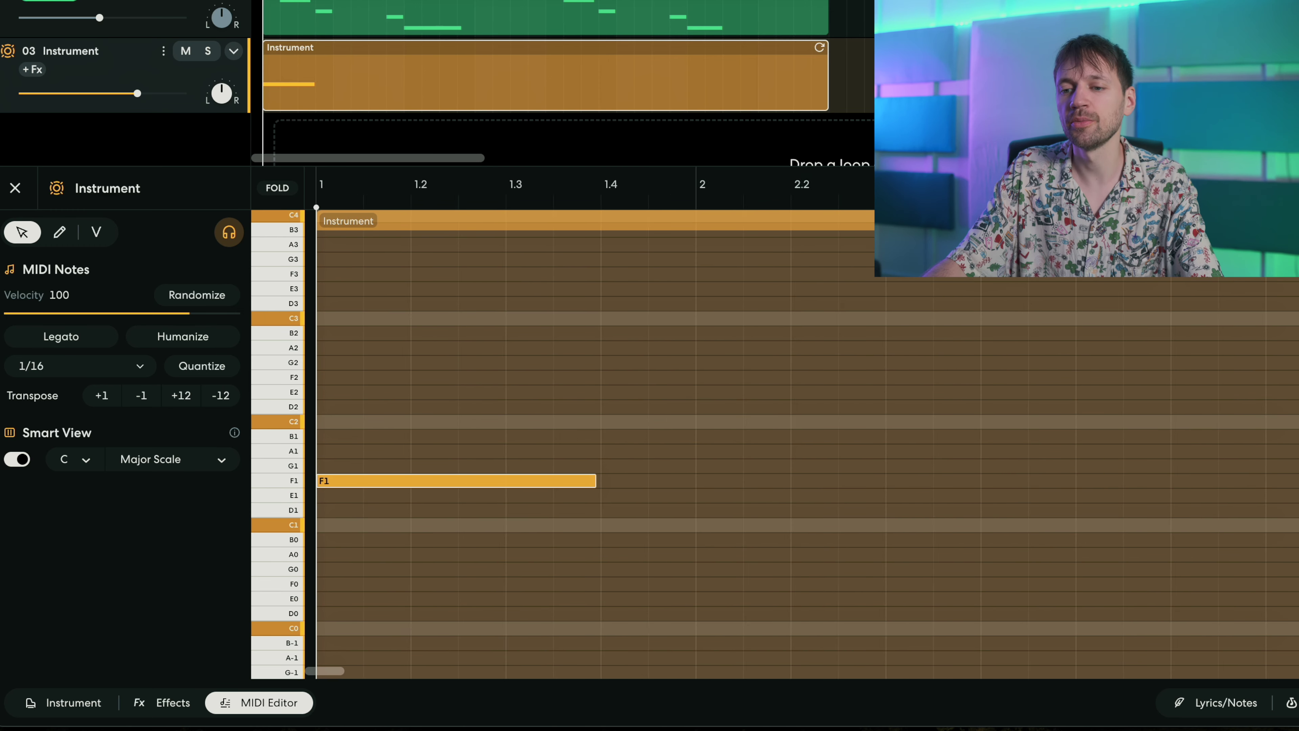
pyautogui.scroll(-3, 792, 478)
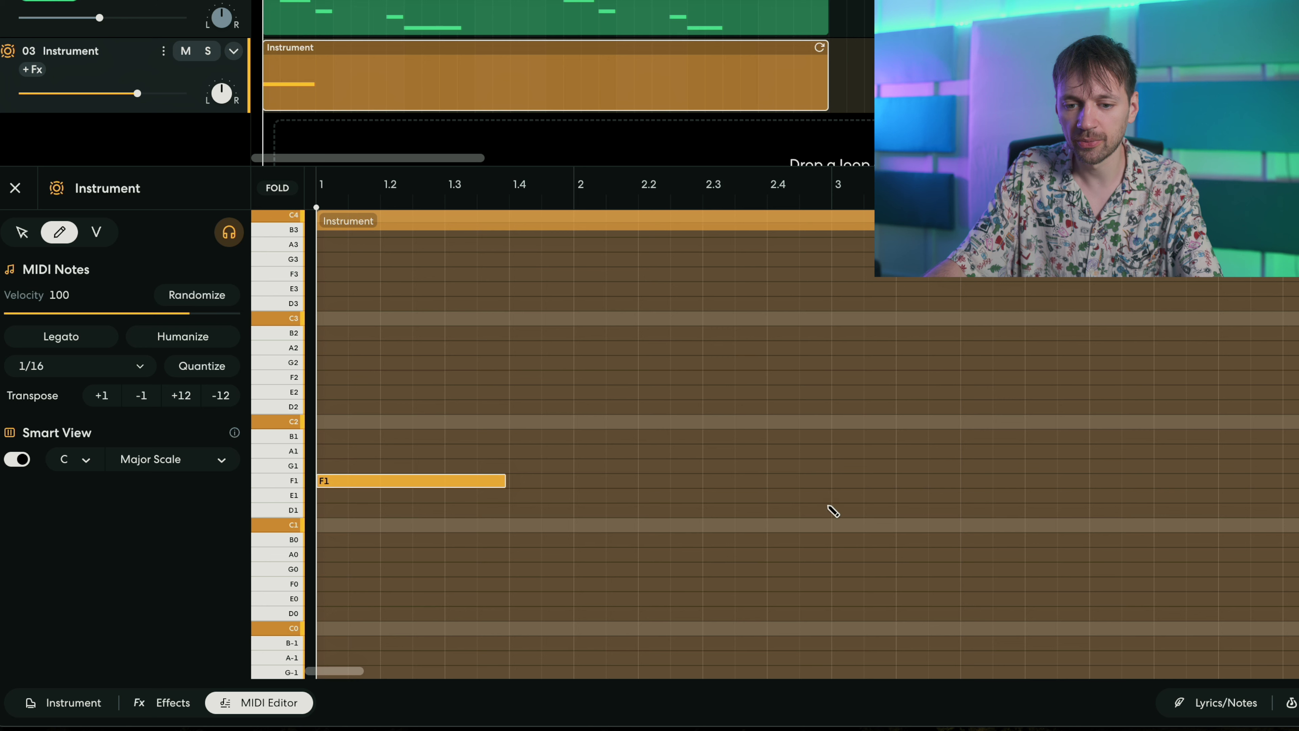
# Step: Add a D1 bass note at bar 2
pyautogui.click(834, 496)
pyautogui.moveTo(877, 510)
pyautogui.mouseDown()
pyautogui.moveTo(865, 532)
pyautogui.moveTo(868, 520)
pyautogui.mouseUp()
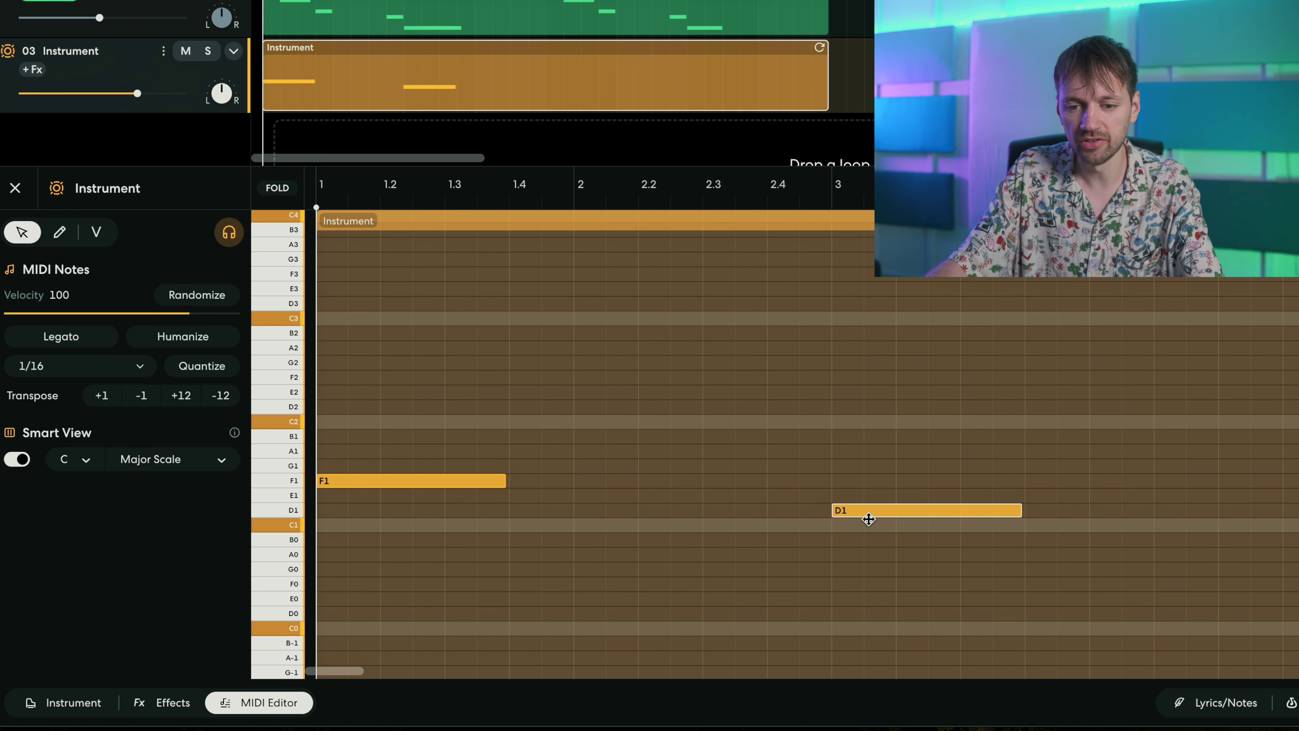
pyautogui.press('space')
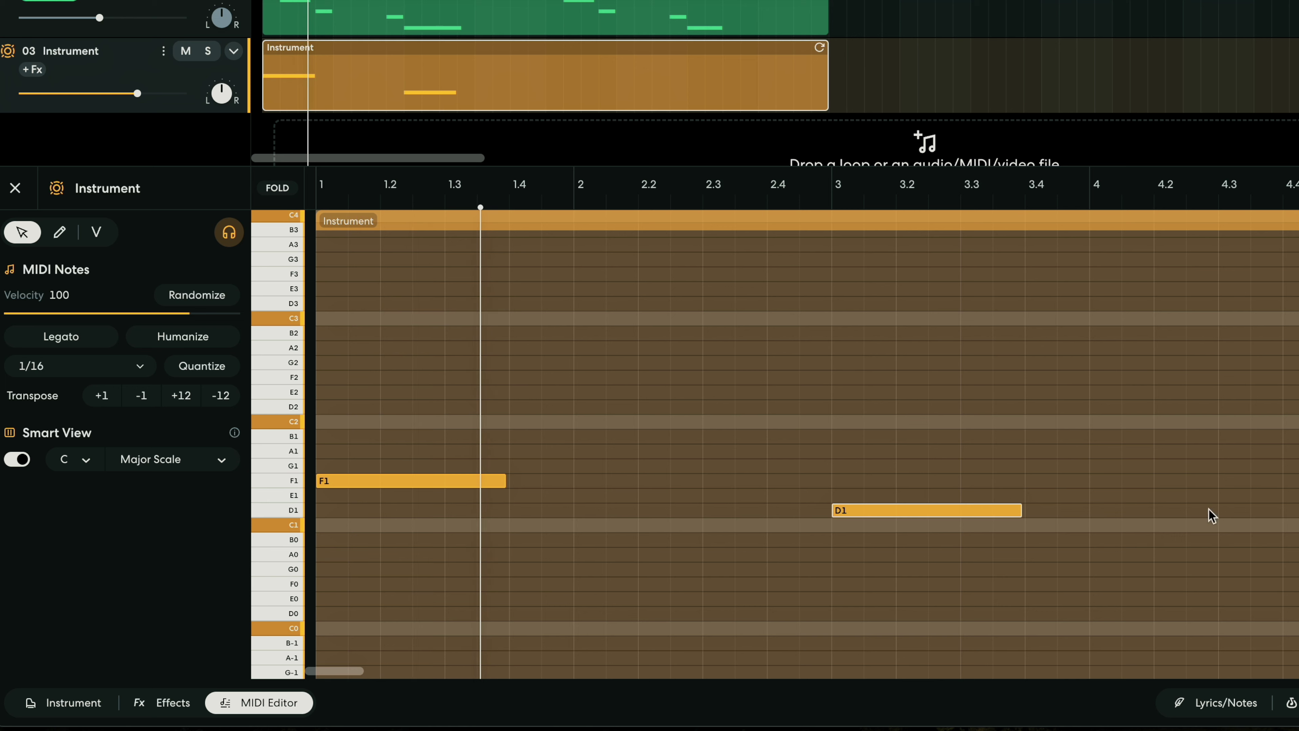
pyautogui.press('space')
pyautogui.moveTo(843, 512); pyautogui.dragTo(585, 514)
pyautogui.click(803, 540)
pyautogui.press('space')
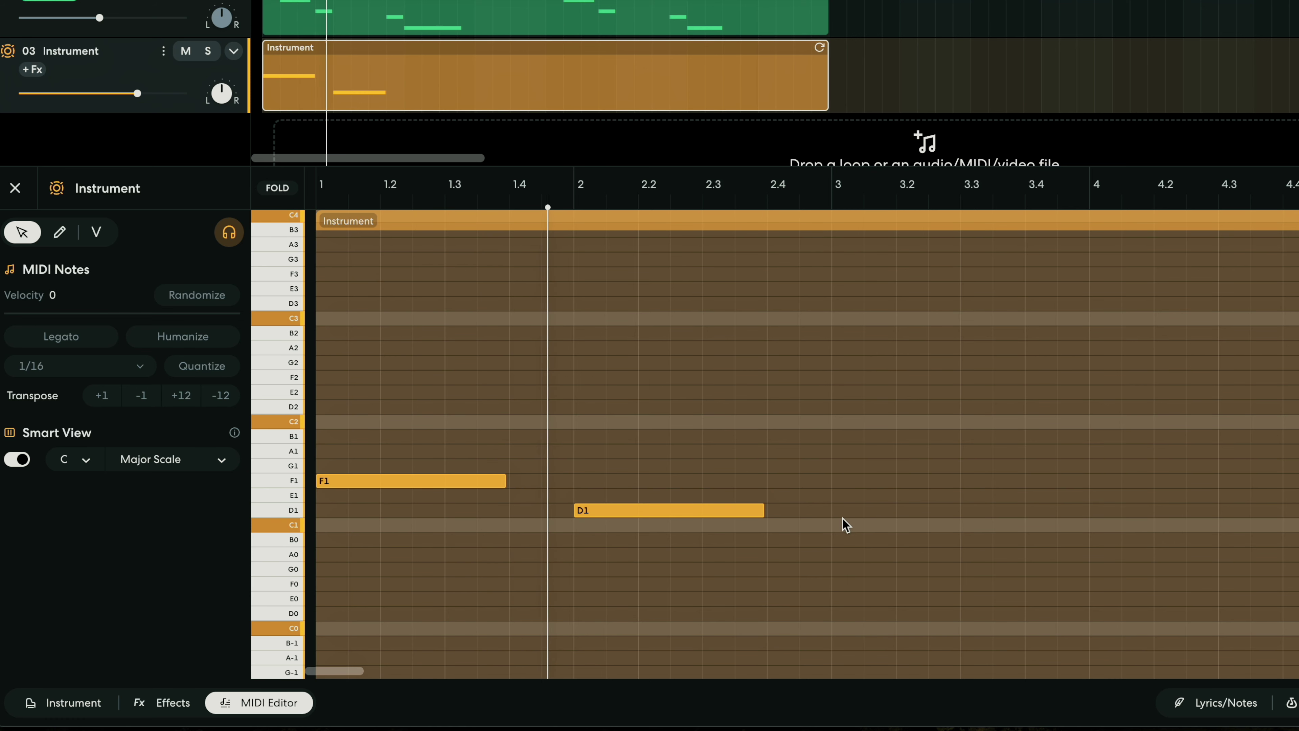
pyautogui.press('space')
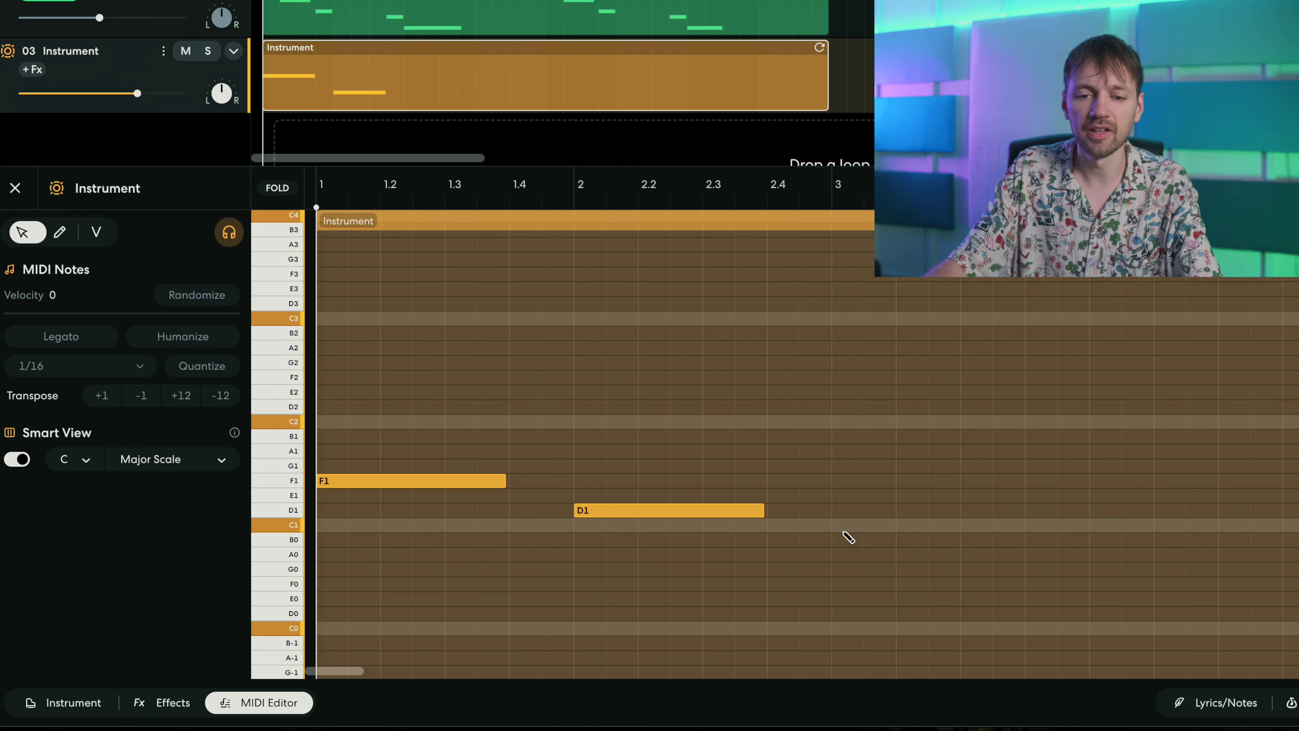
# Step: Add a C2 note at bar 3 and play back the bass line
pyautogui.click(845, 527)
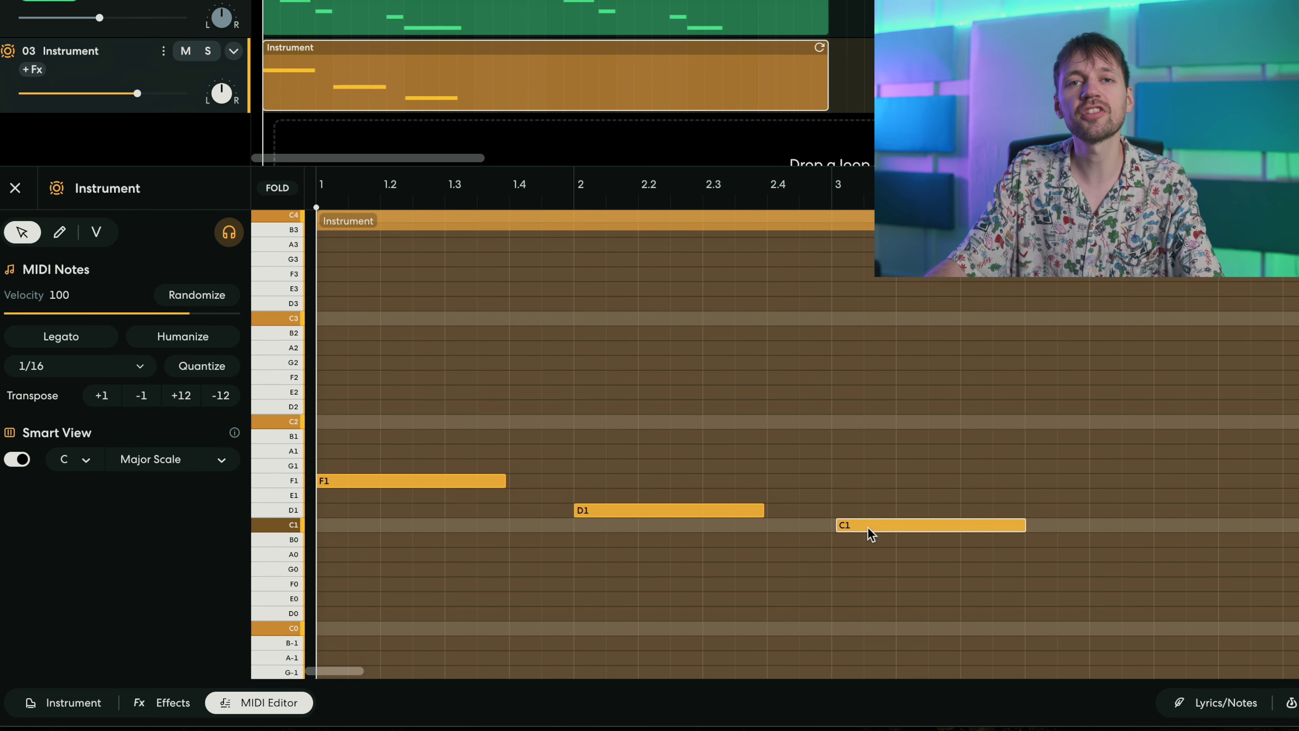
pyautogui.moveTo(865, 525); pyautogui.dragTo(862, 428)
pyautogui.press('space')
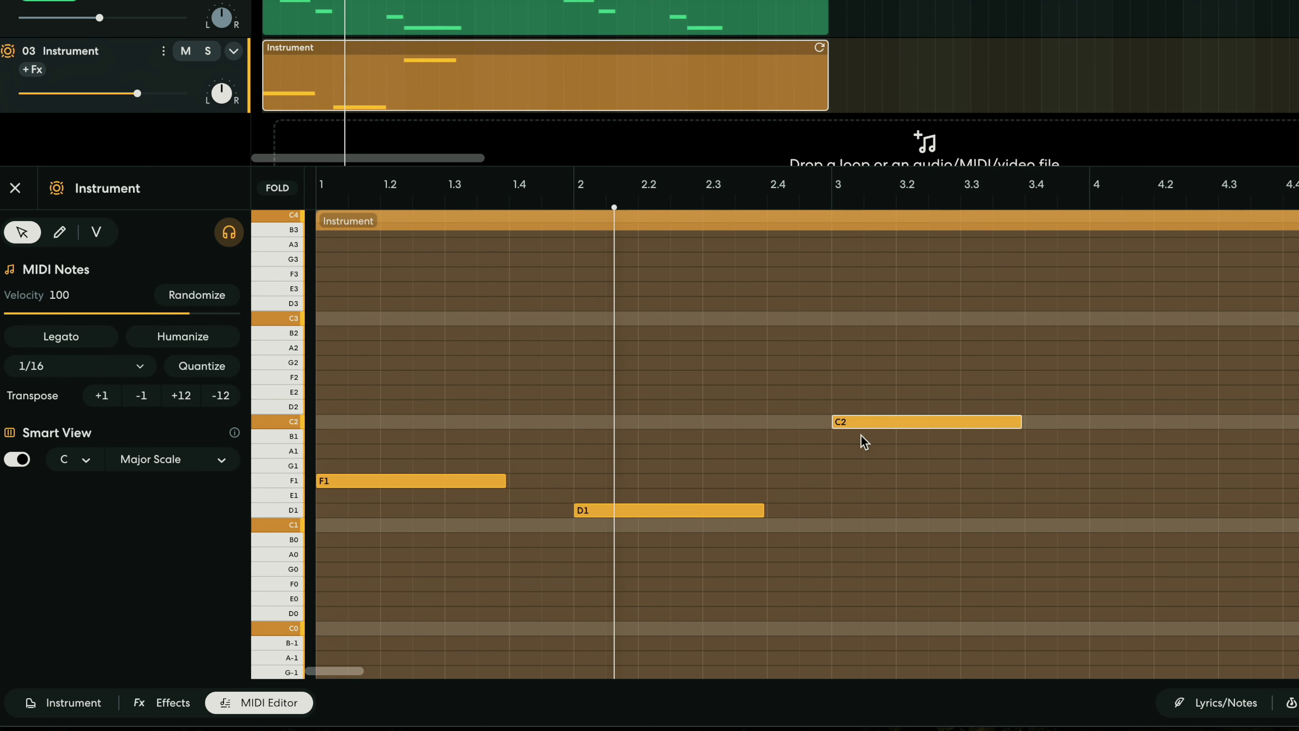
pyautogui.press('space')
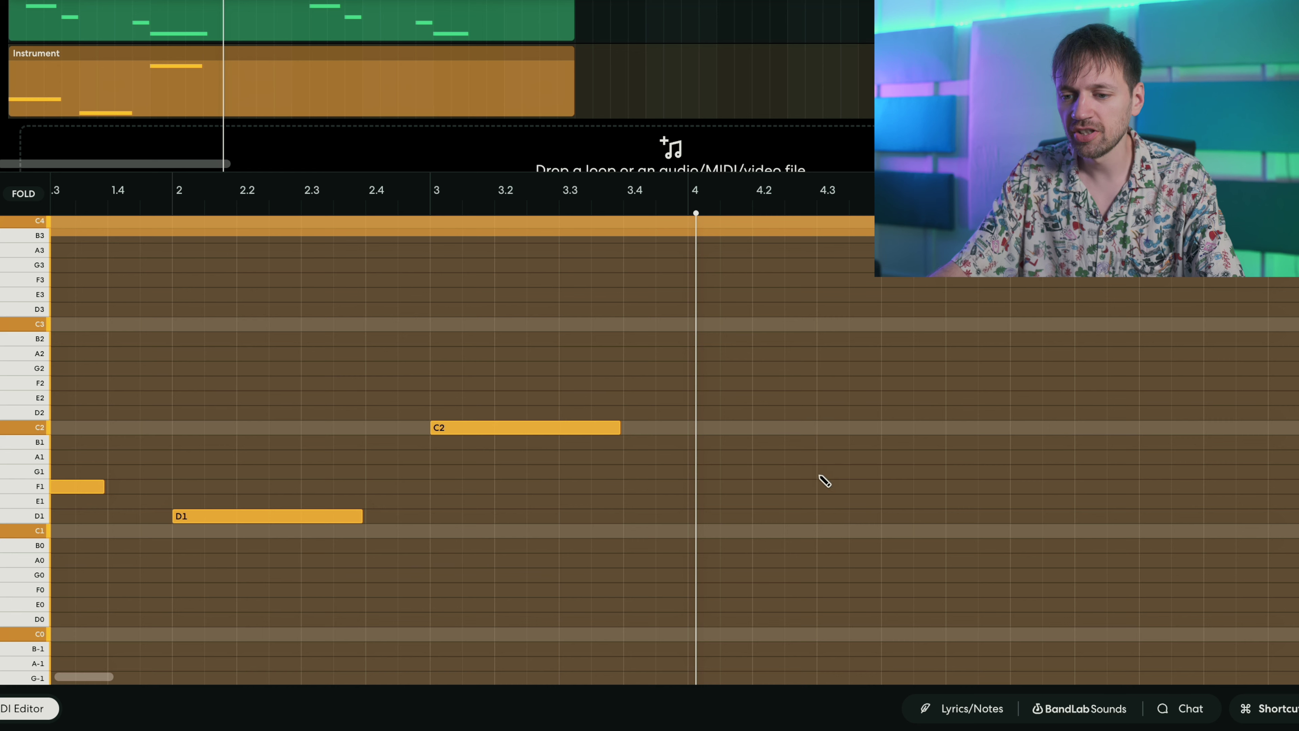
# Step: Add a G1 note late in bar 4 and play the bass line from the start
pyautogui.click(820, 475)
pyautogui.press('space')
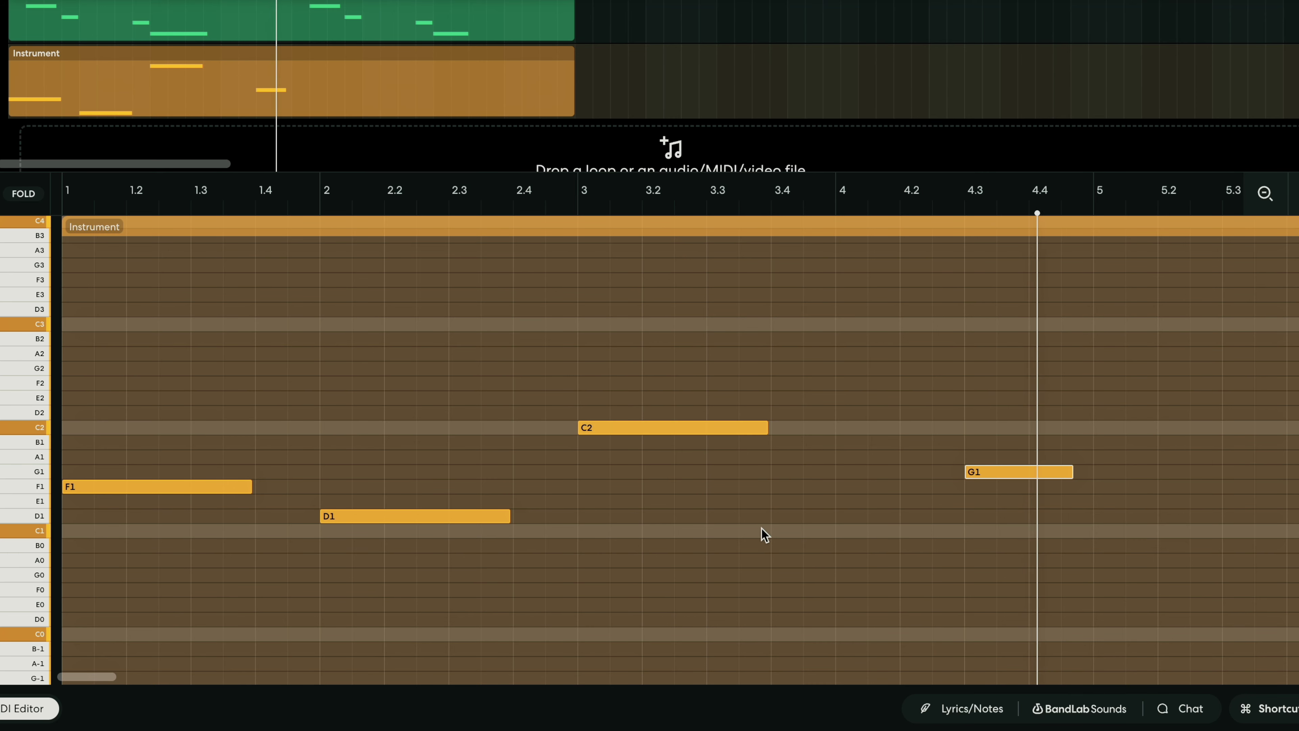
pyautogui.press('space')
# Step: Copy the four bass notes to bar 5, move the copied C2 down to F1, and play back
pyautogui.click(1028, 369)
pyautogui.press('super+a')
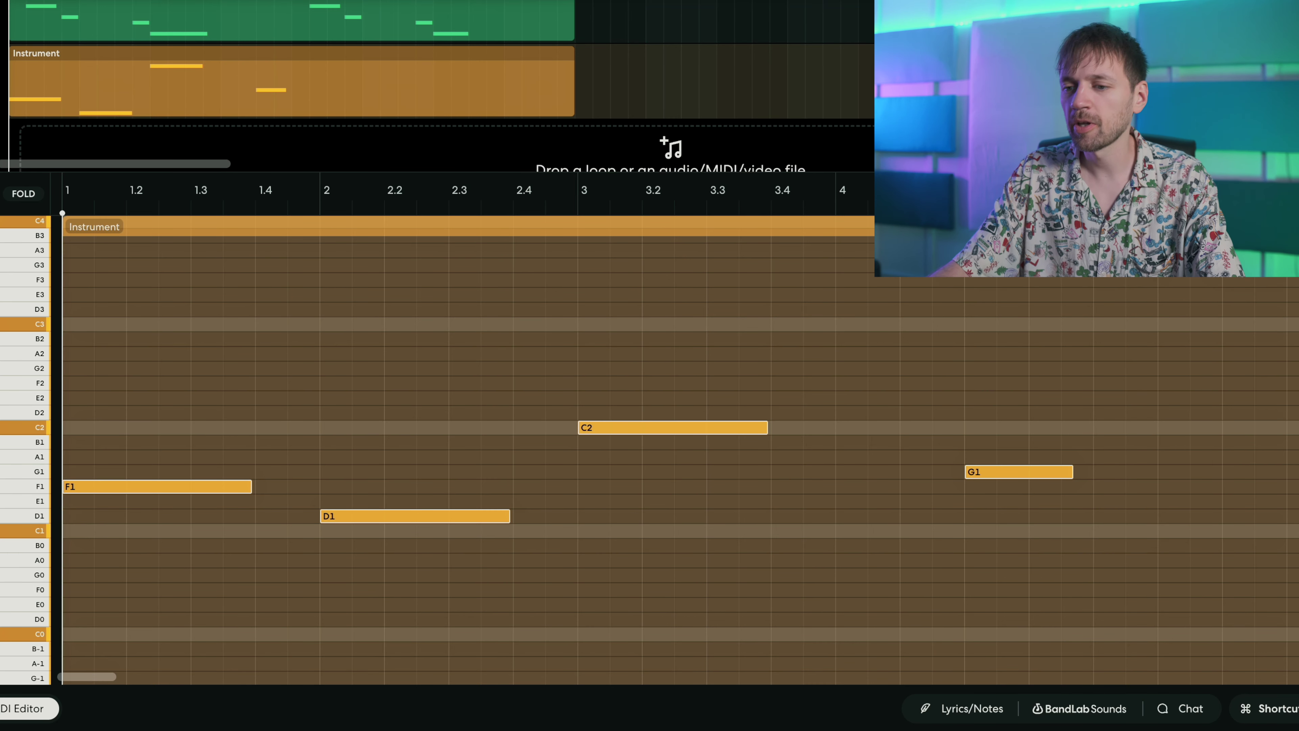
pyautogui.press('super+c')
pyautogui.press('super+v')
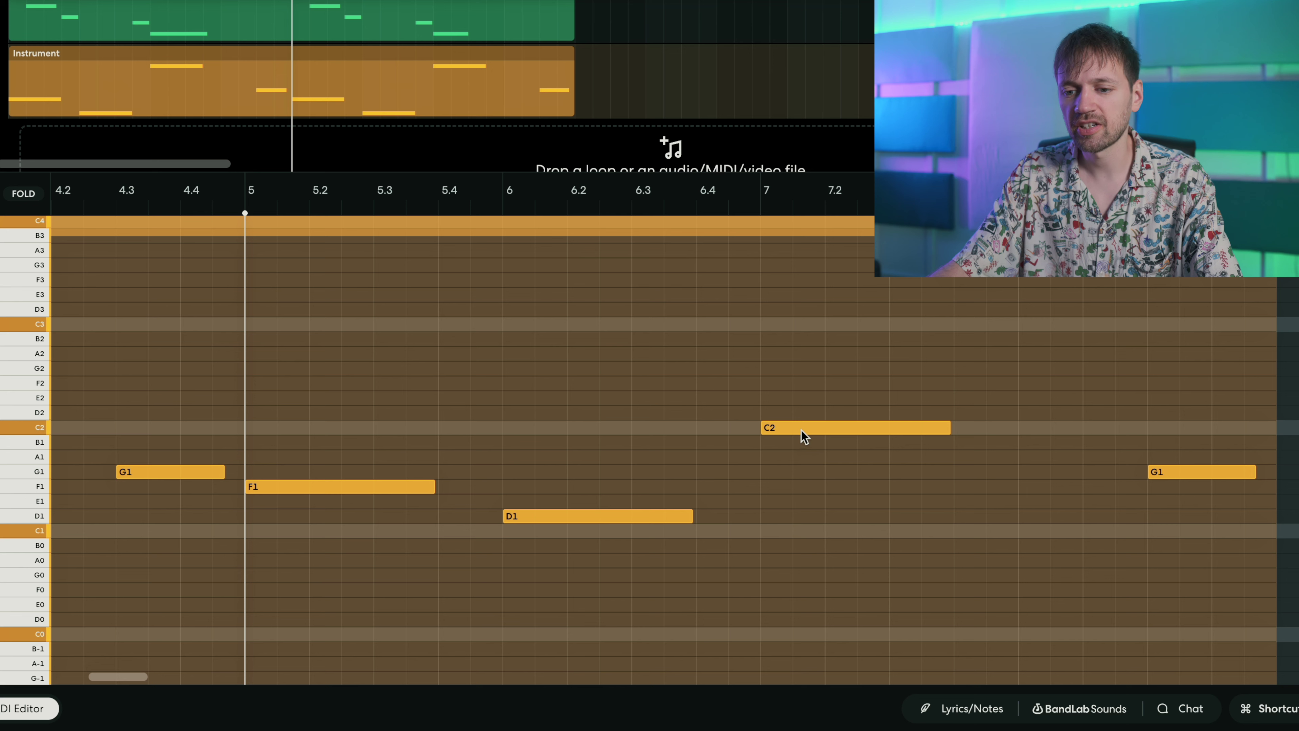
pyautogui.click(801, 431)
pyautogui.moveTo(801, 433); pyautogui.dragTo(803, 516)
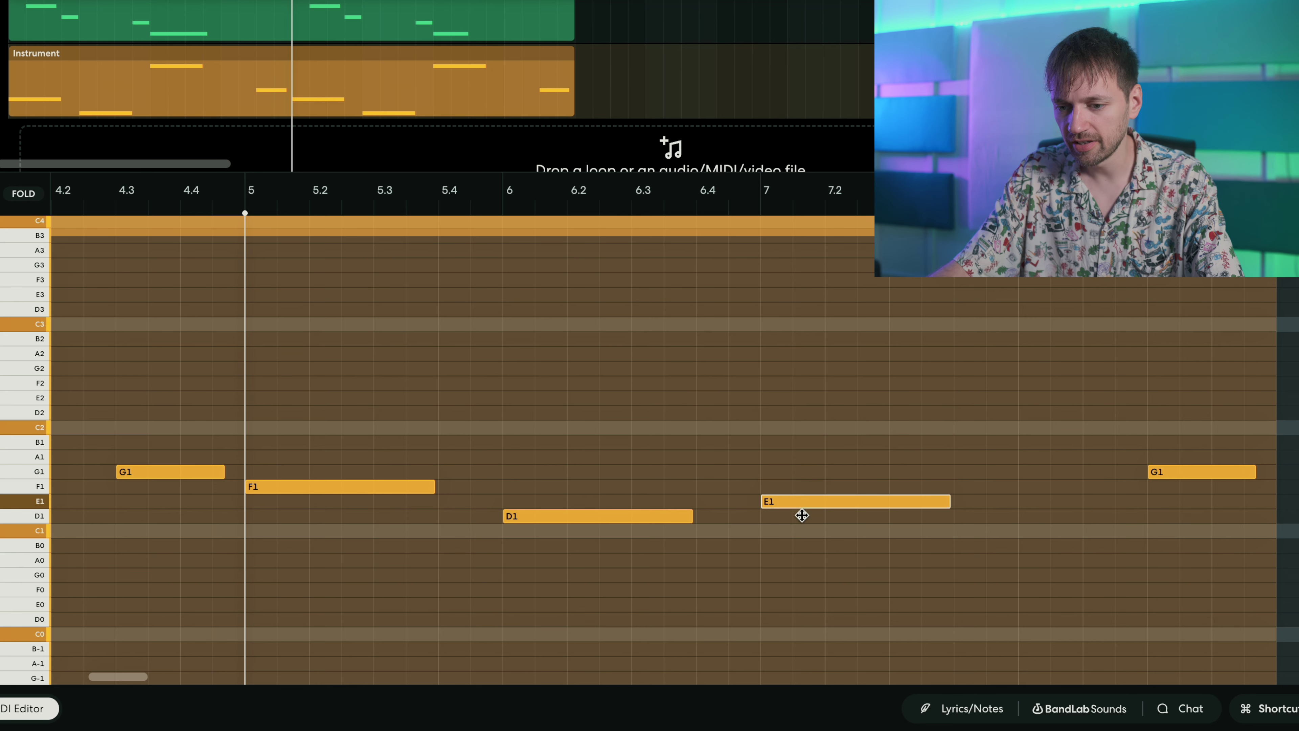
pyautogui.click(821, 468)
pyautogui.press('space')
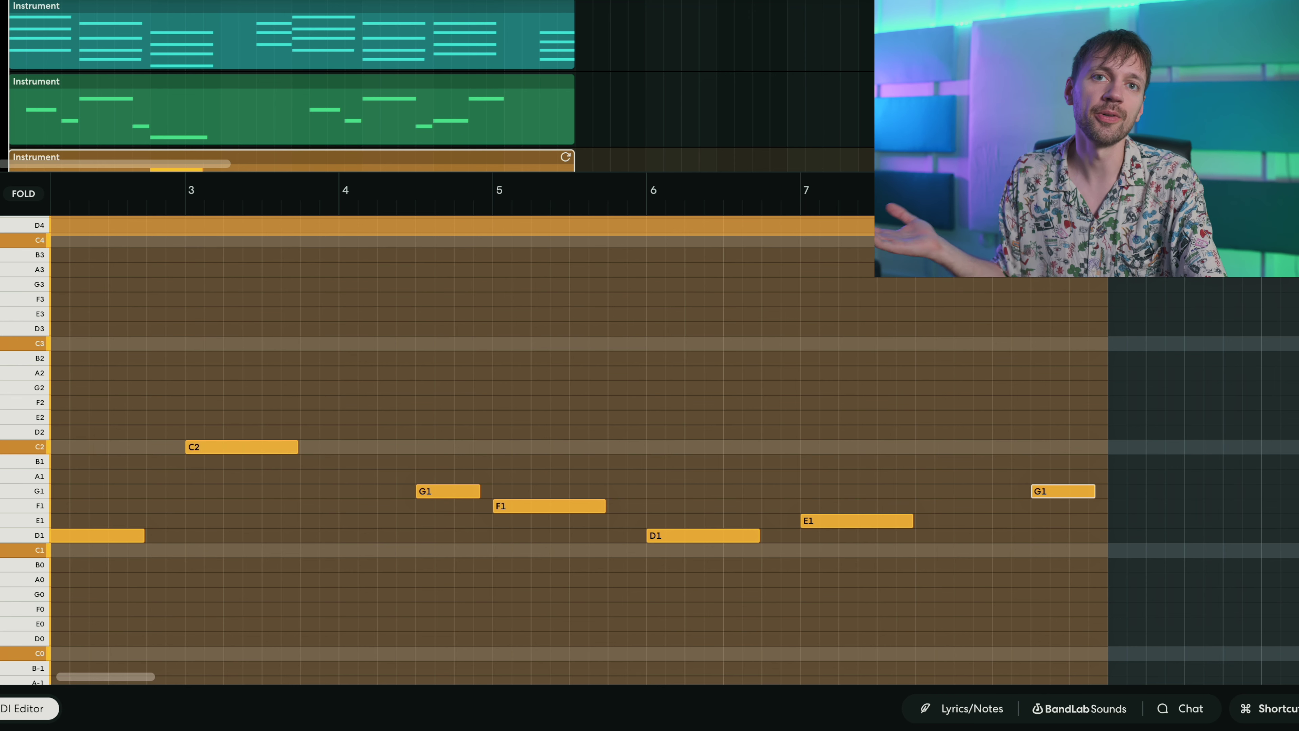
pyautogui.hscroll(-5, 475, 574)
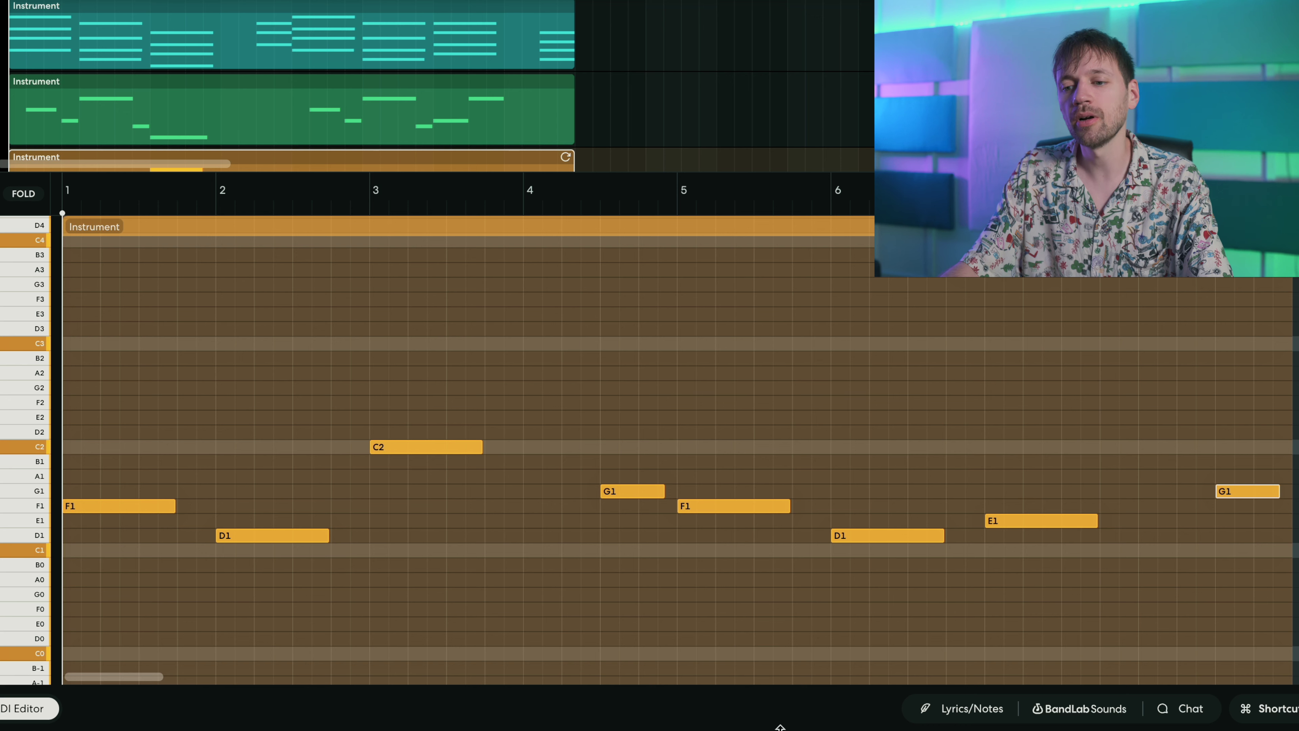
pyautogui.scroll(-3, 441, 87)
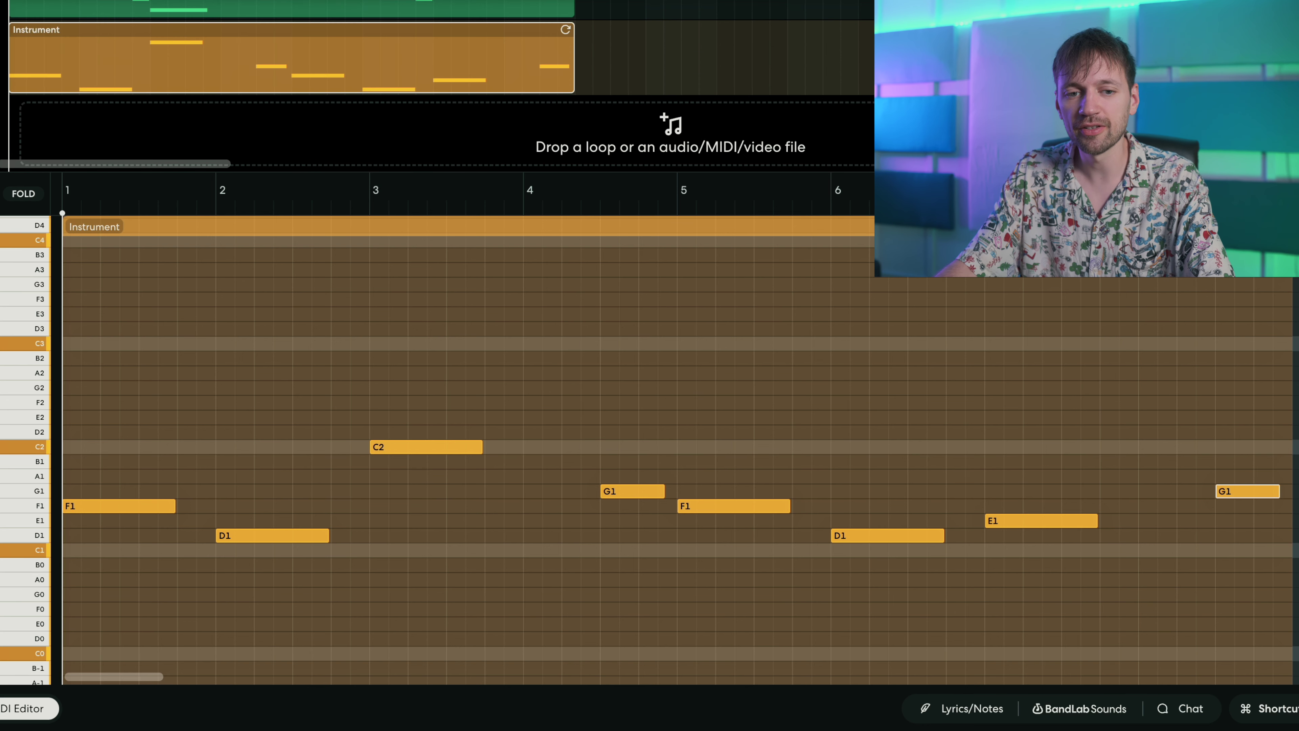
pyautogui.press('space')
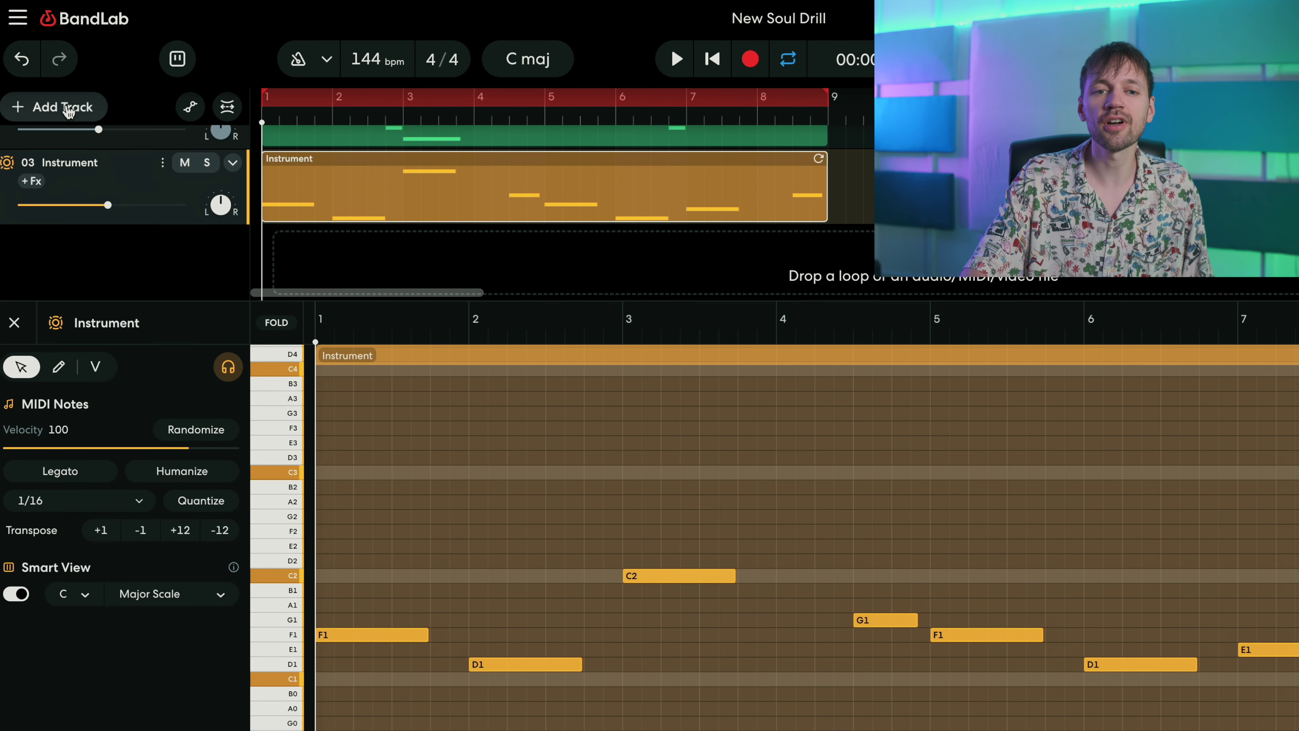
# Step: Open the New Track panel listing track types such as Drum Machine
pyautogui.click(69, 112)
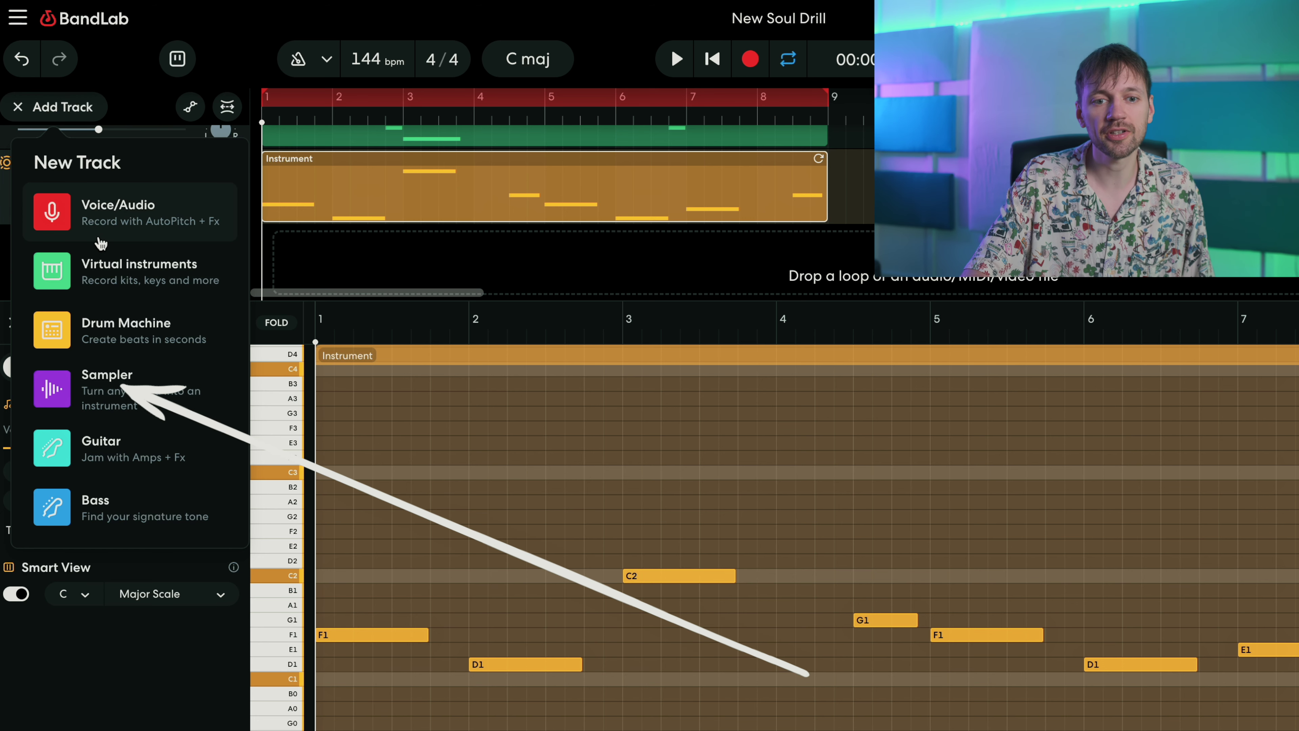
# Step: Add a Sampler track and start a search in the BandLab Sounds library
pyautogui.click(98, 404)
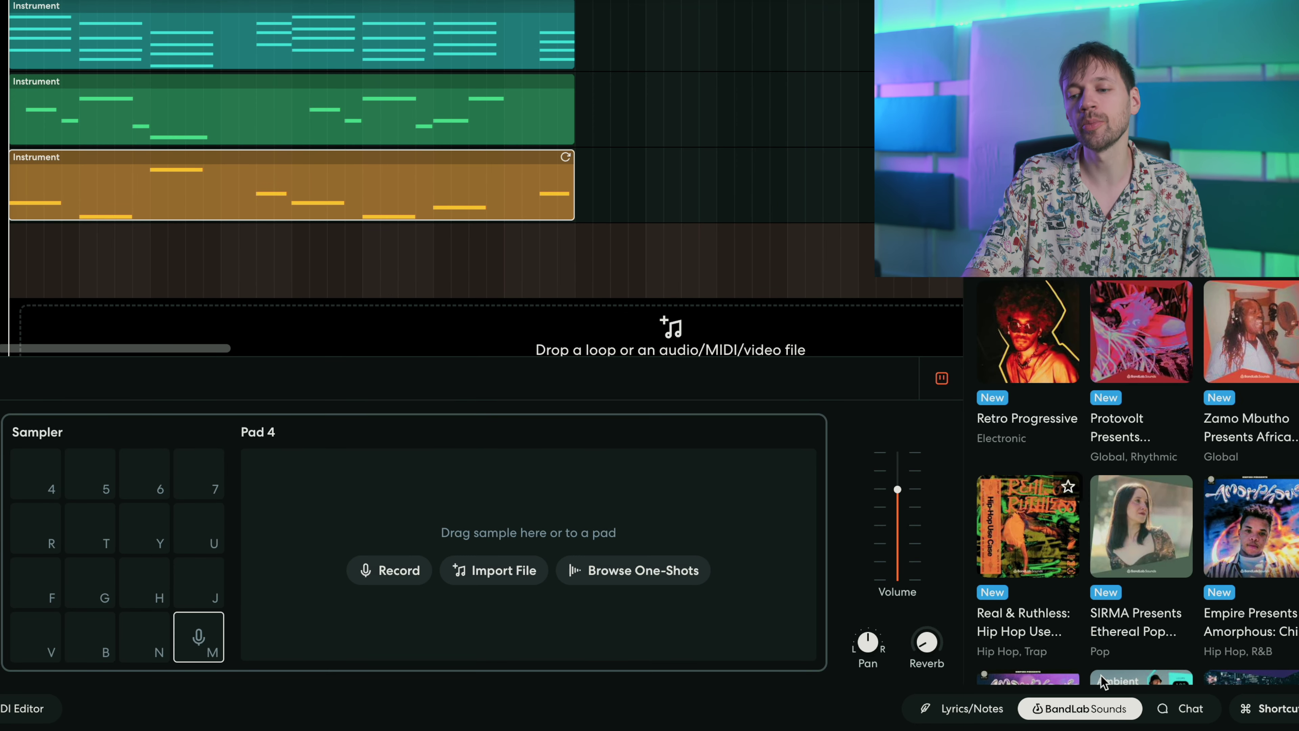
pyautogui.click(1082, 709)
pyautogui.click(1099, 708)
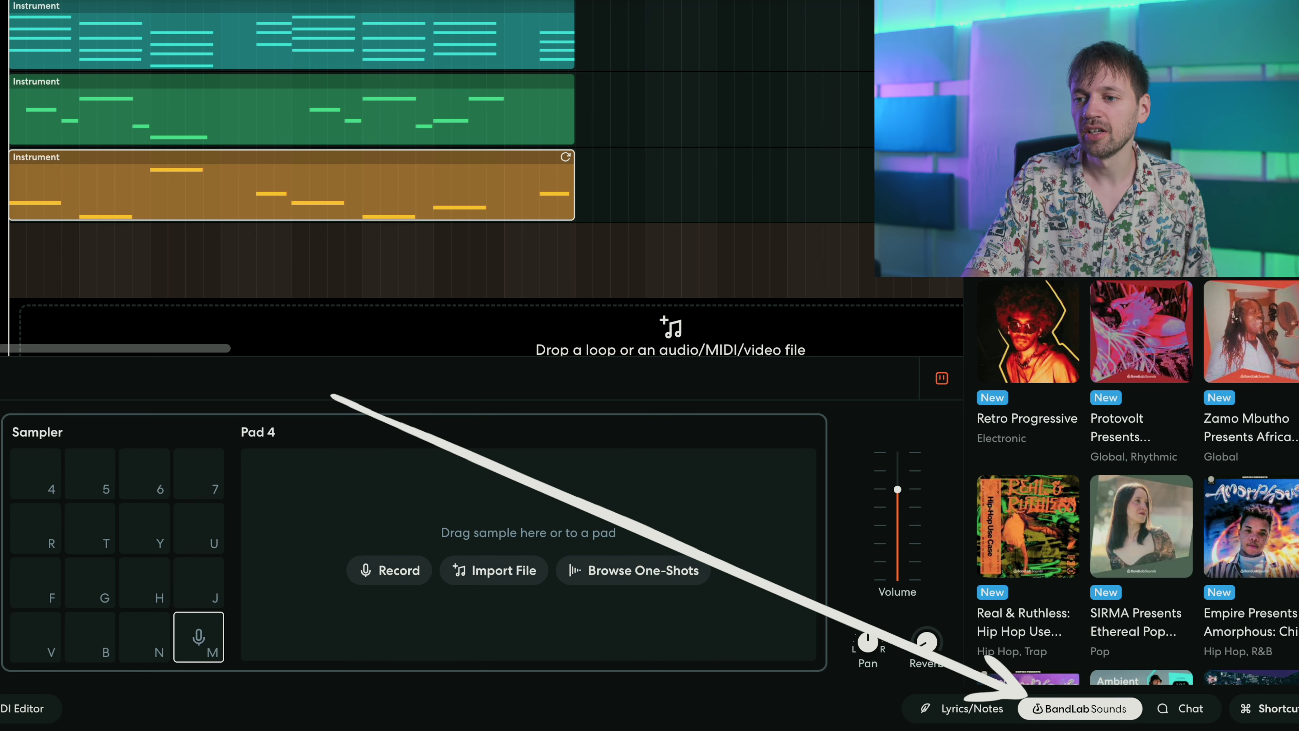
pyautogui.click(1067, 53)
pyautogui.write('trap')
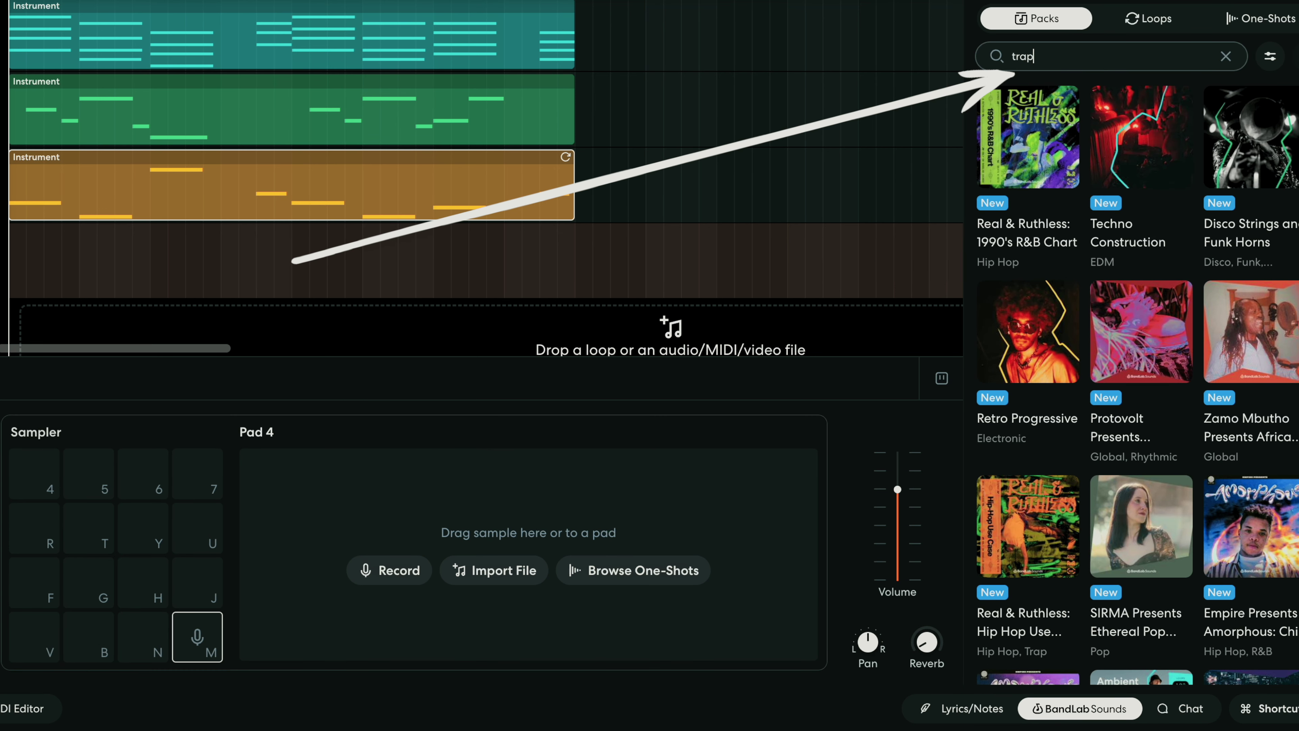
# Step: Filter the kick one-shot results to the Trap genre
pyautogui.moveTo(1041, 160)
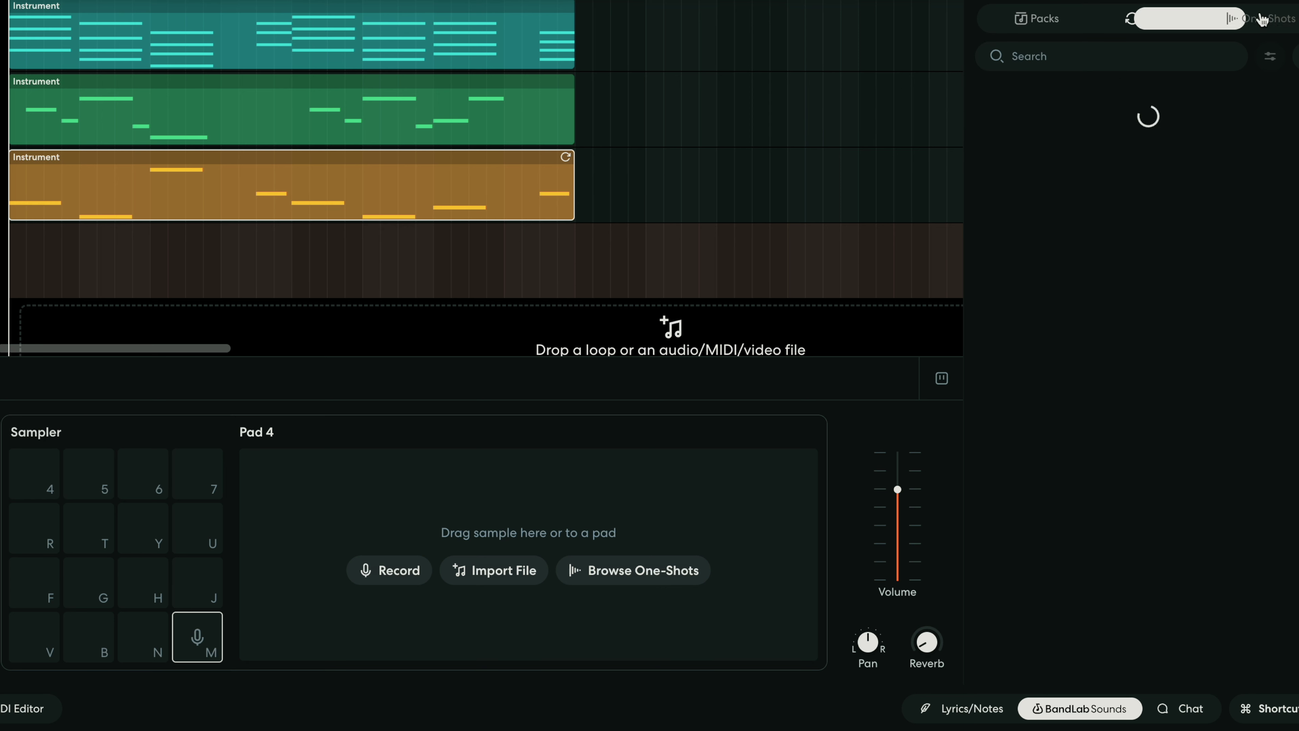
pyautogui.moveTo(1008, 110)
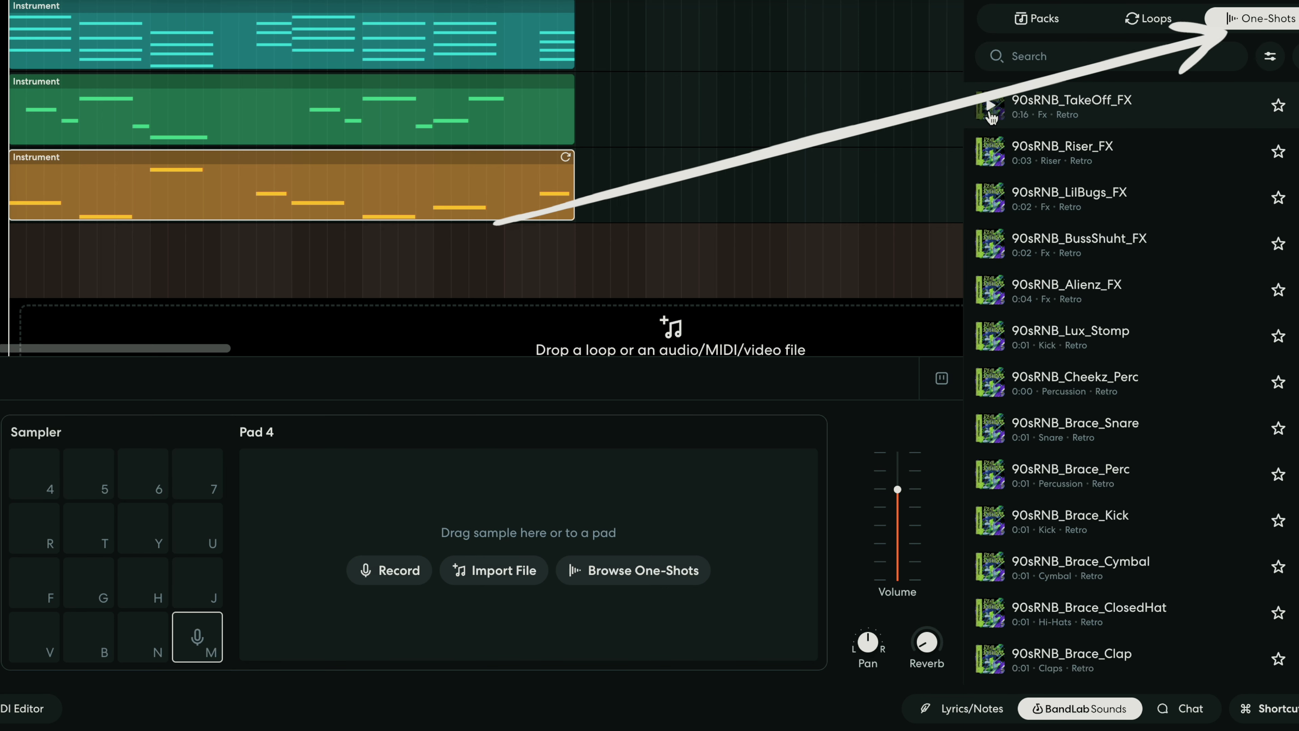
pyautogui.click(1297, 56)
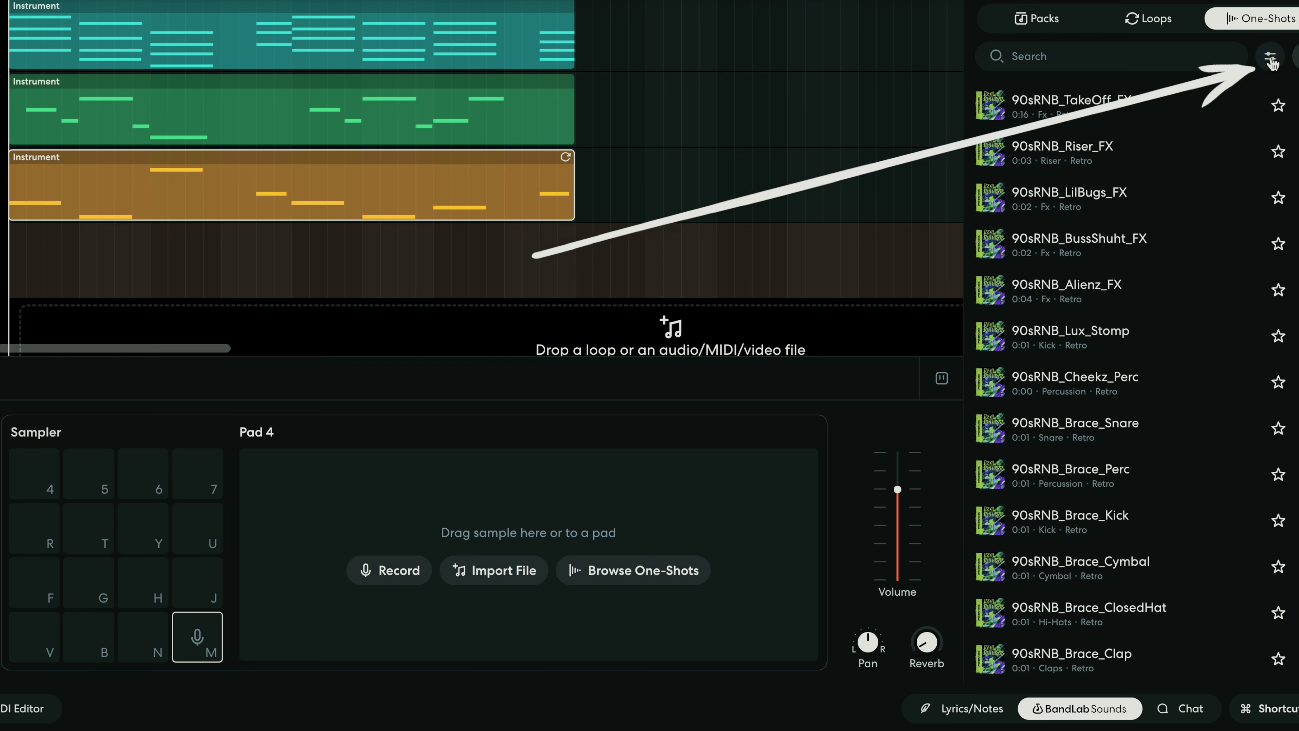
pyautogui.click(1270, 56)
pyautogui.click(1078, 71)
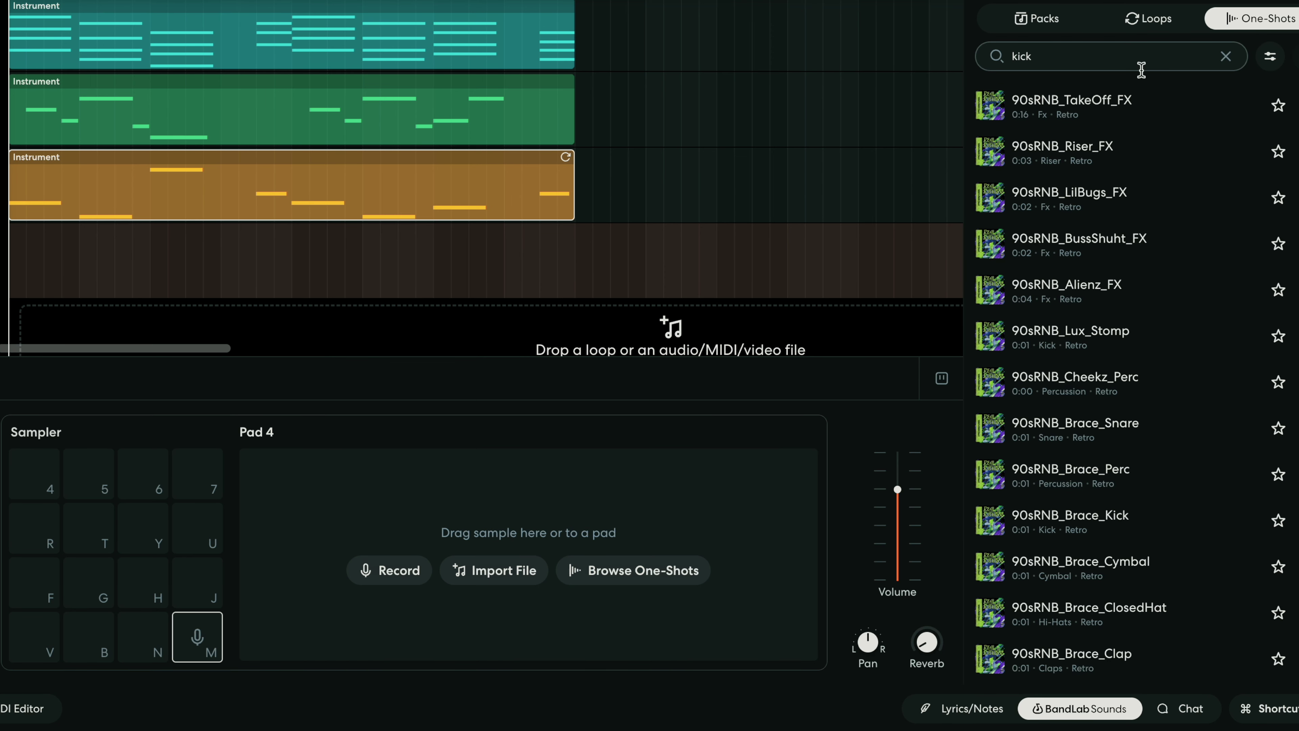
pyautogui.click(1270, 57)
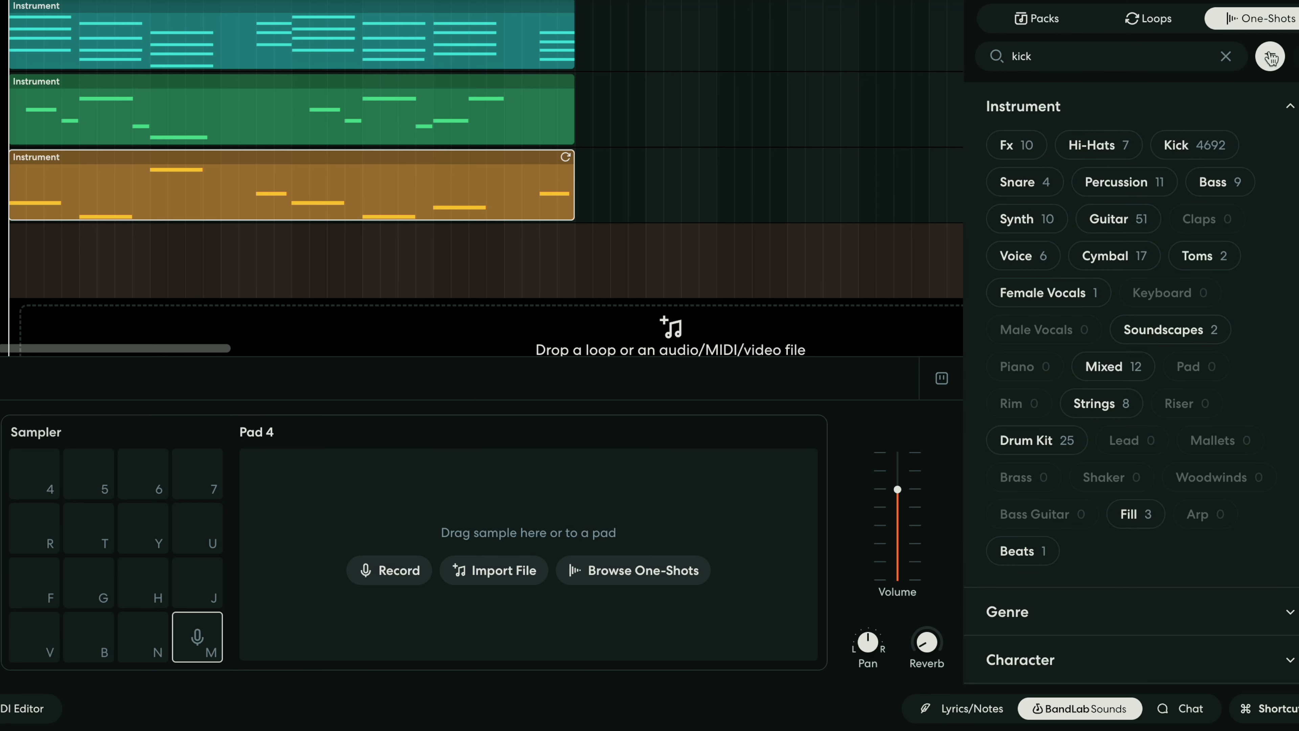
pyautogui.click(1008, 612)
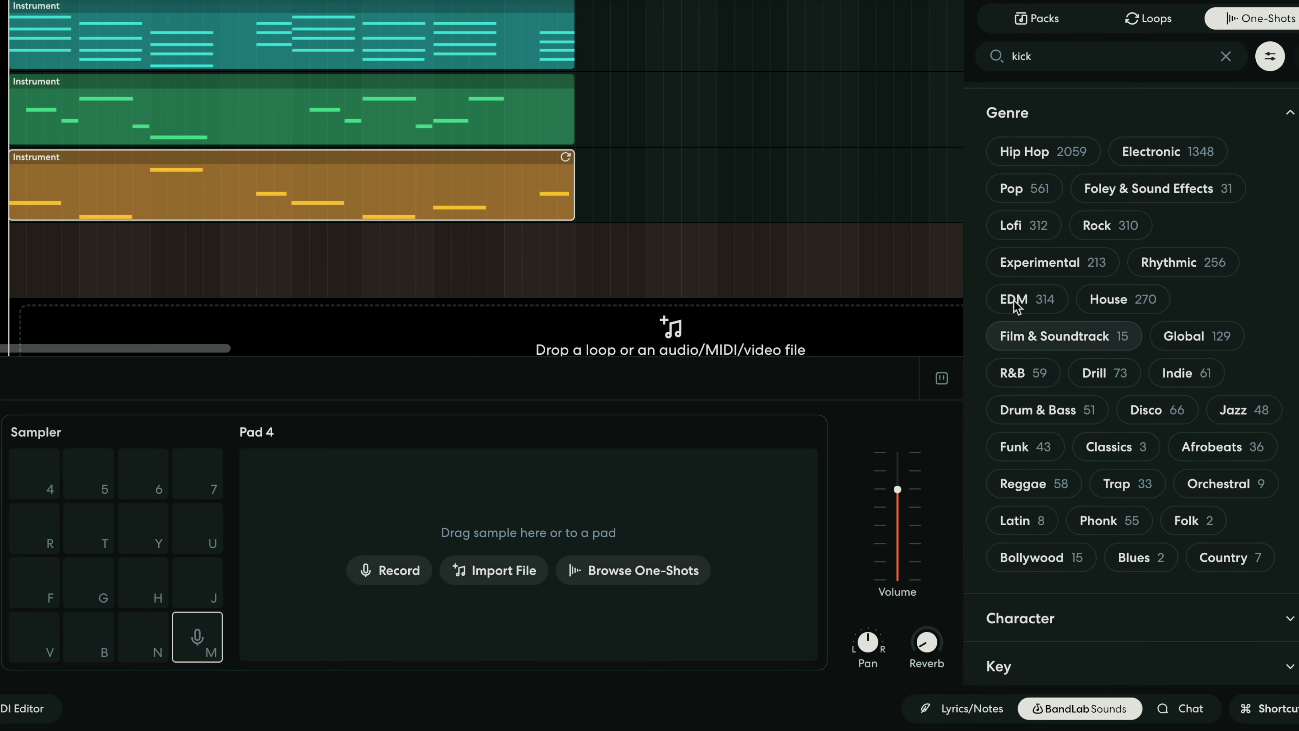
pyautogui.click(1115, 483)
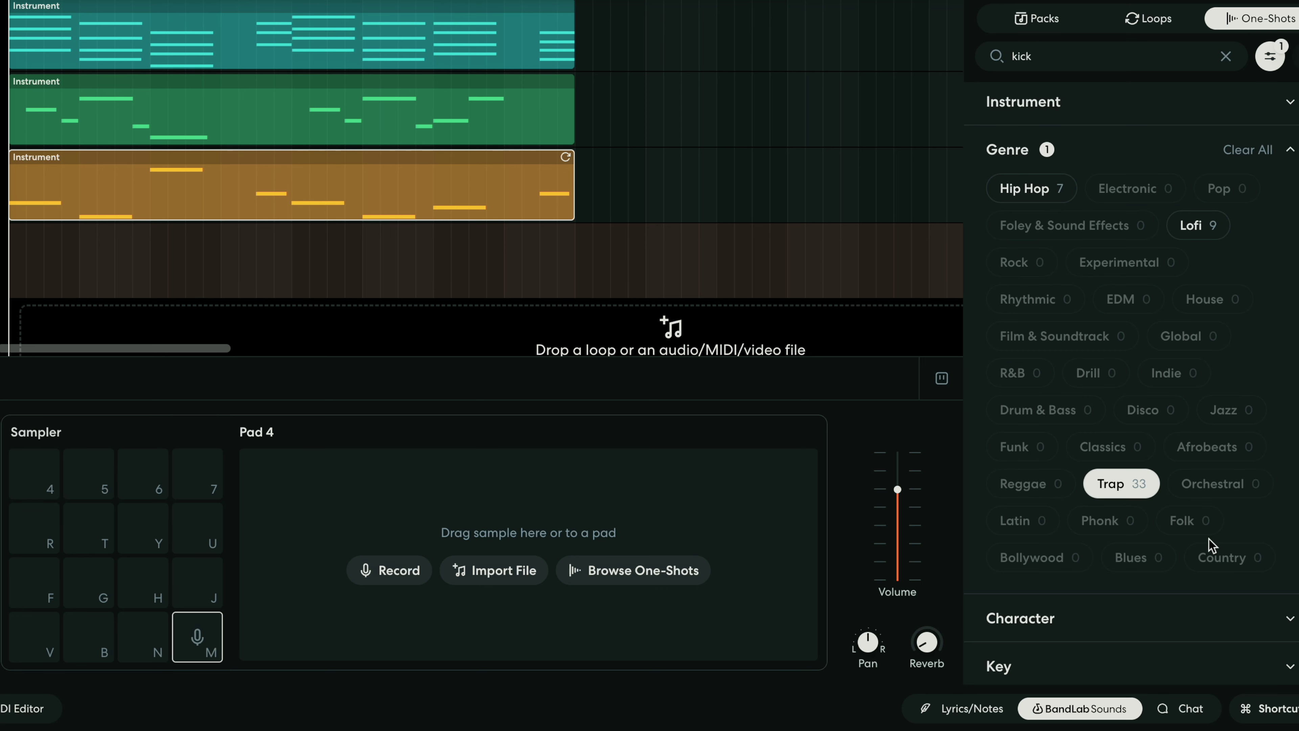
pyautogui.click(1134, 150)
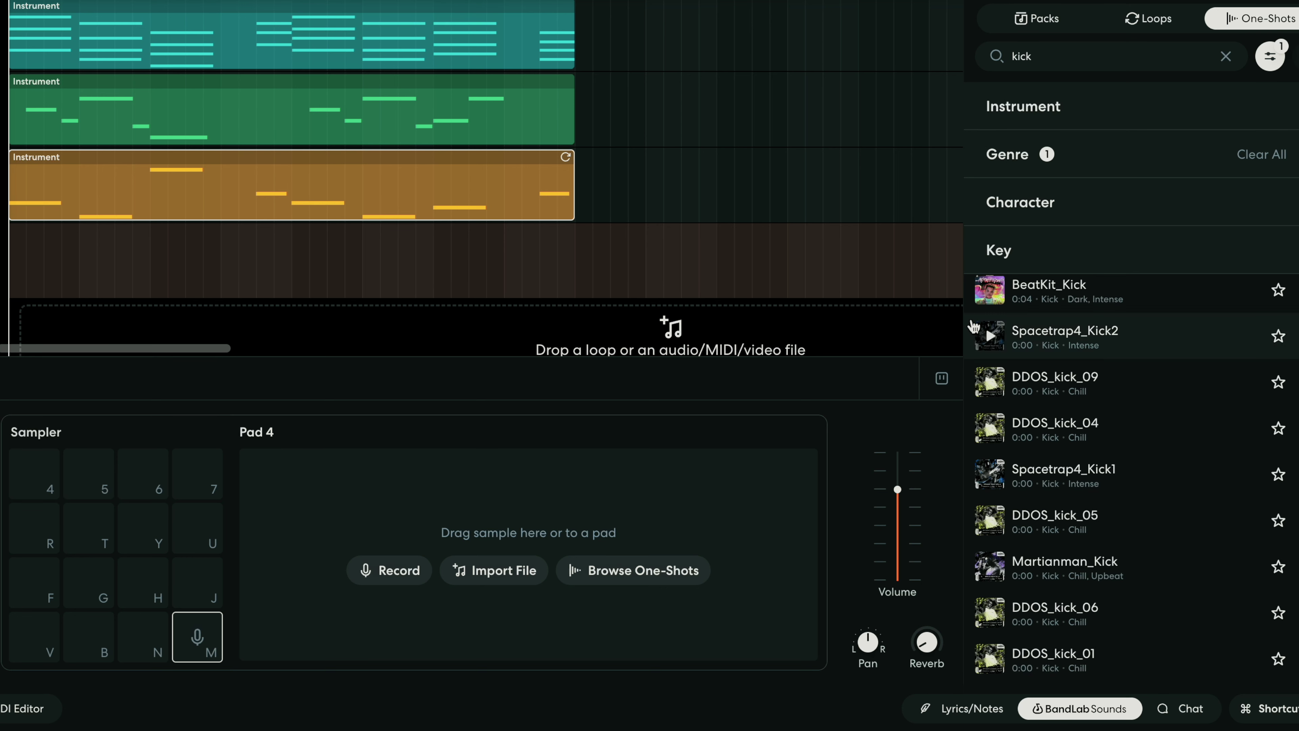
# Step: Preview the kicks, load Spacetrap4_Kick5 onto Pad 1, and play the project
pyautogui.click(991, 290)
pyautogui.click(991, 336)
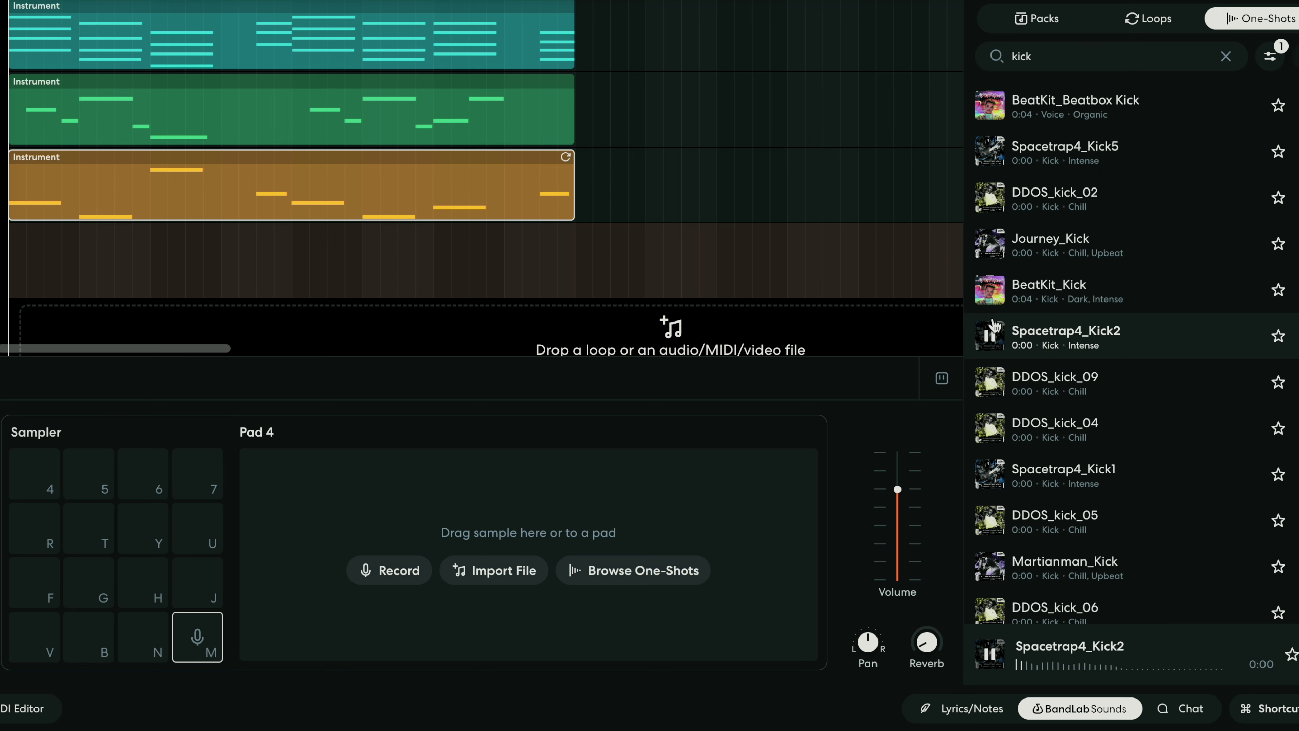
pyautogui.click(996, 153)
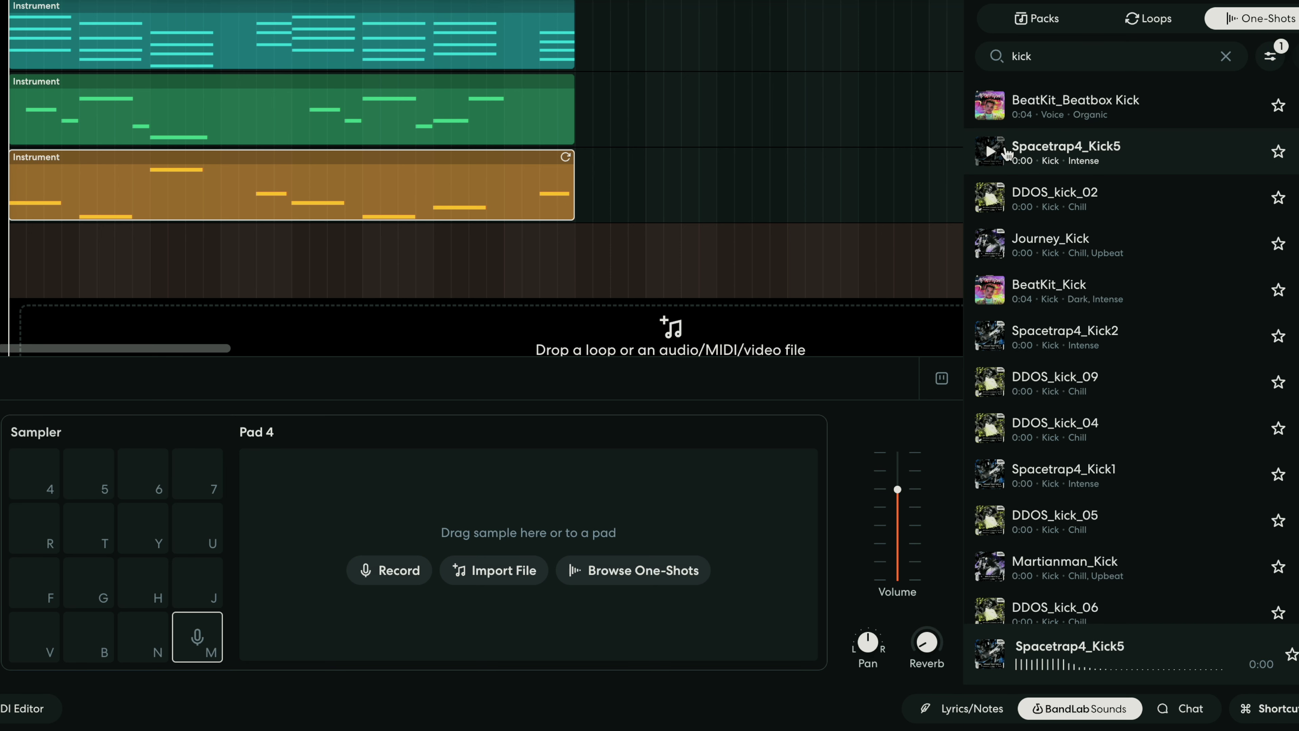
pyautogui.moveTo(1034, 153); pyautogui.dragTo(38, 631)
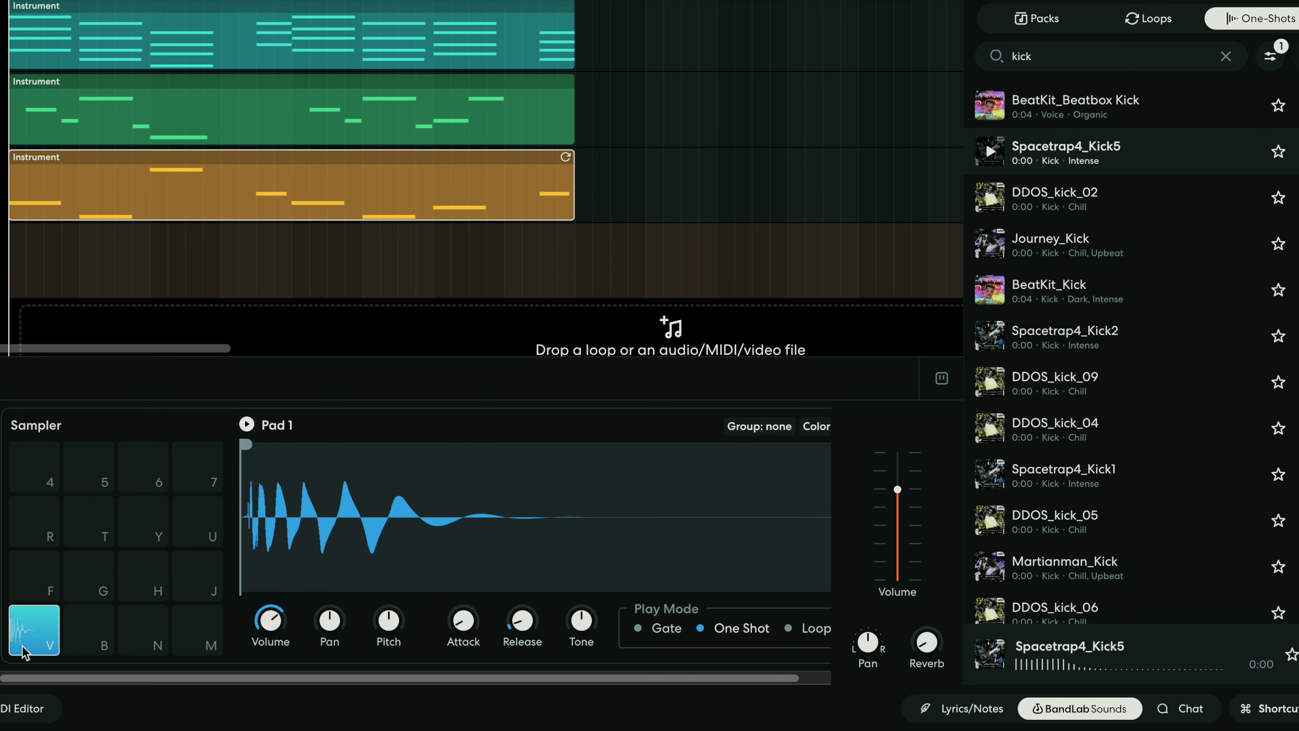
pyautogui.press('space')
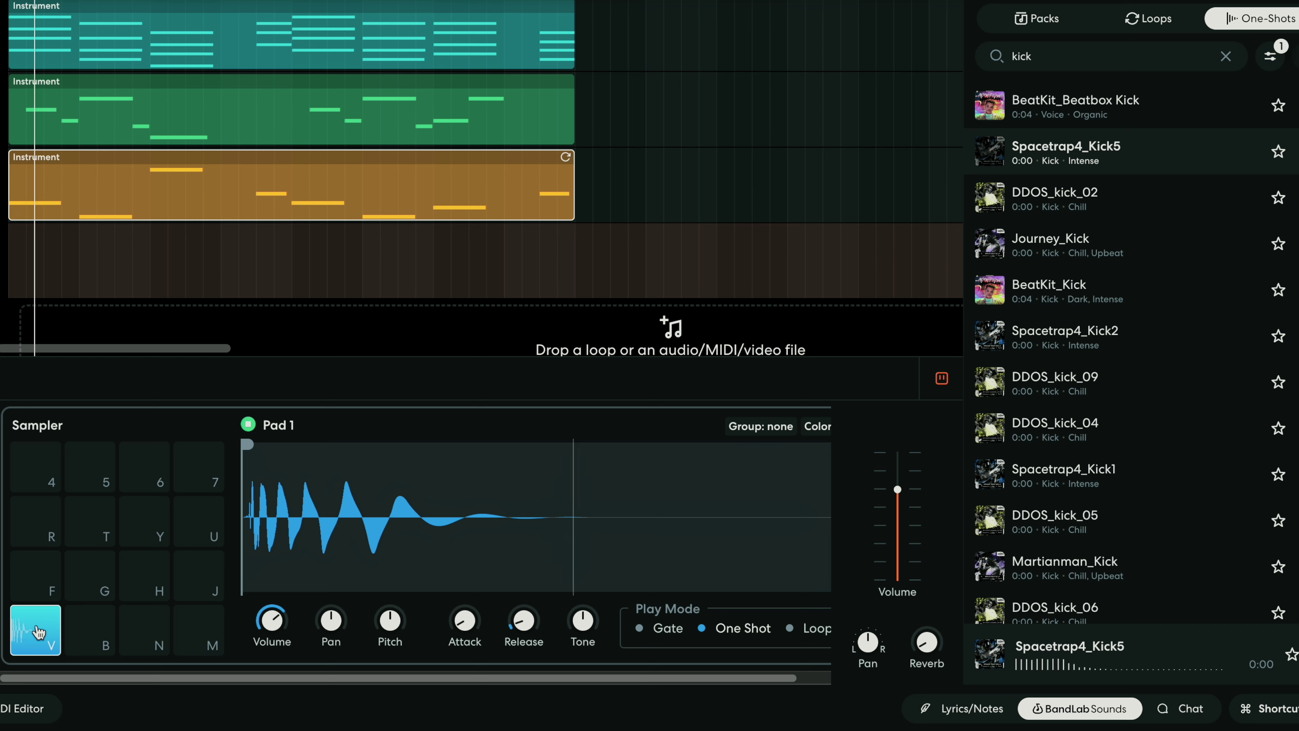
# Step: Search for snares, preview several, and load Journey_Snare onto pad B
pyautogui.write('snare')
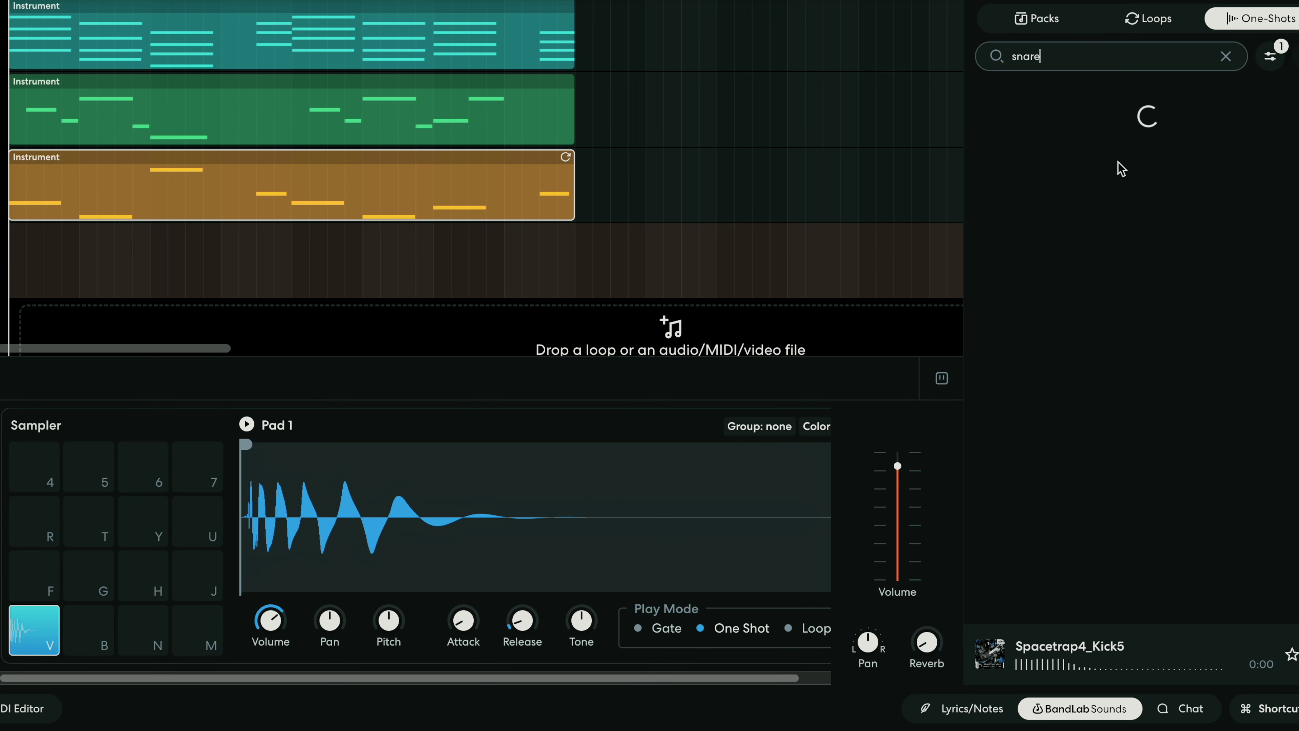
pyautogui.click(1004, 107)
pyautogui.click(990, 198)
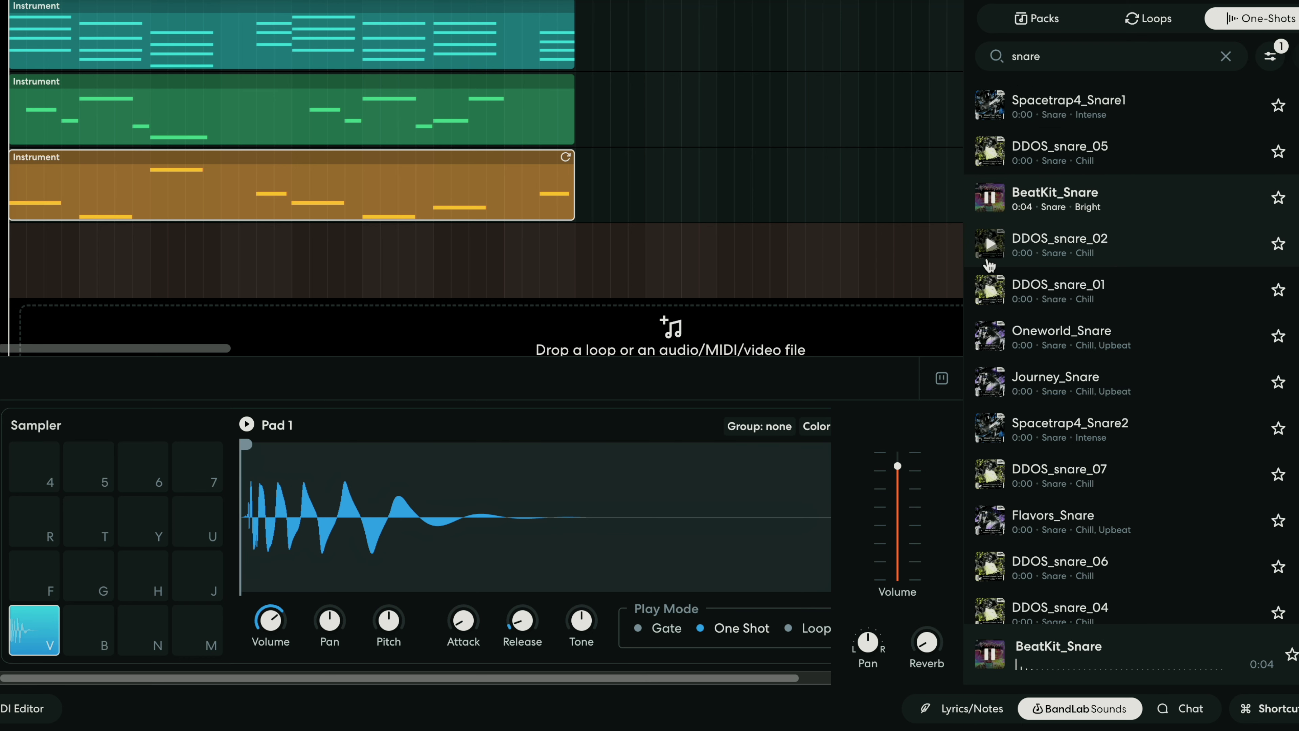
pyautogui.click(990, 245)
pyautogui.click(990, 290)
pyautogui.click(990, 424)
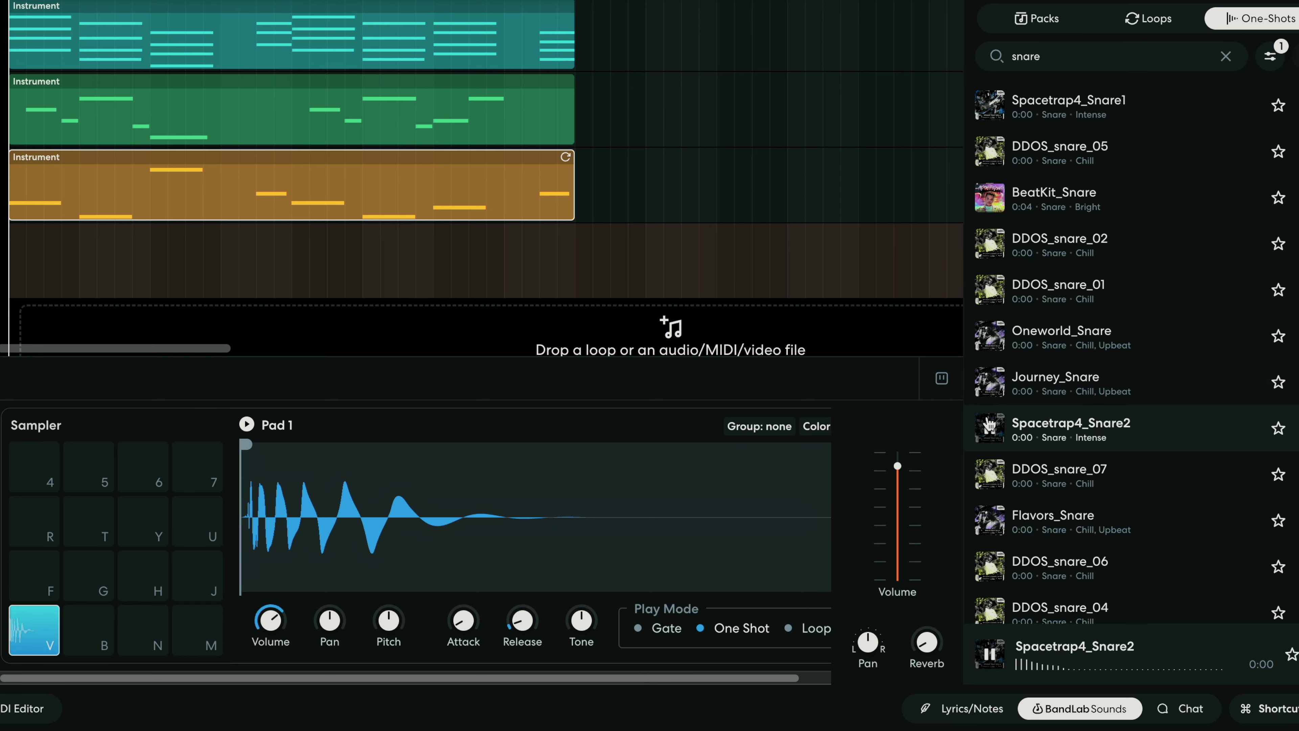
pyautogui.click(989, 381)
pyautogui.moveTo(335, 535); pyautogui.dragTo(90, 627)
# Step: Audition the kick, the Journey_Snare, and the samples on pads 5–8
pyautogui.click(49, 637)
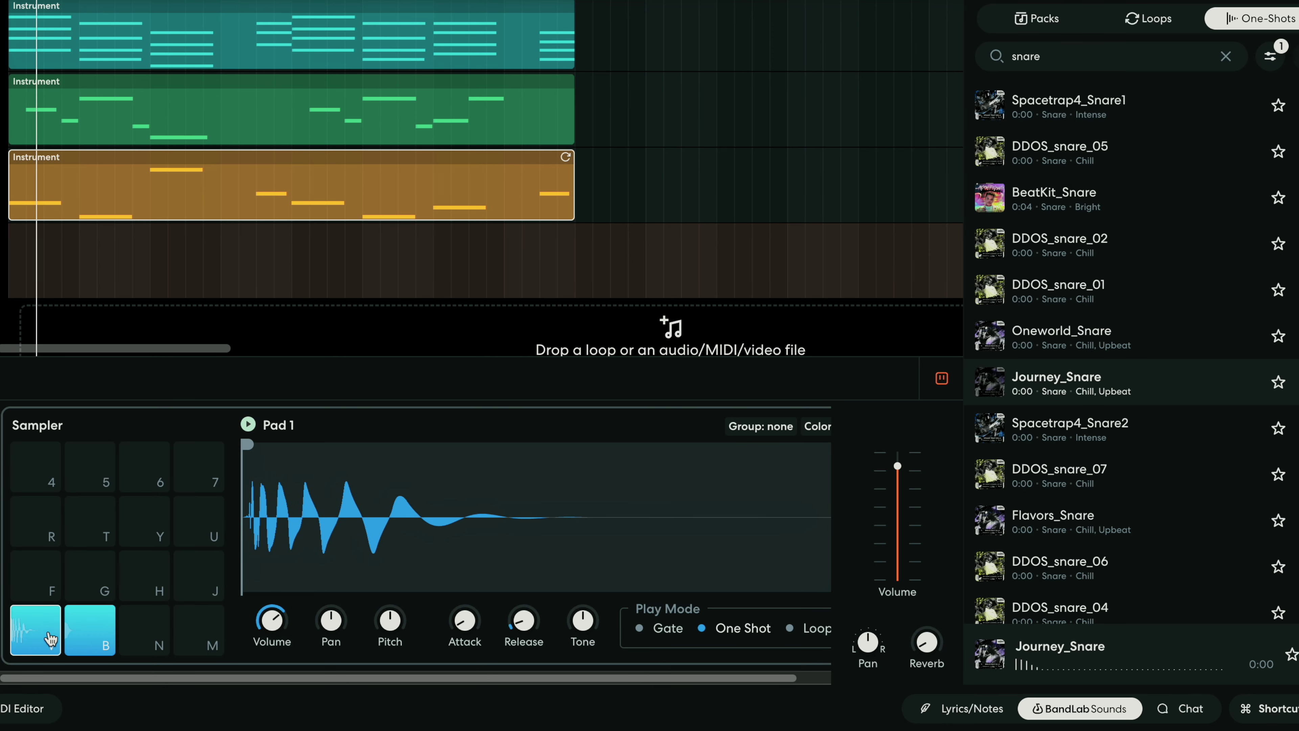
pyautogui.click(76, 640)
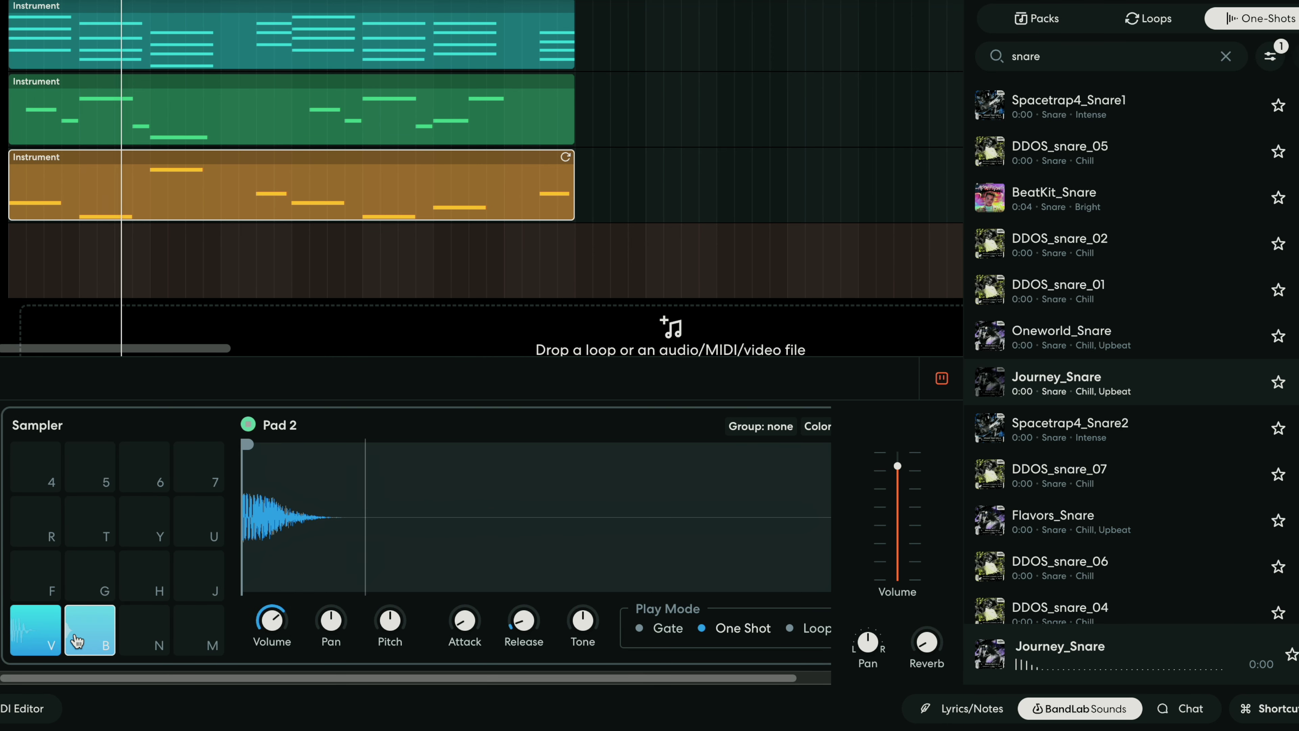
pyautogui.click(59, 643)
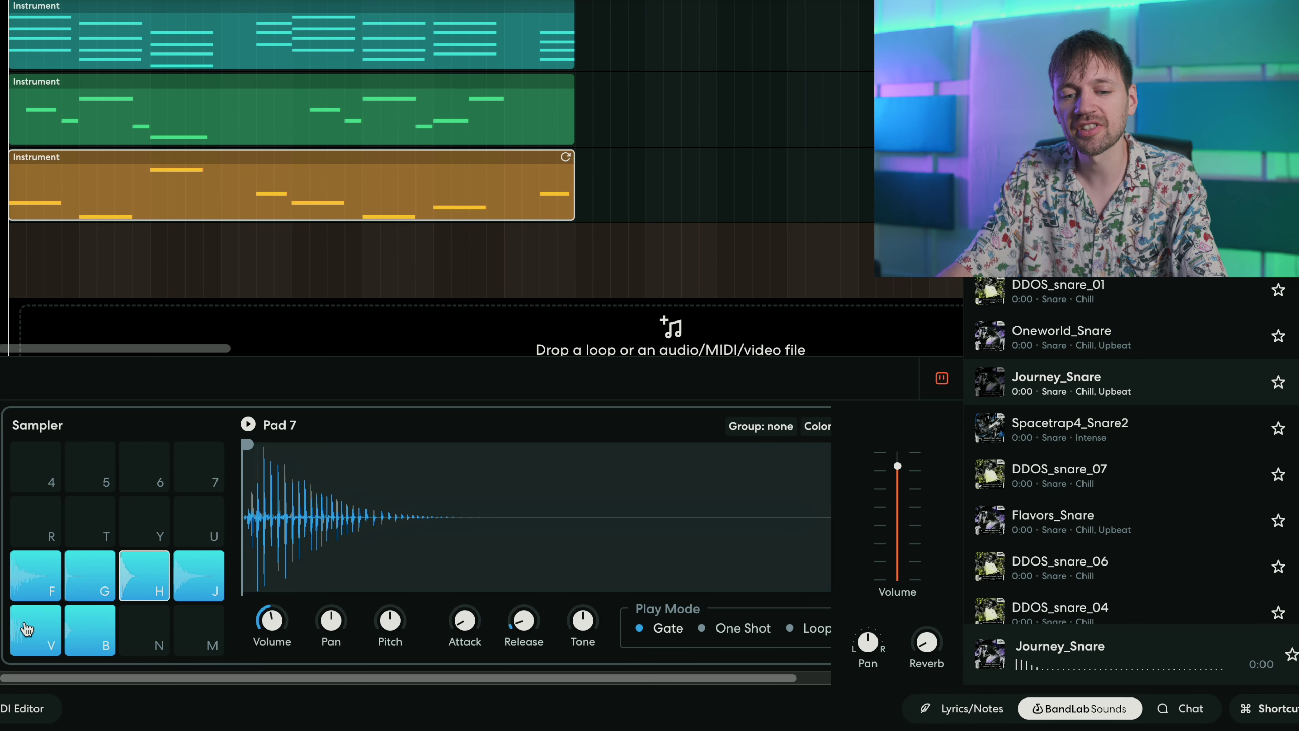
pyautogui.click(26, 634)
pyautogui.click(40, 580)
pyautogui.click(93, 580)
pyautogui.click(124, 587)
pyautogui.click(187, 575)
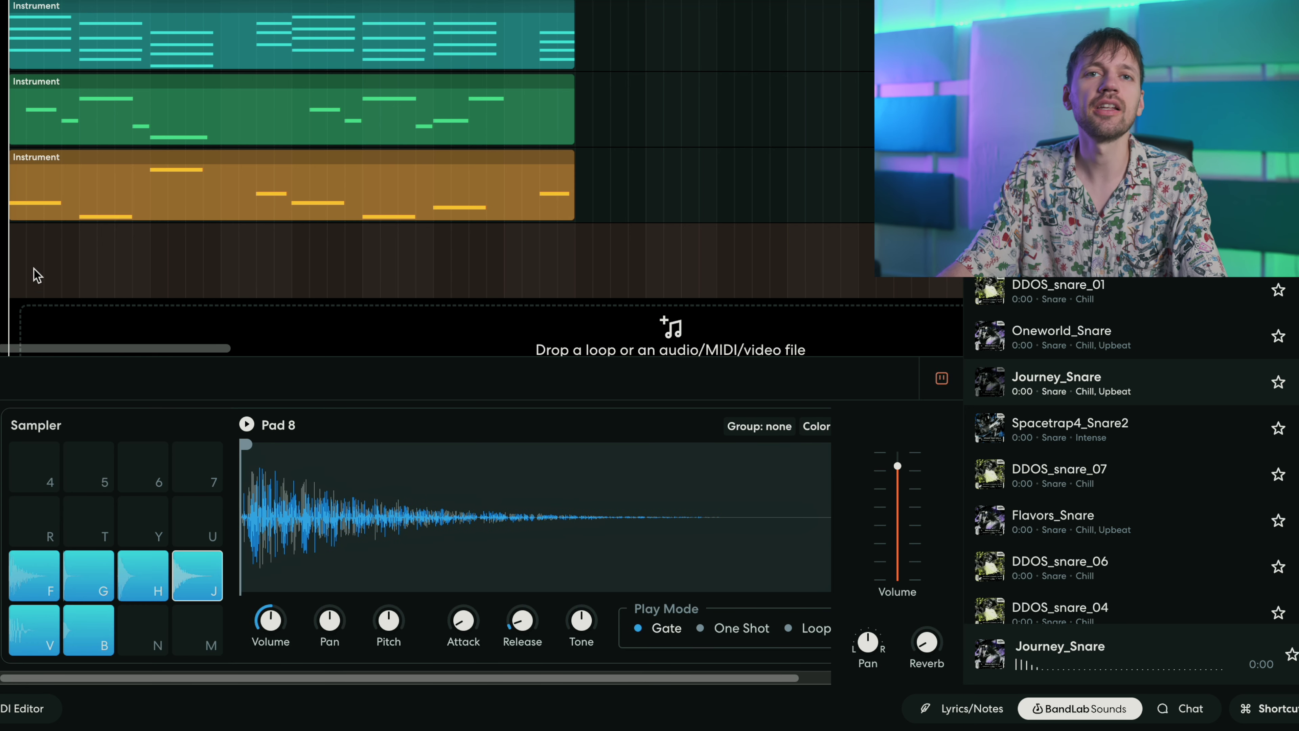
# Step: Create an empty region on the Sampler track and lengthen it
pyautogui.rightClick(24, 285)
pyautogui.click(57, 323)
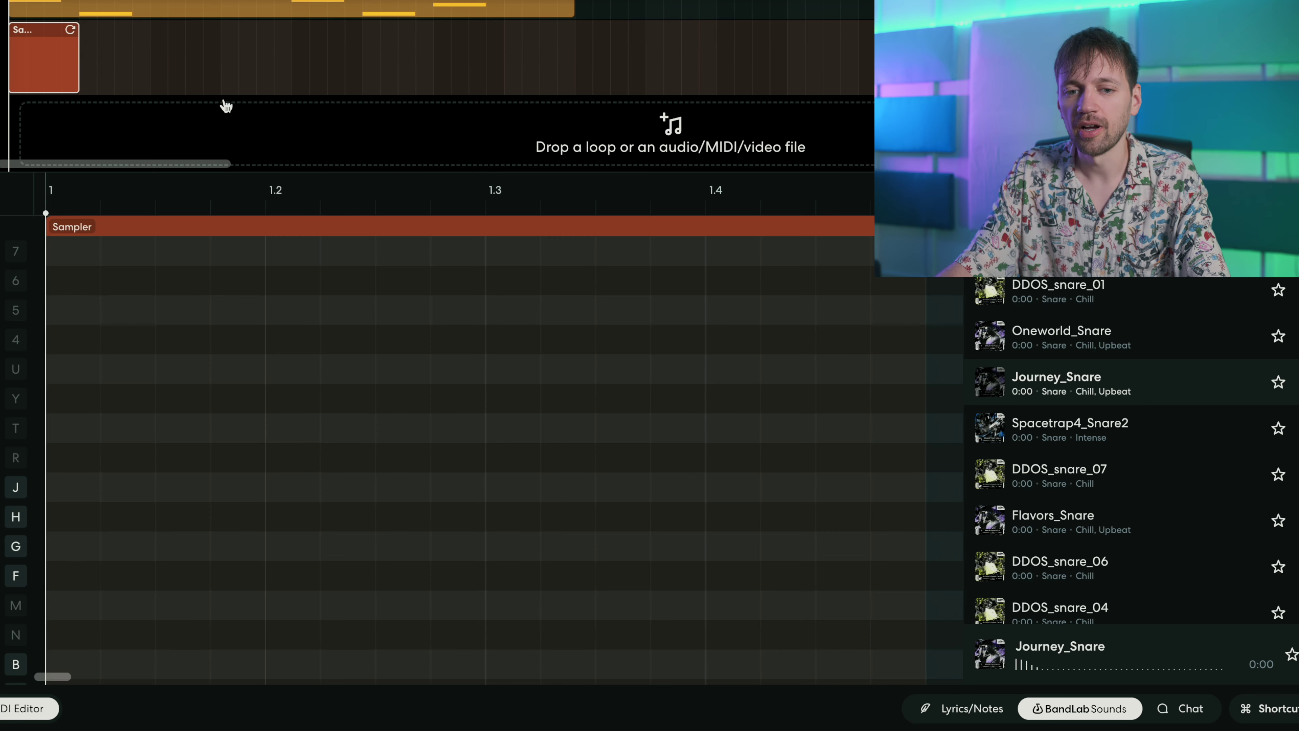
pyautogui.moveTo(77, 45); pyautogui.dragTo(295, 78)
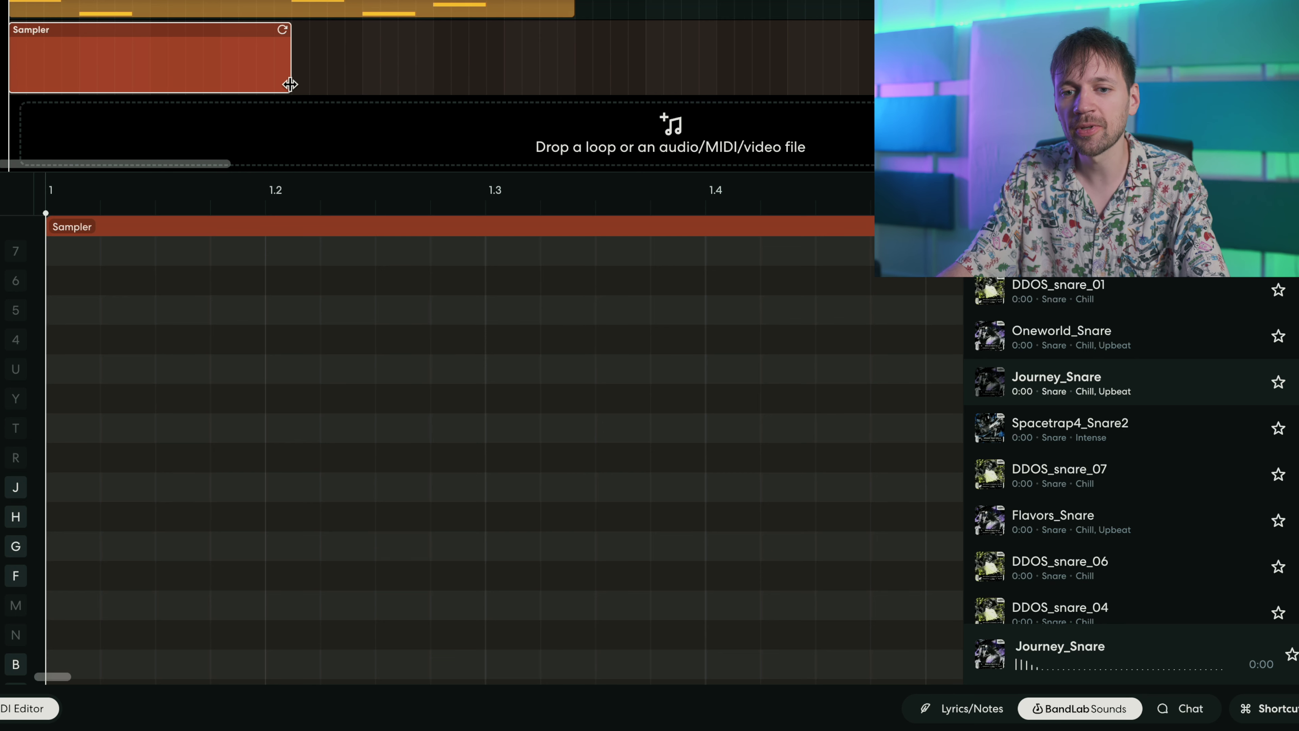
pyautogui.scroll(-1, 96, 421)
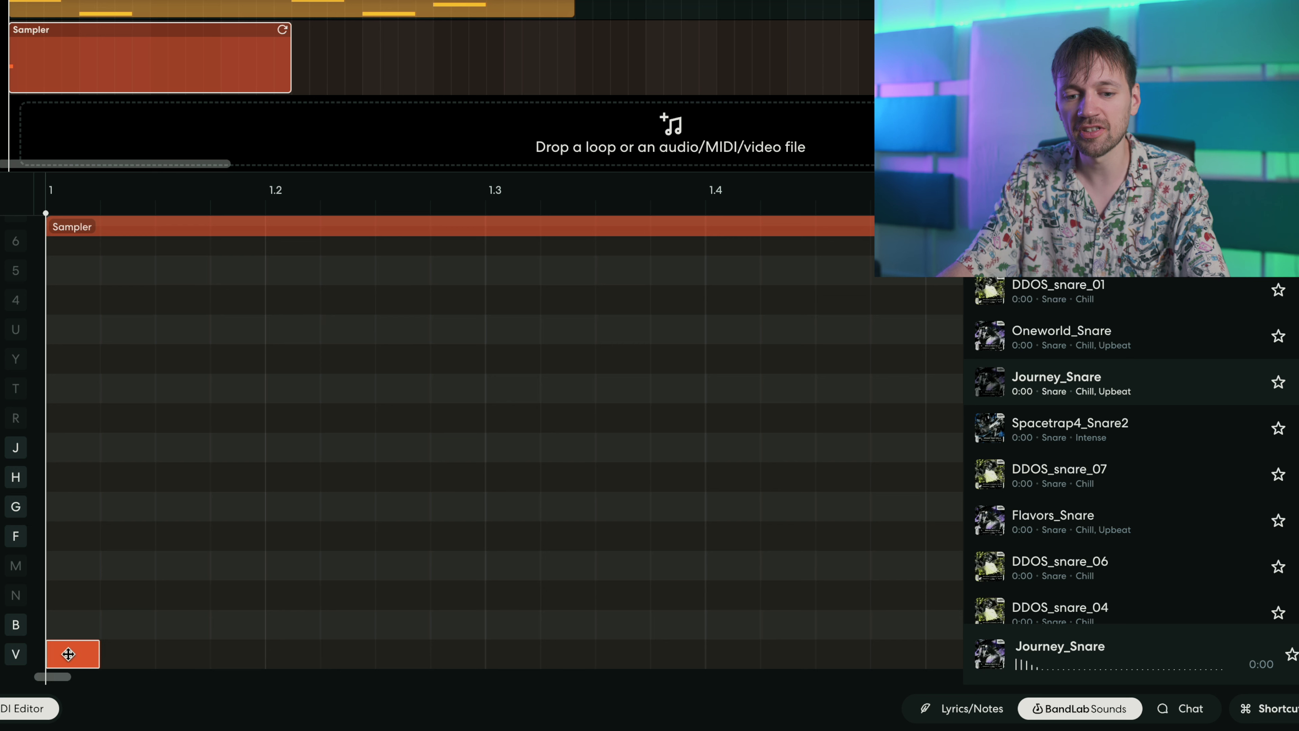
# Step: Draw five kick notes in row V across bar 1
pyautogui.click(236, 654)
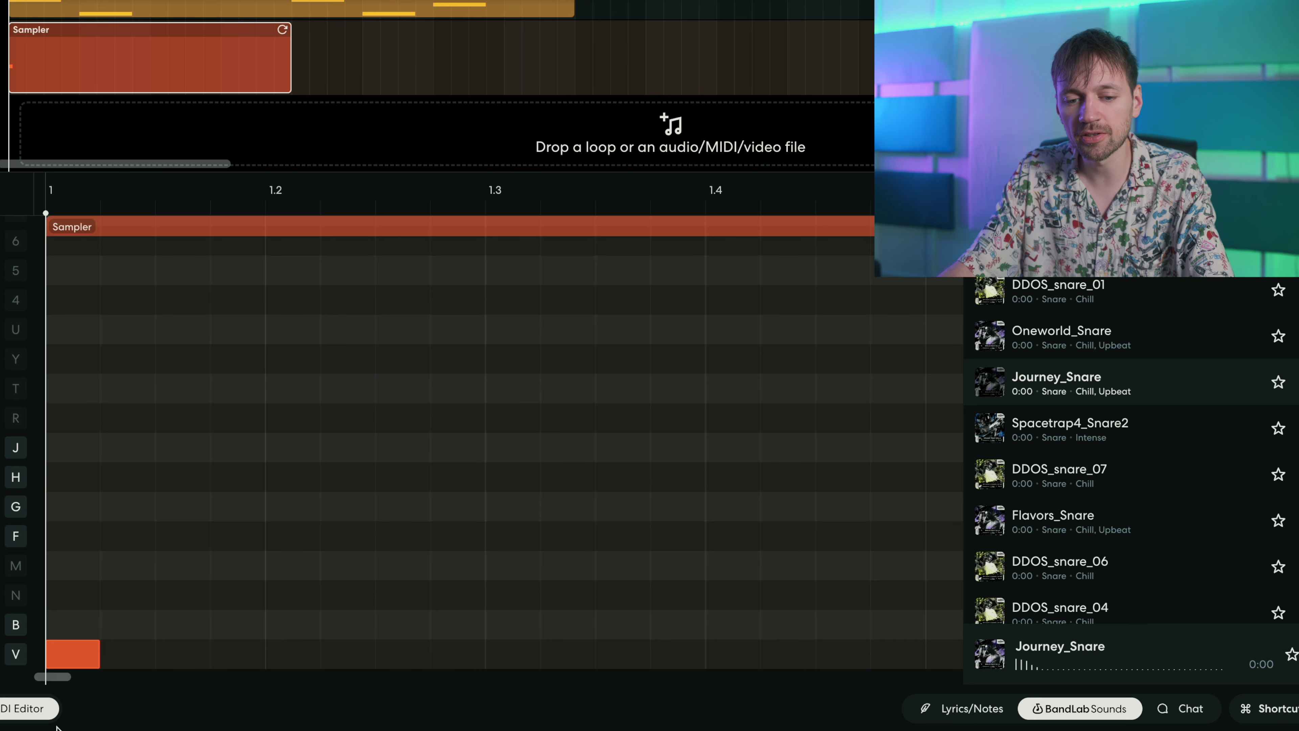
pyautogui.click(269, 654)
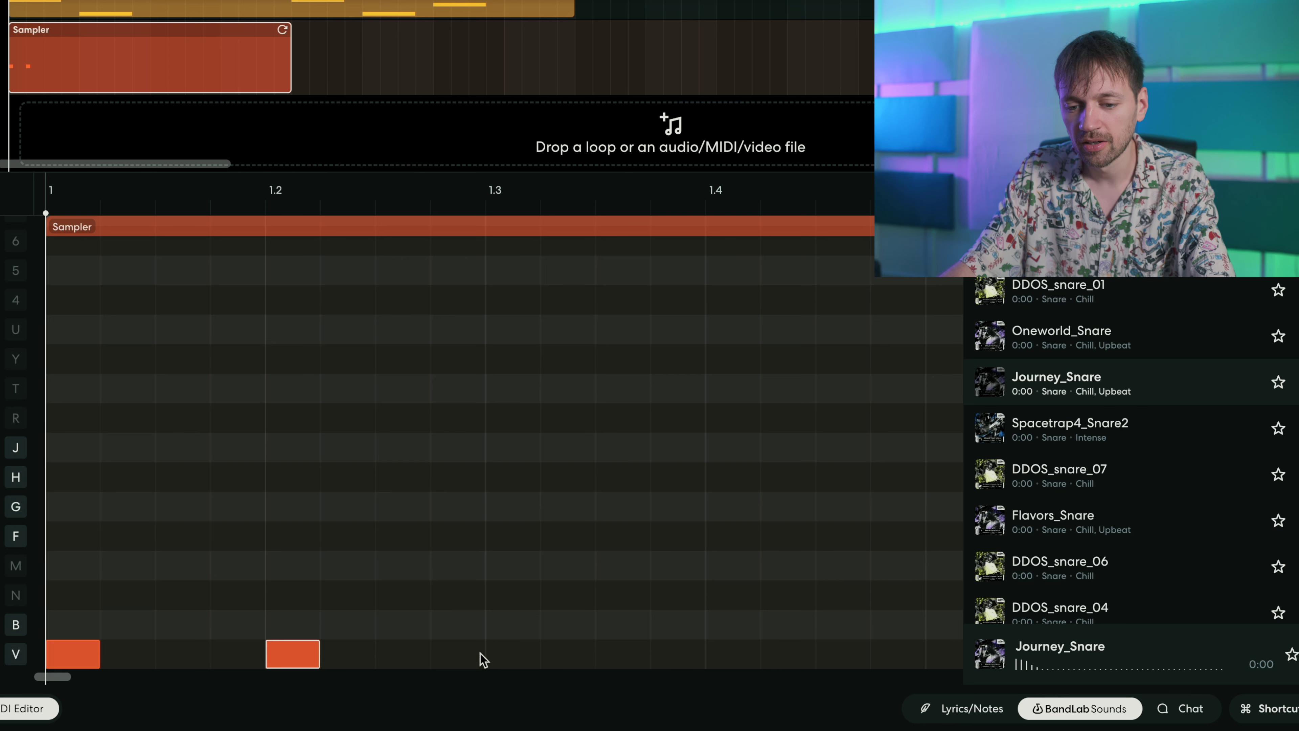
pyautogui.click(503, 652)
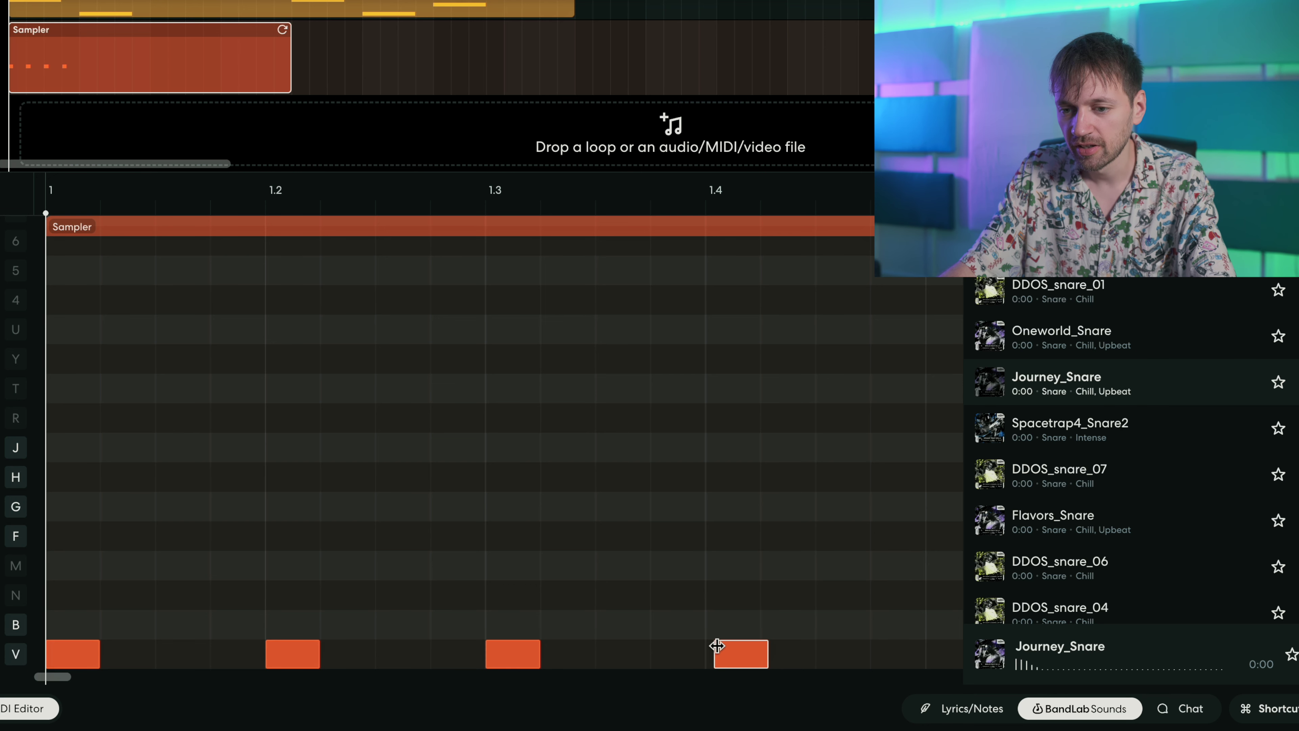
pyautogui.hscroll(3, 717, 650)
pyautogui.hscroll(-3, 562, 673)
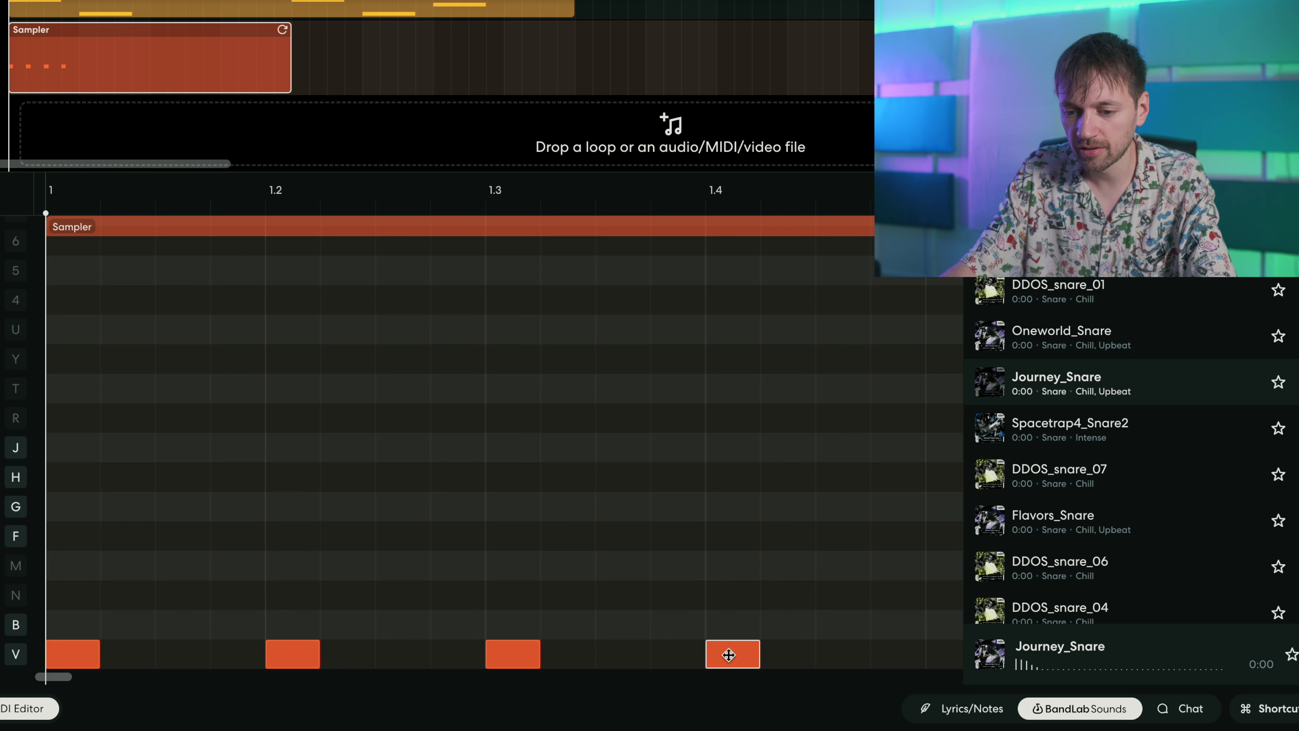
pyautogui.moveTo(728, 655); pyautogui.dragTo(675, 665)
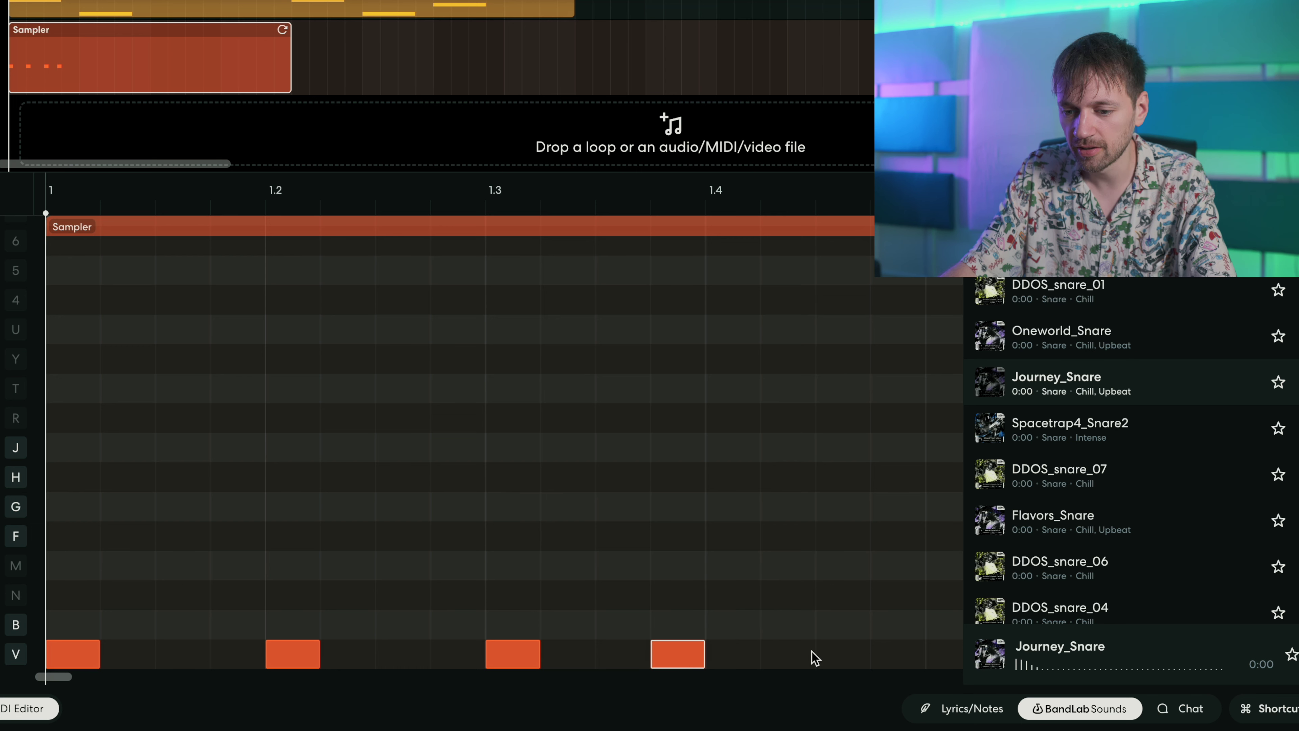
pyautogui.click(838, 657)
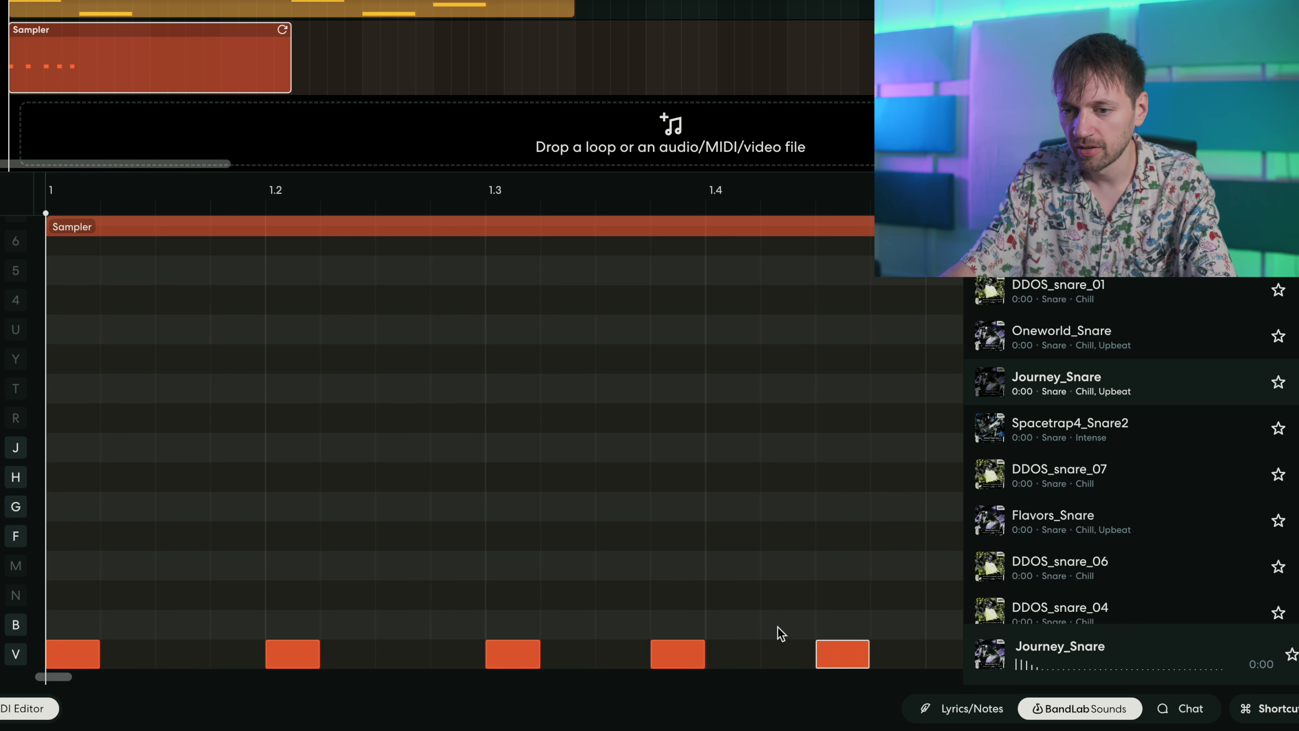
pyautogui.hscroll(3, 706, 254)
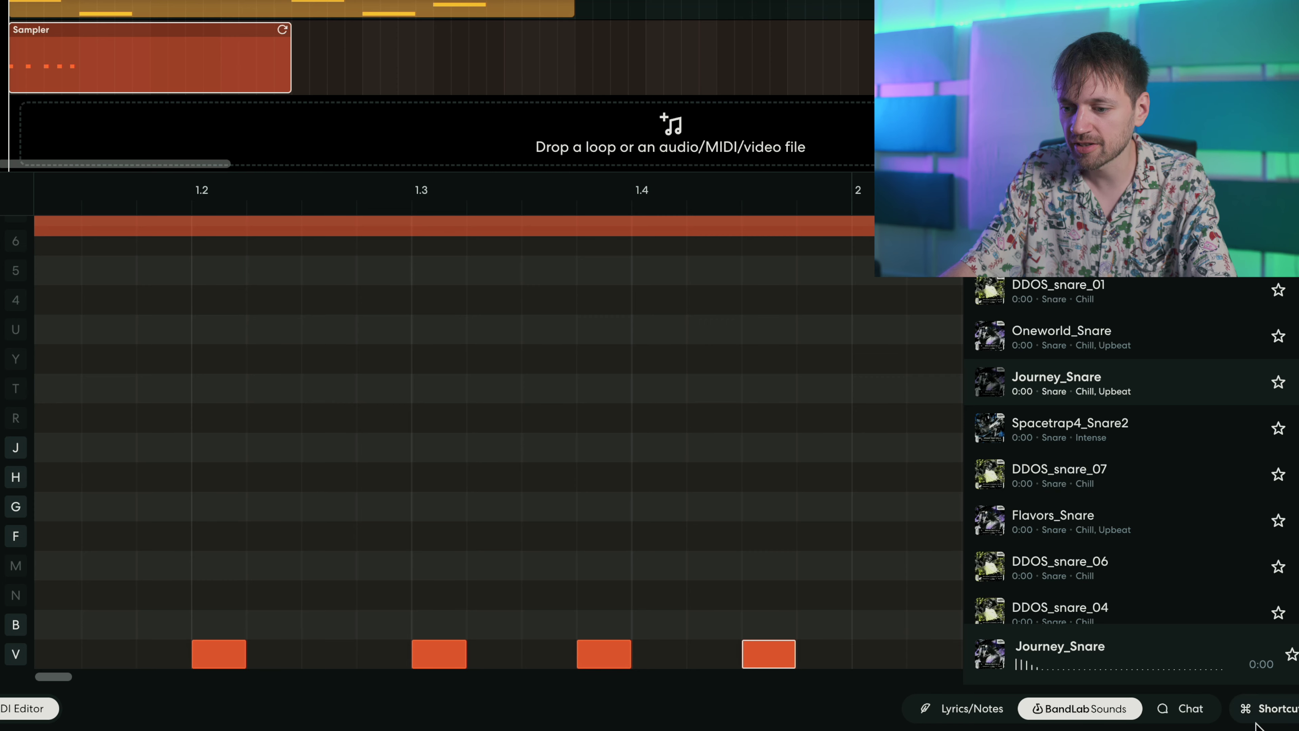
# Step: Zoom in on bar 1 of the note grid and play the pattern
pyautogui.click(1089, 711)
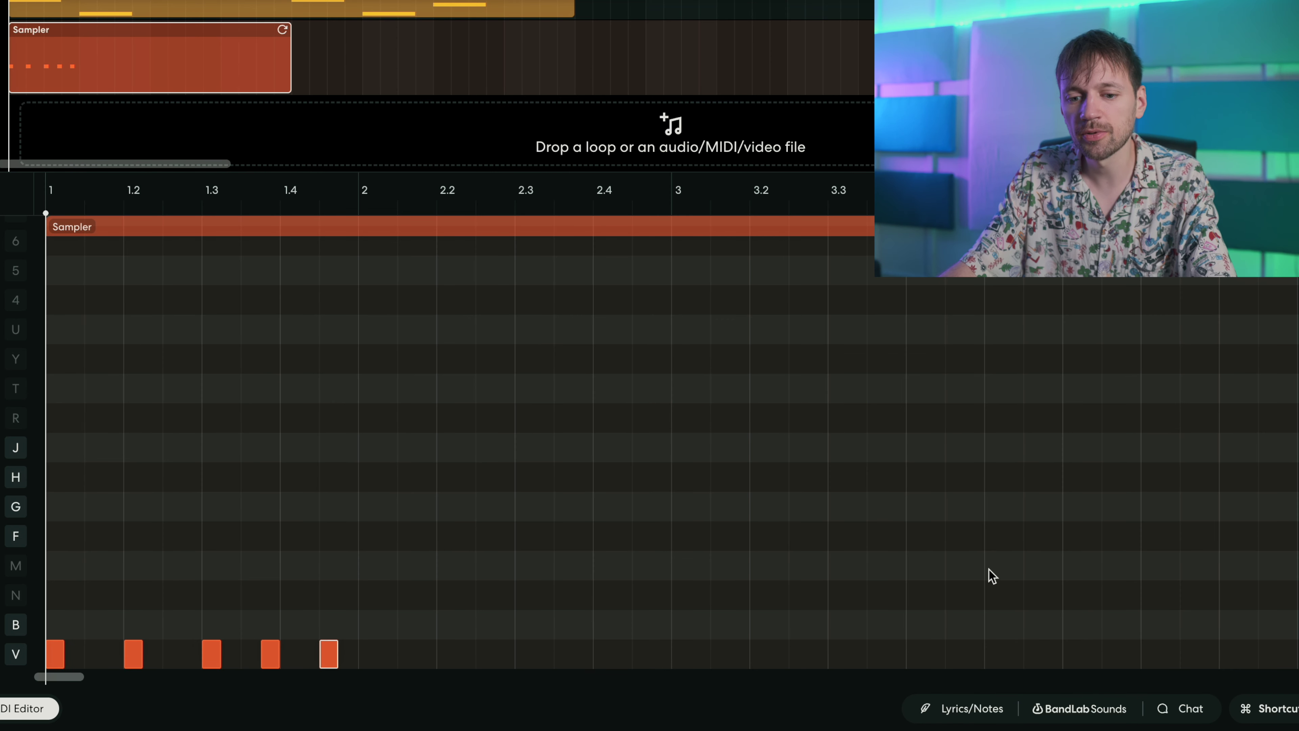
pyautogui.hotkey('ctrl', '=')
pyautogui.hotkey('ctrl', '=')
pyautogui.hotkey('ctrl', '=')
pyautogui.hotkey('ctrl', '=')
pyautogui.hotkey('ctrl', '=')
pyautogui.hotkey('ctrl', '=')
pyautogui.hotkey('ctrl', '=')
pyautogui.hotkey('ctrl', '=')
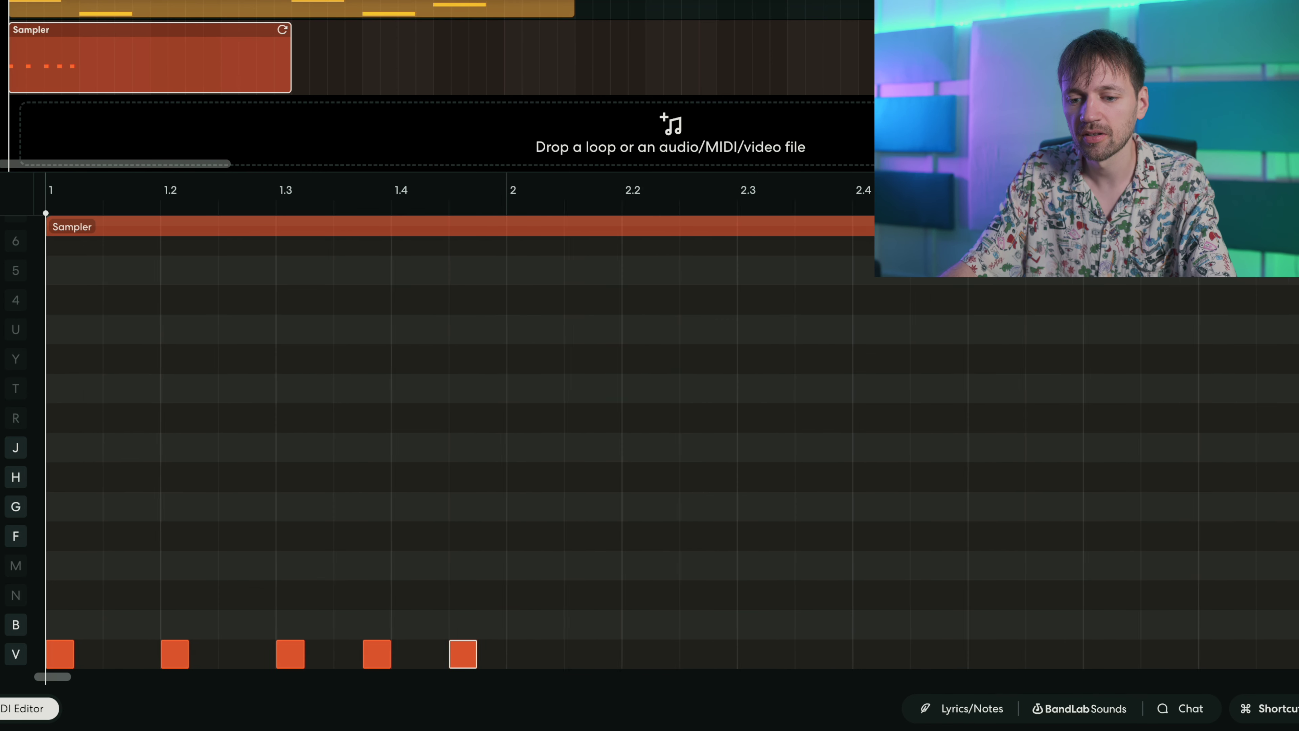
pyautogui.click(1294, 195)
pyautogui.click(1295, 196)
pyautogui.press('space')
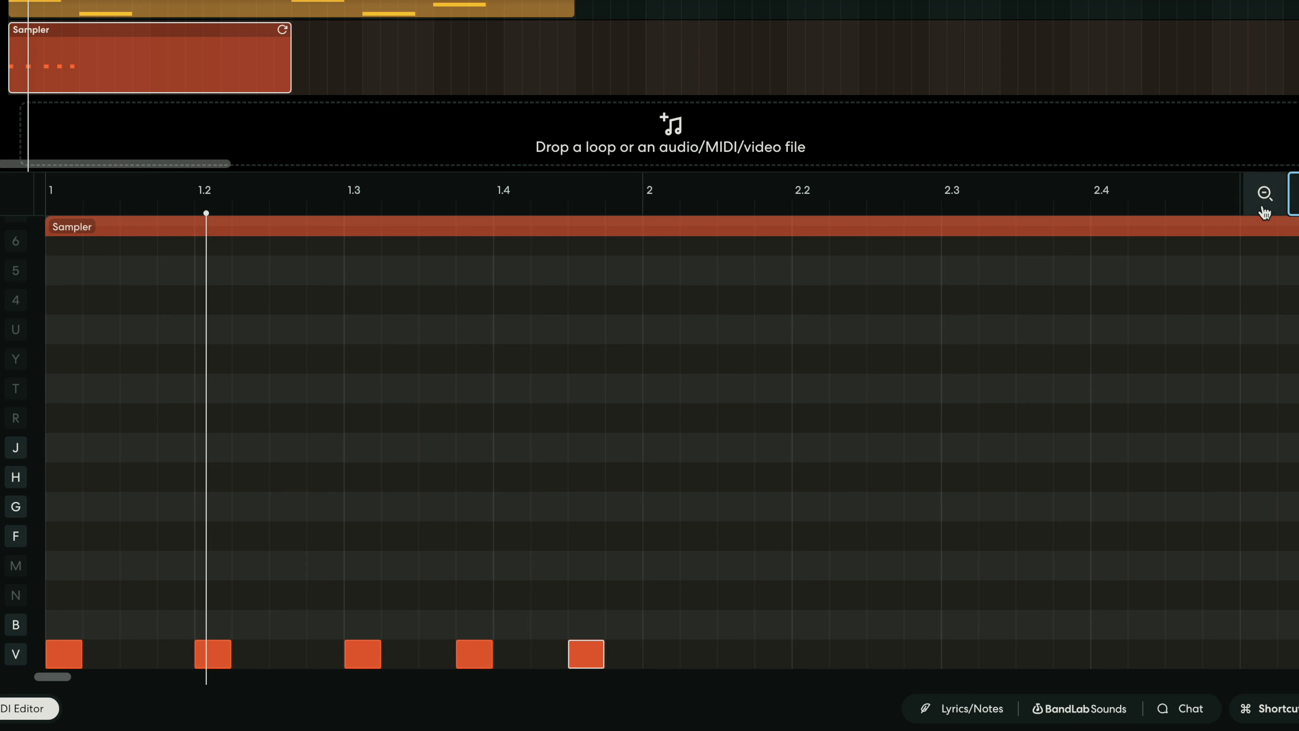
pyautogui.press('space')
# Step: Paste the five notes at bar 2, play the two bars, then delete all V-row notes
pyautogui.click(643, 200)
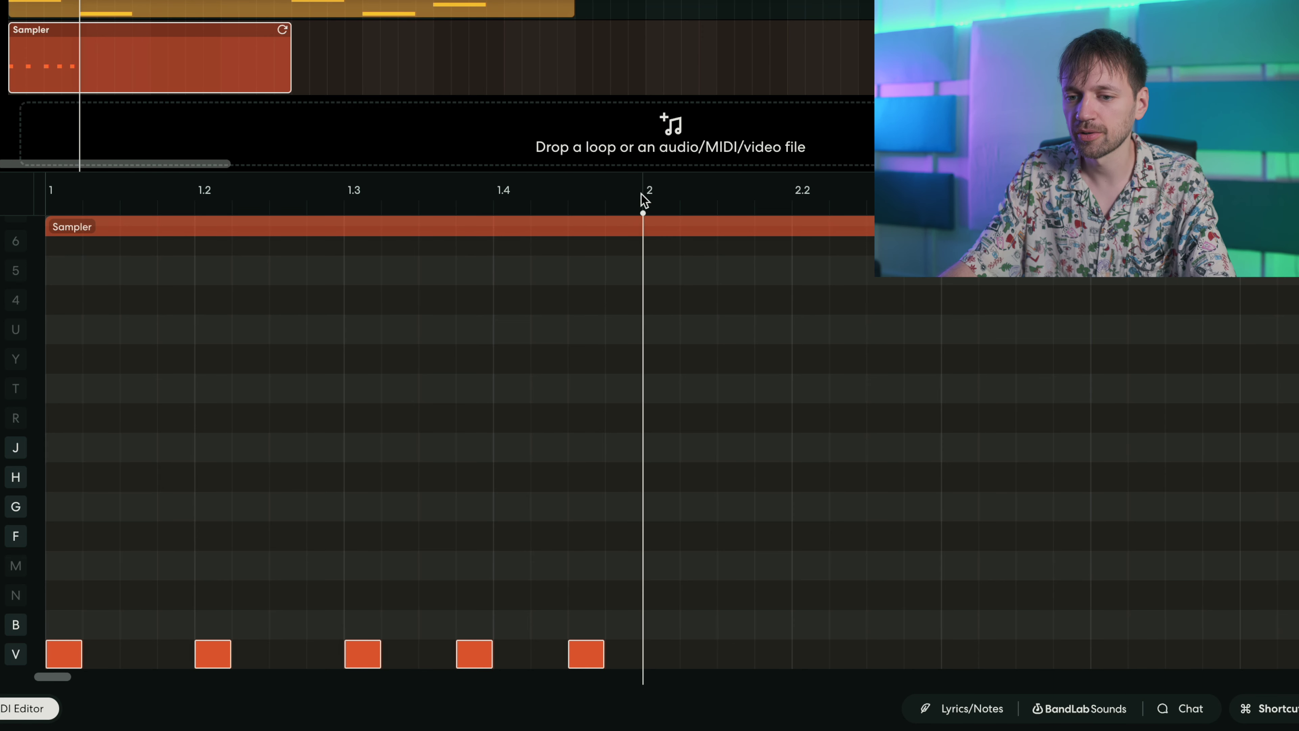
pyautogui.hotkey('ctrl', 'v')
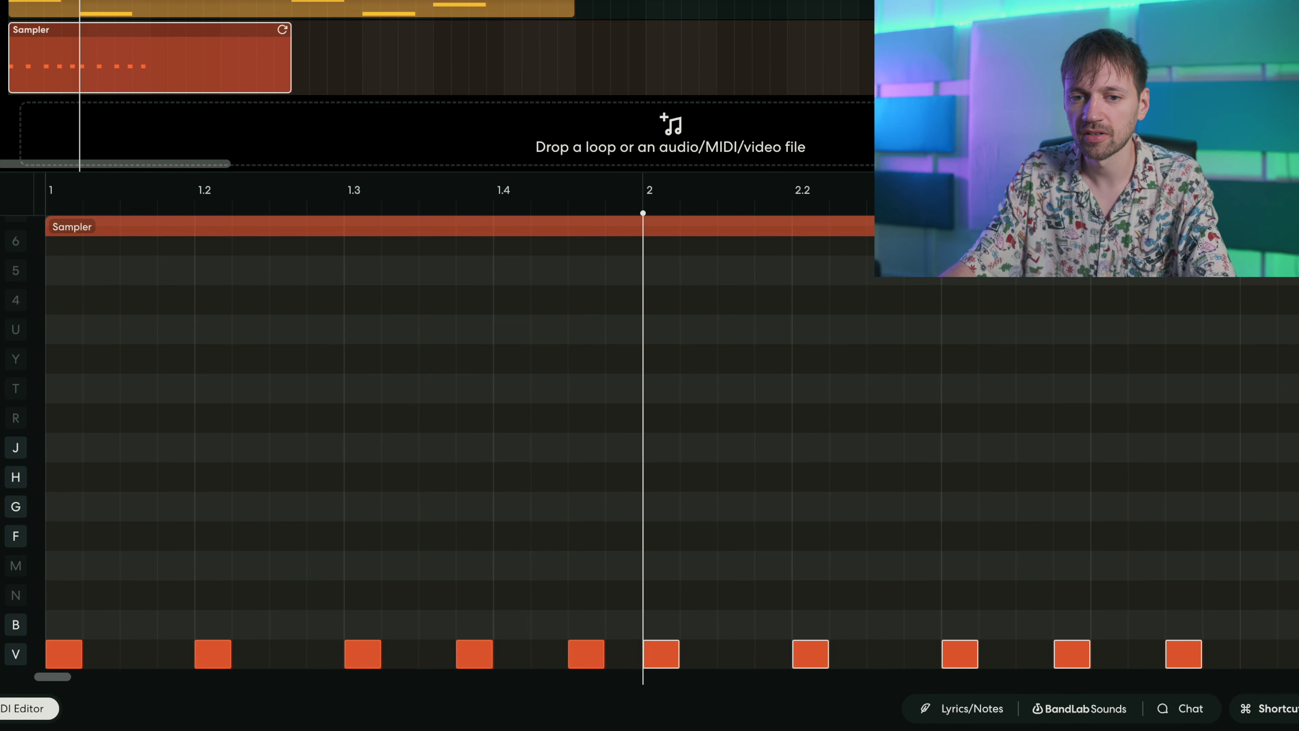
pyautogui.press('space')
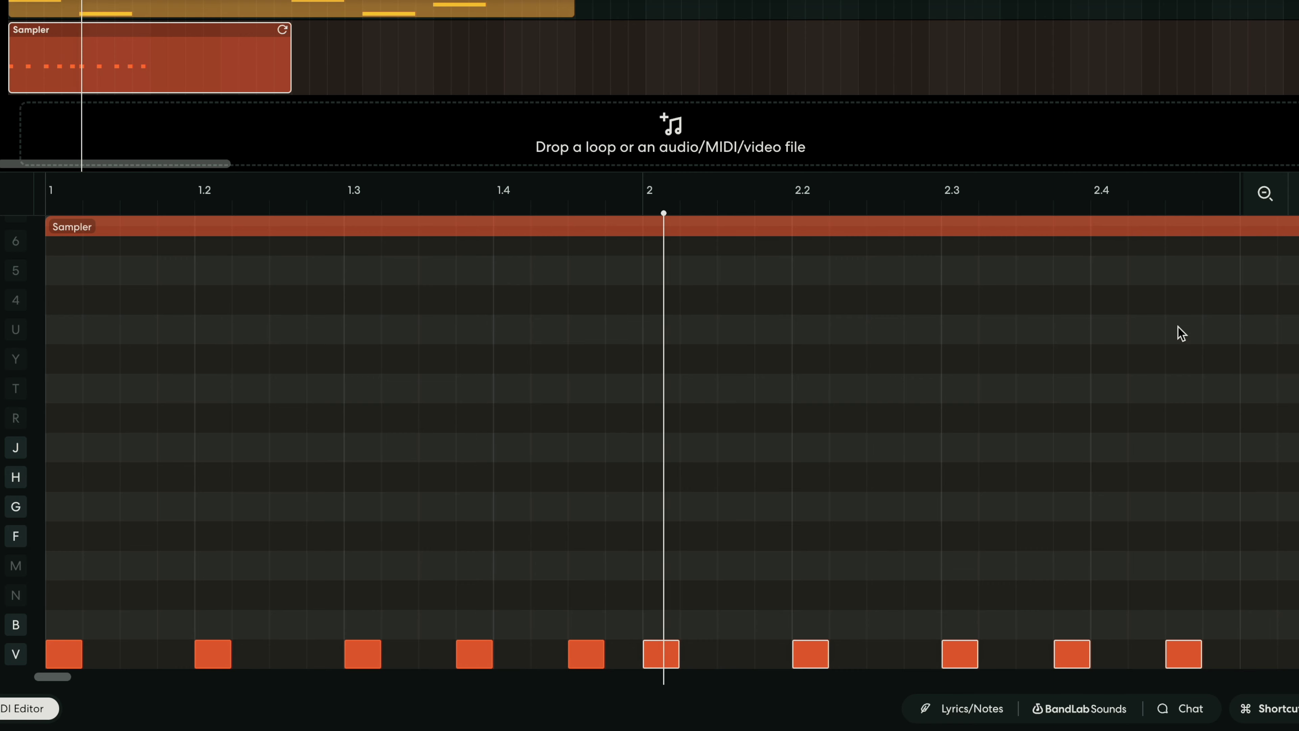
pyautogui.press('space')
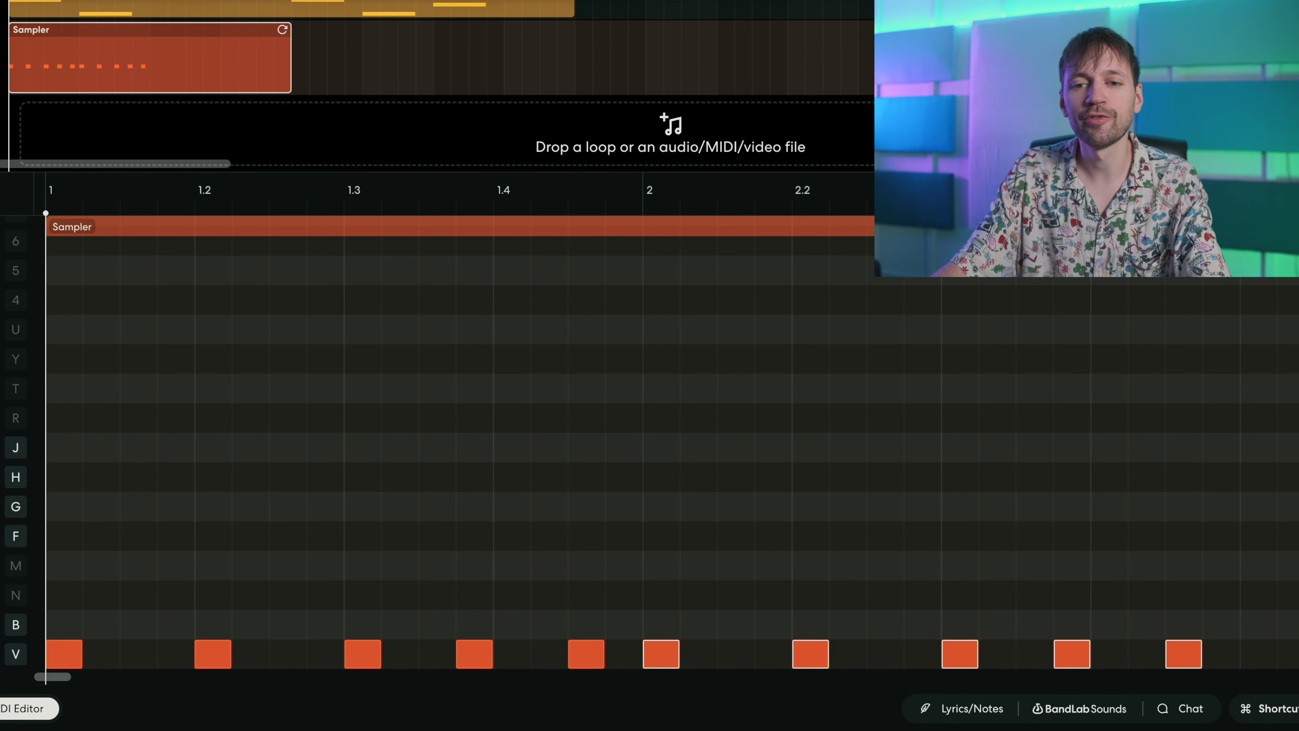
pyautogui.hotkey('ctrl', 'a')
pyautogui.press('Delete')
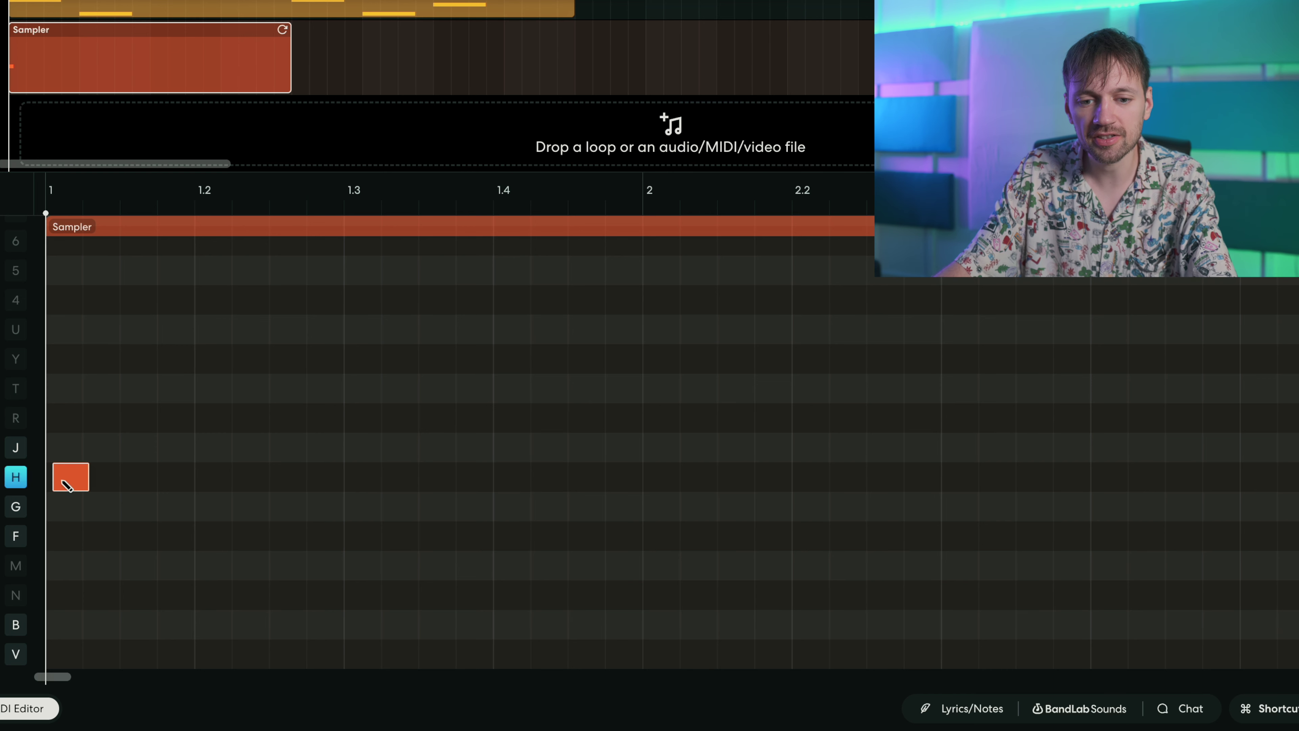
# Step: Move the newly drawn note onto row J
pyautogui.press('f')
pyautogui.press('j')
pyautogui.press('g')
pyautogui.press('j')
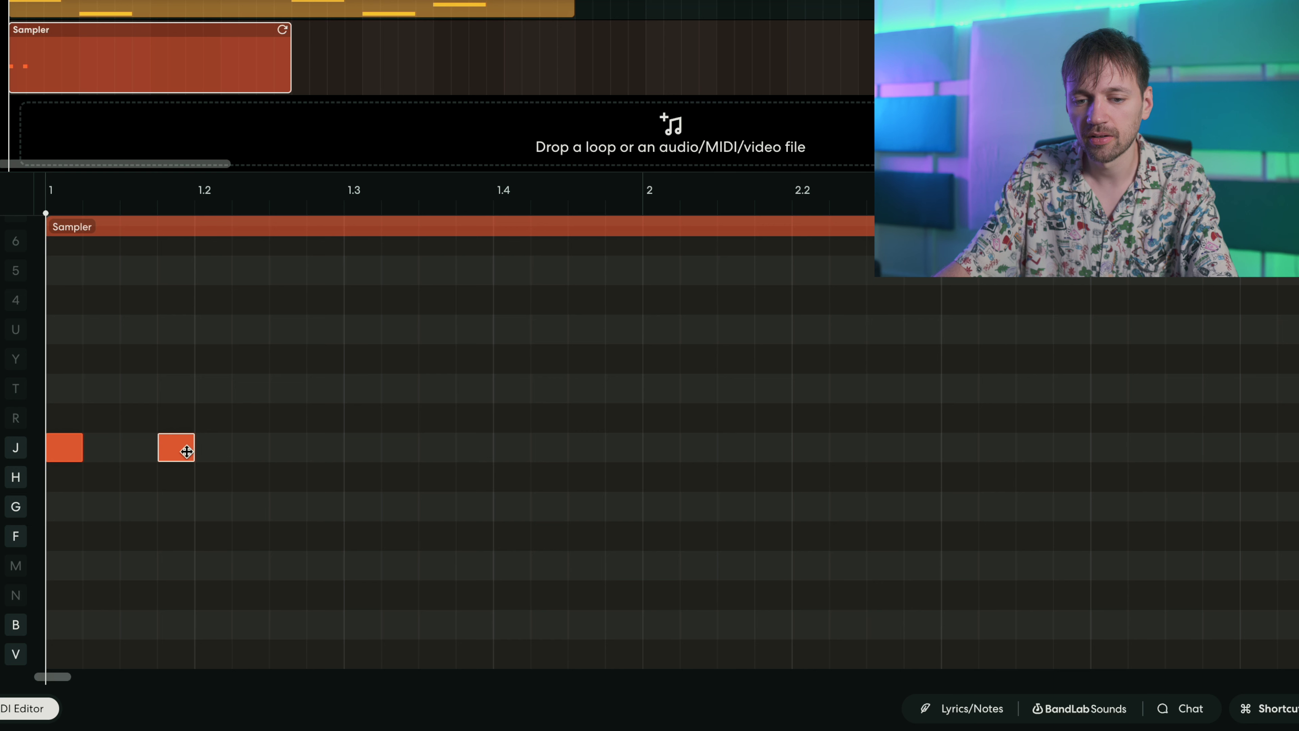
pyautogui.moveTo(278, 449); pyautogui.dragTo(277, 450)
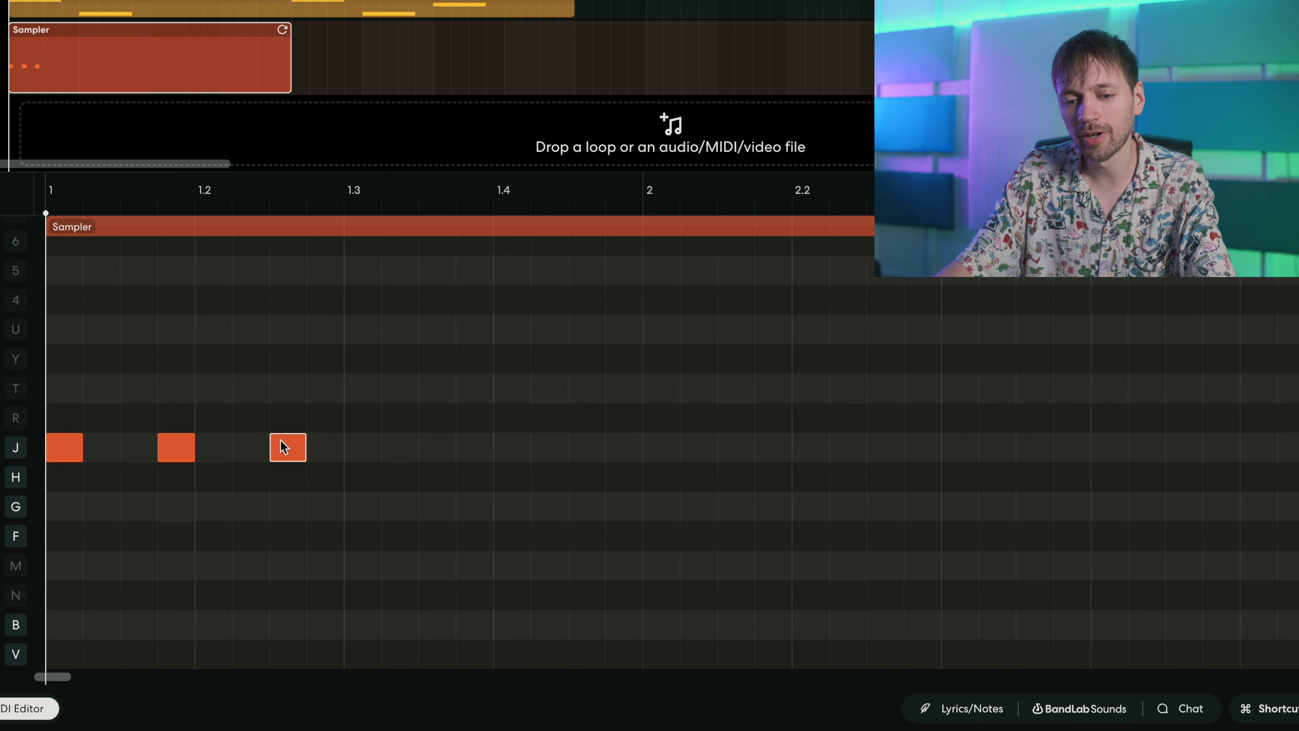
# Step: Copy the three J-row notes, paste them at beat 1.3 and bar 2, and play
pyautogui.moveTo(343, 357); pyautogui.dragTo(46, 491)
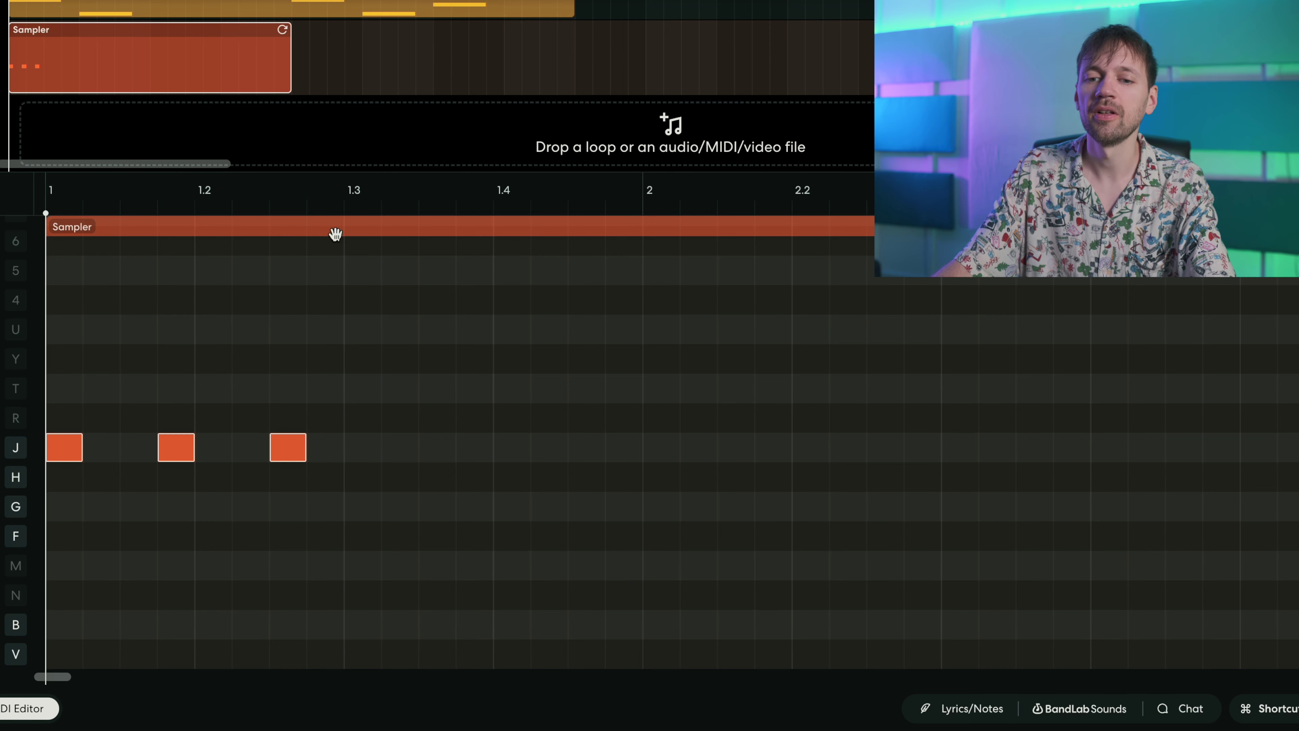
pyautogui.click(344, 193)
pyautogui.hotkey('ctrl', 'v')
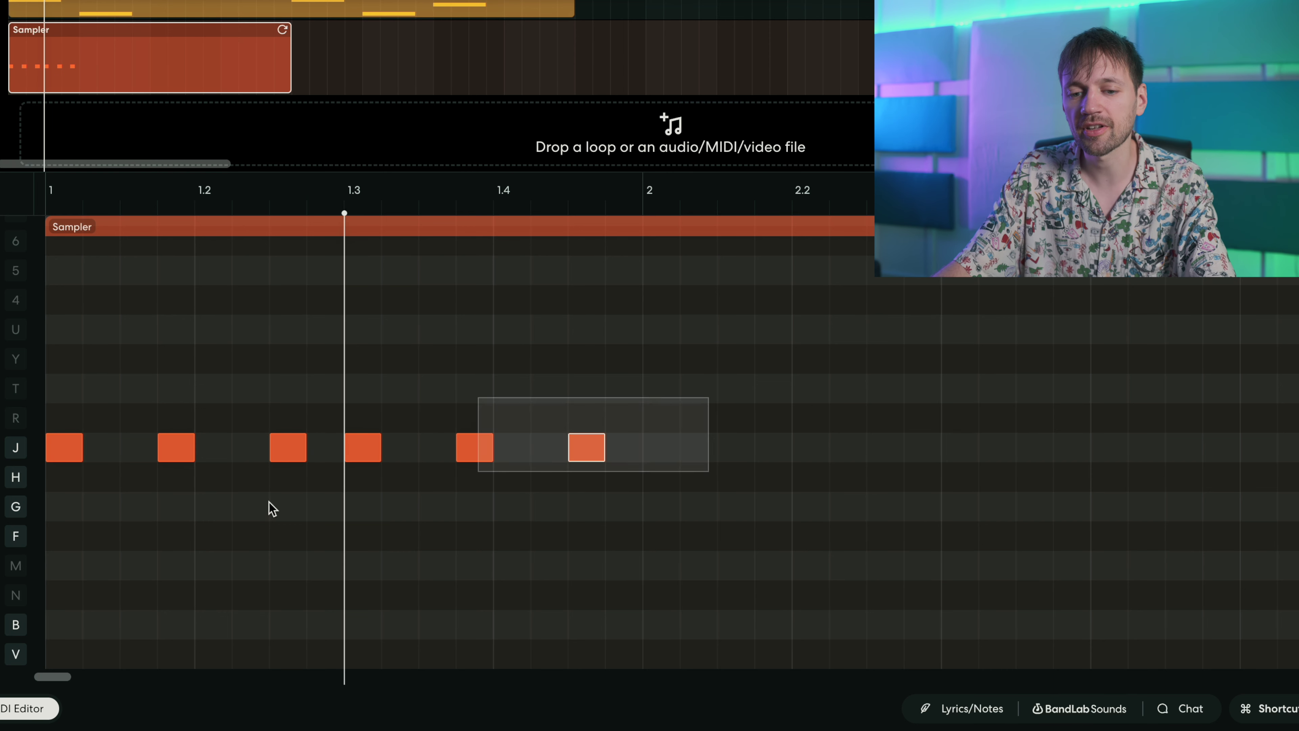
pyautogui.click(645, 213)
pyautogui.hotkey('ctrl', 'v')
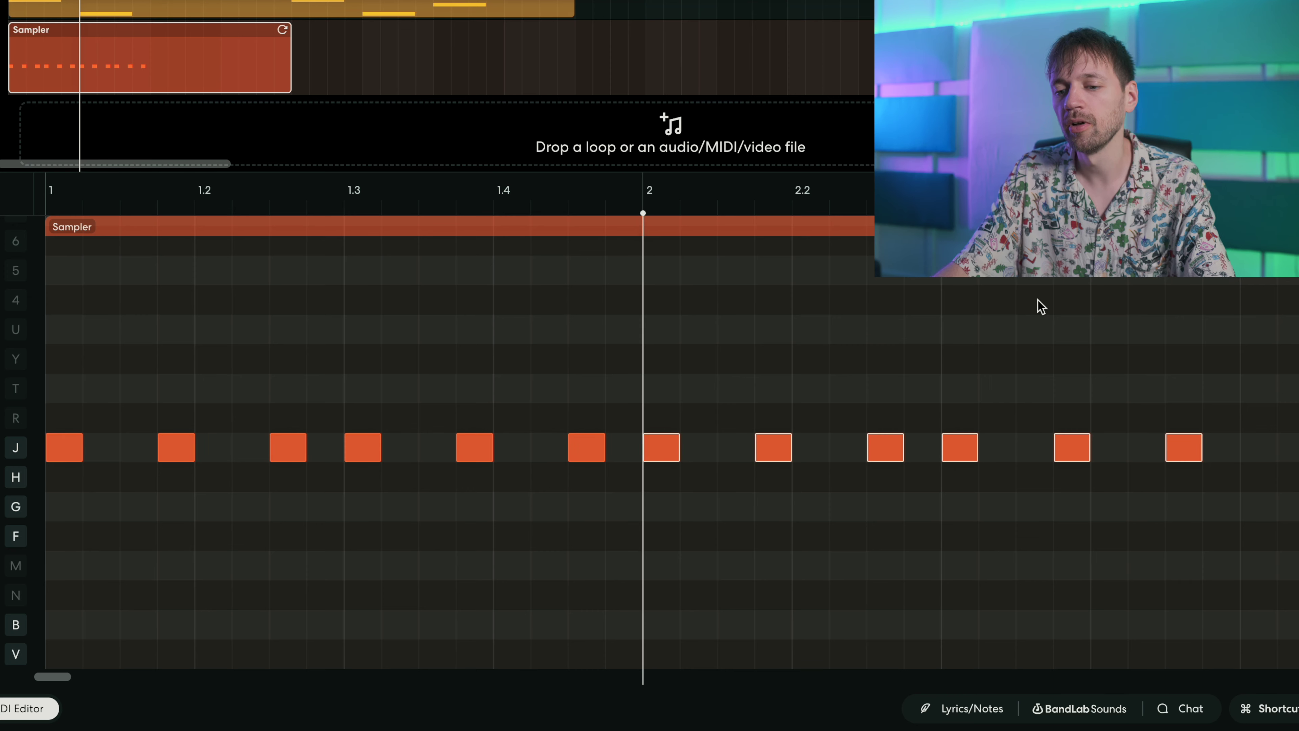
pyautogui.press('space')
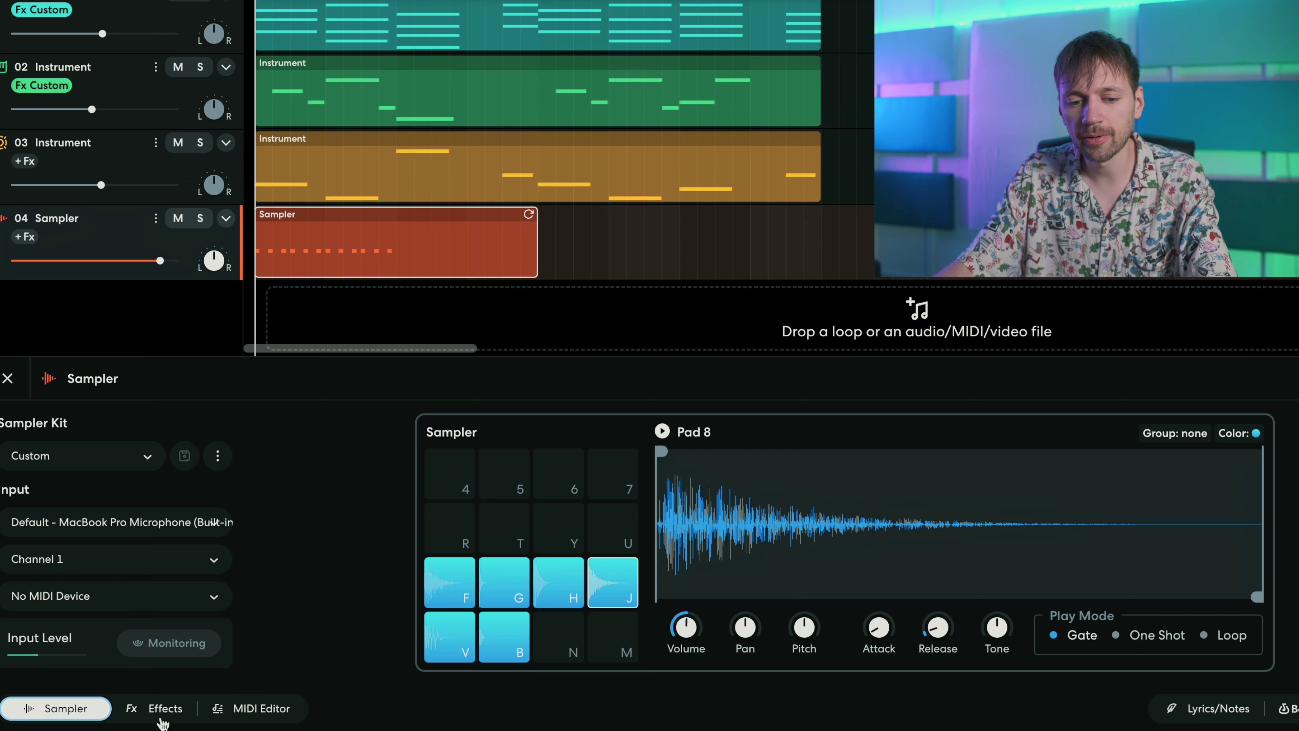
# Step: Select pad J (Pad 8) in the Sampler and lower its volume to about -8.7 dB
pyautogui.click(80, 714)
pyautogui.click(81, 714)
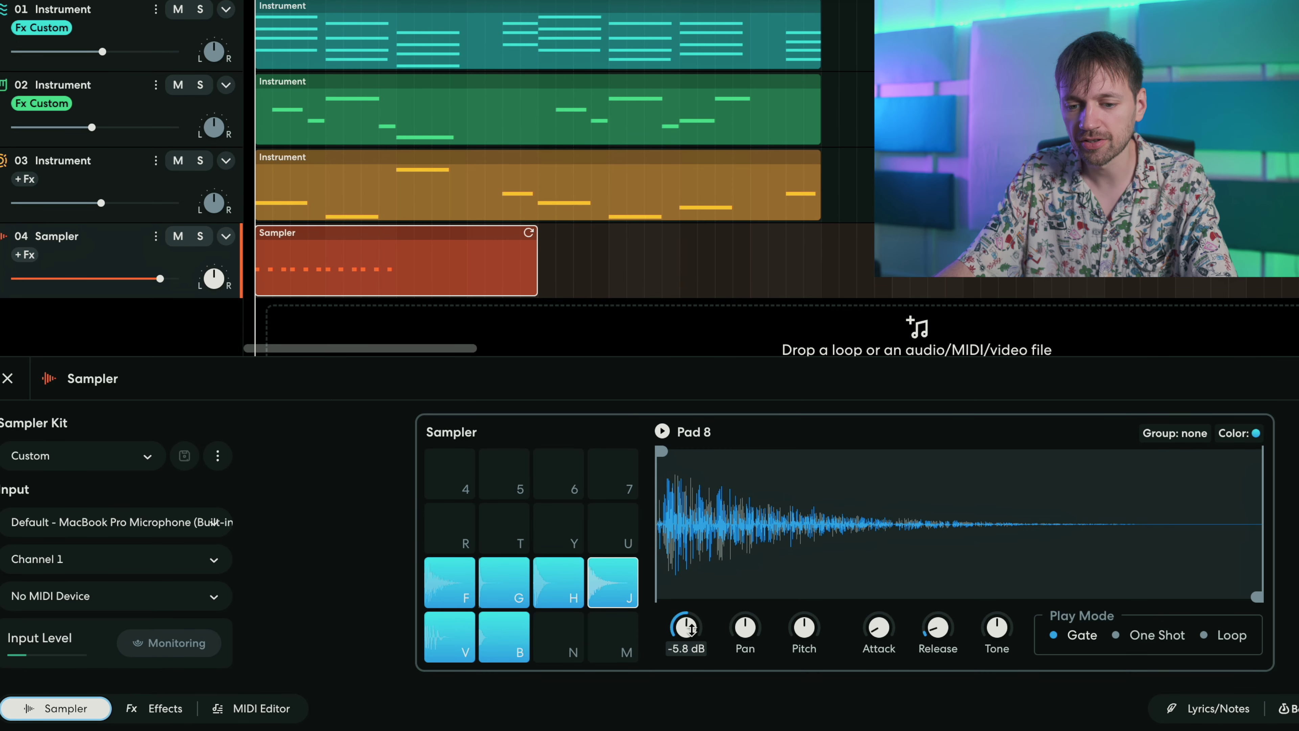
pyautogui.click(618, 588)
pyautogui.press('space')
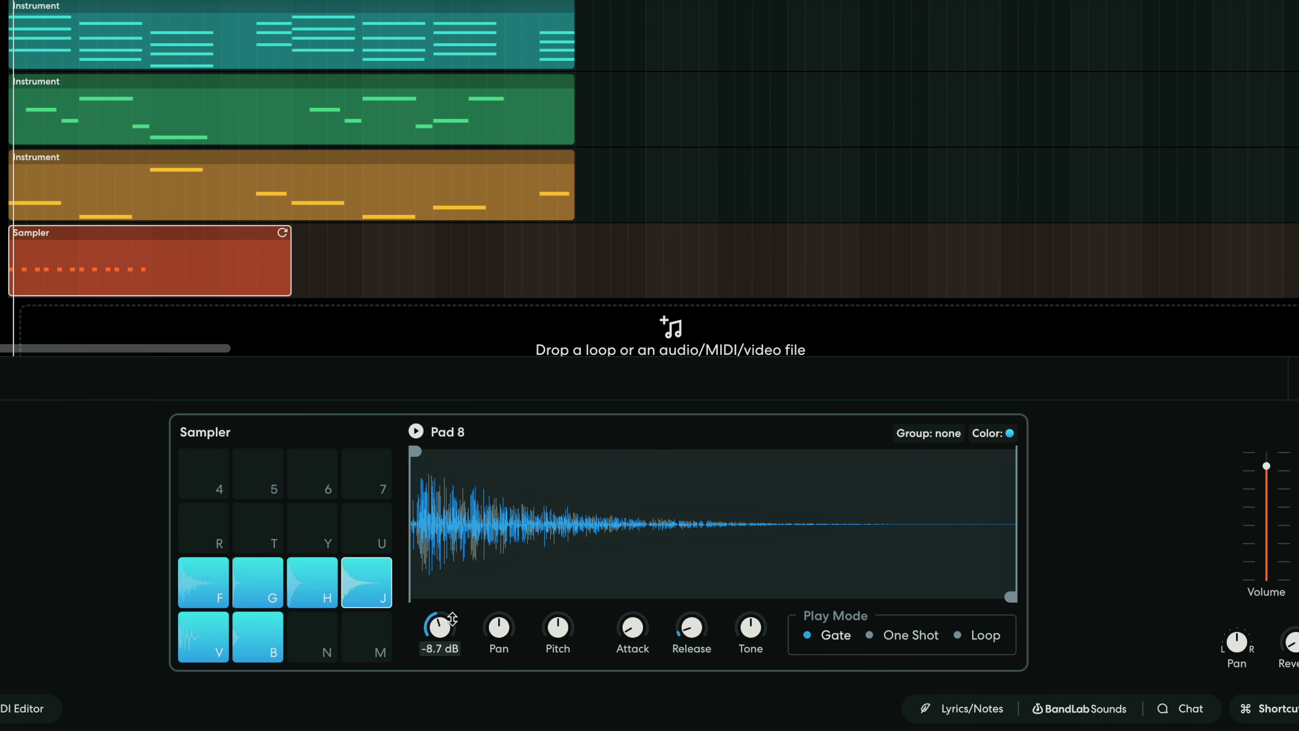
pyautogui.moveTo(441, 623); pyautogui.dragTo(440, 627)
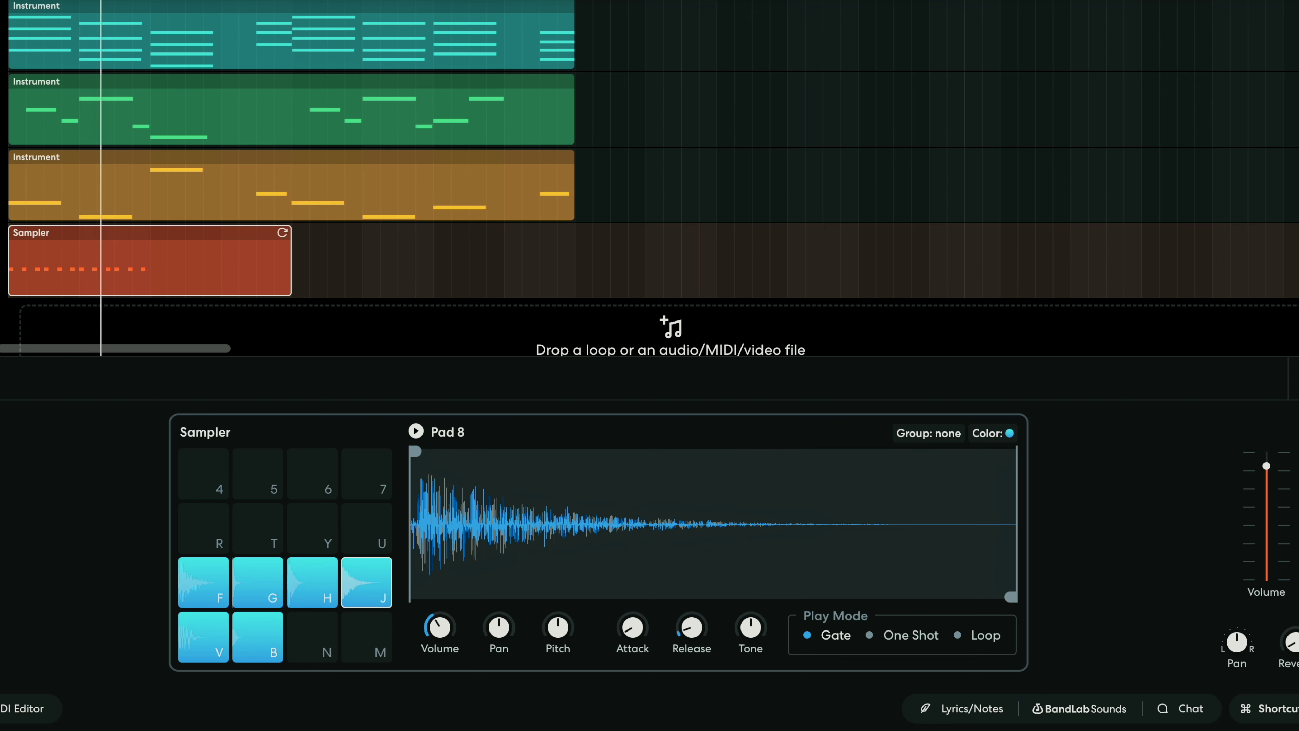
# Step: Soften one J-row hi-hat note after bar 2 to velocity 63
pyautogui.doubleClick(116, 270)
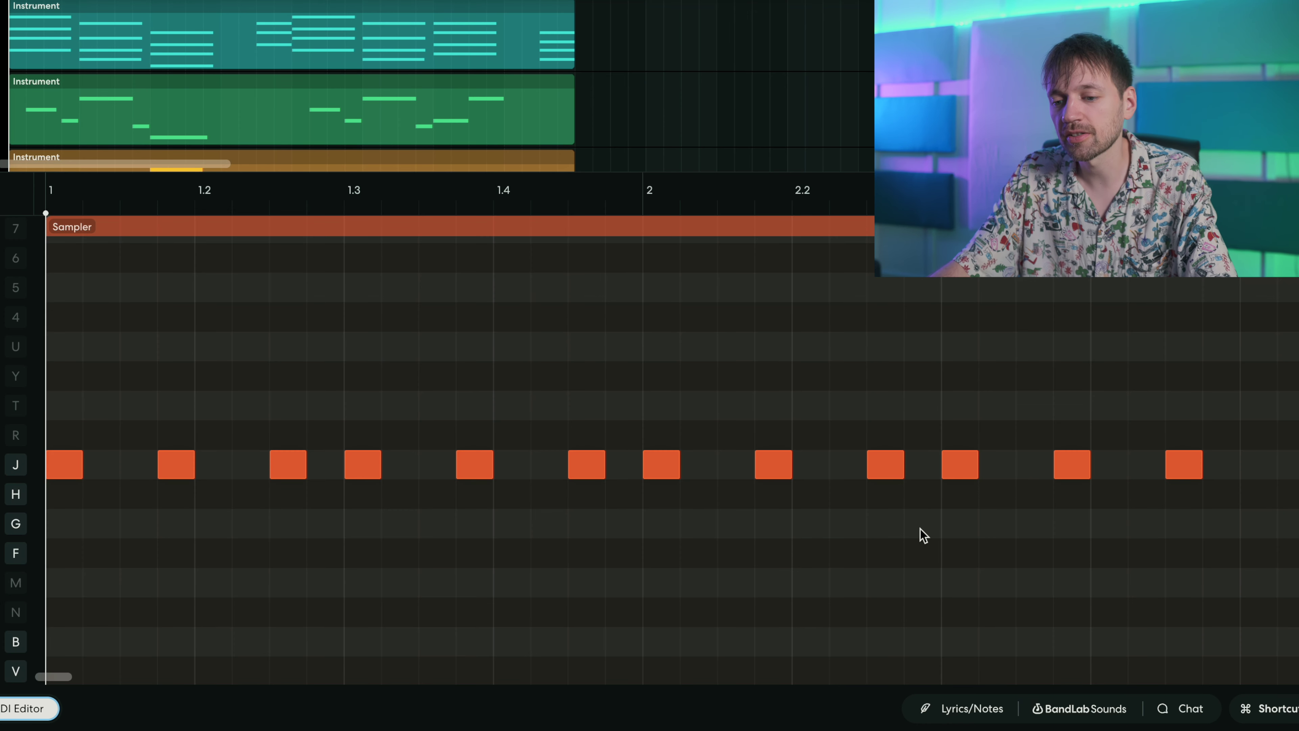
pyautogui.moveTo(929, 501); pyautogui.dragTo(922, 392)
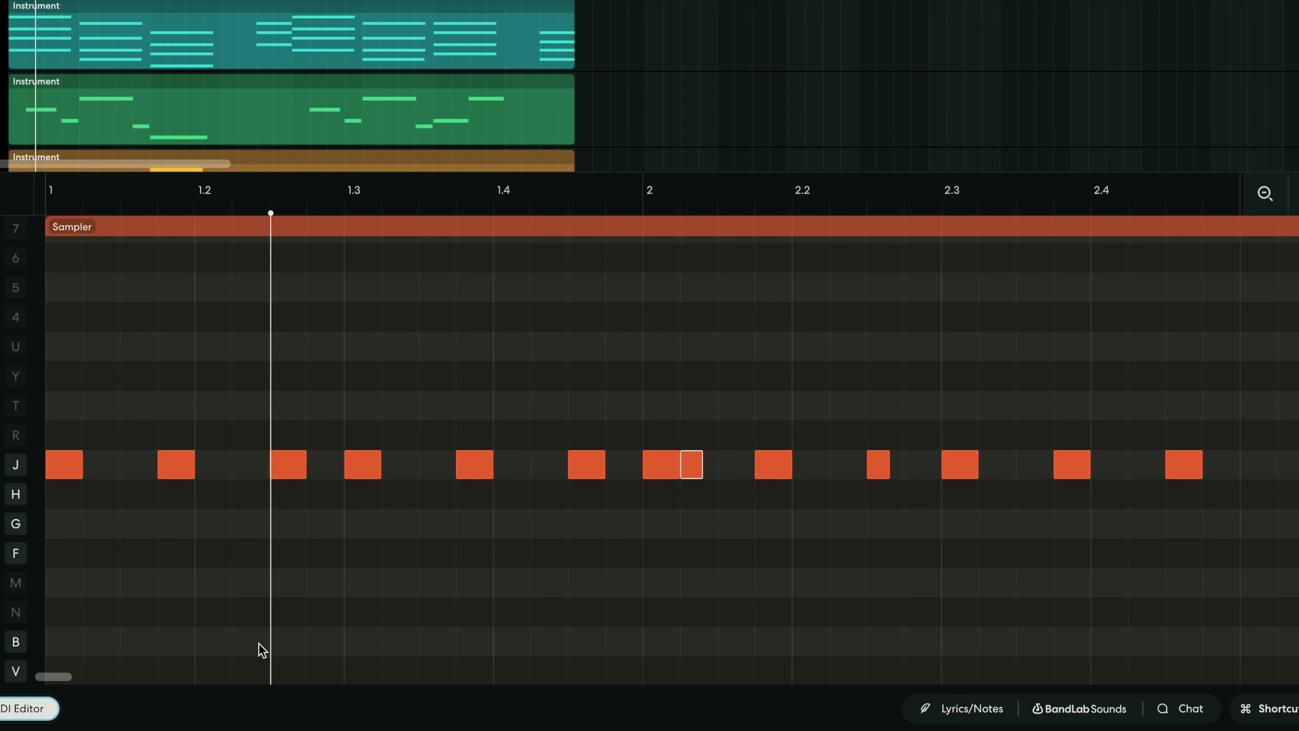
pyautogui.press('space')
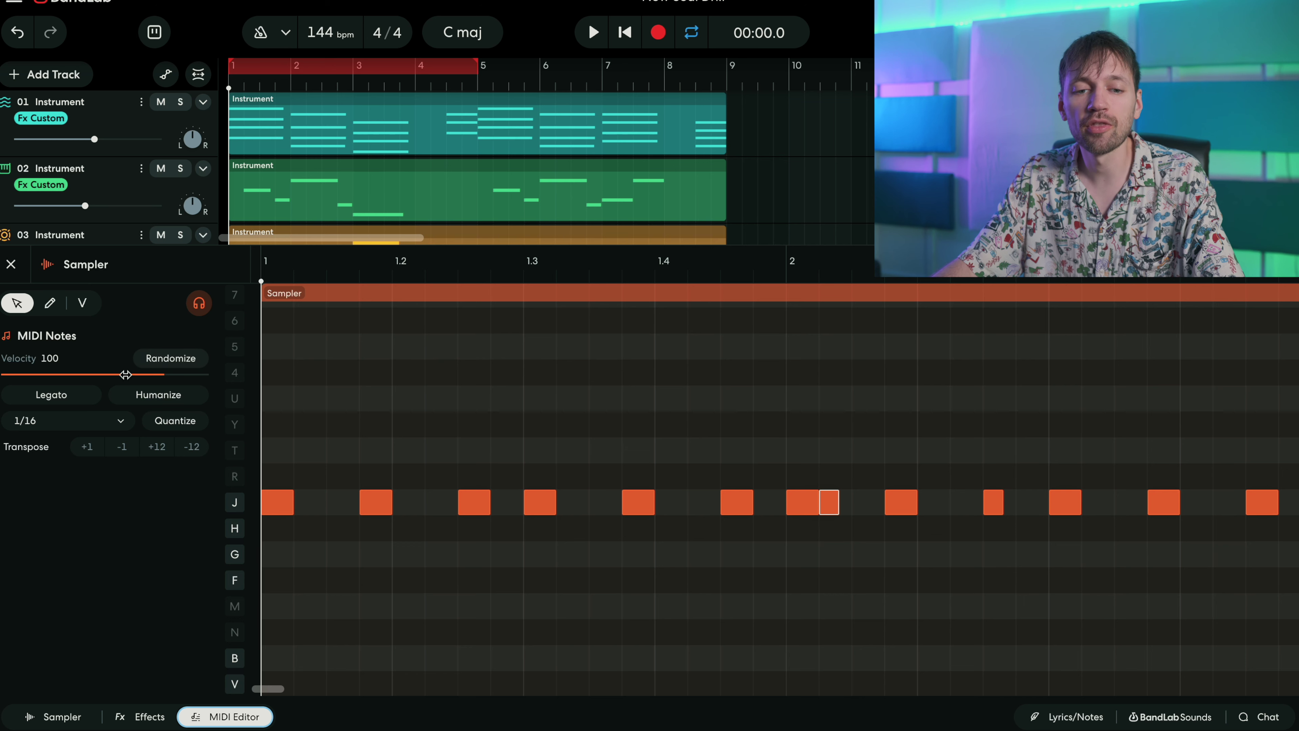
pyautogui.moveTo(123, 375); pyautogui.dragTo(56, 396)
pyautogui.press('space')
pyautogui.click(903, 630)
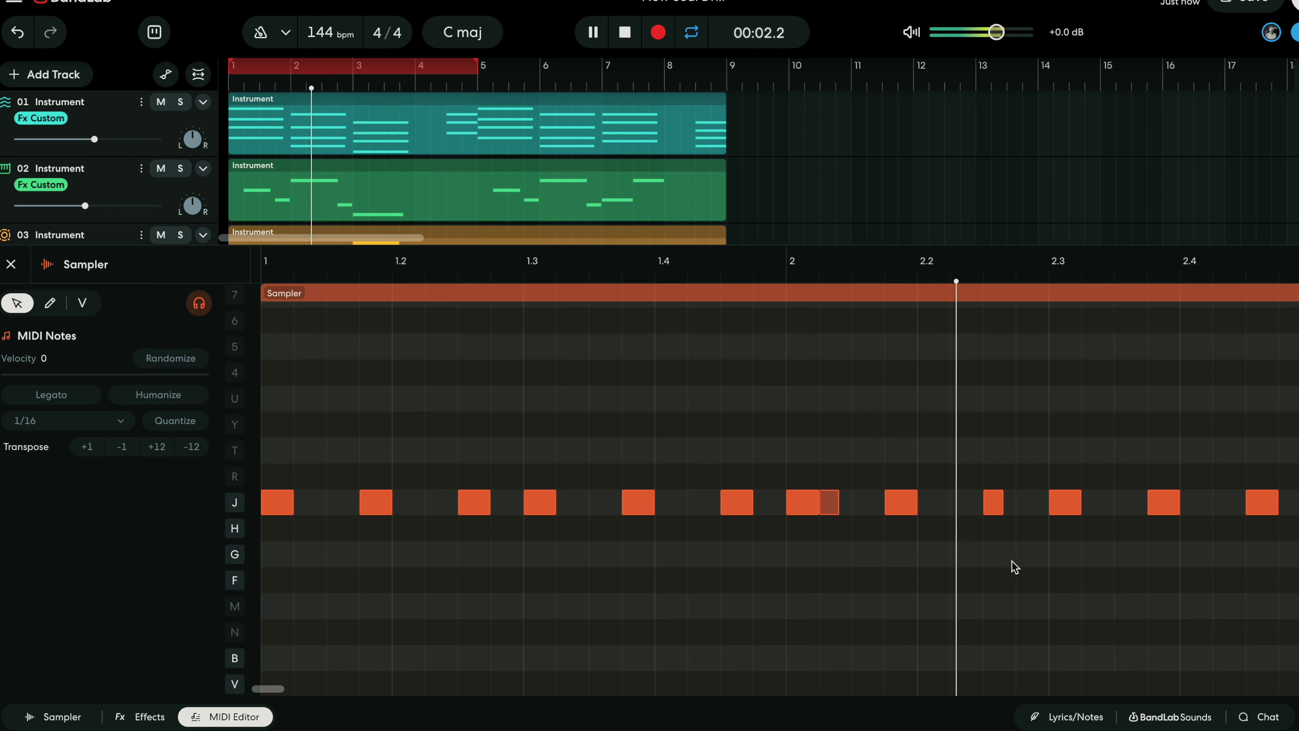
# Step: Draw a new J-row note near 2.4 and set its velocity to 45
pyautogui.press('space')
pyautogui.keyDown('super'); pyautogui.click(1225, 507); pyautogui.keyUp('super')
pyautogui.moveTo(1232, 509); pyautogui.dragTo(1227, 511)
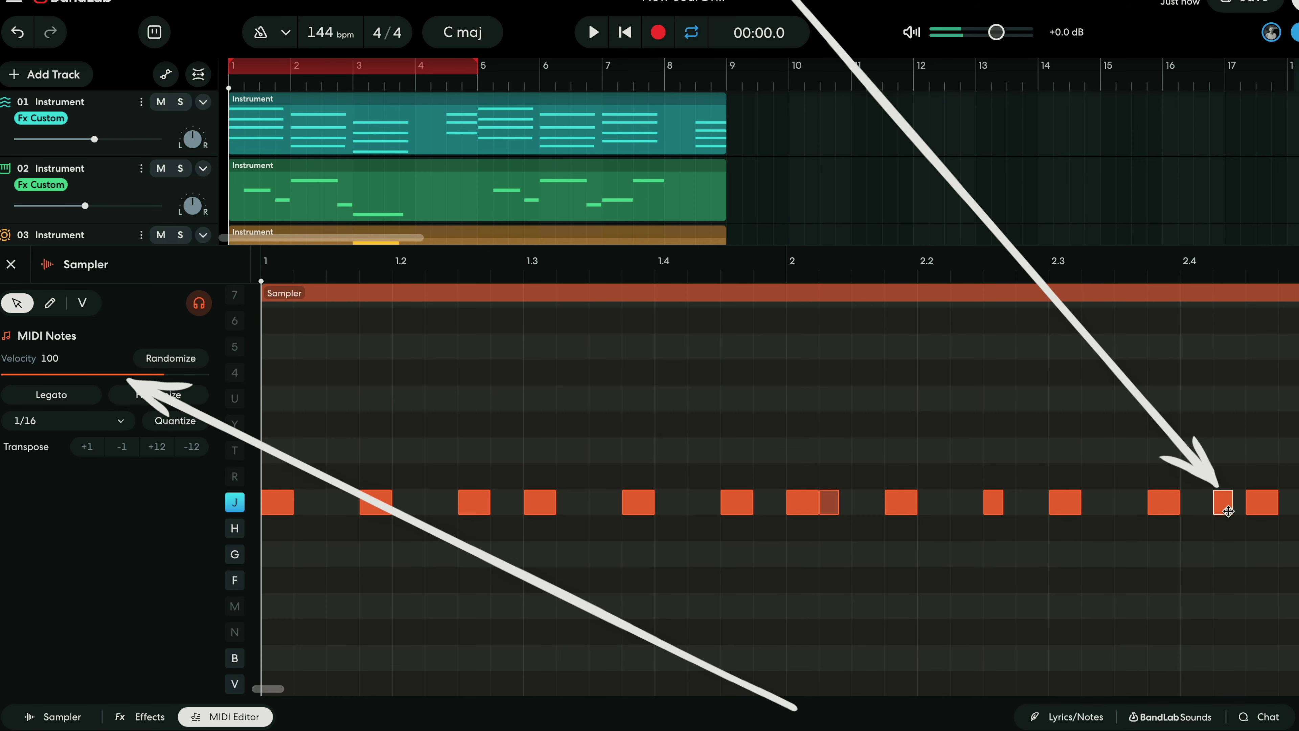
pyautogui.moveTo(94, 375); pyautogui.dragTo(47, 384)
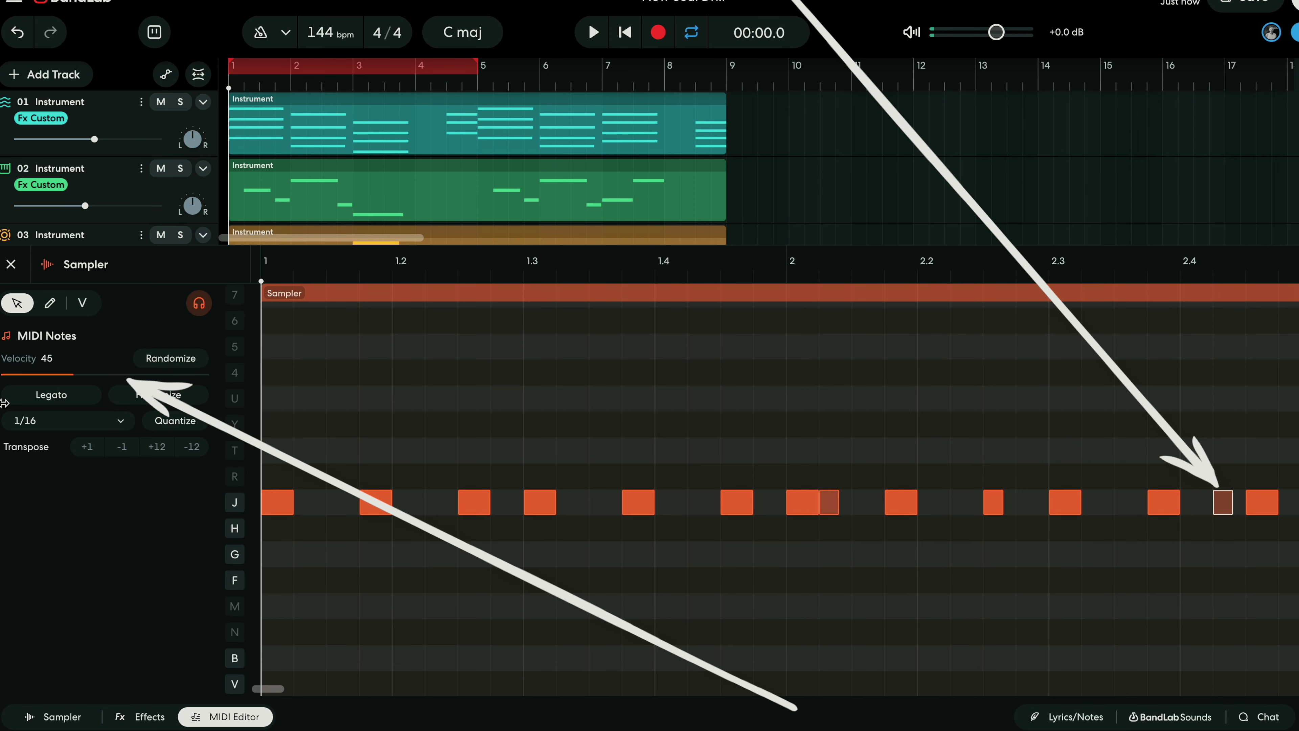